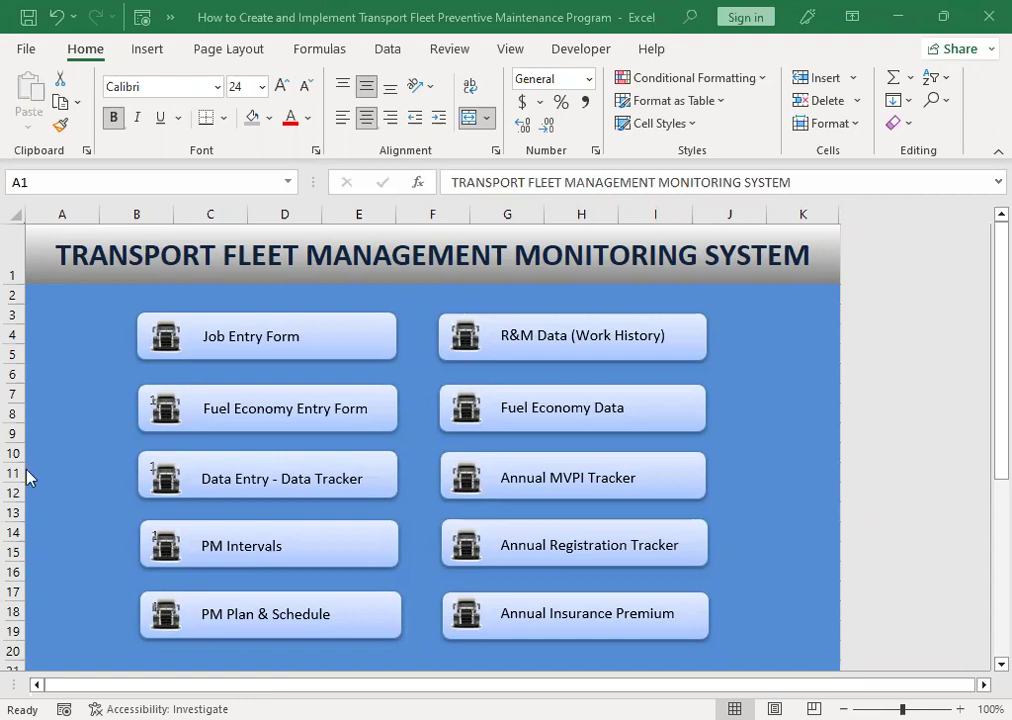
Go through the Job Entry Form and its Report button to the Repair & Maintenance Data (History) sheet
{"action": "left_click", "coordinate": [239, 339]}
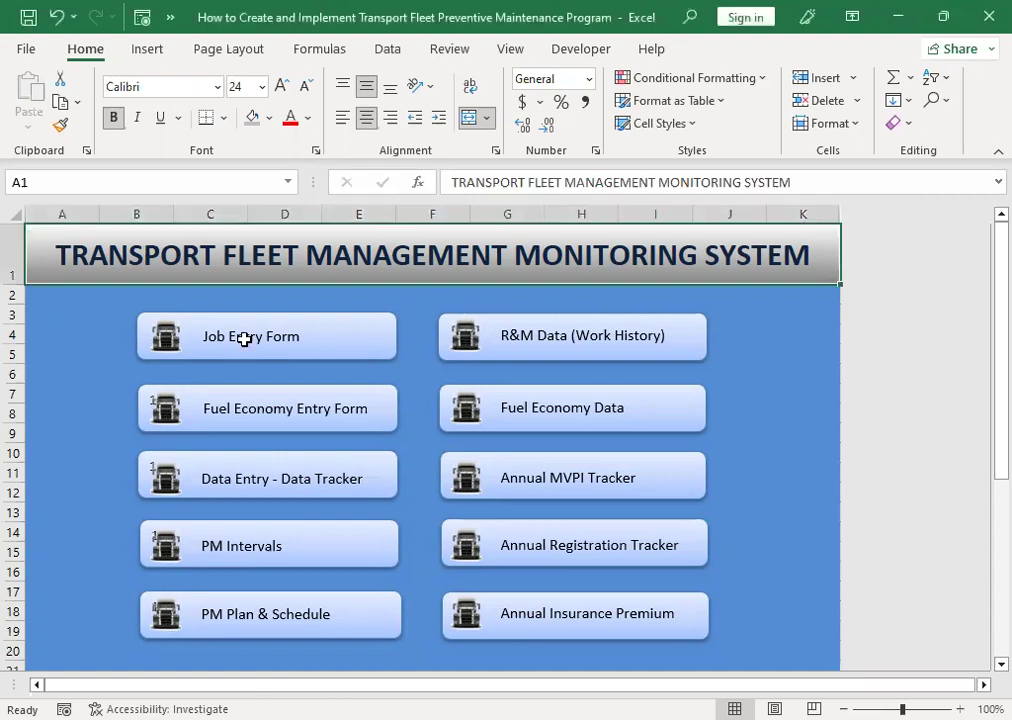
{"action": "scroll", "coordinate": [870, 462], "scroll_direction": "down", "scroll_amount": 2}
{"action": "scroll", "coordinate": [865, 452], "scroll_direction": "up", "scroll_amount": 2}
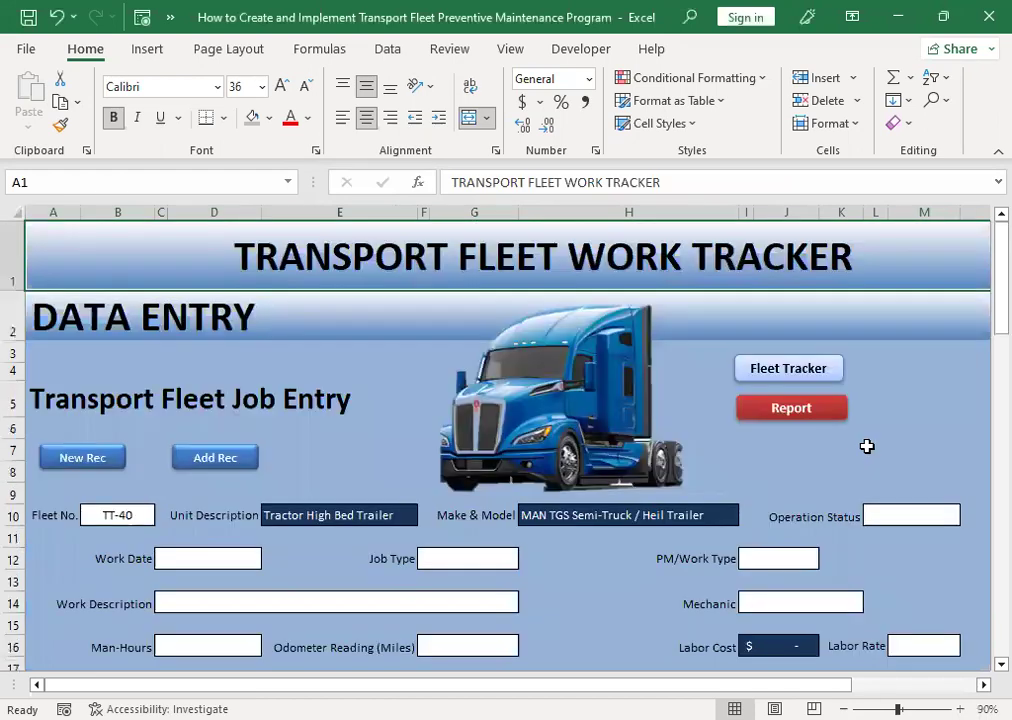
{"action": "left_click", "coordinate": [793, 410]}
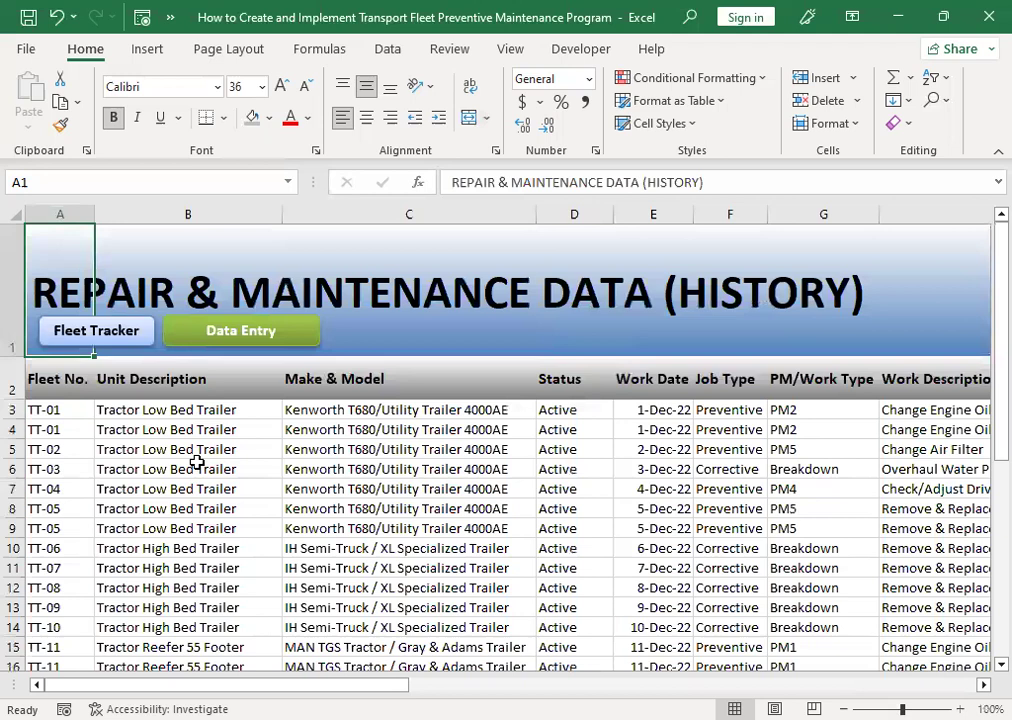
Scroll to Parts/Materials Cost, compare formatted and plain values like 23.87, and select column R
{"action": "left_click", "coordinate": [197, 466]}
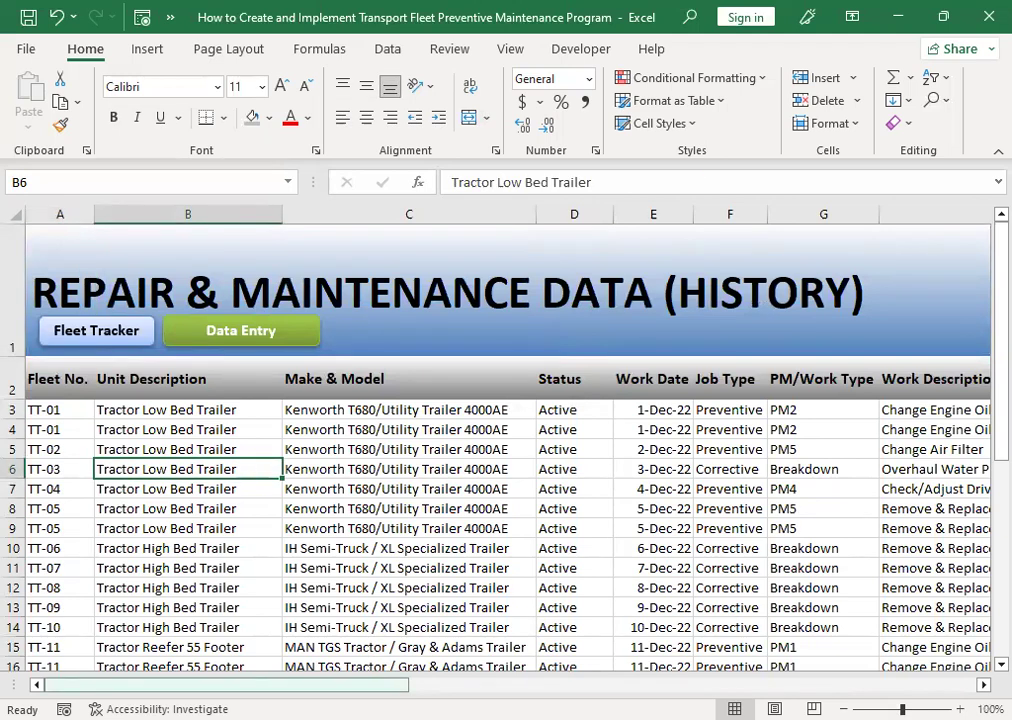
{"action": "left_click_drag", "start_coordinate": [394, 684], "coordinate": [827, 686]}
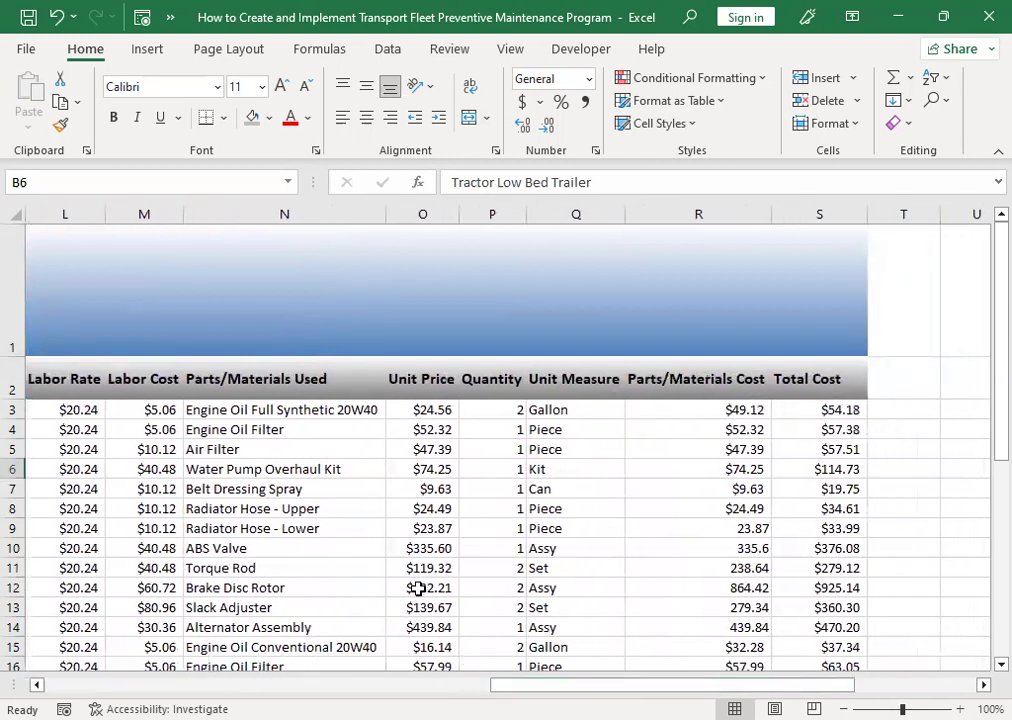
{"action": "left_click", "coordinate": [682, 429]}
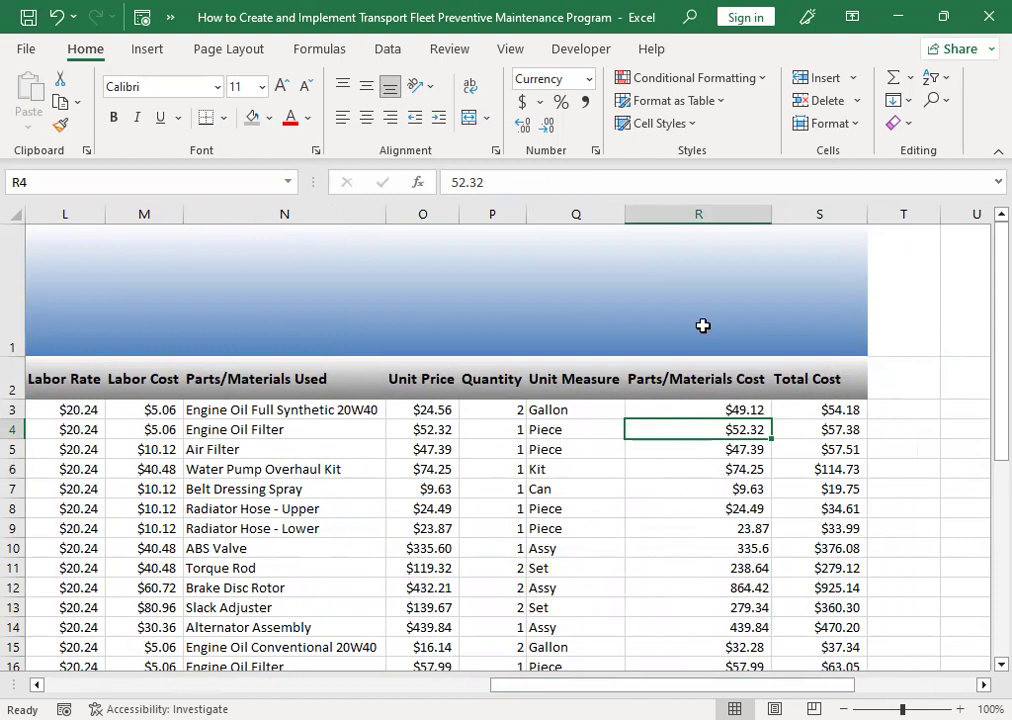
{"action": "left_click", "coordinate": [722, 530]}
{"action": "left_click", "coordinate": [684, 212]}
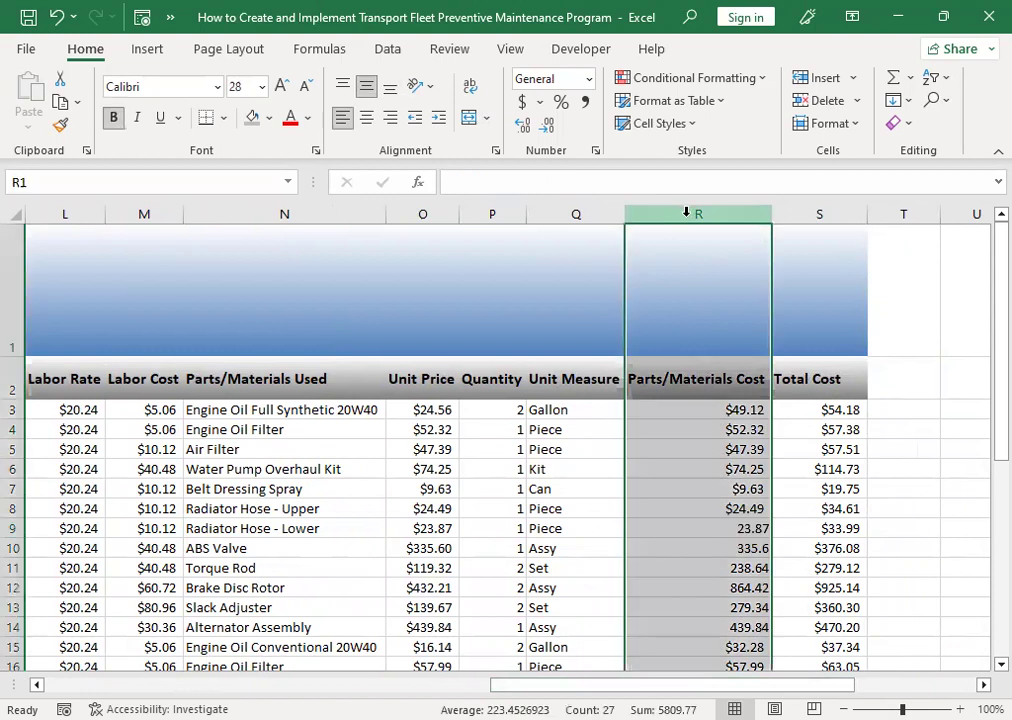
Format column R as Currency with the $ symbol and 2 decimals, then check R12:R13
{"action": "right_click", "coordinate": [700, 500]}
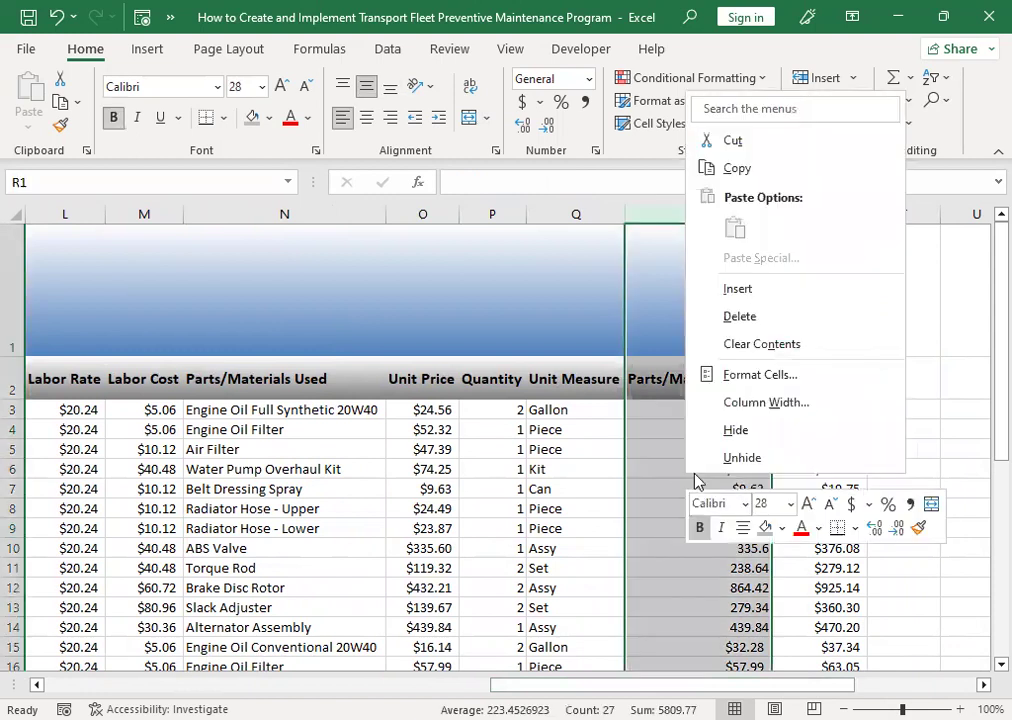
{"action": "key", "text": "Escape"}
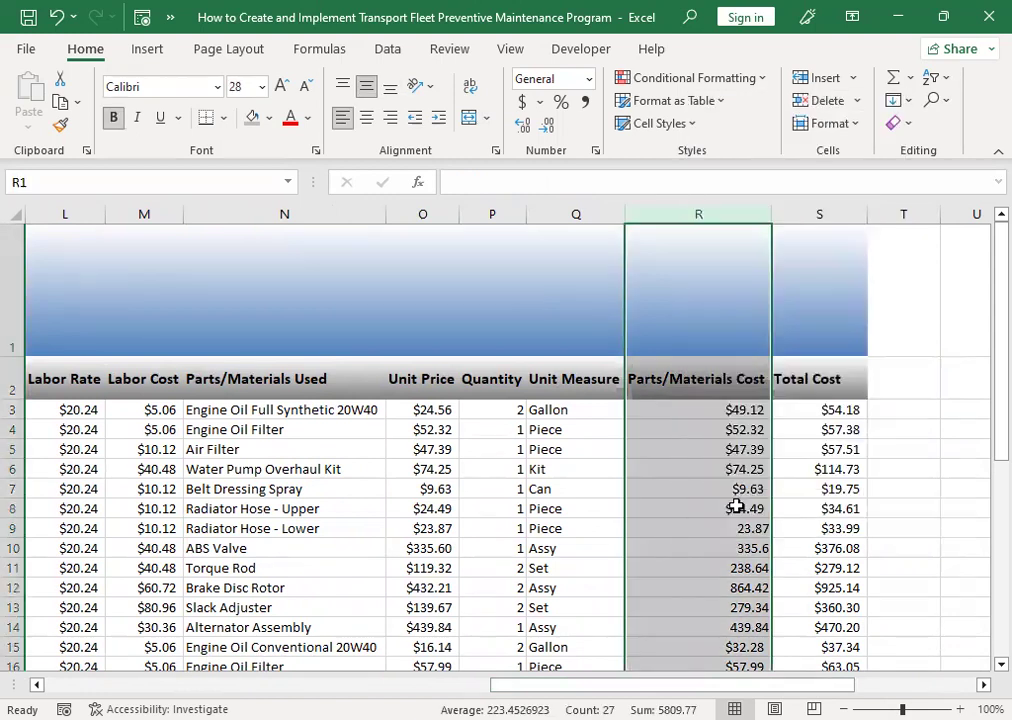
{"action": "key", "text": "ctrl+1"}
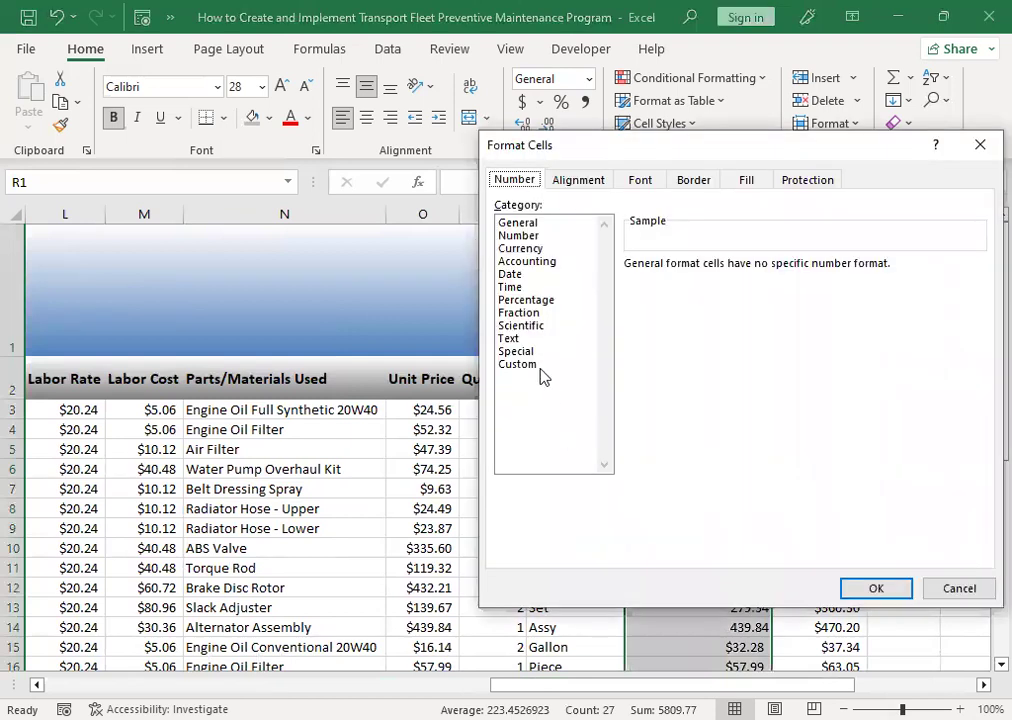
{"action": "left_click", "coordinate": [530, 249]}
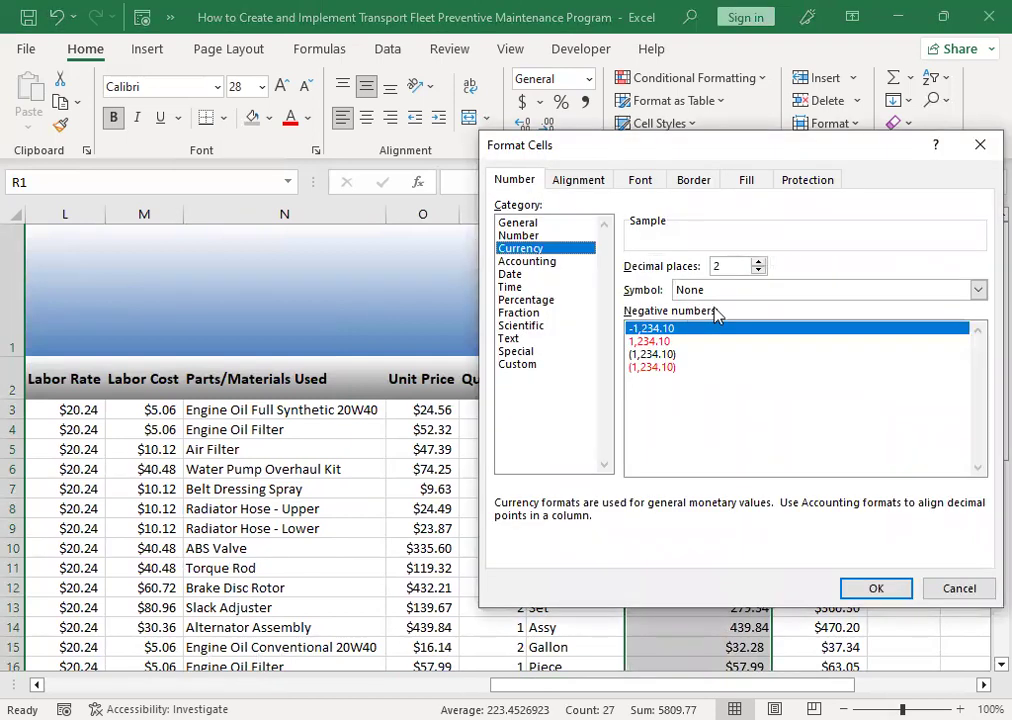
{"action": "left_click", "coordinate": [978, 290]}
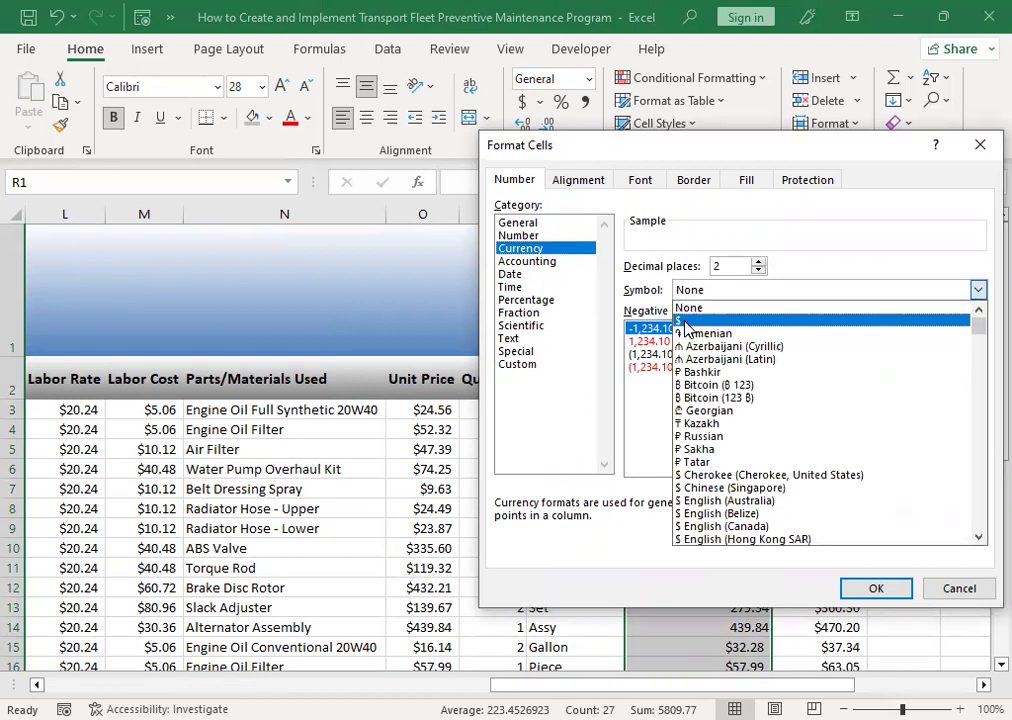
{"action": "left_click", "coordinate": [688, 322]}
{"action": "left_click", "coordinate": [876, 590]}
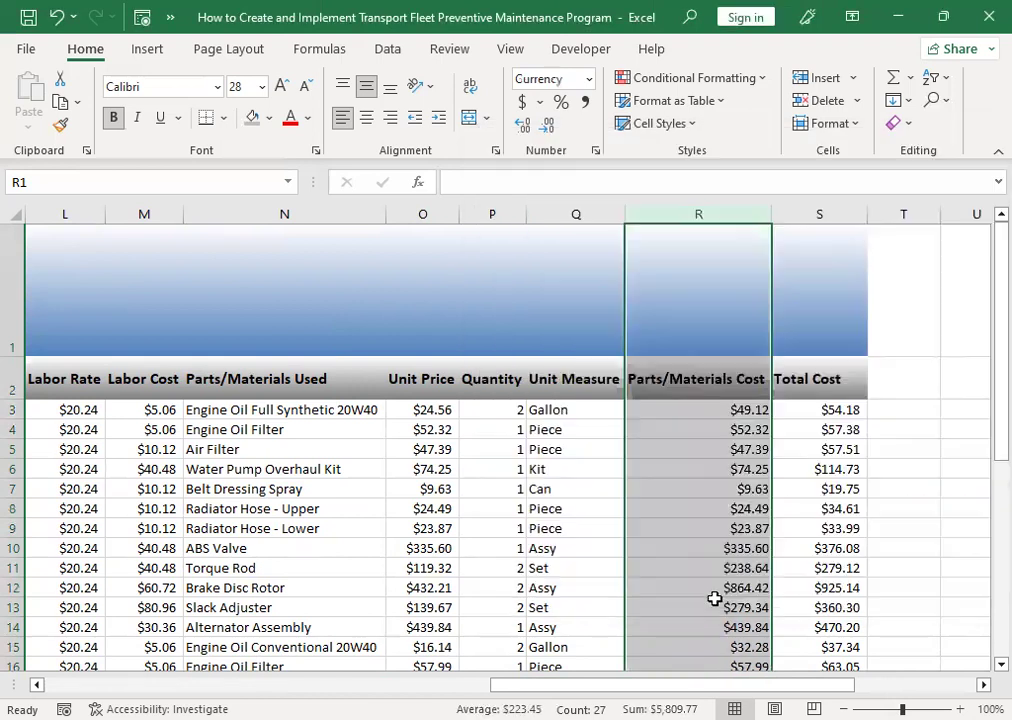
{"action": "left_click_drag", "start_coordinate": [714, 601], "coordinate": [720, 589]}
{"action": "scroll", "coordinate": [720, 505], "scroll_direction": "down", "scroll_amount": 1}
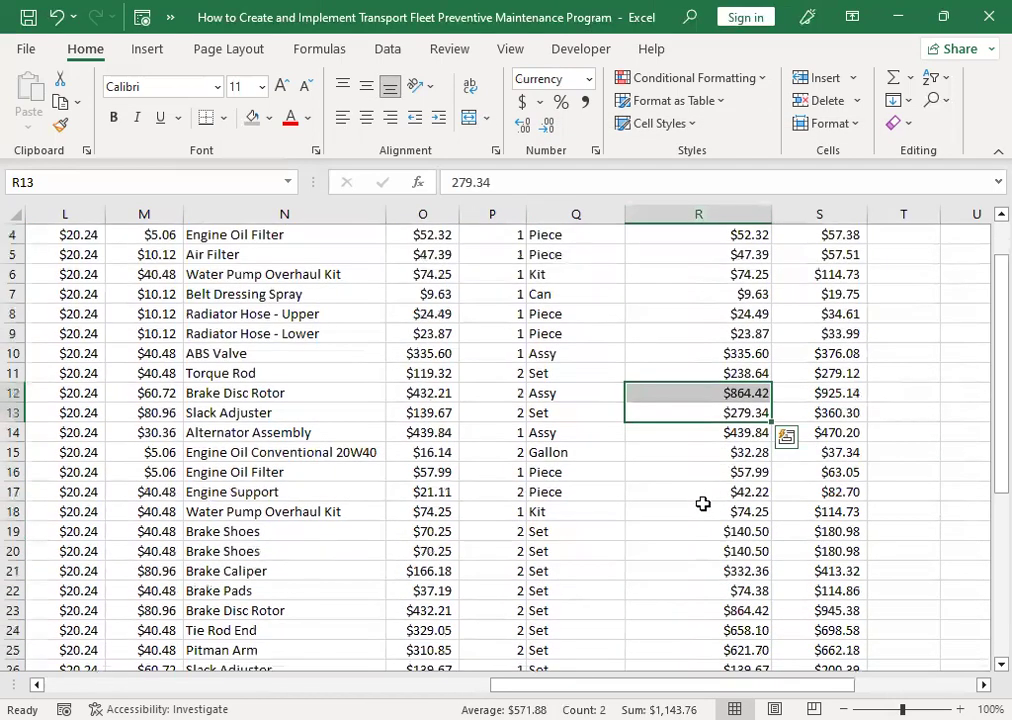
{"action": "scroll", "coordinate": [712, 486], "scroll_direction": "up", "scroll_amount": 1}
{"action": "left_click", "coordinate": [712, 483]}
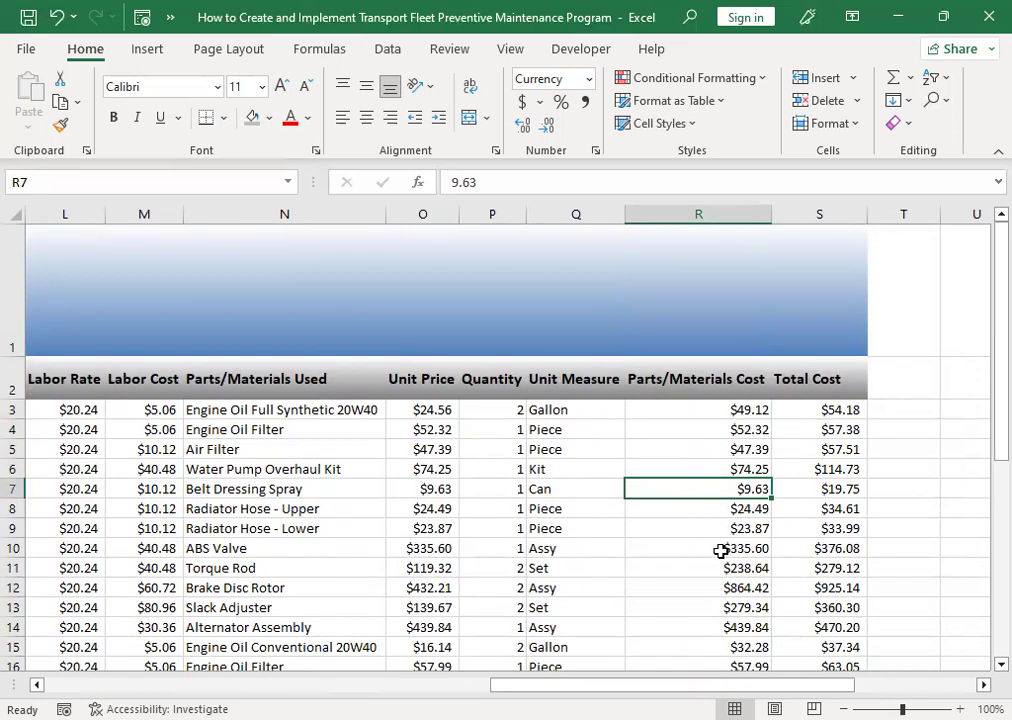
{"action": "left_click", "coordinate": [830, 505]}
{"action": "left_click", "coordinate": [155, 452]}
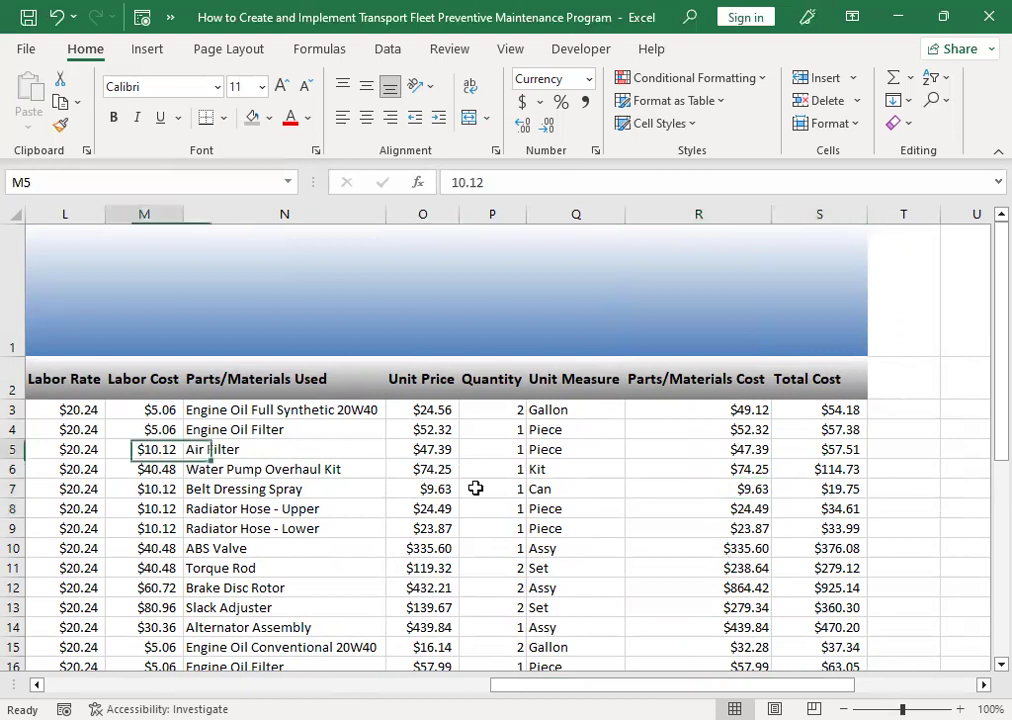
{"action": "left_click", "coordinate": [681, 507]}
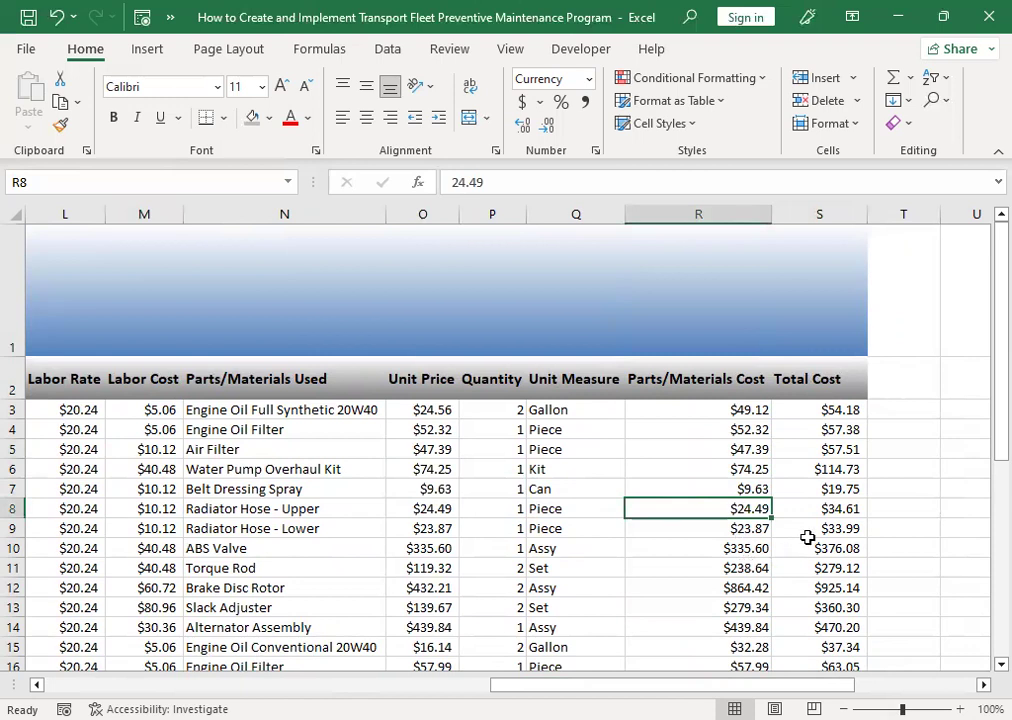
{"action": "left_click", "coordinate": [829, 506]}
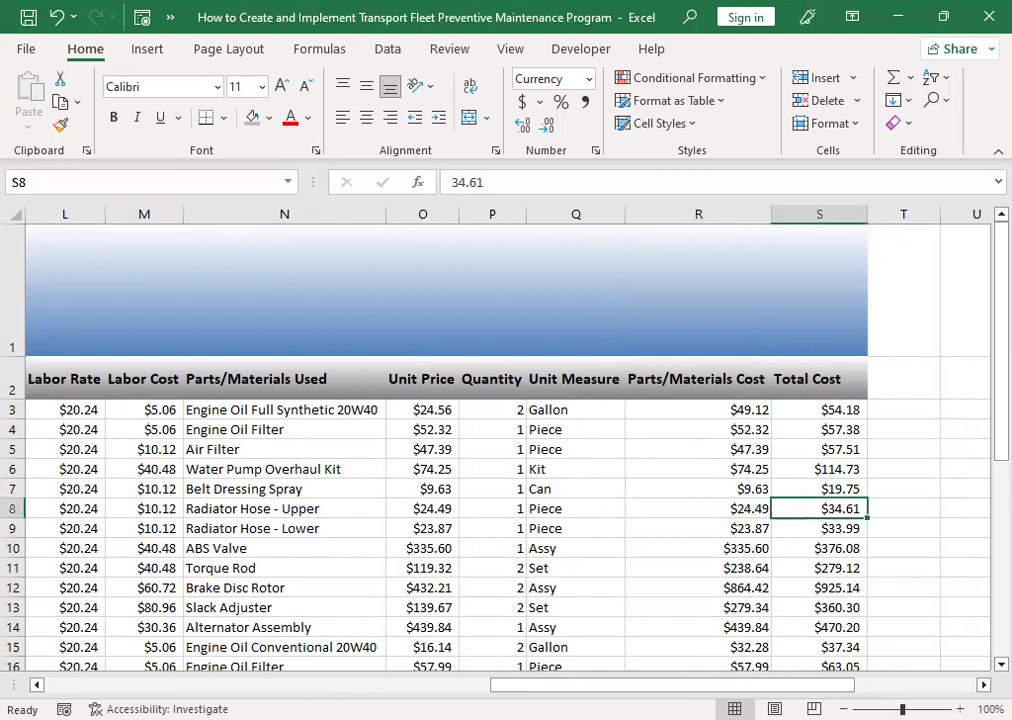
{"action": "left_click_drag", "start_coordinate": [725, 686], "coordinate": [651, 670]}
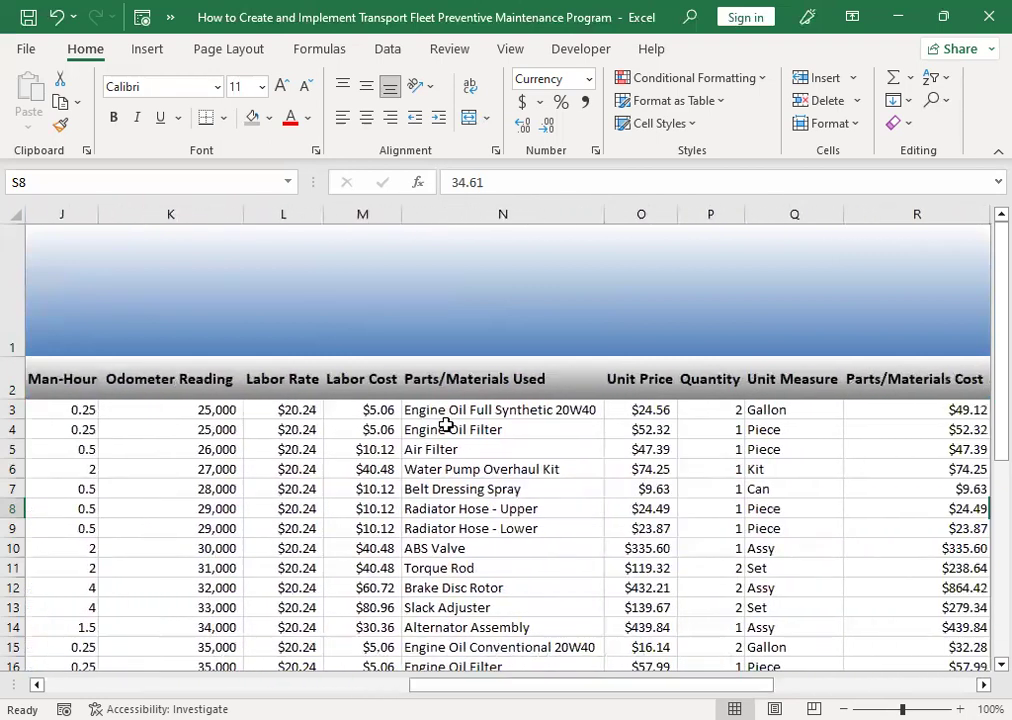
Step along row 3 through work description, work date, PM/Work Type, labor cost and parts used
{"action": "left_click", "coordinate": [449, 409]}
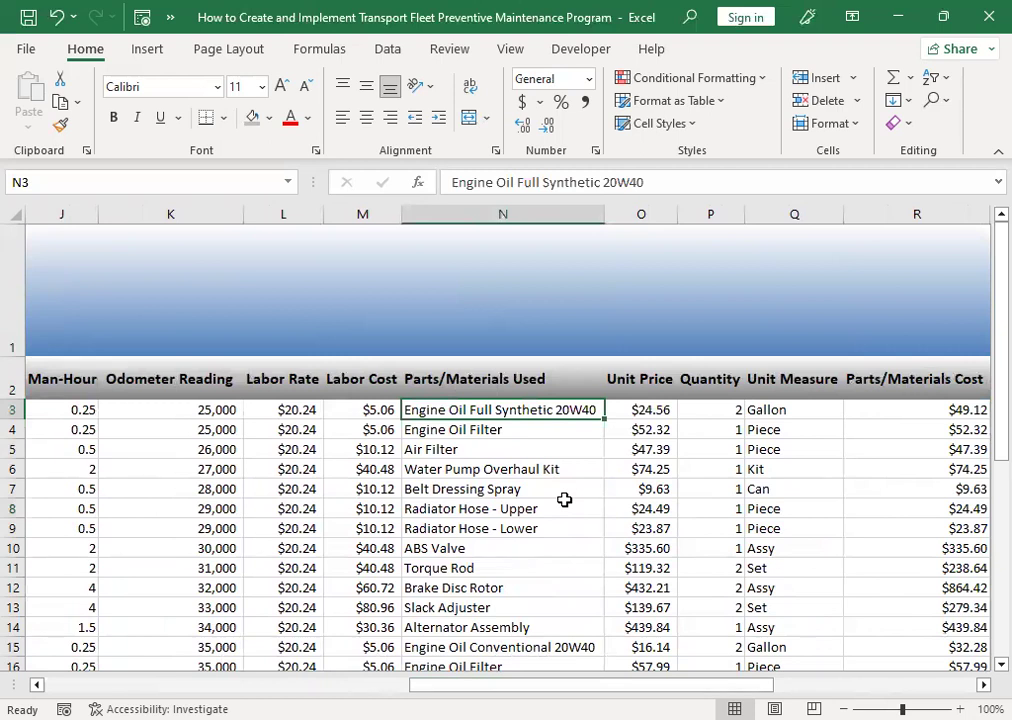
{"action": "key", "text": "Left"}
{"action": "key", "text": "Left"}
{"action": "key", "text": "Left"}
{"action": "key", "text": "Left"}
{"action": "key", "text": "Left"}
{"action": "key", "text": "Left"}
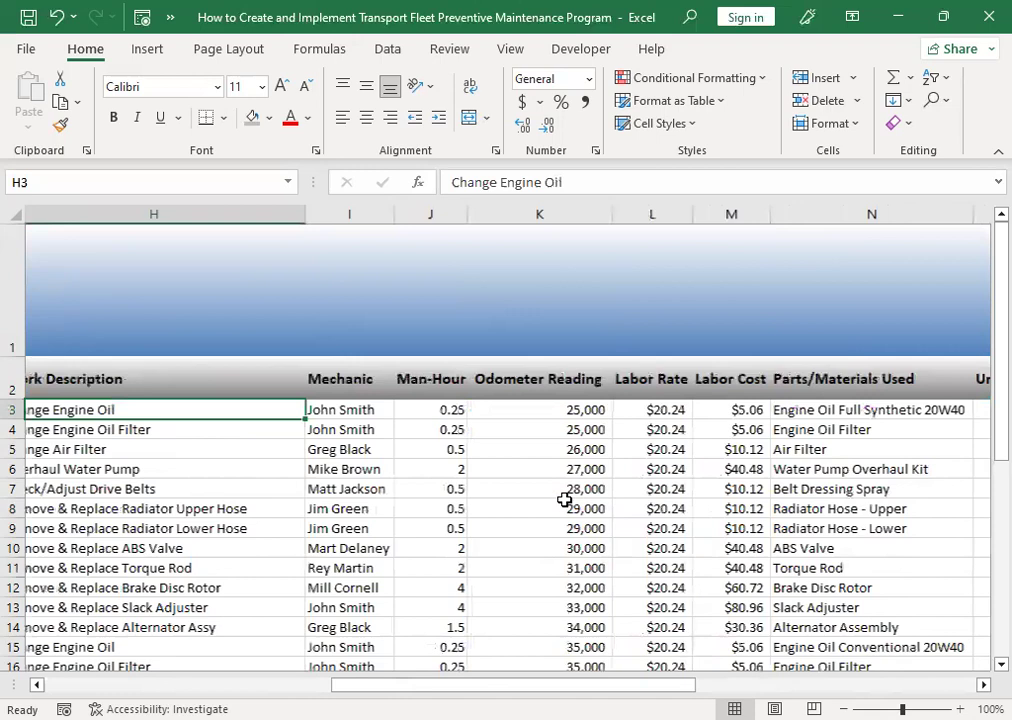
{"action": "key", "text": "Left"}
{"action": "key", "text": "Left"}
{"action": "key", "text": "Left"}
{"action": "key", "text": "Right"}
{"action": "key", "text": "Right"}
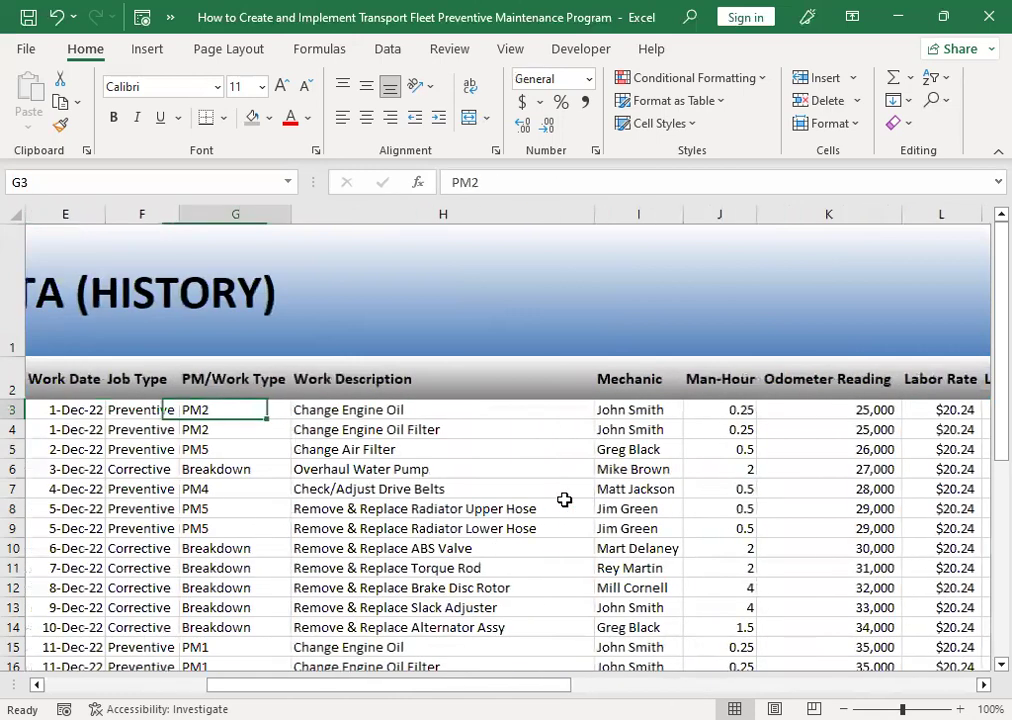
{"action": "key", "text": "Right"}
{"action": "key", "text": "Right"}
{"action": "key", "text": "Right"}
{"action": "key", "text": "Right"}
{"action": "key", "text": "Right"}
{"action": "key", "text": "Right"}
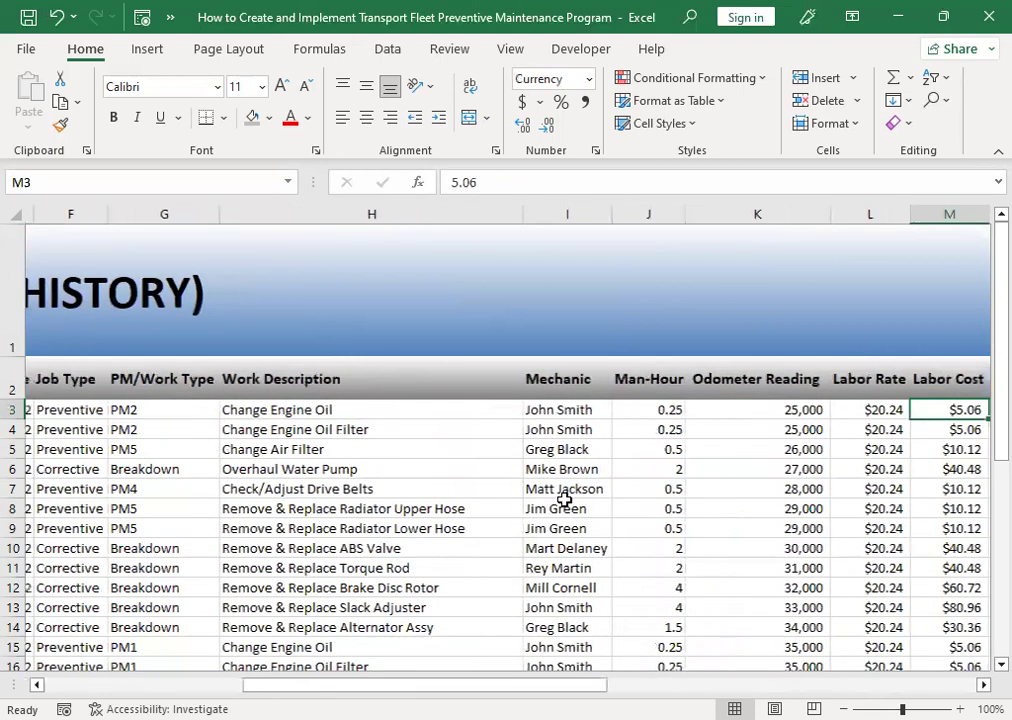
{"action": "key", "text": "Right"}
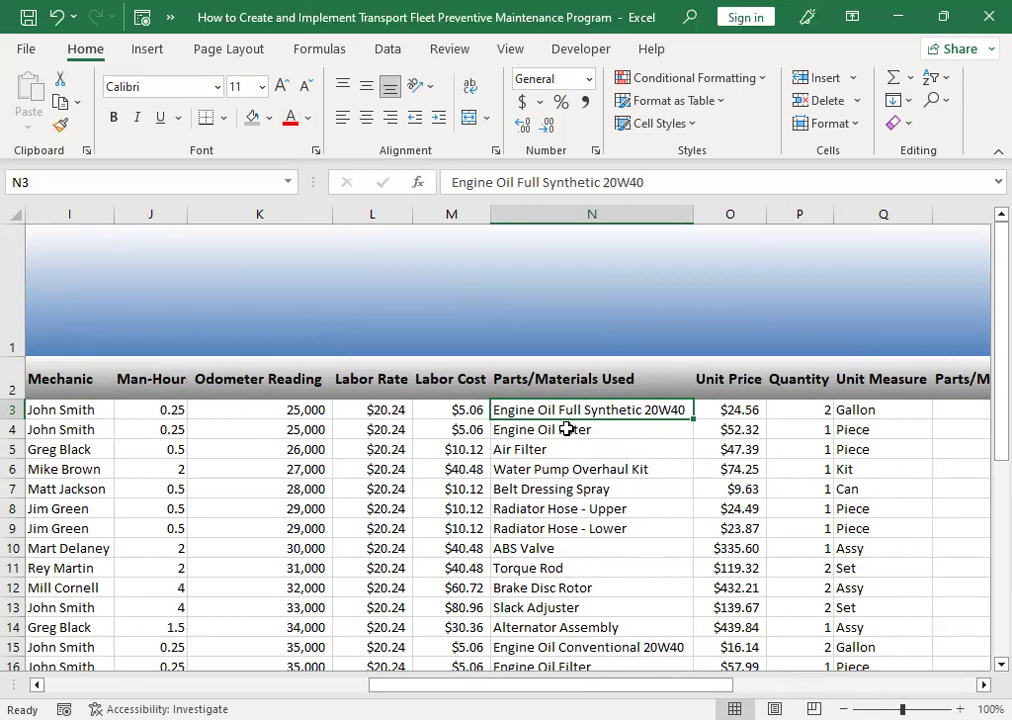
Move back along row 3 to Fleet No. TT-01 and return to the fleet dashboard
{"action": "key", "text": "Left"}
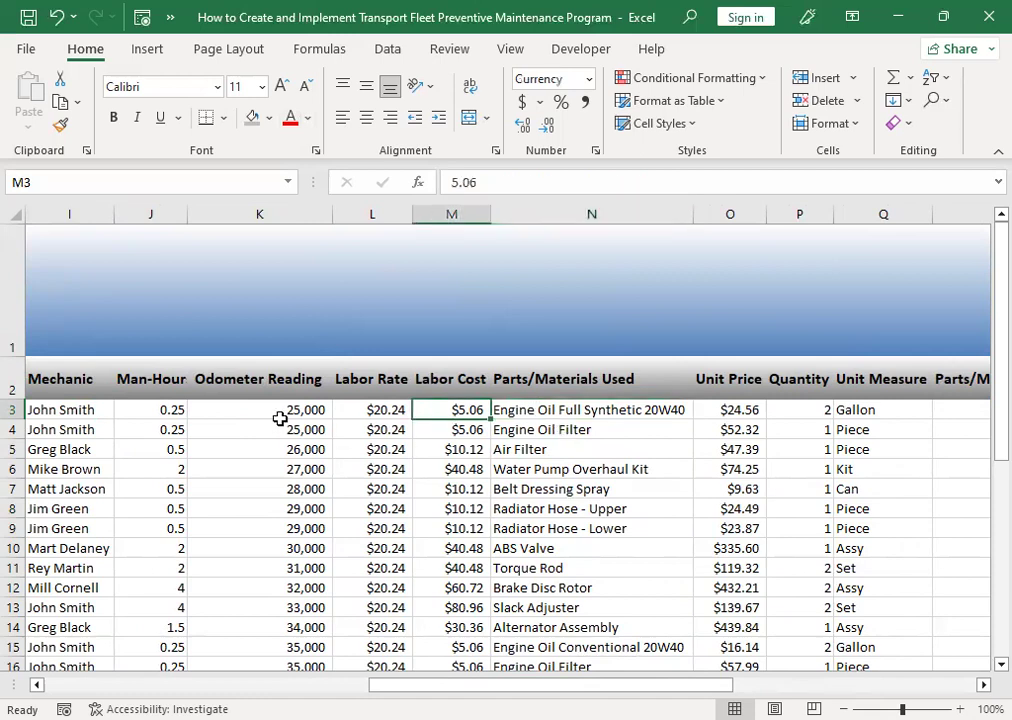
{"action": "key", "text": "Left"}
{"action": "key", "text": "Left"}
{"action": "key", "text": "Left"}
{"action": "key", "text": "Left"}
{"action": "key", "text": "Left"}
{"action": "key", "text": "Left"}
{"action": "key", "text": "Left"}
{"action": "key", "text": "Left"}
{"action": "key", "text": "Left"}
{"action": "key", "text": "Left"}
{"action": "key", "text": "Right"}
{"action": "key", "text": "Right"}
{"action": "key", "text": "Right"}
{"action": "key", "text": "Right"}
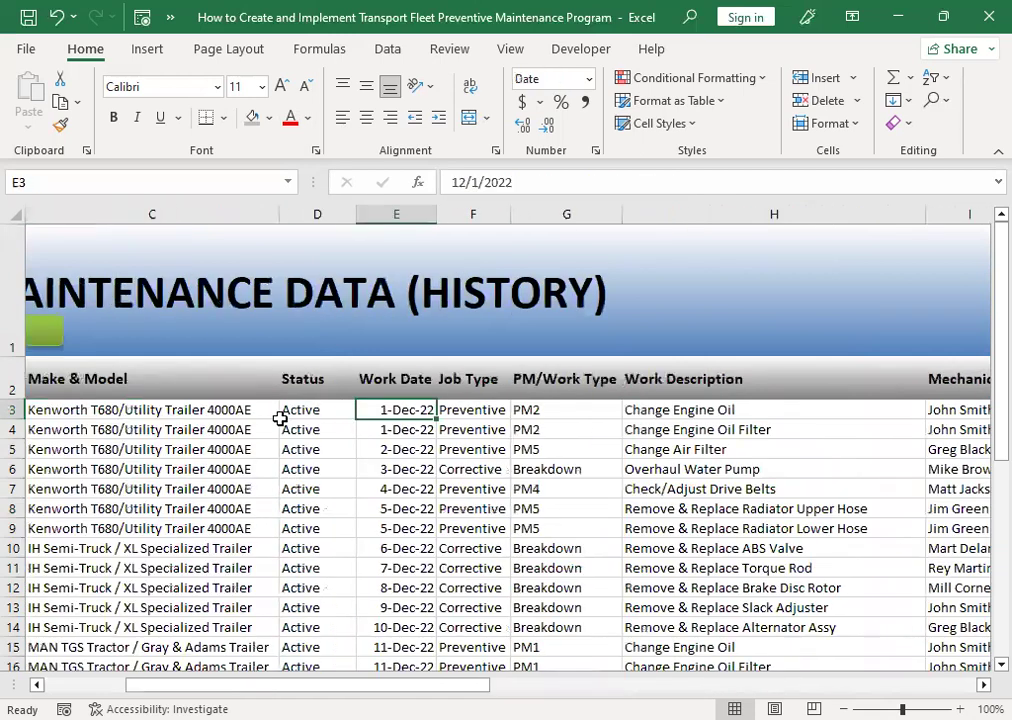
{"action": "key", "text": "Left"}
{"action": "key", "text": "Left"}
{"action": "key", "text": "Left"}
{"action": "key", "text": "Left"}
{"action": "key", "text": "Left"}
{"action": "key", "text": "Left"}
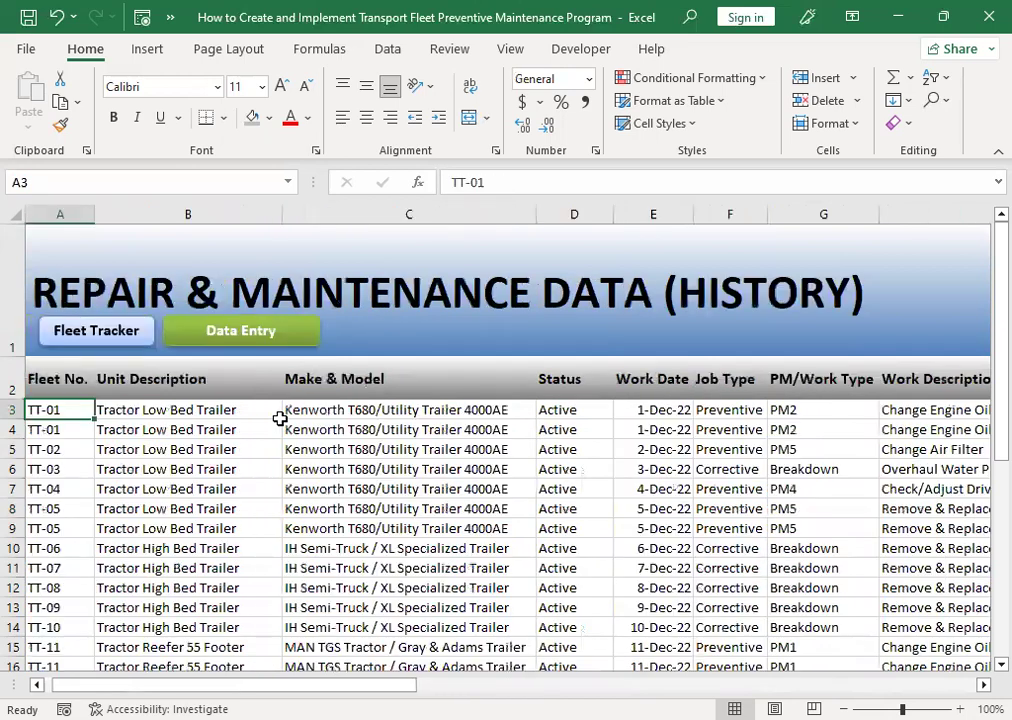
{"action": "left_click", "coordinate": [106, 328]}
Open the PM Intervals sheet and check the PM1 engine oil task's Every 5,000 Km interval
{"action": "left_click", "coordinate": [258, 548]}
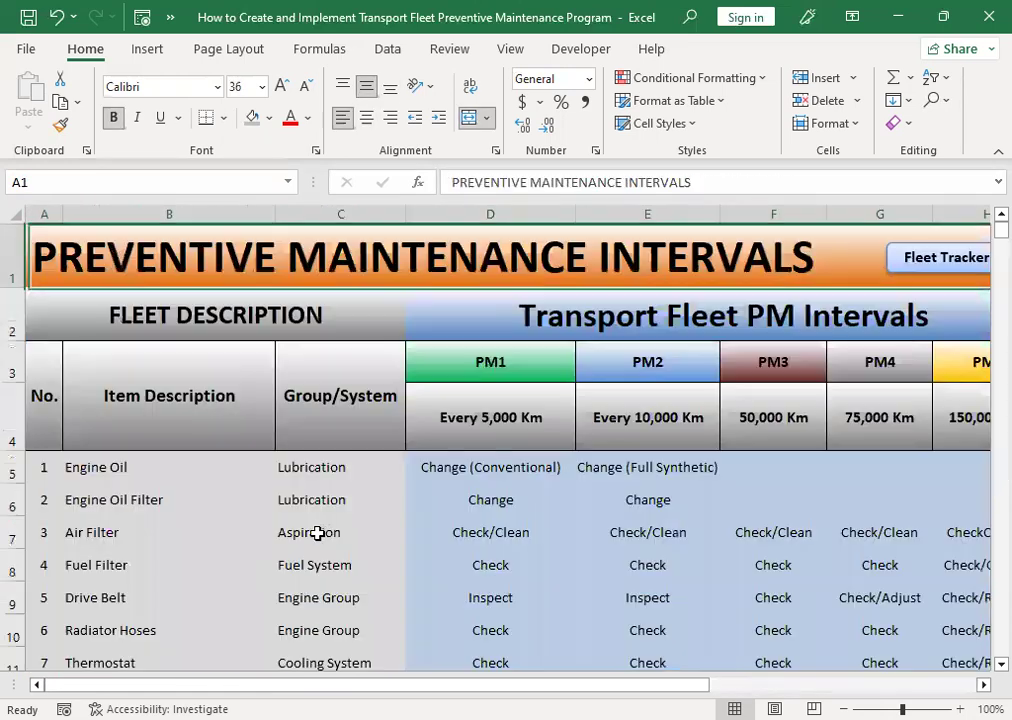
{"action": "left_click", "coordinate": [475, 468]}
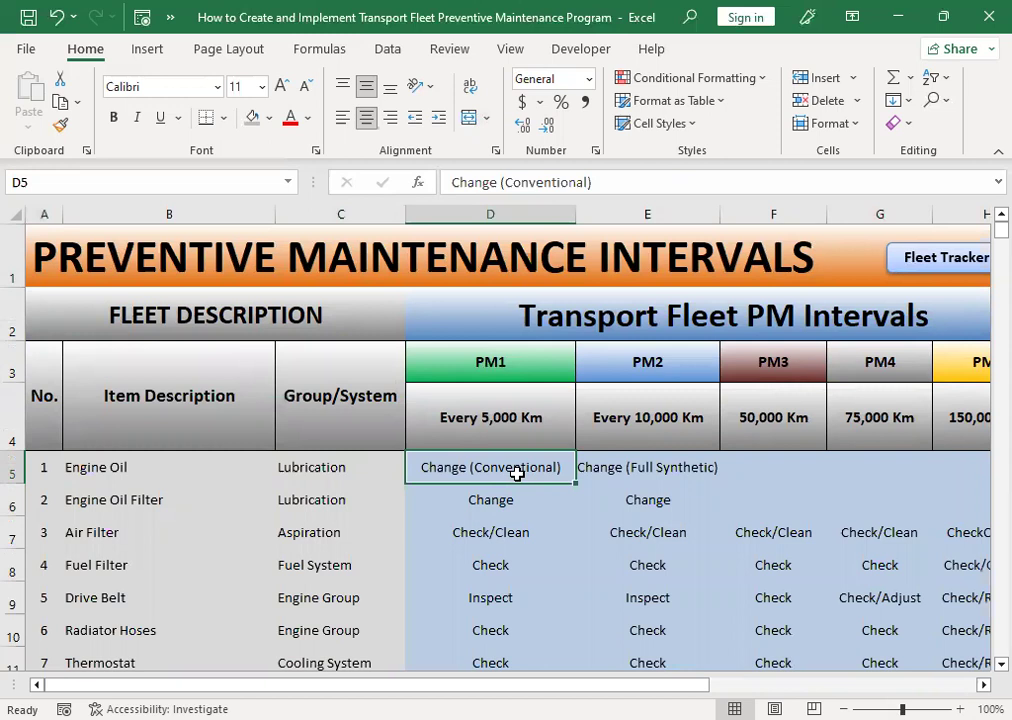
{"action": "key", "text": "Left"}
{"action": "key", "text": "Right"}
{"action": "left_click", "coordinate": [507, 370]}
{"action": "left_click", "coordinate": [488, 428]}
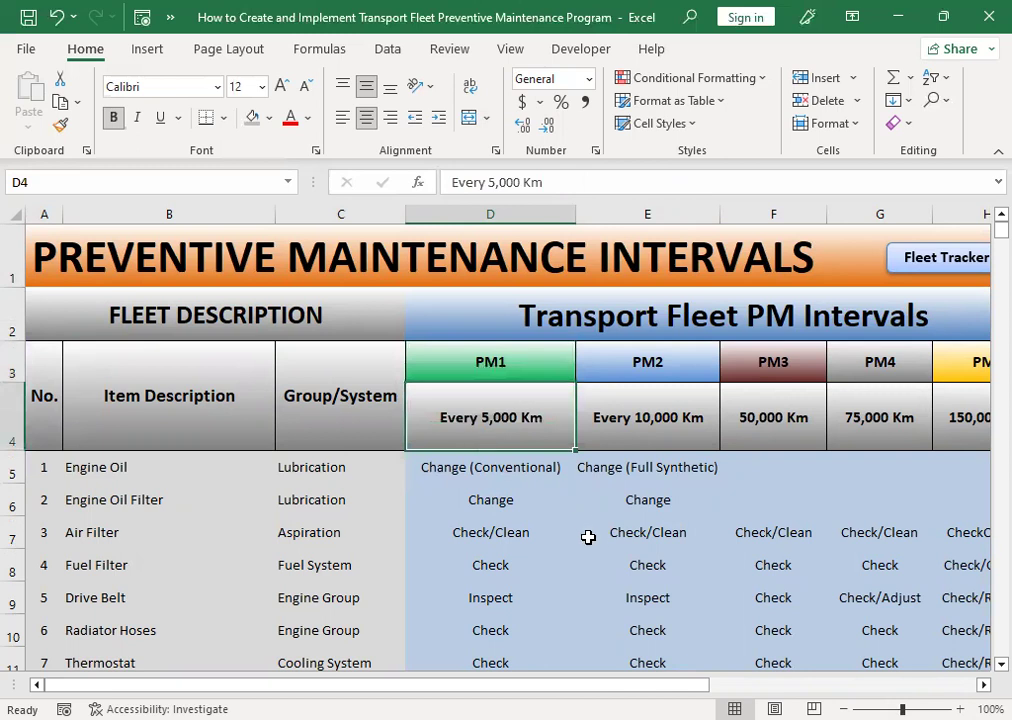
Check the PM2 engine oil task and its every 10,000 Km interval
{"action": "left_click", "coordinate": [617, 469]}
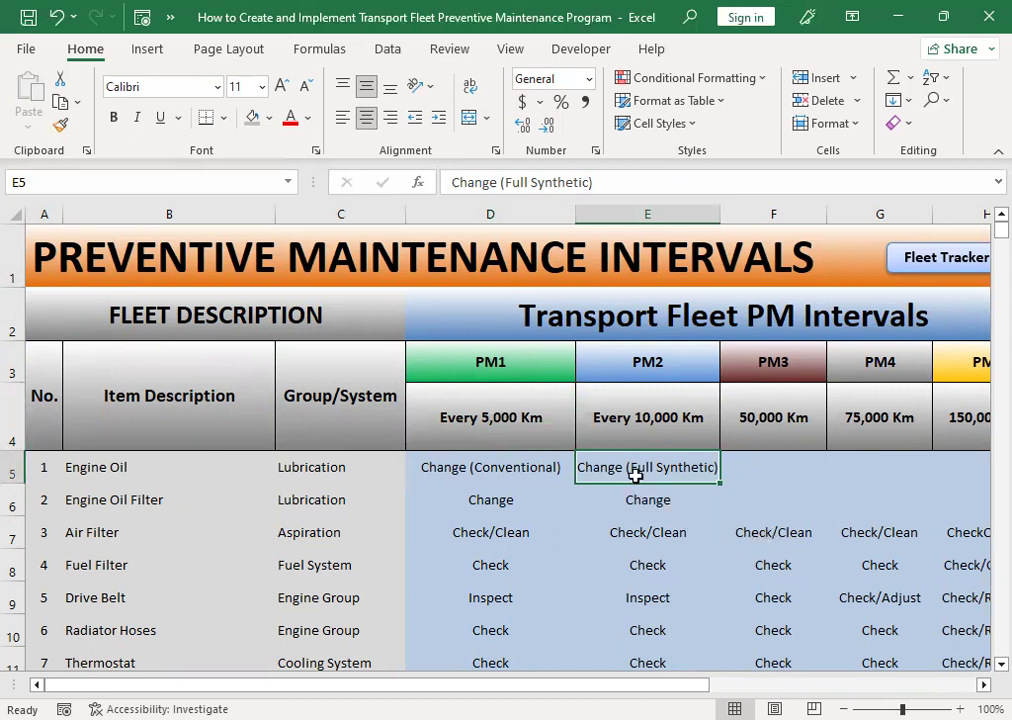
{"action": "left_click", "coordinate": [649, 366]}
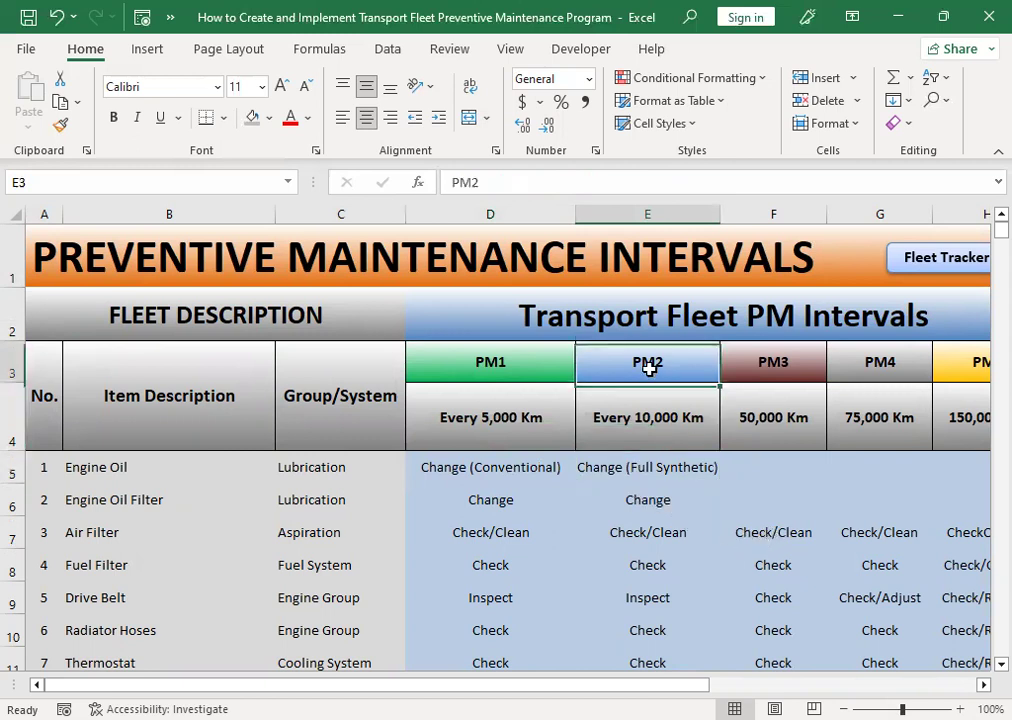
{"action": "left_click", "coordinate": [692, 428]}
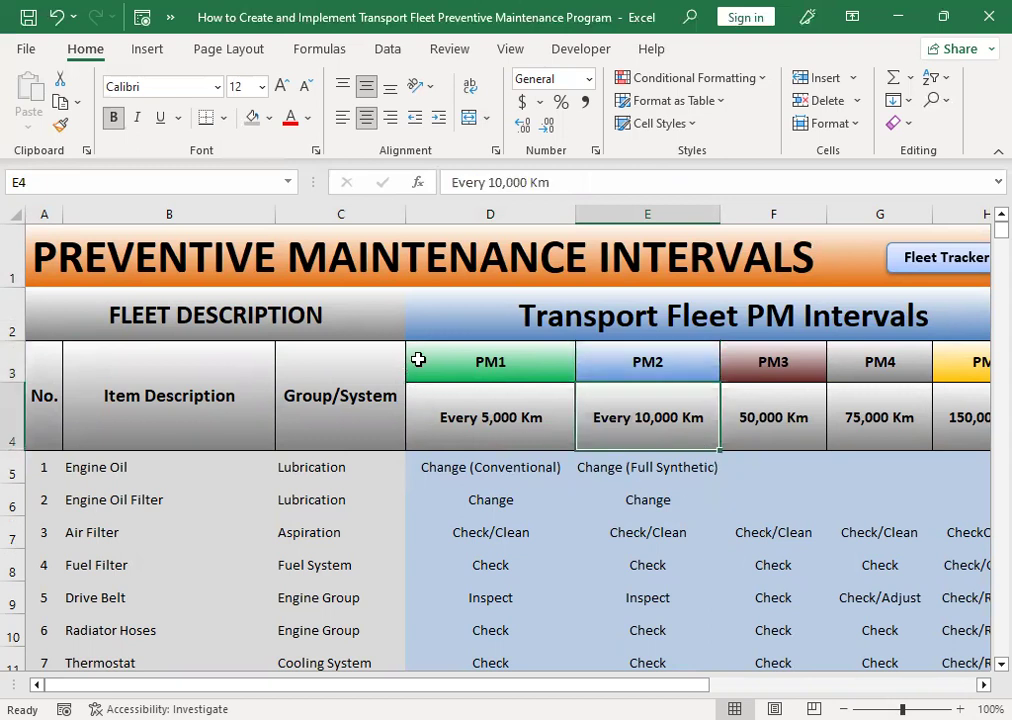
Open R&M Data from the dashboard and inspect the first record's Status, Job Type and PM/Work Type
{"action": "left_click", "coordinate": [946, 258]}
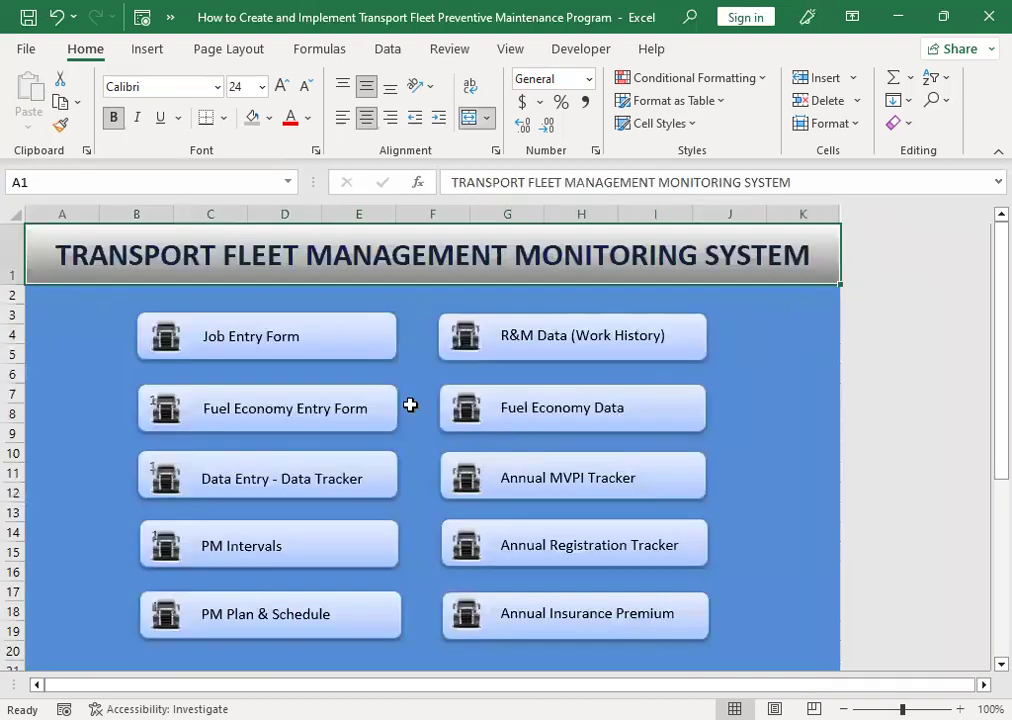
{"action": "left_click", "coordinate": [556, 340]}
{"action": "left_click", "coordinate": [557, 412]}
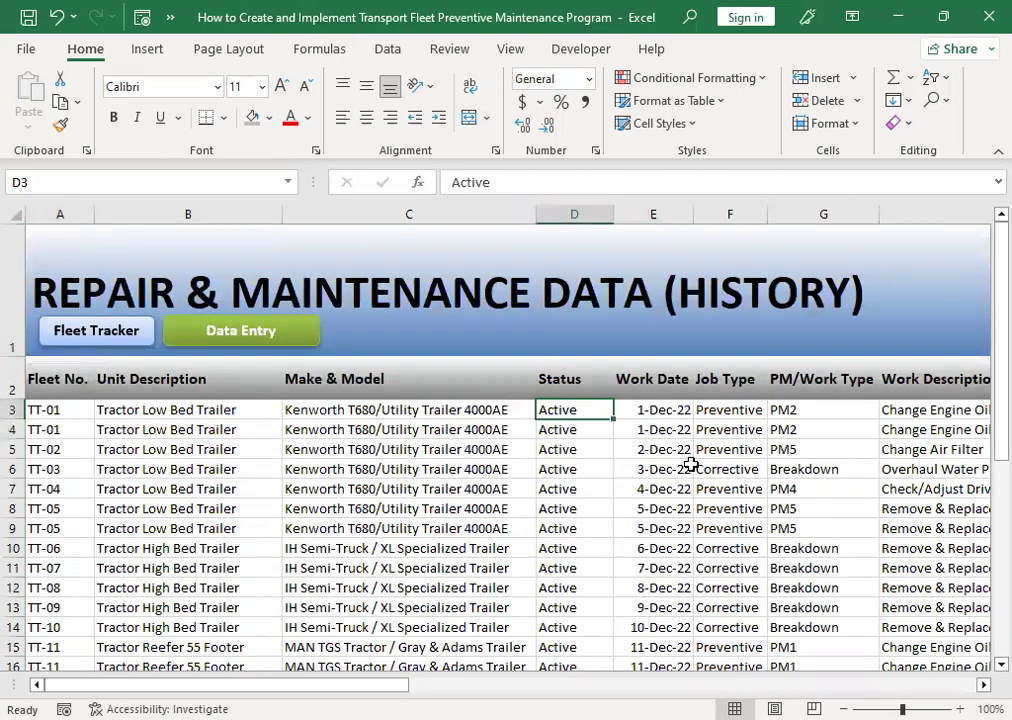
{"action": "key", "text": "Right"}
{"action": "key", "text": "Right"}
{"action": "key", "text": "Right"}
{"action": "scroll", "coordinate": [691, 464], "scroll_direction": "right", "scroll_amount": 2}
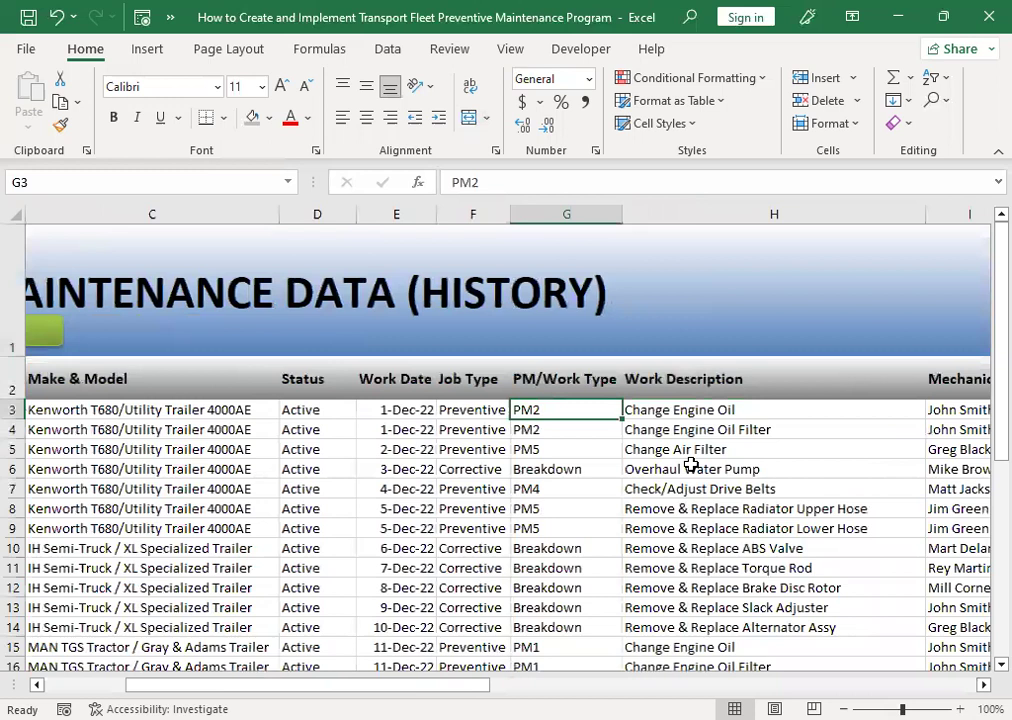
{"action": "key", "text": "Left"}
{"action": "key", "text": "Right"}
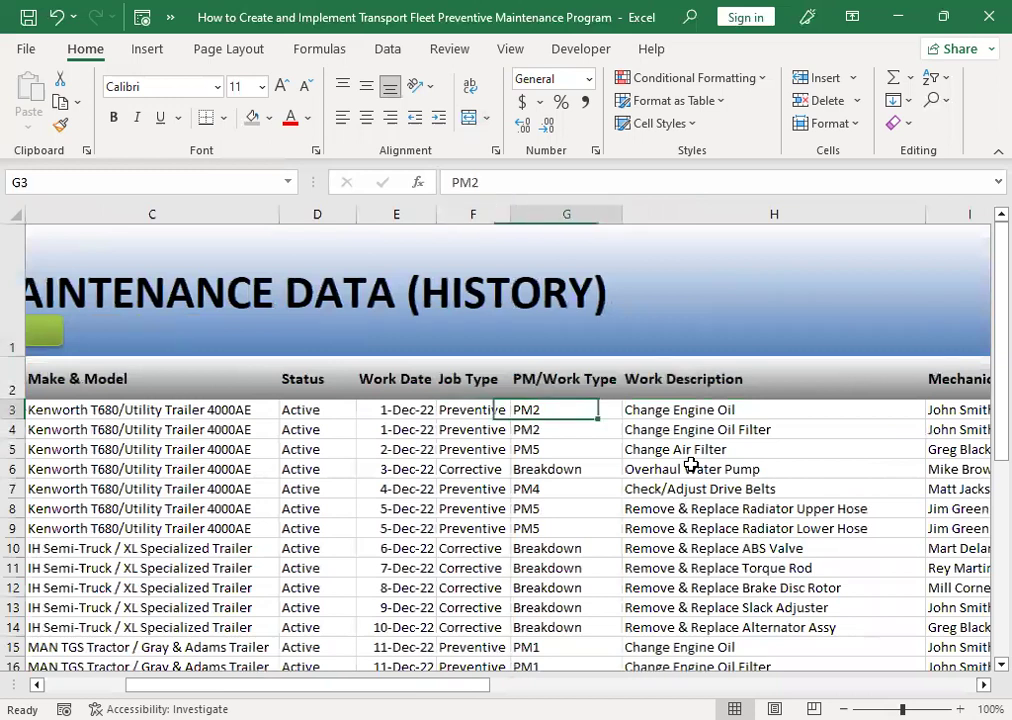
Compare the first two records' PM/Work Type, then step through labor, costs and parts back to A3
{"action": "key", "text": "Down"}
{"action": "key", "text": "Up"}
{"action": "key", "text": "Down"}
{"action": "key", "text": "Up"}
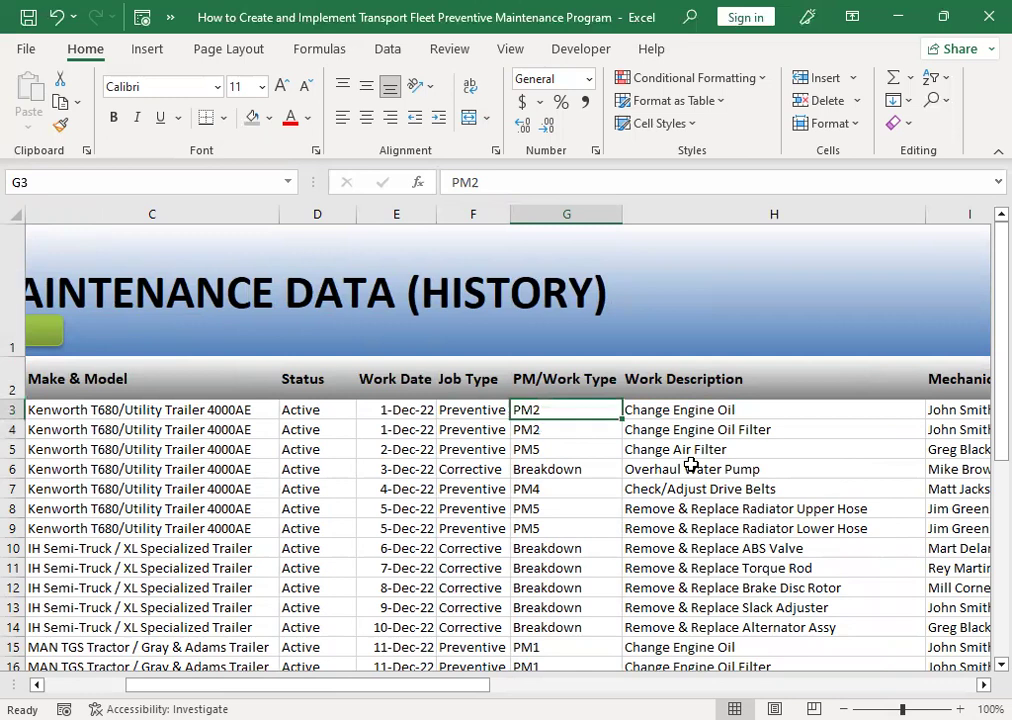
{"action": "key", "text": "Right"}
{"action": "key", "text": "Right"}
{"action": "key", "text": "Right"}
{"action": "key", "text": "Right"}
{"action": "key", "text": "Right"}
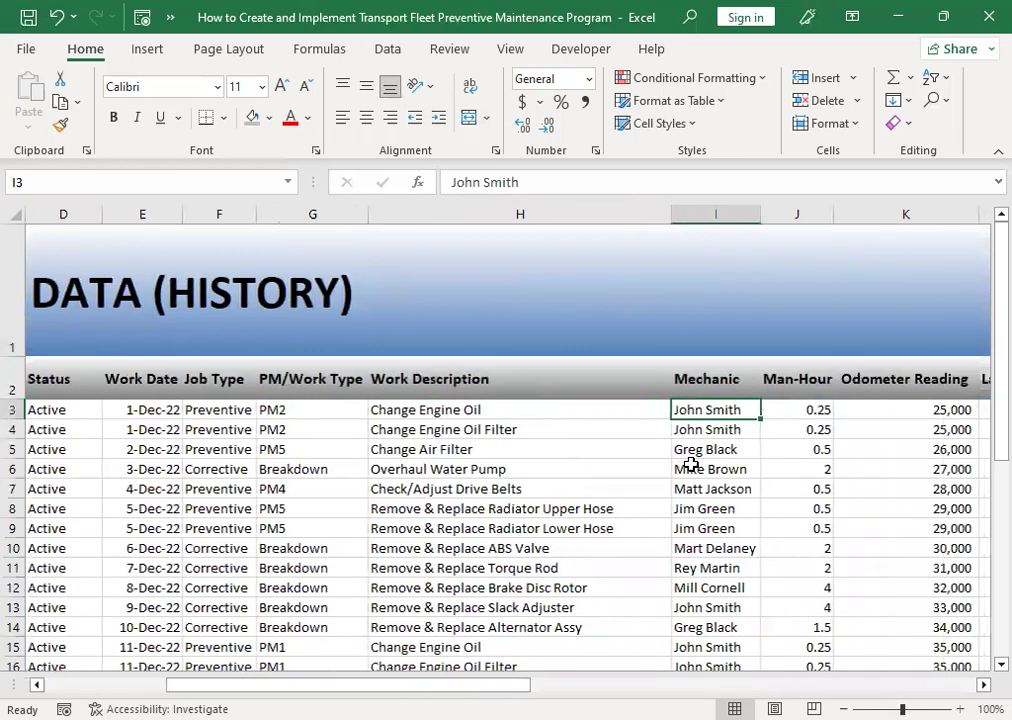
{"action": "key", "text": "Right"}
{"action": "key", "text": "Right"}
{"action": "key", "text": "Right"}
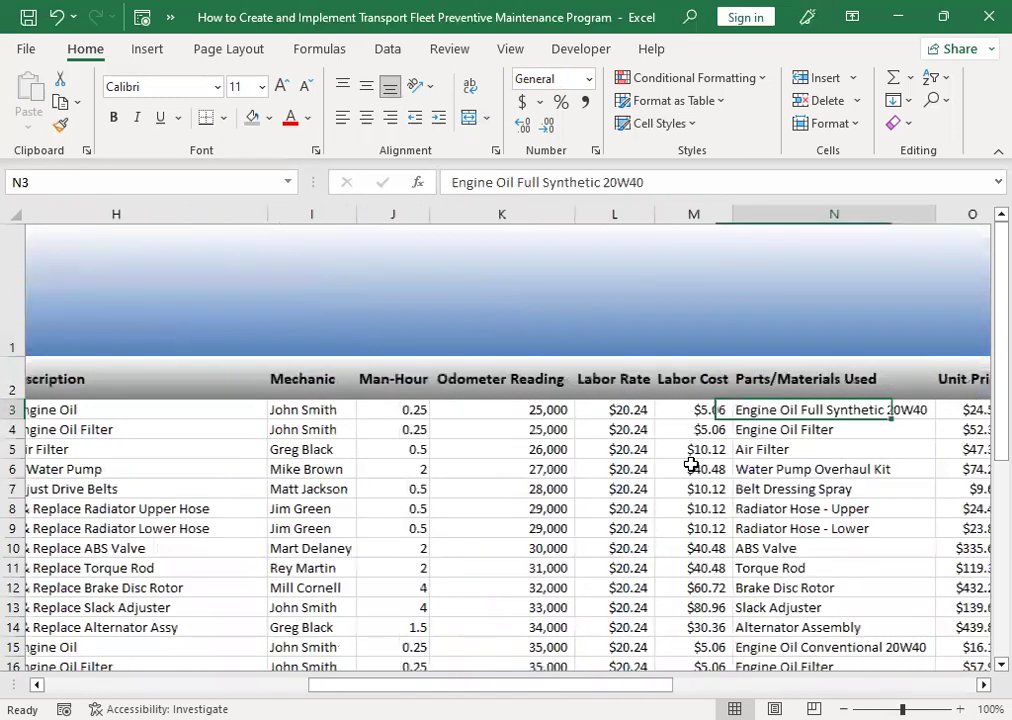
{"action": "key", "text": "Left"}
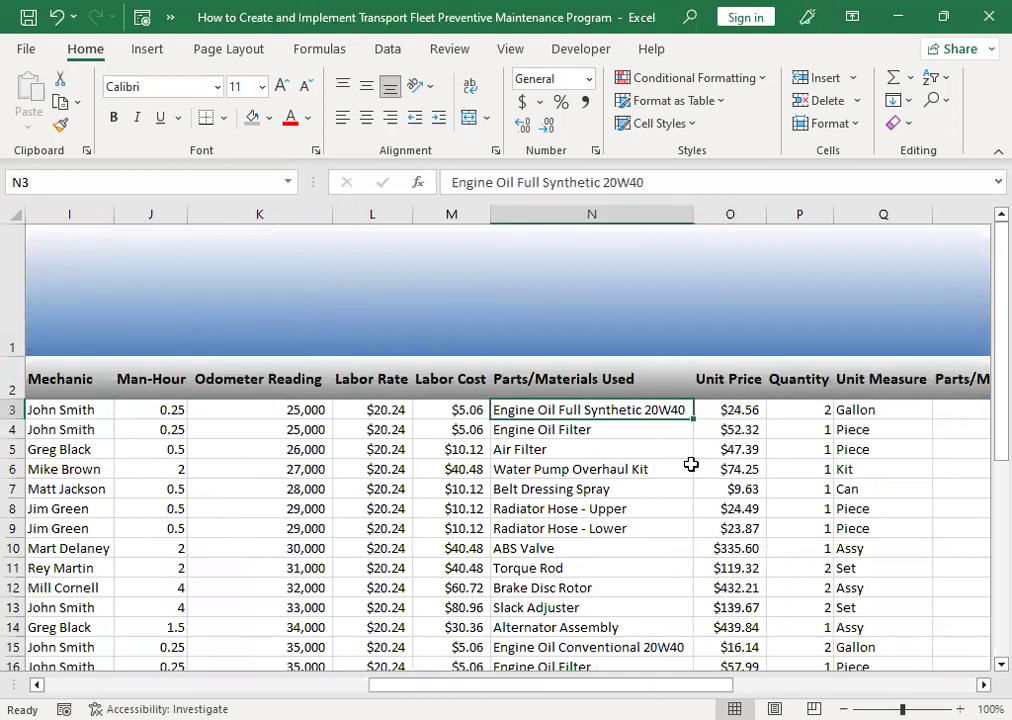
{"action": "key", "text": "Left"}
{"action": "key", "text": "Left"}
{"action": "key", "text": "Left"}
{"action": "key", "text": "Left"}
{"action": "key", "text": "Left"}
{"action": "key", "text": "Left"}
{"action": "key", "text": "Left"}
{"action": "key", "text": "Left"}
{"action": "key", "text": "Left"}
{"action": "key", "text": "Left"}
{"action": "key", "text": "Left"}
{"action": "key", "text": "Left"}
{"action": "key", "text": "Left"}
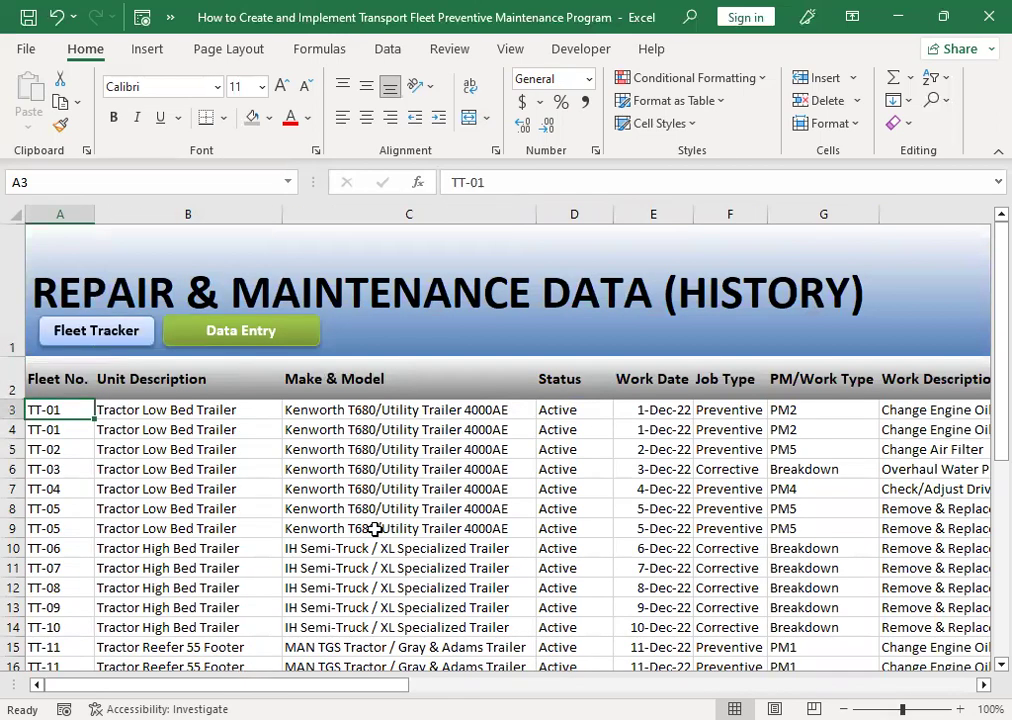
Return to the fleet dashboard with the Fleet Tracker button
{"action": "left_click", "coordinate": [107, 343]}
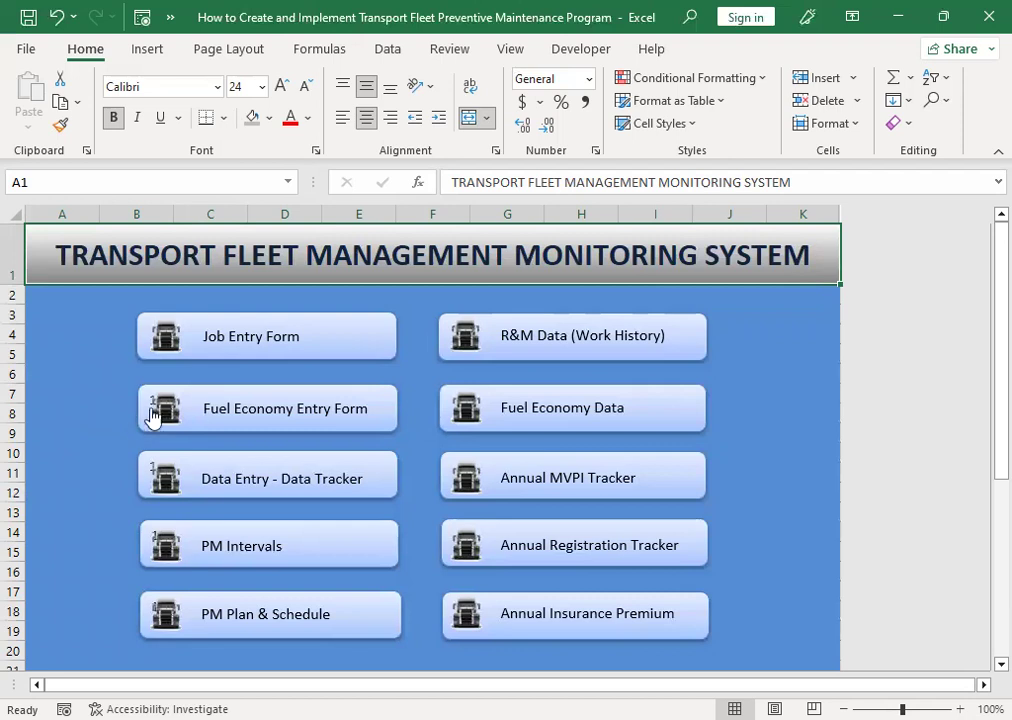
{"action": "left_click", "coordinate": [240, 414]}
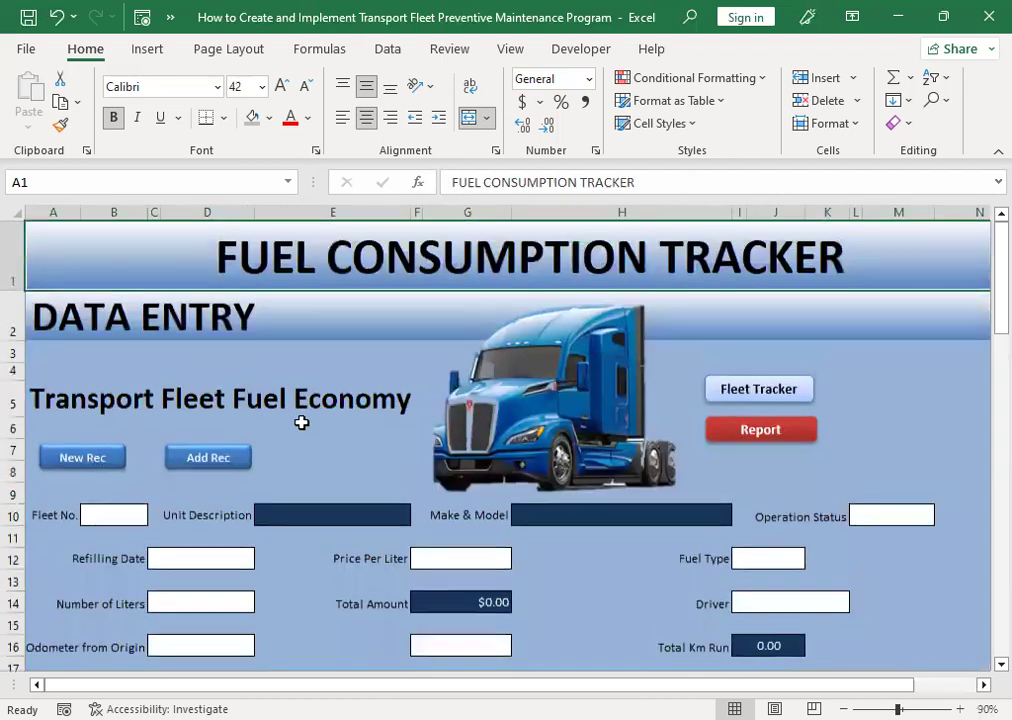
{"action": "scroll", "coordinate": [299, 460], "scroll_direction": "down", "scroll_amount": 1}
{"action": "scroll", "coordinate": [320, 455], "scroll_direction": "up", "scroll_amount": 1}
{"action": "left_click", "coordinate": [727, 430]}
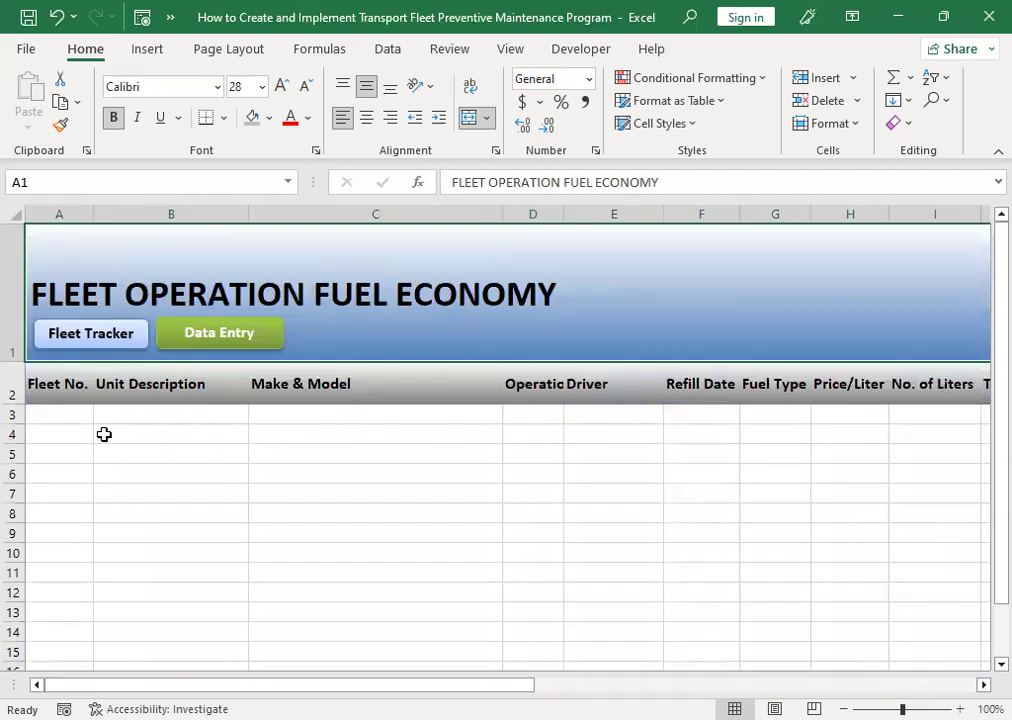
{"action": "left_click", "coordinate": [120, 420]}
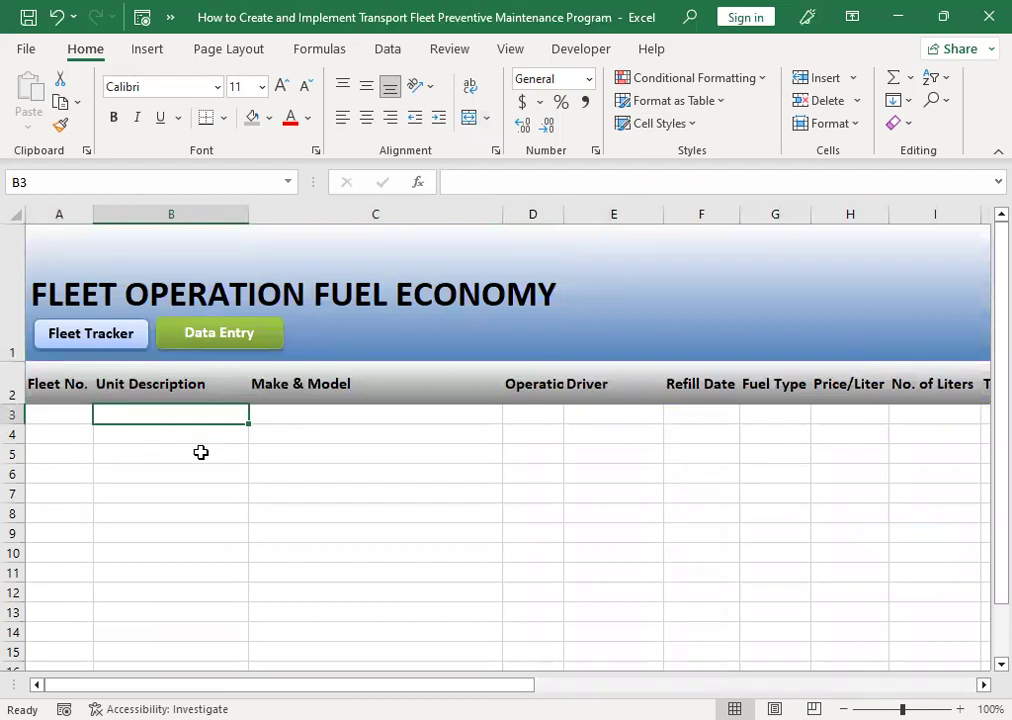
{"action": "left_click", "coordinate": [106, 342]}
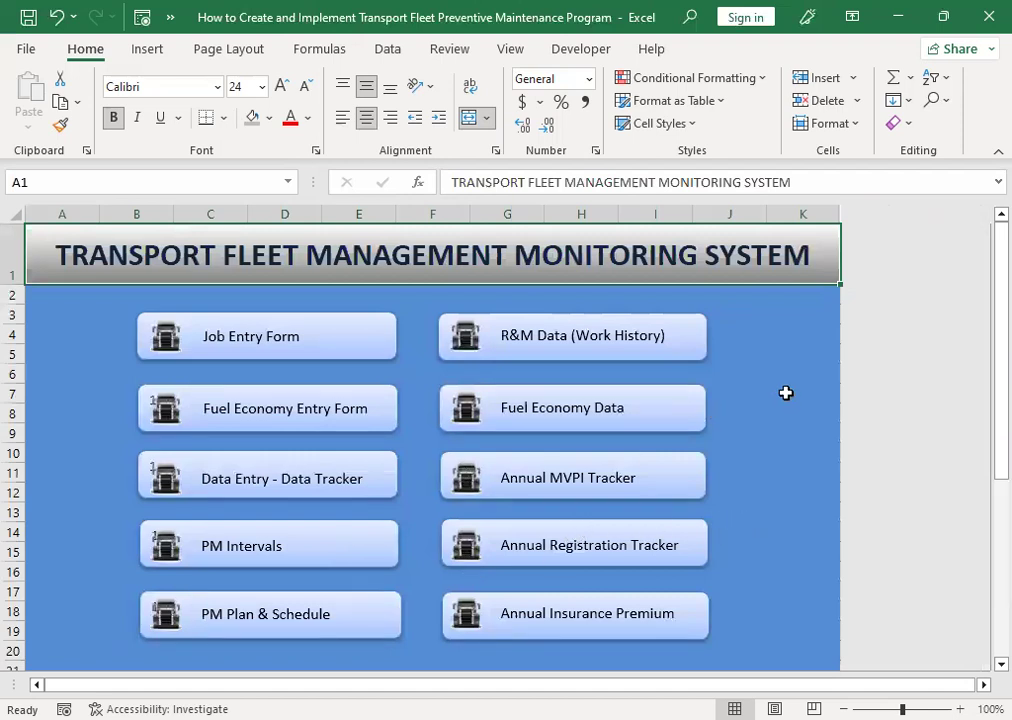
Open R&M Data, scroll to columns M–V, and check the ABS Valve and upper radiator hose parts costs
{"action": "left_click", "coordinate": [566, 340]}
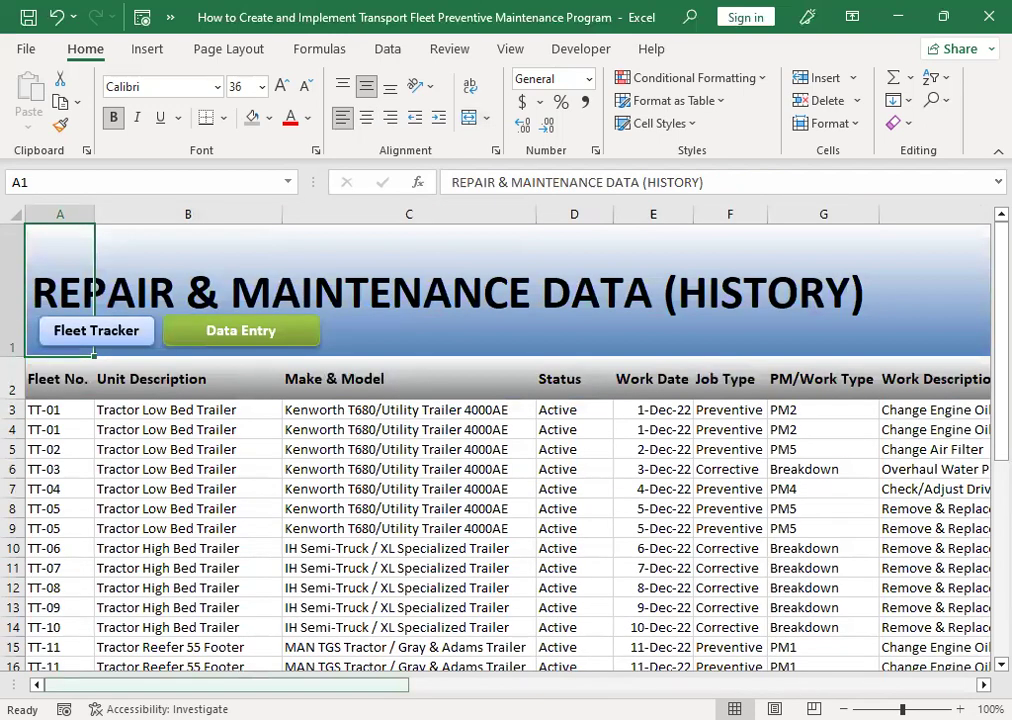
{"action": "left_click_drag", "start_coordinate": [380, 685], "coordinate": [745, 683]}
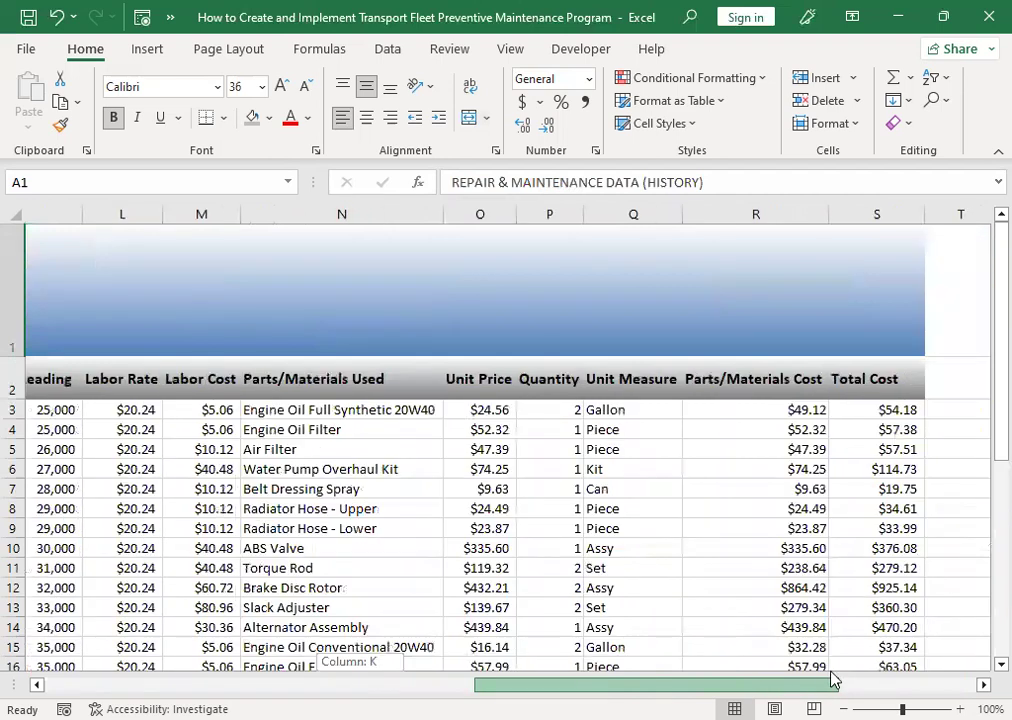
{"action": "left_click_drag", "start_coordinate": [833, 679], "coordinate": [889, 679]}
{"action": "left_click", "coordinate": [614, 542]}
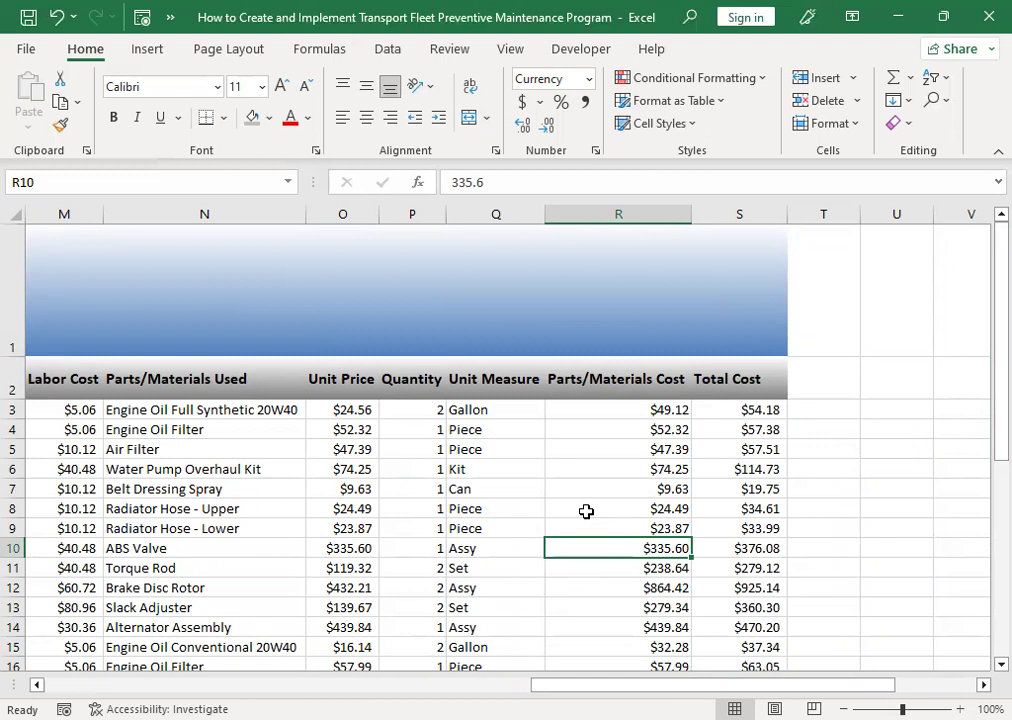
{"action": "left_click", "coordinate": [665, 508]}
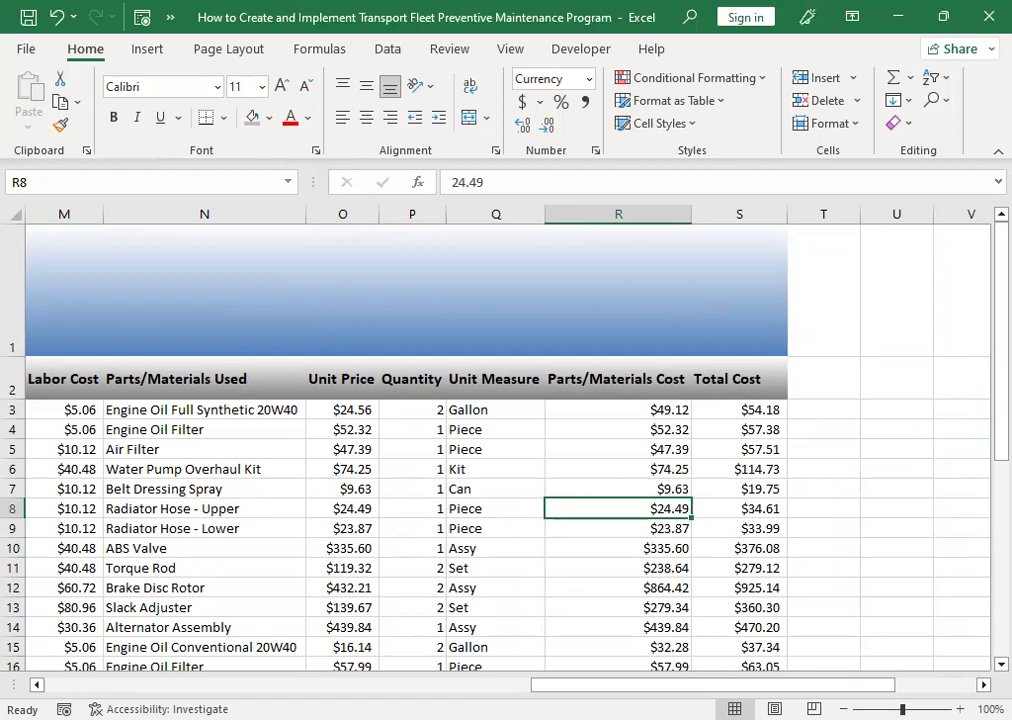
{"action": "mouse_move", "coordinate": [707, 686]}
{"action": "left_mouse_down"}
{"action": "mouse_move", "coordinate": [254, 686]}
{"action": "mouse_move", "coordinate": [708, 686]}
{"action": "left_mouse_up"}
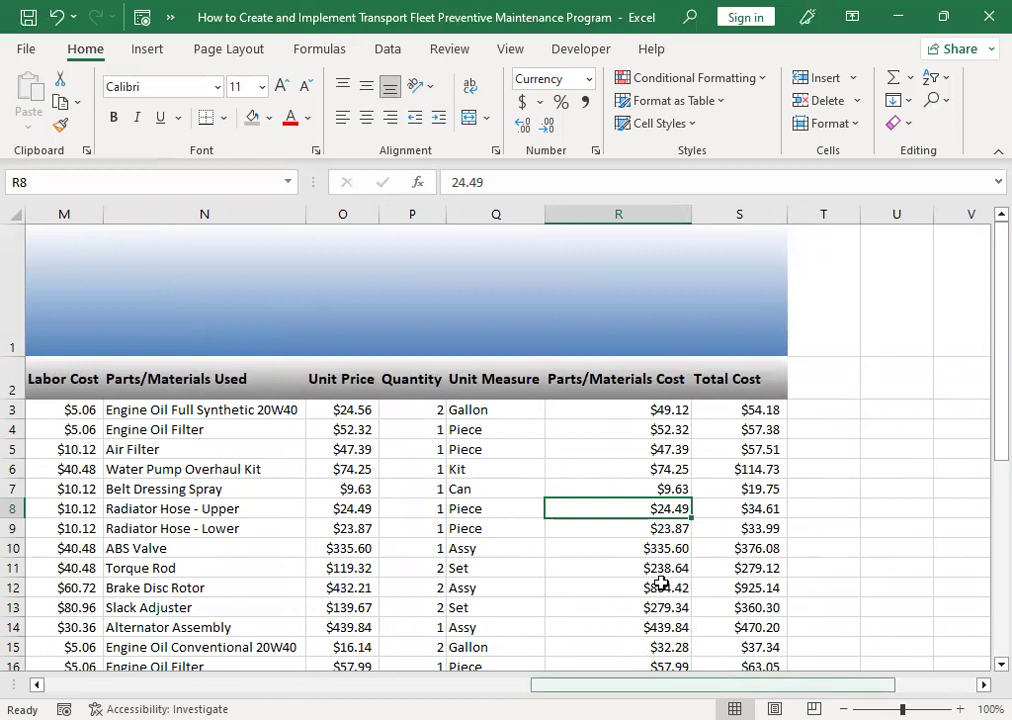
{"action": "scroll", "coordinate": [657, 585], "scroll_direction": "down", "scroll_amount": 2}
{"action": "scroll", "coordinate": [652, 591], "scroll_direction": "down", "scroll_amount": 2}
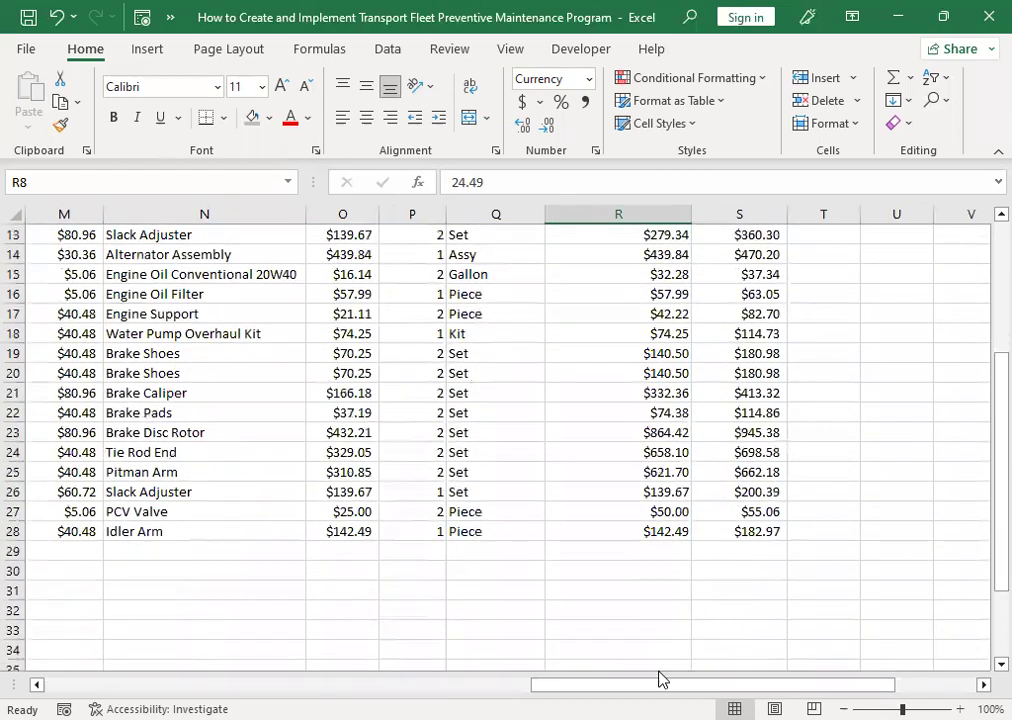
{"action": "left_click_drag", "start_coordinate": [640, 685], "coordinate": [154, 685]}
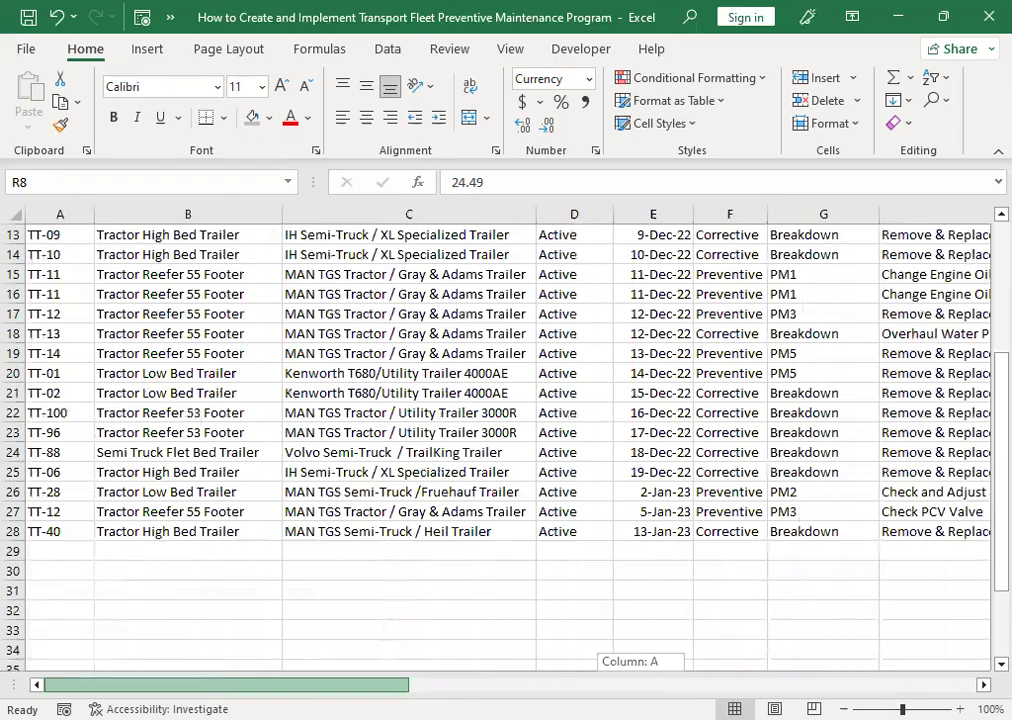
{"action": "scroll", "coordinate": [141, 564], "scroll_direction": "up", "scroll_amount": 4}
{"action": "scroll", "coordinate": [147, 562], "scroll_direction": "up", "scroll_amount": 1}
{"action": "scroll", "coordinate": [149, 562], "scroll_direction": "down", "scroll_amount": 5}
{"action": "scroll", "coordinate": [156, 536], "scroll_direction": "up", "scroll_amount": 2}
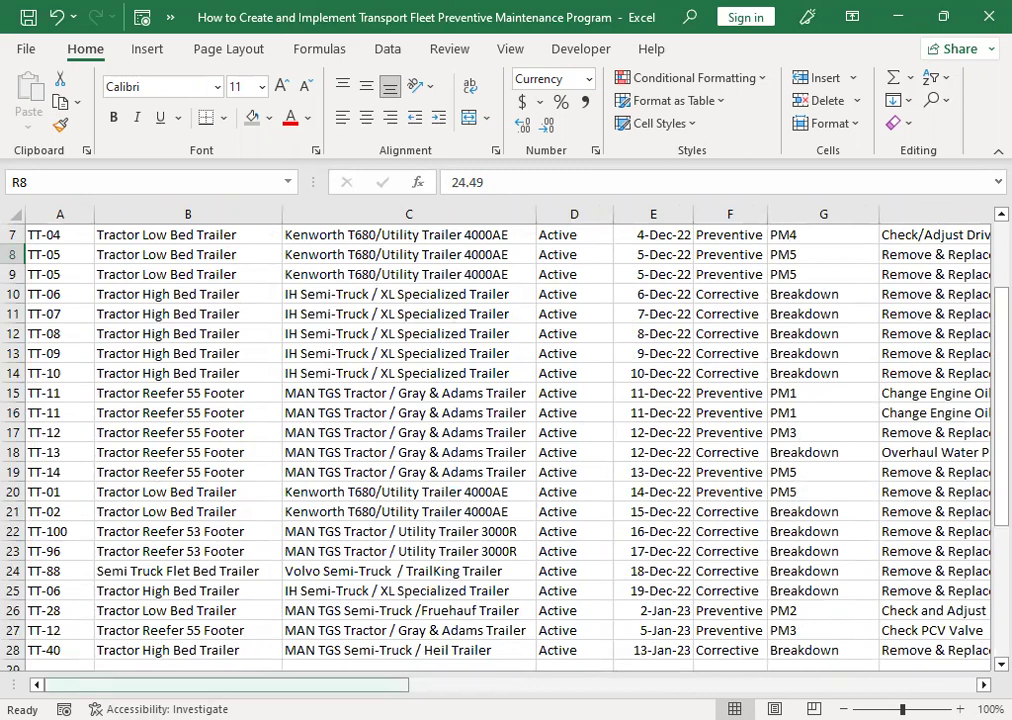
{"action": "left_click_drag", "start_coordinate": [300, 684], "coordinate": [748, 657]}
{"action": "scroll", "coordinate": [675, 550], "scroll_direction": "up", "scroll_amount": 2}
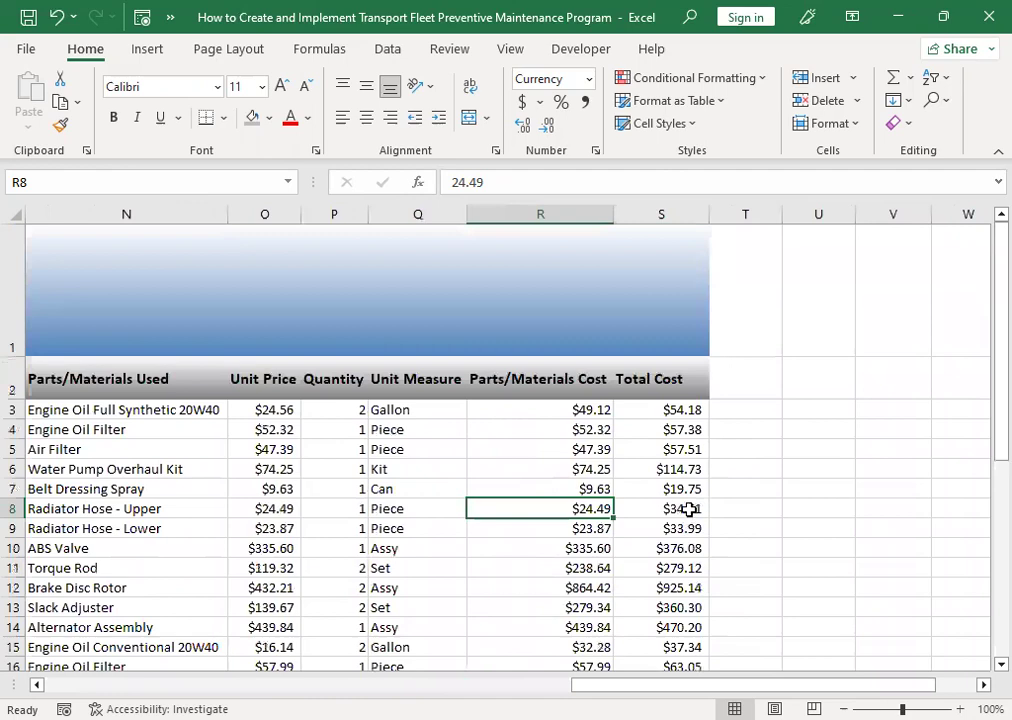
{"action": "left_click", "coordinate": [672, 410]}
{"action": "left_click_drag", "start_coordinate": [672, 410], "coordinate": [666, 587]}
{"action": "left_click", "coordinate": [666, 589]}
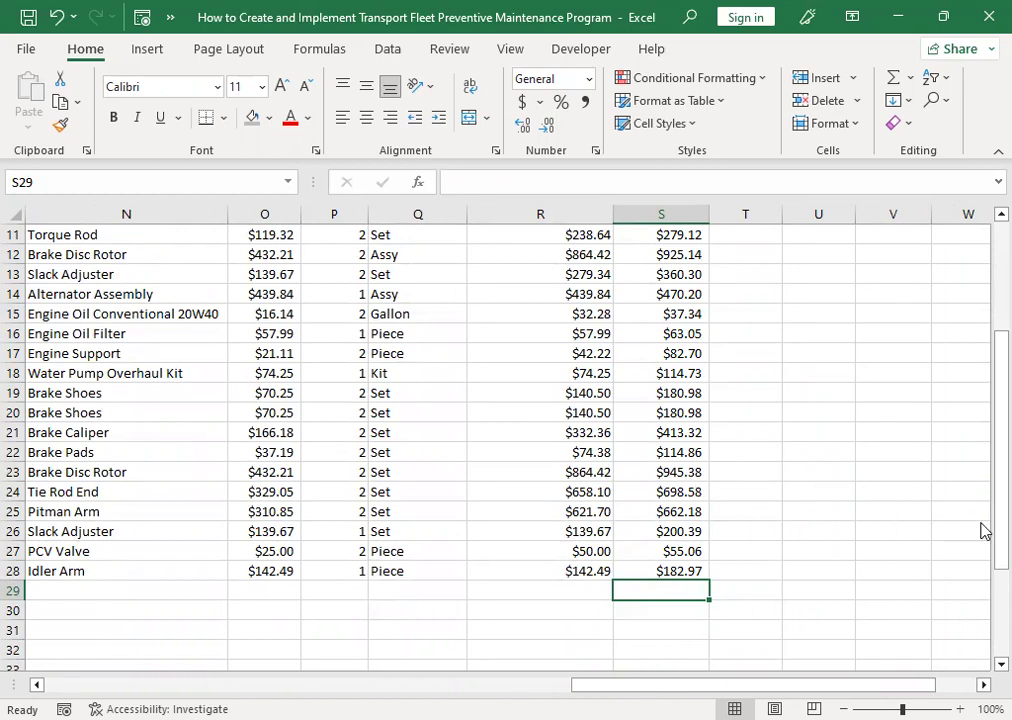
{"action": "left_click_drag", "start_coordinate": [999, 528], "coordinate": [983, 398]}
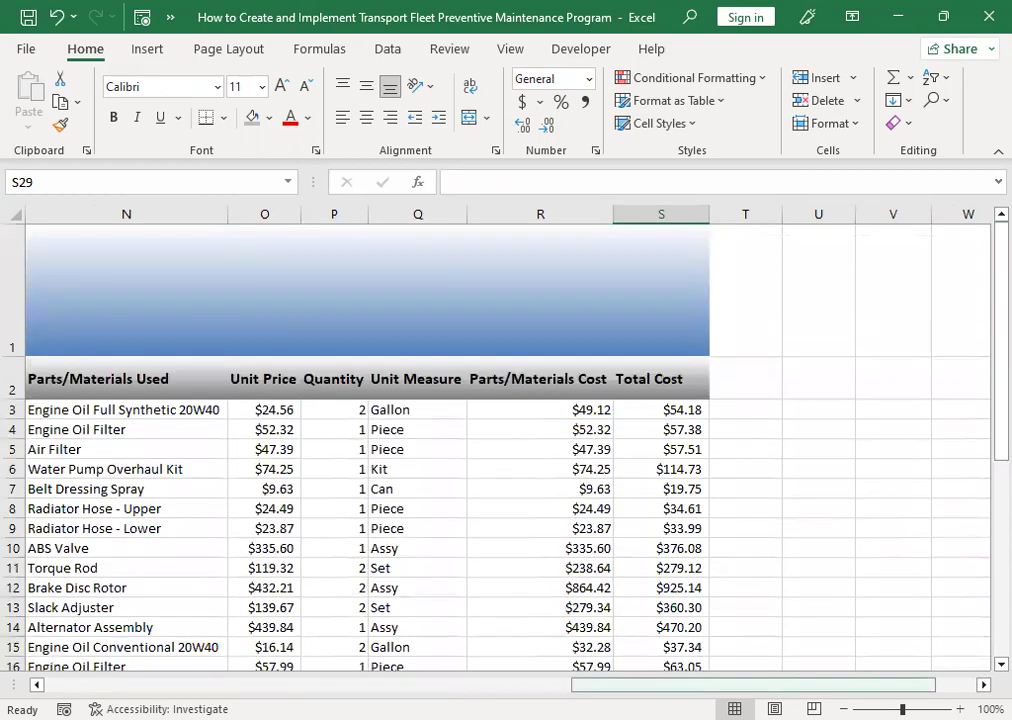
{"action": "left_click_drag", "start_coordinate": [690, 685], "coordinate": [690, 685]}
{"action": "left_click_drag", "start_coordinate": [690, 685], "coordinate": [600, 685]}
{"action": "left_click", "coordinate": [33, 508]}
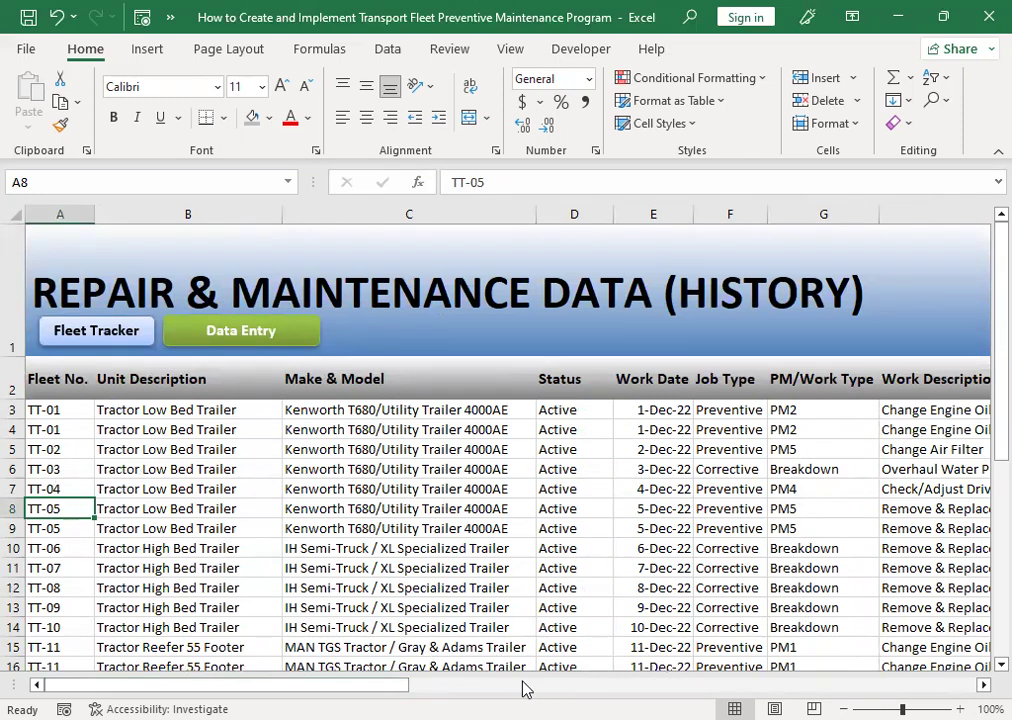
{"action": "left_click_drag", "start_coordinate": [330, 684], "coordinate": [452, 684]}
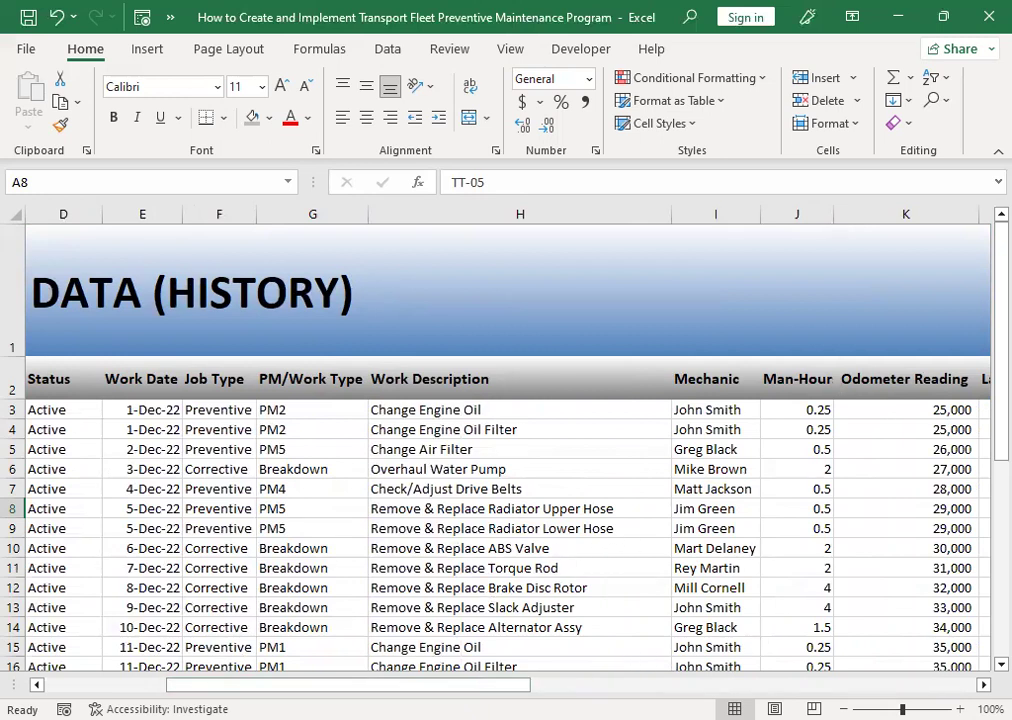
{"action": "left_click_drag", "start_coordinate": [470, 685], "coordinate": [334, 508]}
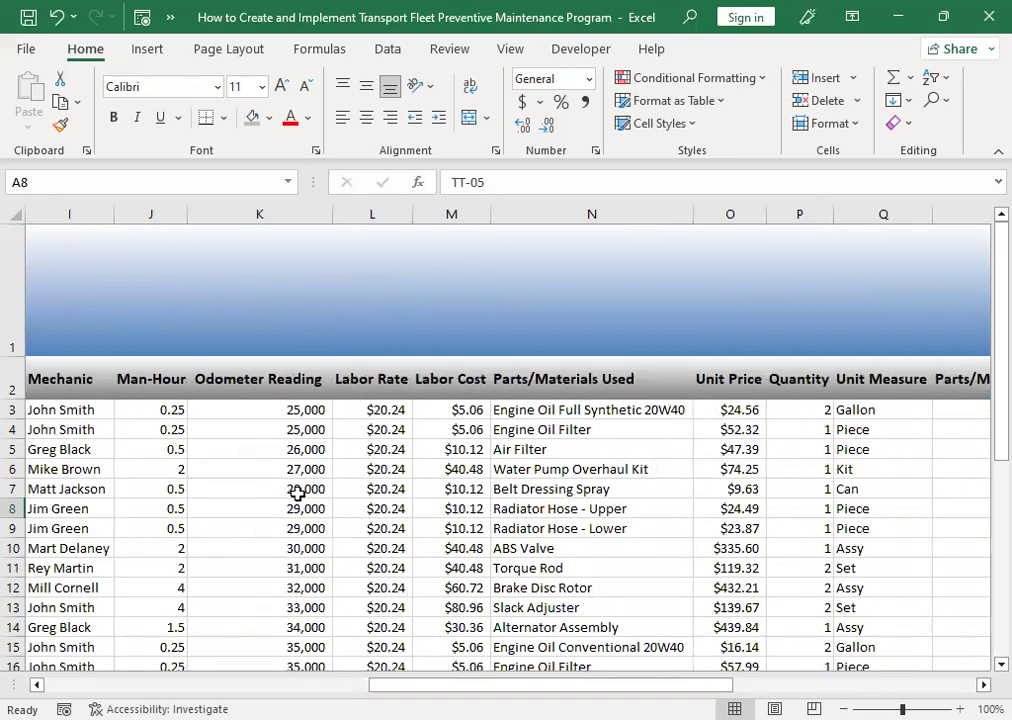
{"action": "left_click", "coordinate": [298, 490]}
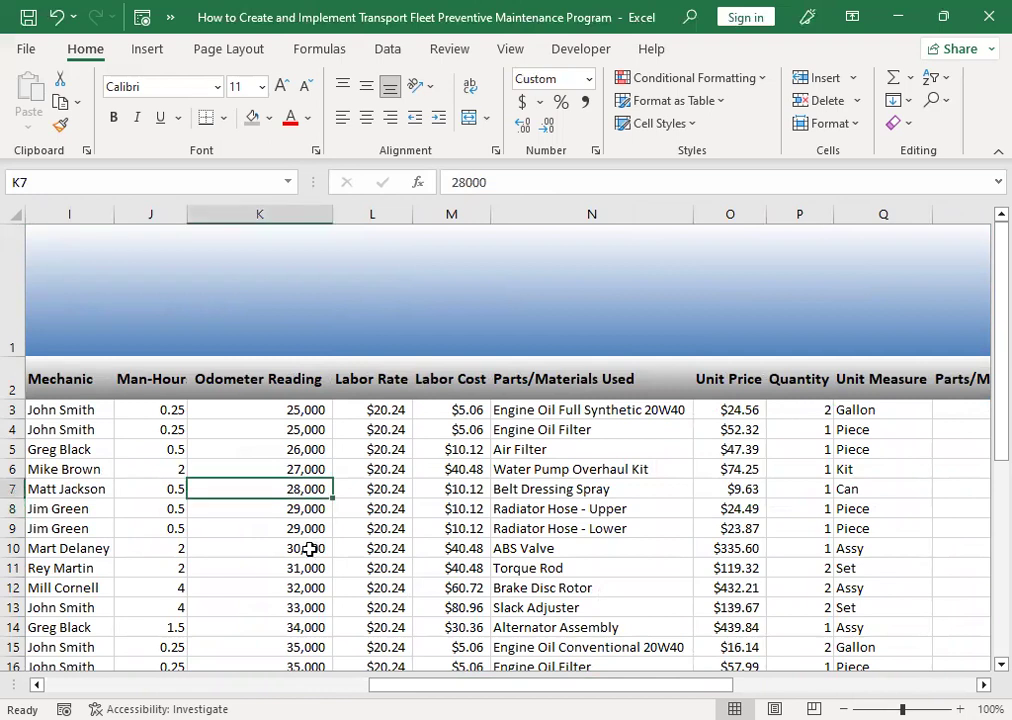
{"action": "left_click", "coordinate": [368, 512]}
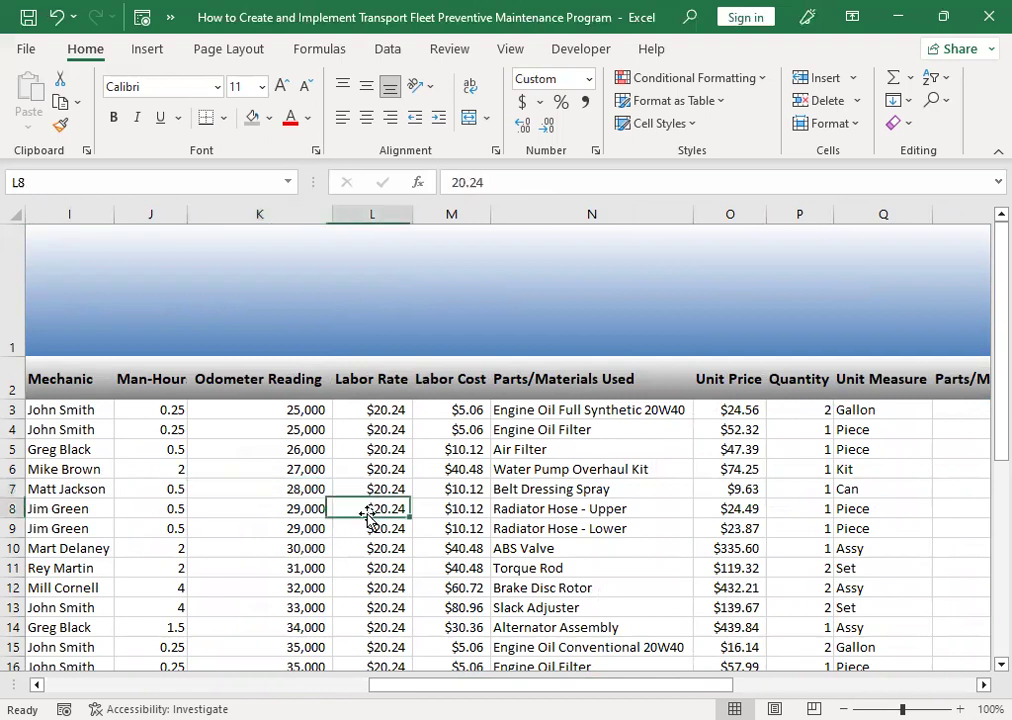
{"action": "left_click", "coordinate": [440, 512]}
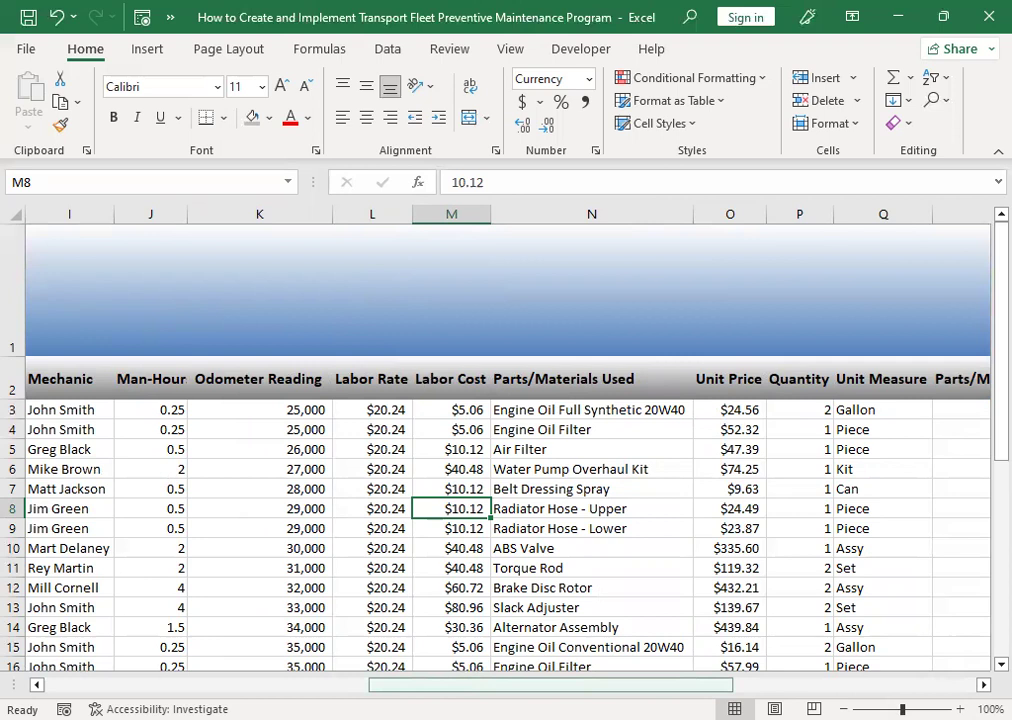
{"action": "left_click", "coordinate": [456, 607]}
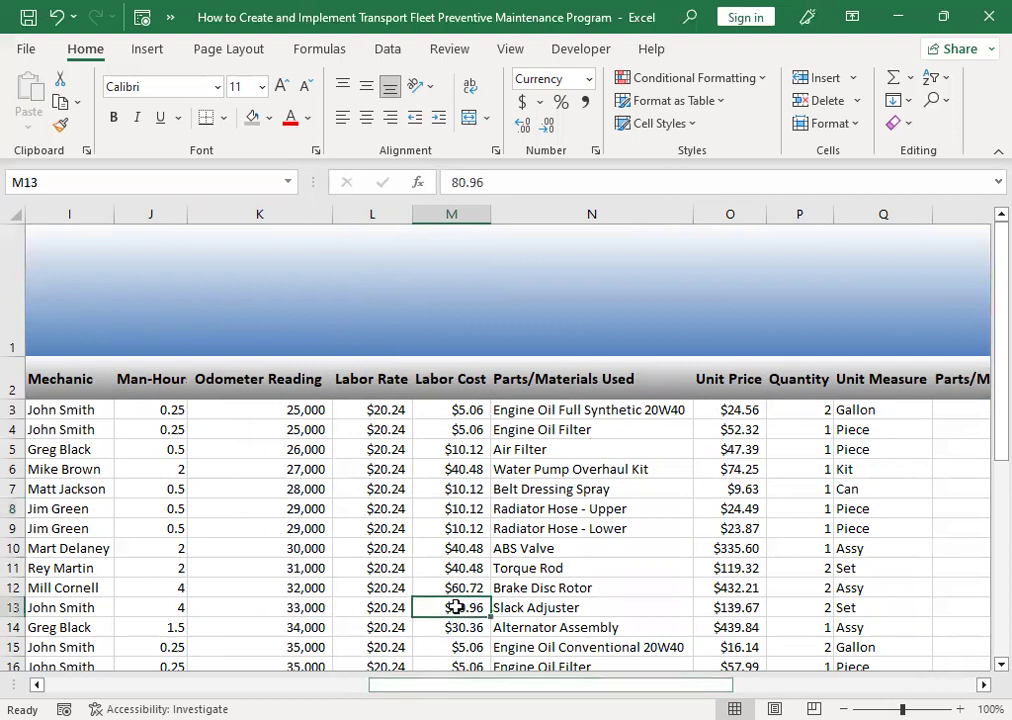
{"action": "left_click_drag", "start_coordinate": [455, 685], "coordinate": [130, 685]}
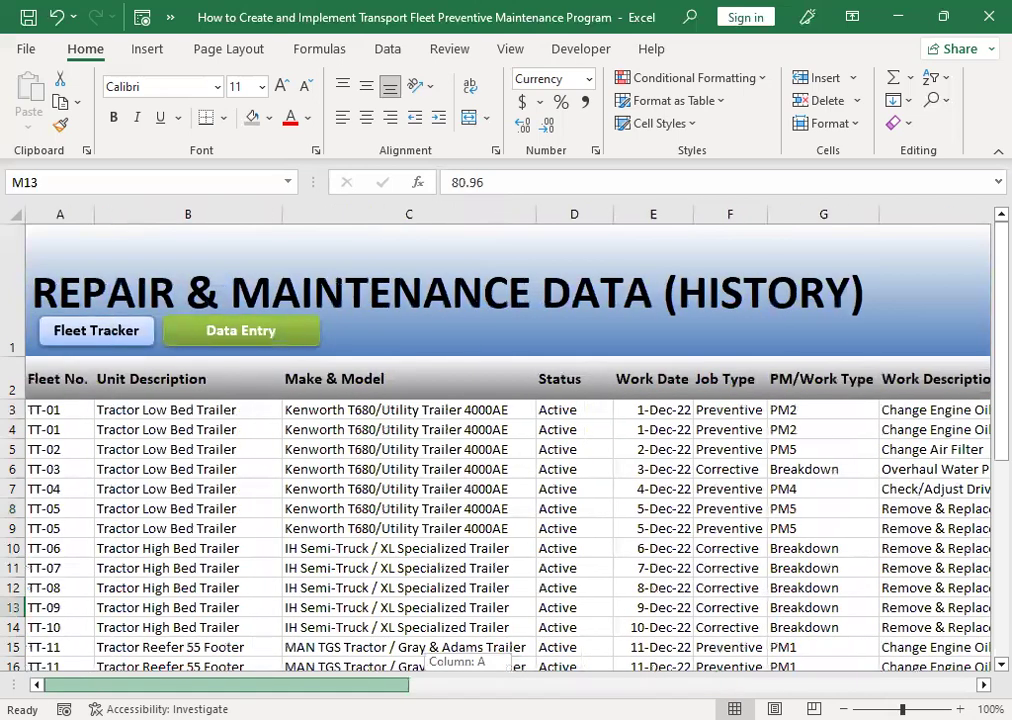
{"action": "left_click", "coordinate": [64, 569]}
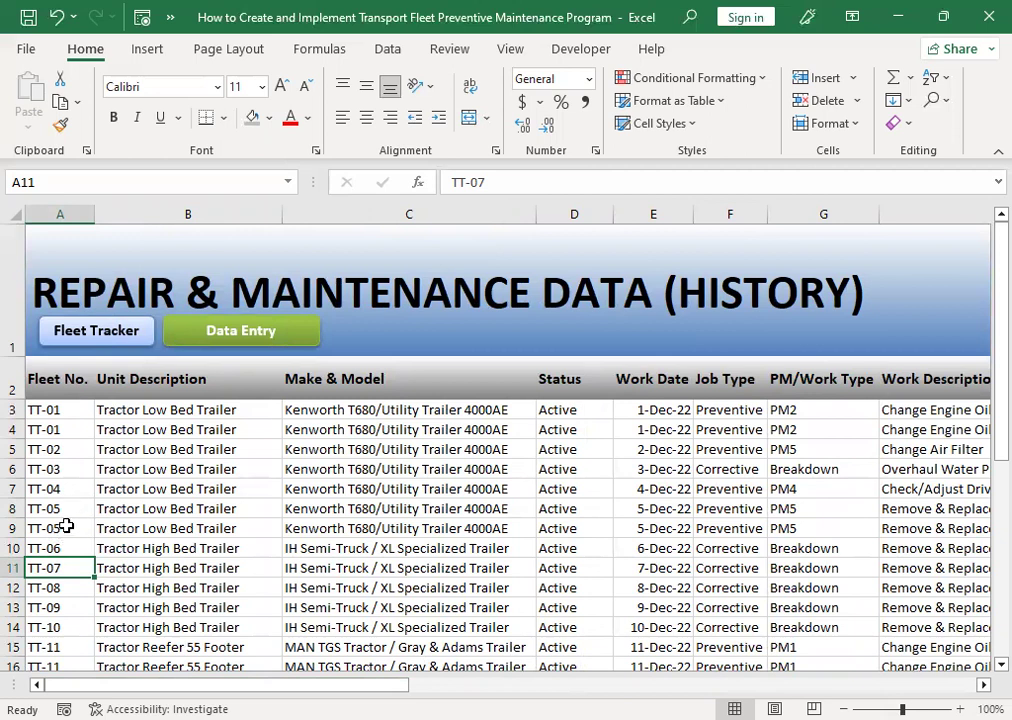
{"action": "double_click", "coordinate": [66, 526]}
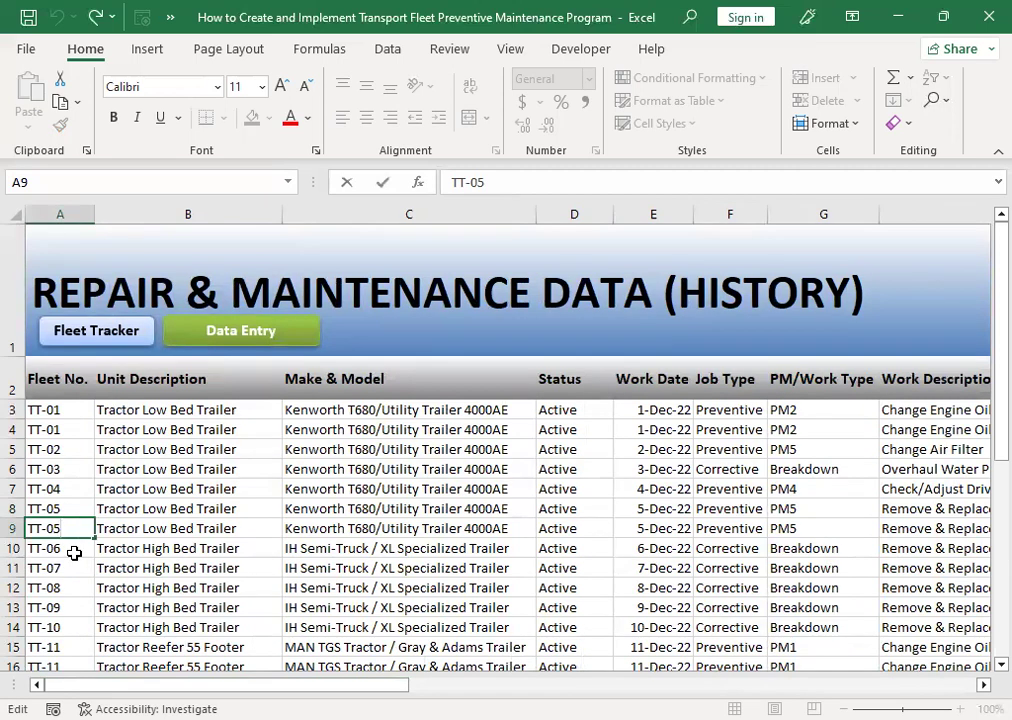
{"action": "left_click", "coordinate": [74, 553]}
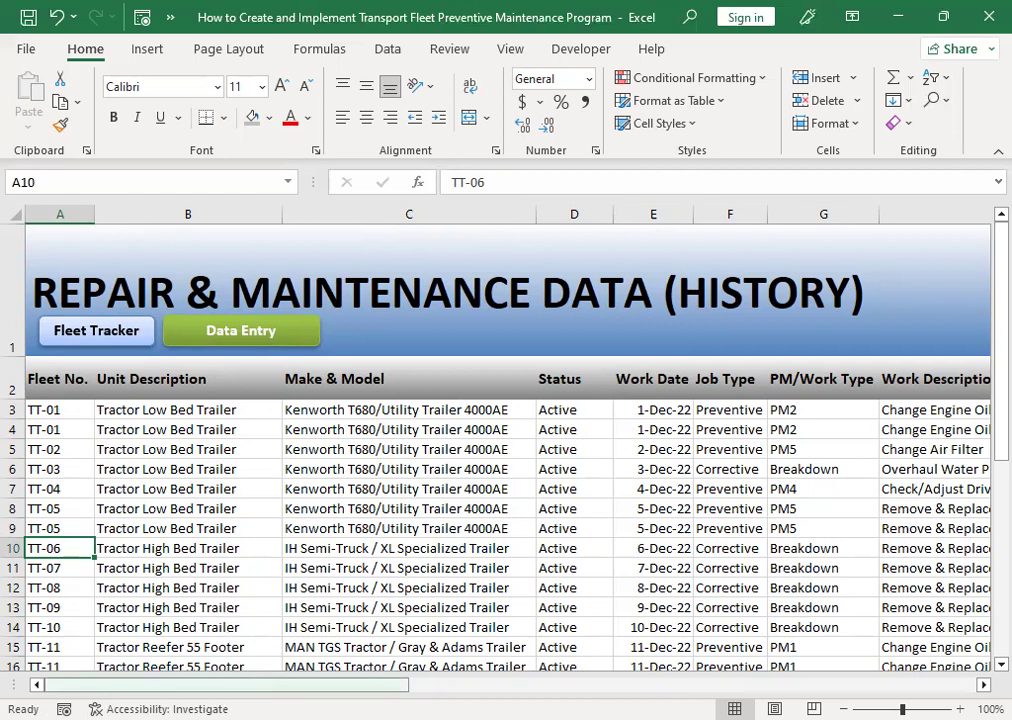
{"action": "left_click_drag", "start_coordinate": [225, 684], "coordinate": [225, 684]}
{"action": "left_click_drag", "start_coordinate": [215, 686], "coordinate": [181, 585]}
{"action": "left_click_drag", "start_coordinate": [150, 685], "coordinate": [705, 684]}
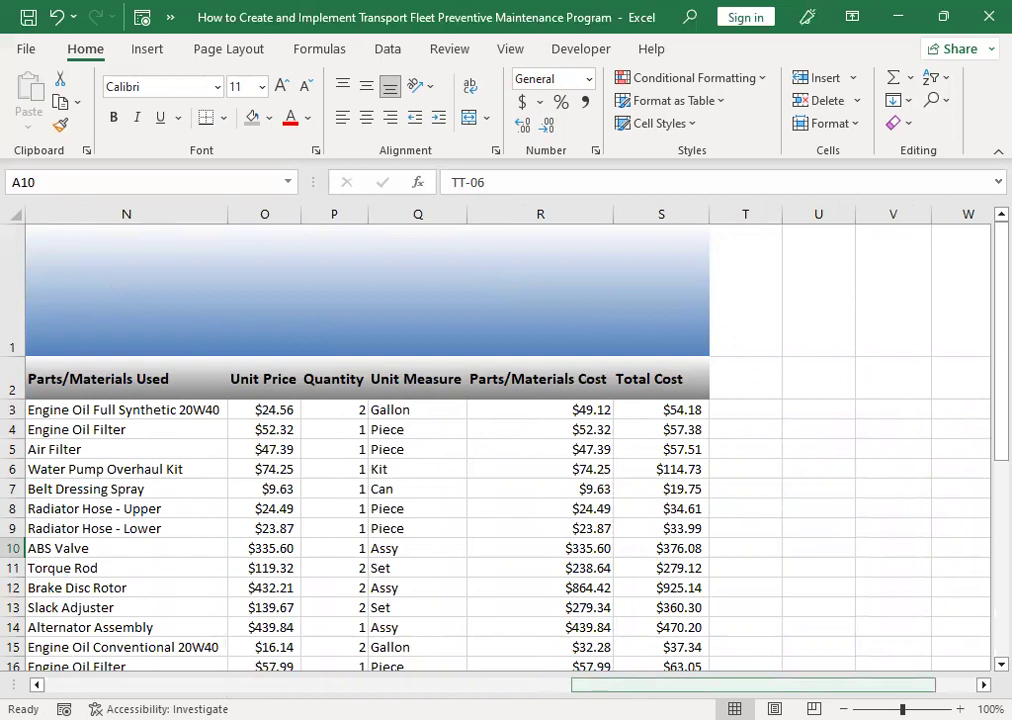
{"action": "mouse_move", "coordinate": [640, 685]}
{"action": "left_mouse_down"}
{"action": "mouse_move", "coordinate": [659, 685]}
{"action": "mouse_move", "coordinate": [641, 685]}
{"action": "left_mouse_up"}
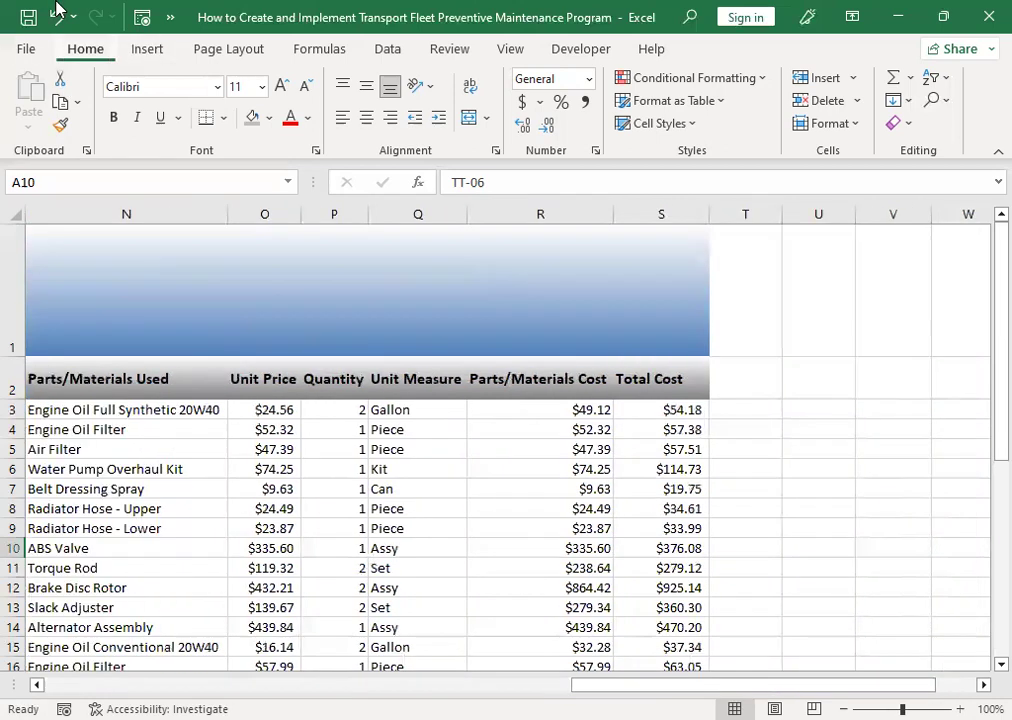
Insert a PivotTable from range A2:S28, placed on the existing worksheet at cell V3
{"action": "left_click", "coordinate": [147, 48]}
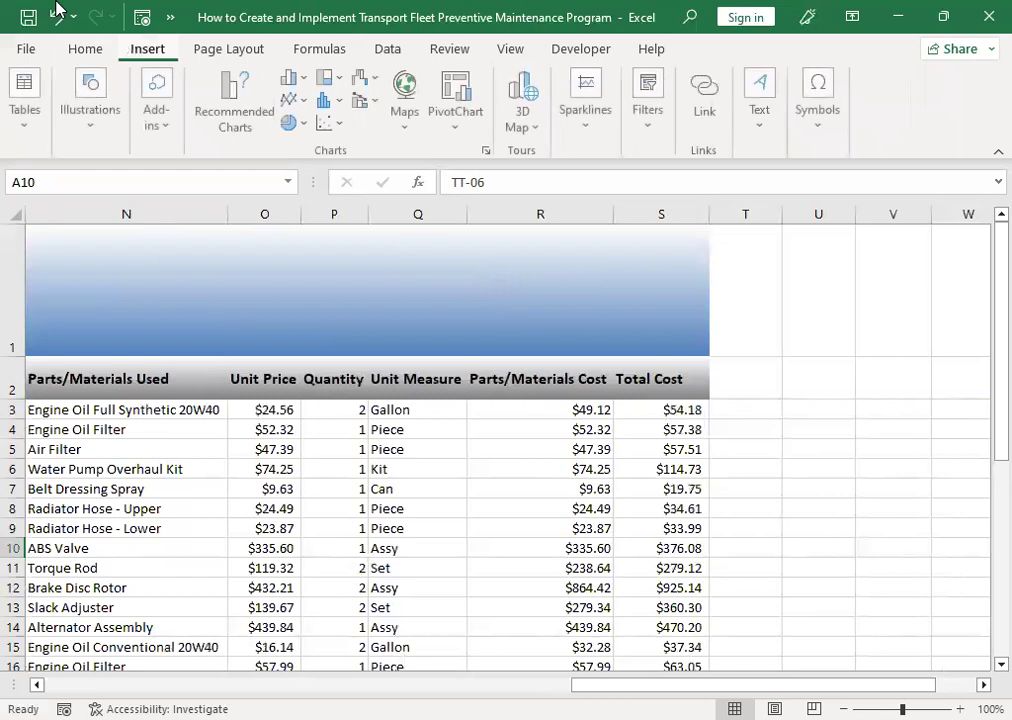
{"action": "left_click", "coordinate": [42, 152]}
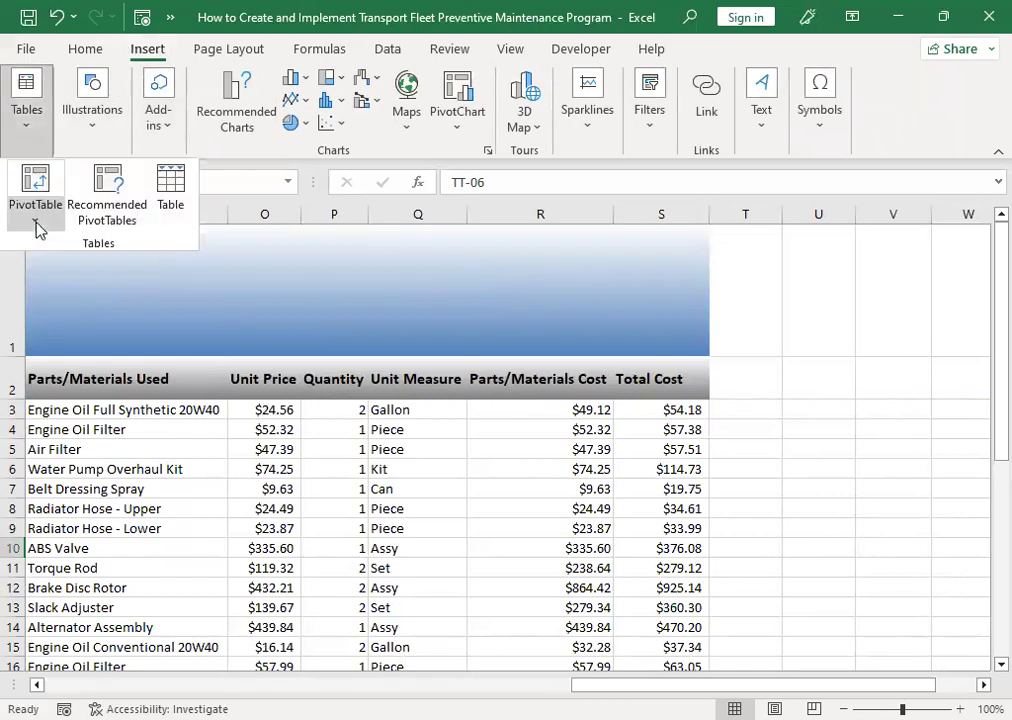
{"action": "left_click", "coordinate": [36, 224]}
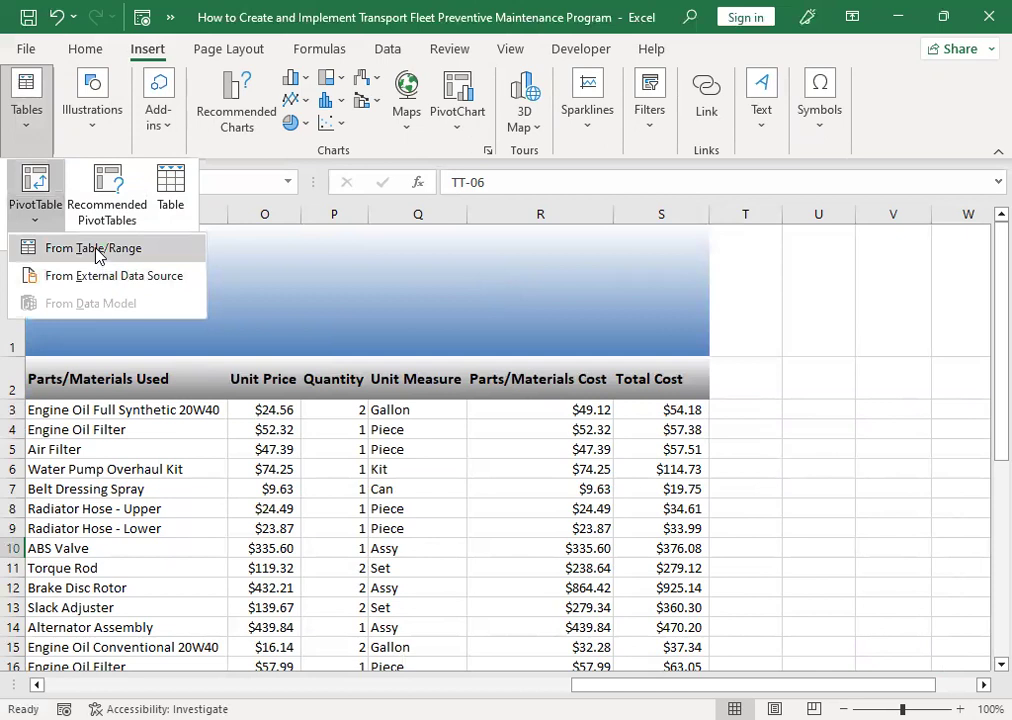
{"action": "left_click", "coordinate": [93, 248]}
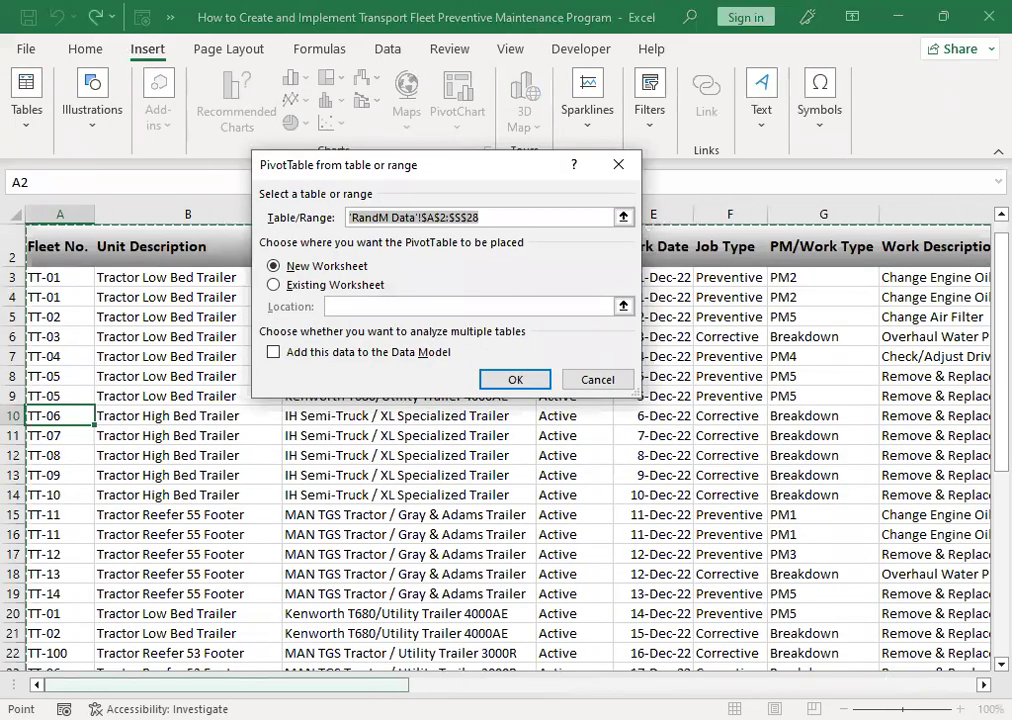
{"action": "left_click_drag", "start_coordinate": [235, 685], "coordinate": [800, 685]}
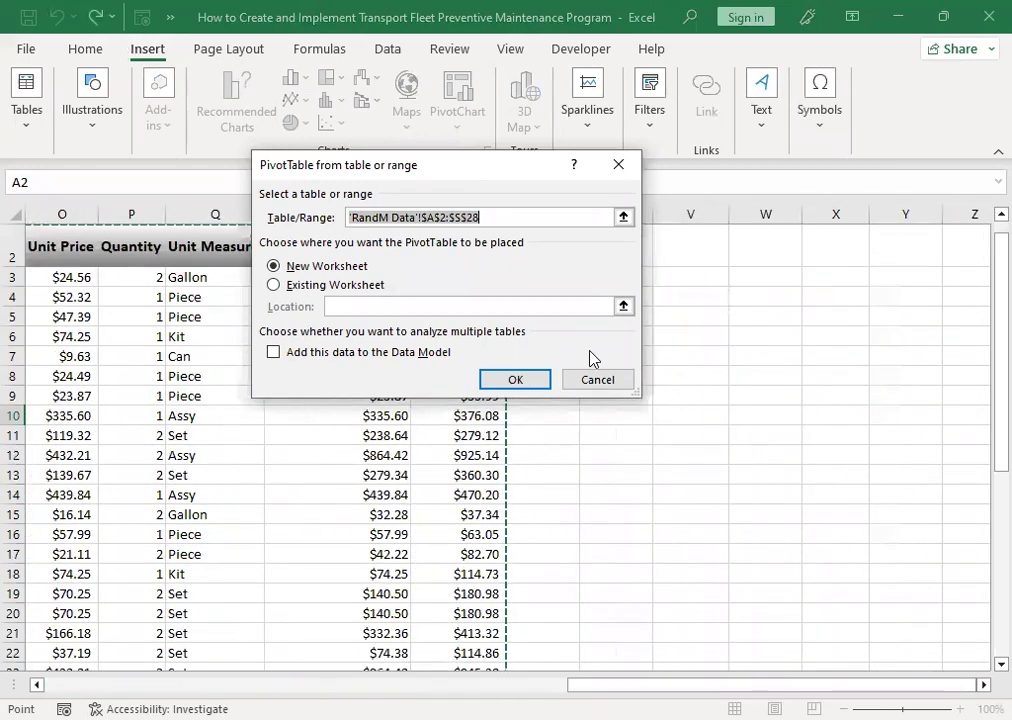
{"action": "left_click_drag", "start_coordinate": [400, 165], "coordinate": [720, 356]}
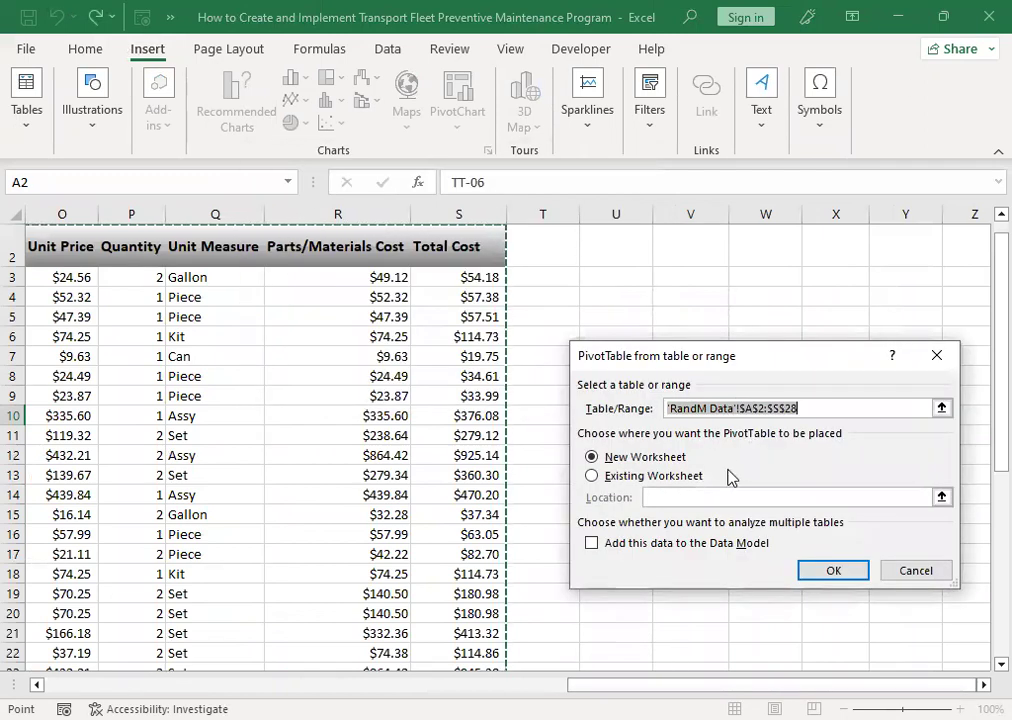
{"action": "left_click", "coordinate": [592, 477]}
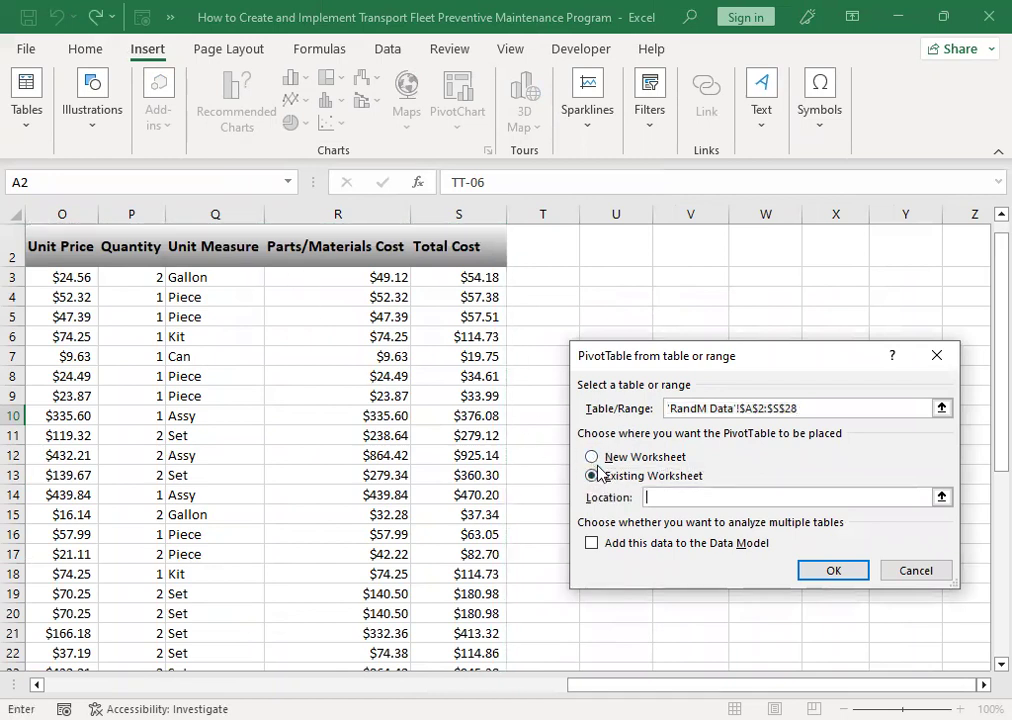
{"action": "left_click", "coordinate": [705, 286]}
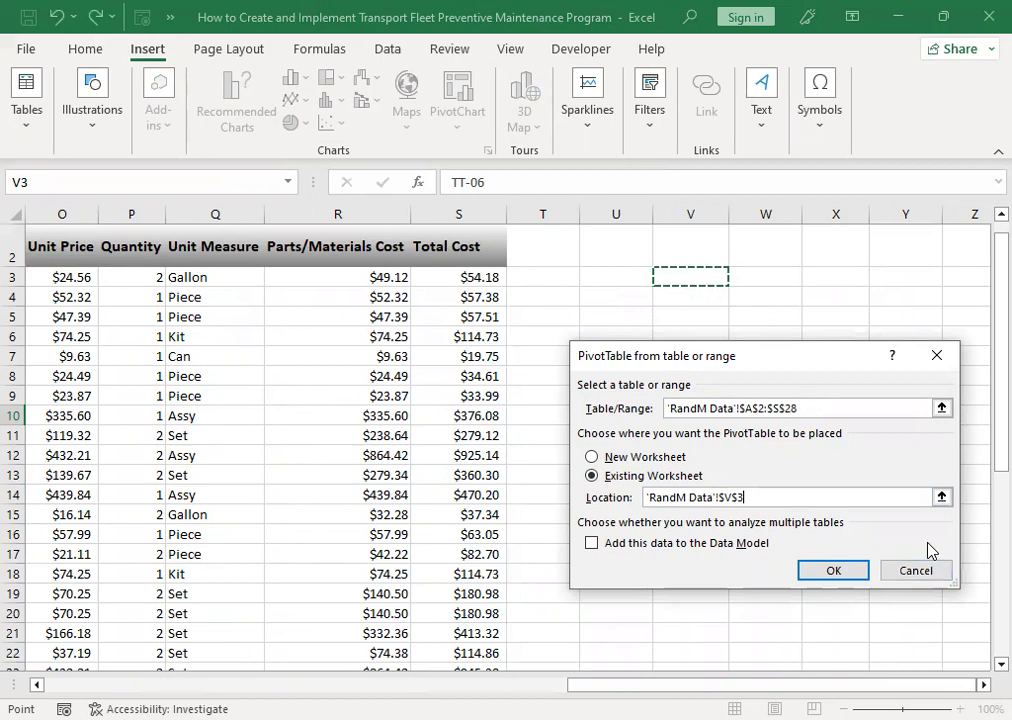
{"action": "left_click", "coordinate": [834, 571]}
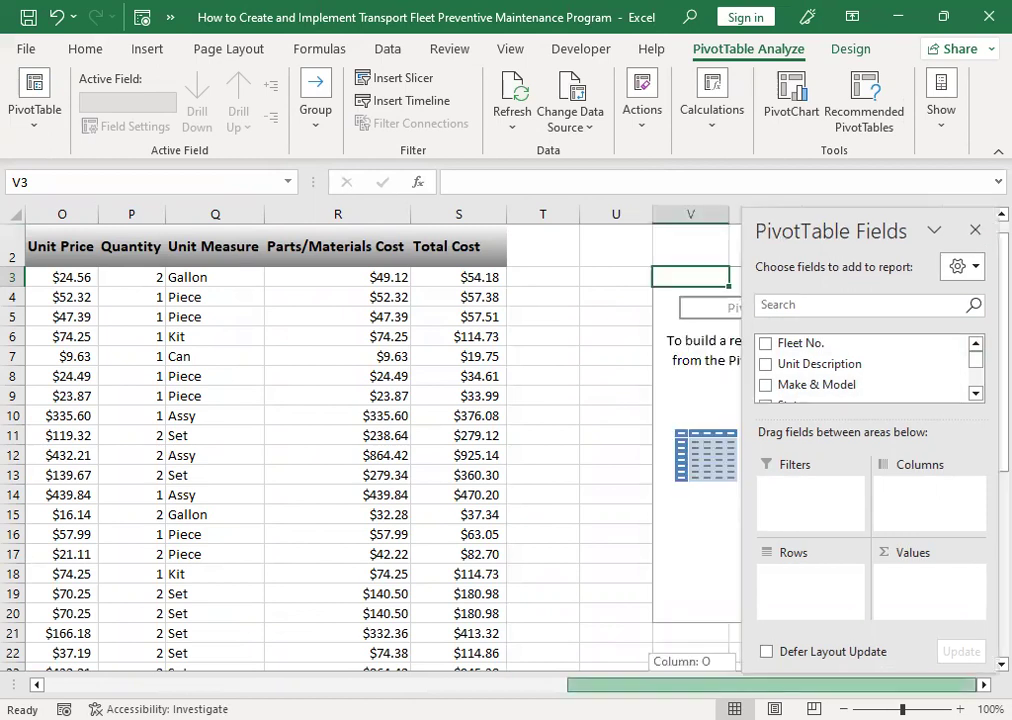
Add Total Cost to the PivotTable's Values area
{"action": "left_click_drag", "start_coordinate": [740, 685], "coordinate": [740, 685]}
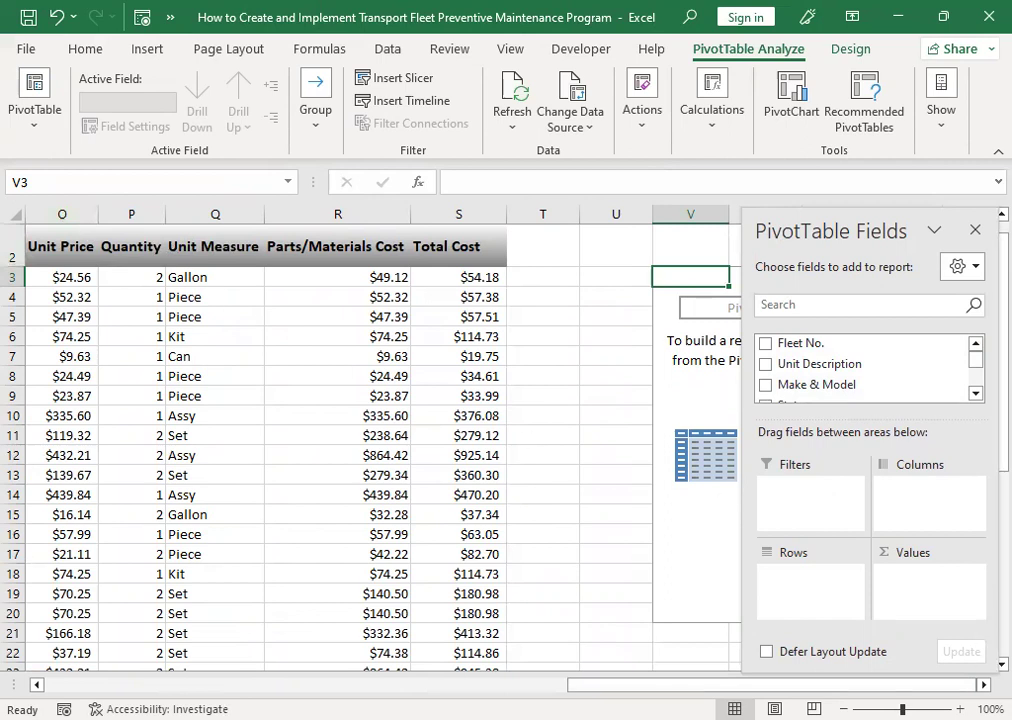
{"action": "scroll", "coordinate": [226, 250], "scroll_direction": "right", "scroll_amount": 2}
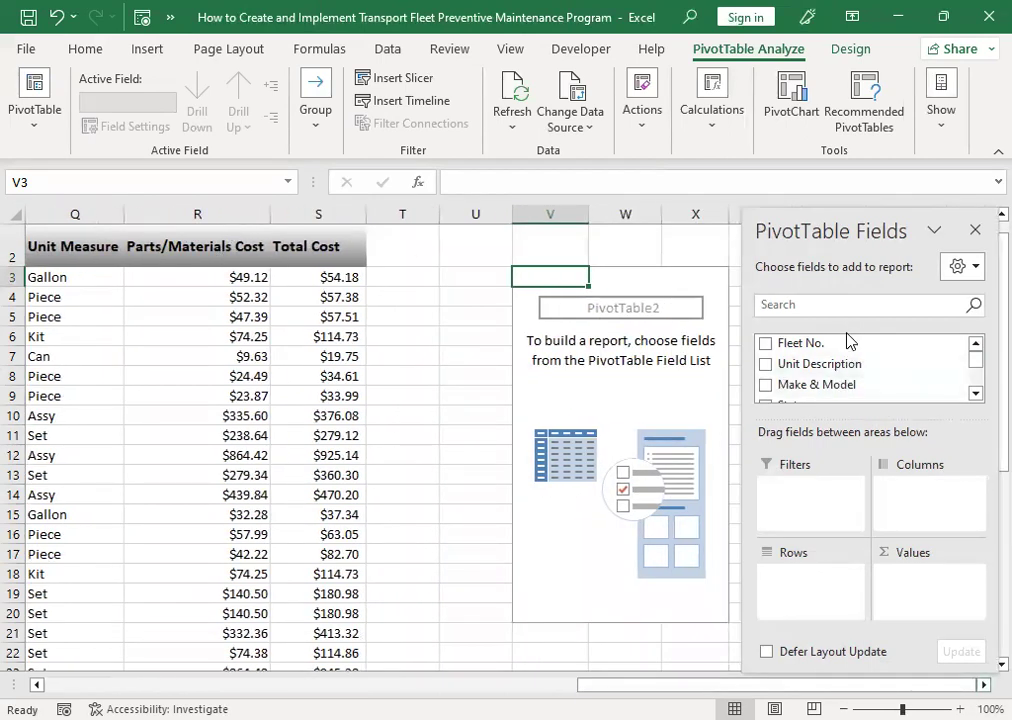
{"action": "left_click", "coordinate": [976, 395]}
{"action": "left_click", "coordinate": [976, 395]}
{"action": "left_click", "coordinate": [976, 395]}
{"action": "left_click", "coordinate": [976, 395]}
{"action": "left_click", "coordinate": [976, 395]}
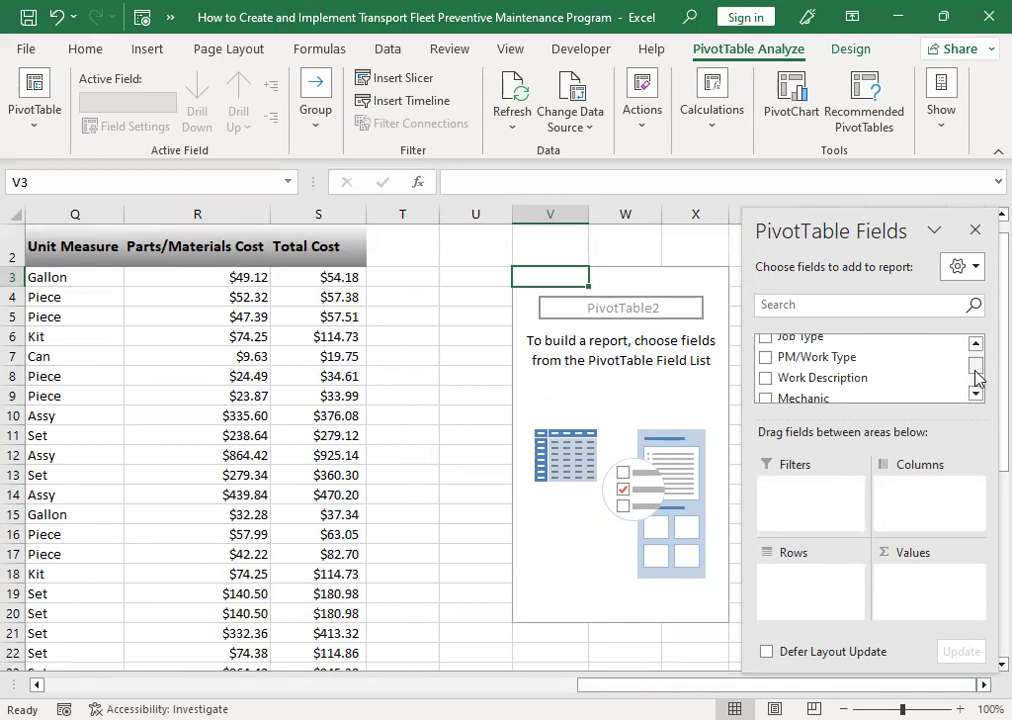
{"action": "left_click", "coordinate": [976, 395]}
{"action": "left_click", "coordinate": [976, 395]}
{"action": "left_click", "coordinate": [976, 395]}
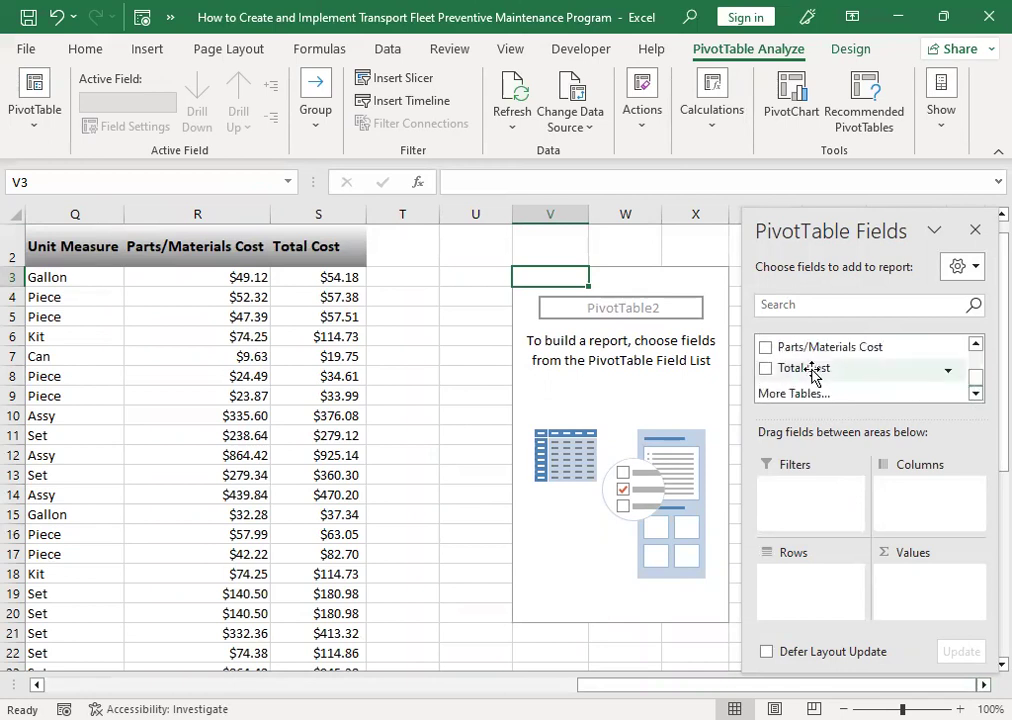
{"action": "left_click_drag", "start_coordinate": [813, 373], "coordinate": [918, 584]}
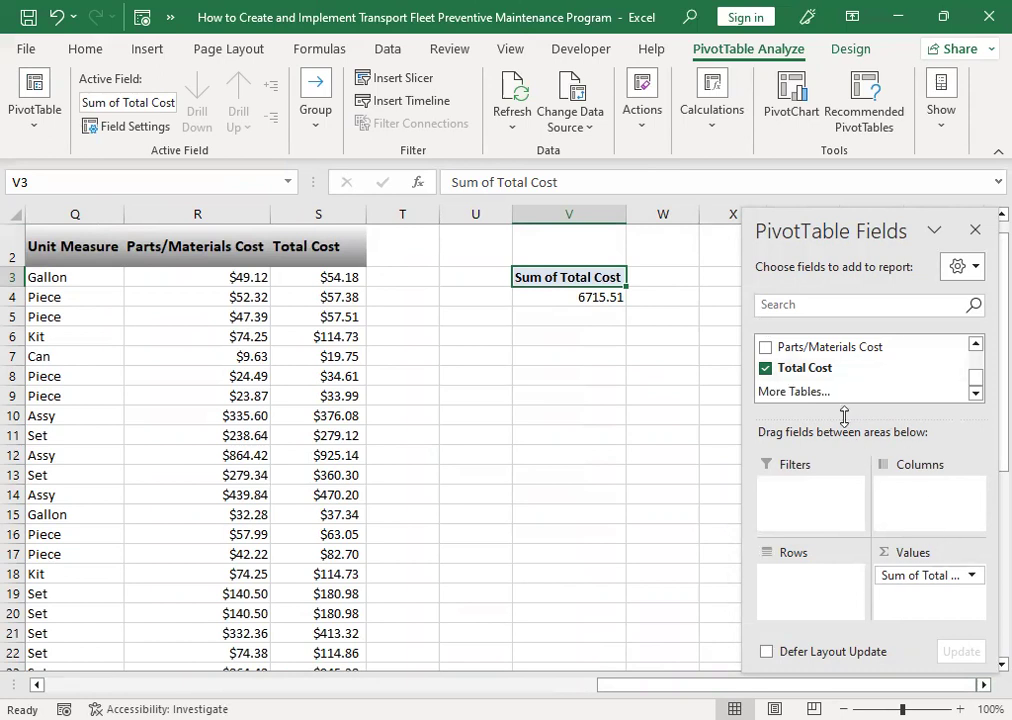
Put Fleet No. into Rows, select TT-01, and remove Sum of Total Cost from Values
{"action": "left_click_drag", "start_coordinate": [976, 375], "coordinate": [980, 360]}
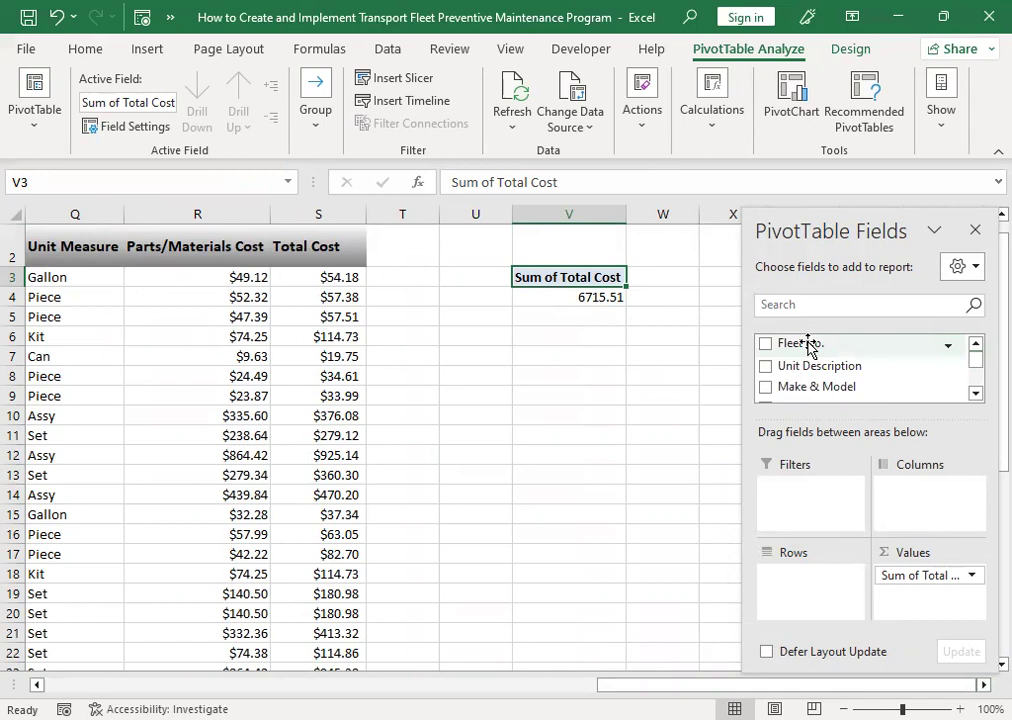
{"action": "left_click_drag", "start_coordinate": [810, 350], "coordinate": [789, 580]}
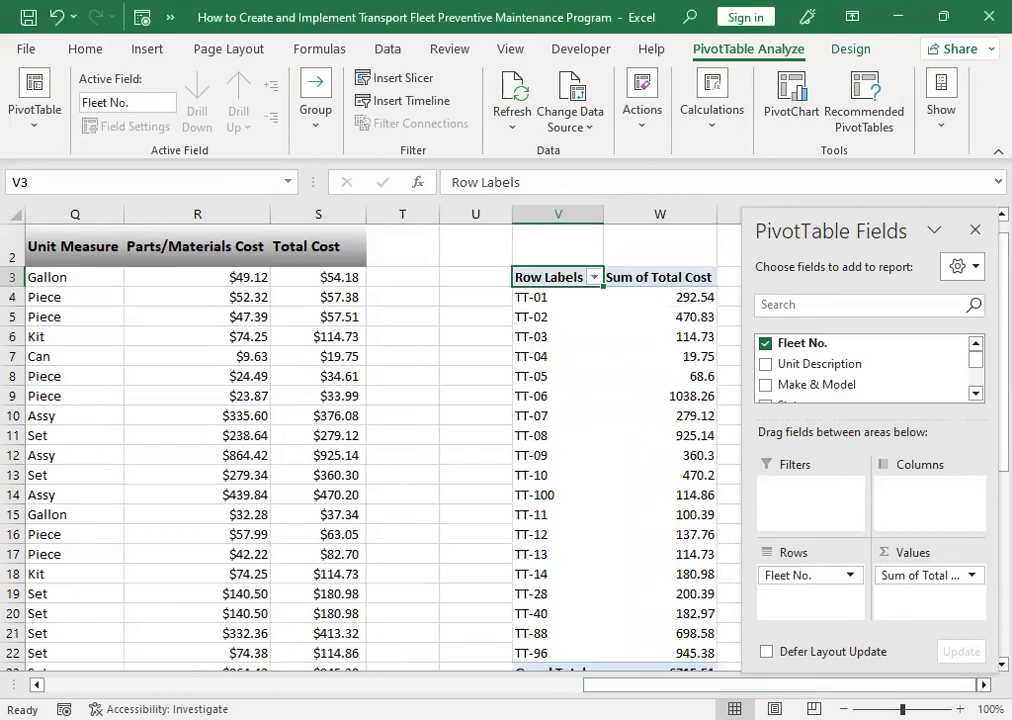
{"action": "scroll", "coordinate": [510, 477], "scroll_direction": "right", "scroll_amount": 4}
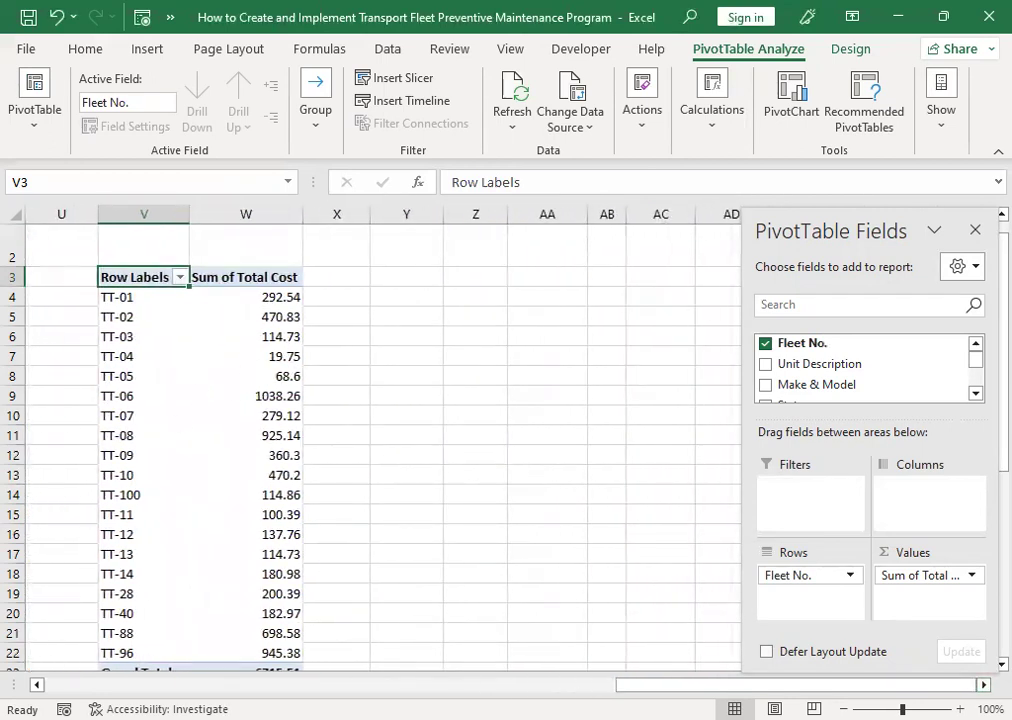
{"action": "left_click_drag", "start_coordinate": [620, 684], "coordinate": [700, 640]}
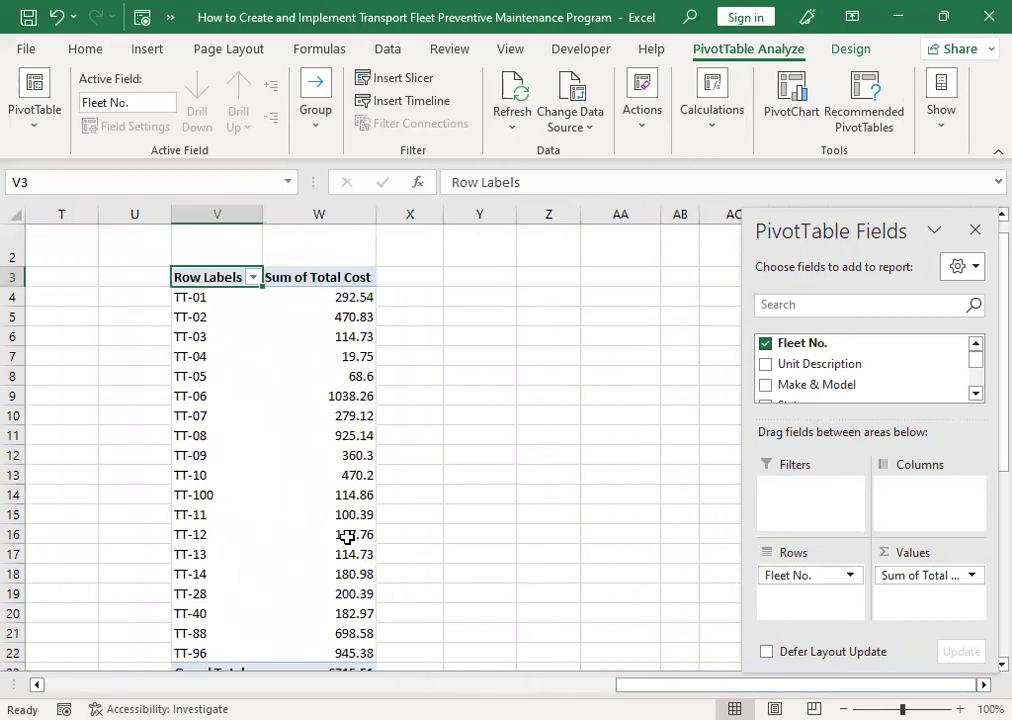
{"action": "left_click", "coordinate": [205, 298]}
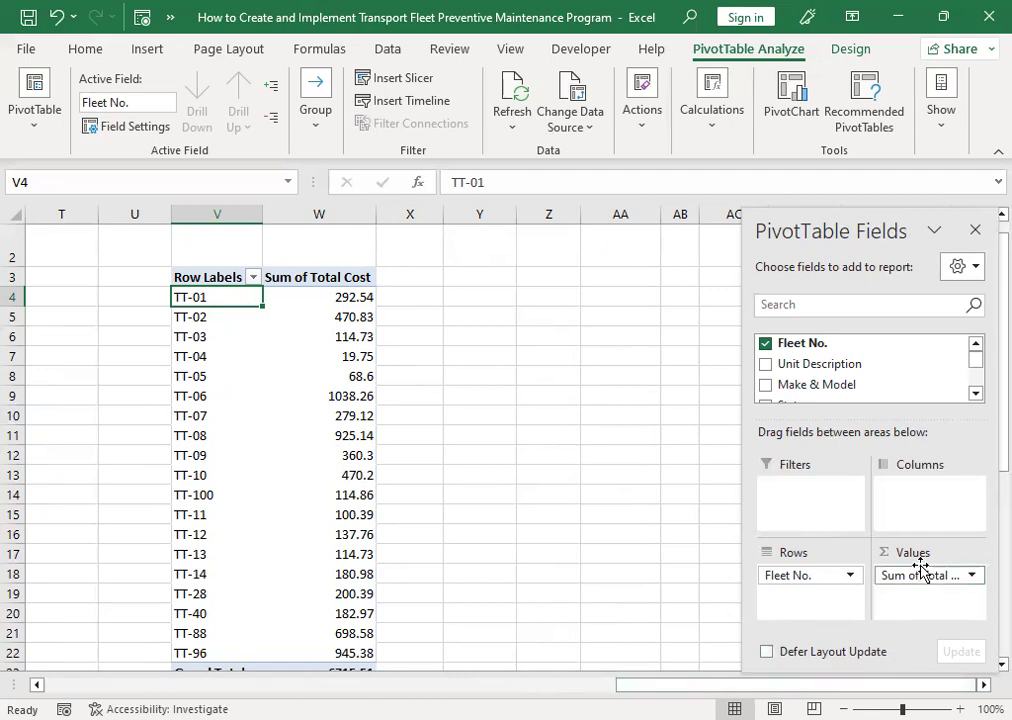
{"action": "left_click_drag", "start_coordinate": [920, 580], "coordinate": [880, 378]}
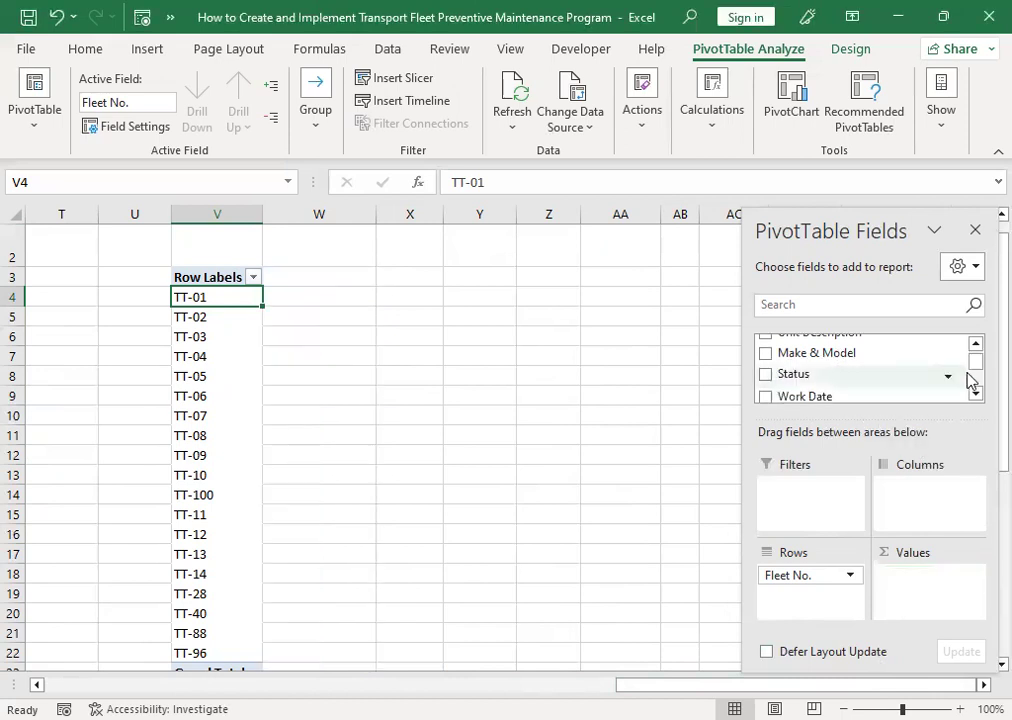
{"action": "left_click", "coordinate": [975, 394]}
{"action": "left_click", "coordinate": [975, 394]}
{"action": "left_click", "coordinate": [975, 394]}
{"action": "left_click", "coordinate": [975, 394]}
{"action": "left_click", "coordinate": [975, 394]}
{"action": "left_click", "coordinate": [975, 394]}
{"action": "left_click", "coordinate": [975, 394]}
{"action": "left_click", "coordinate": [975, 394]}
{"action": "left_click", "coordinate": [975, 394]}
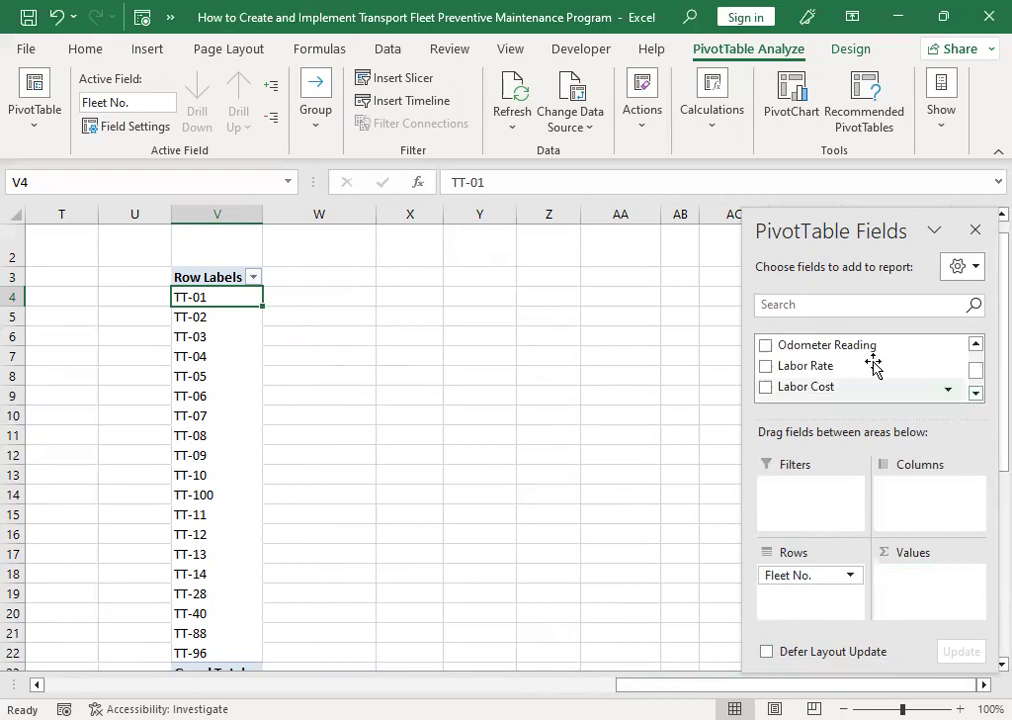
{"action": "left_click_drag", "start_coordinate": [890, 390], "coordinate": [910, 590]}
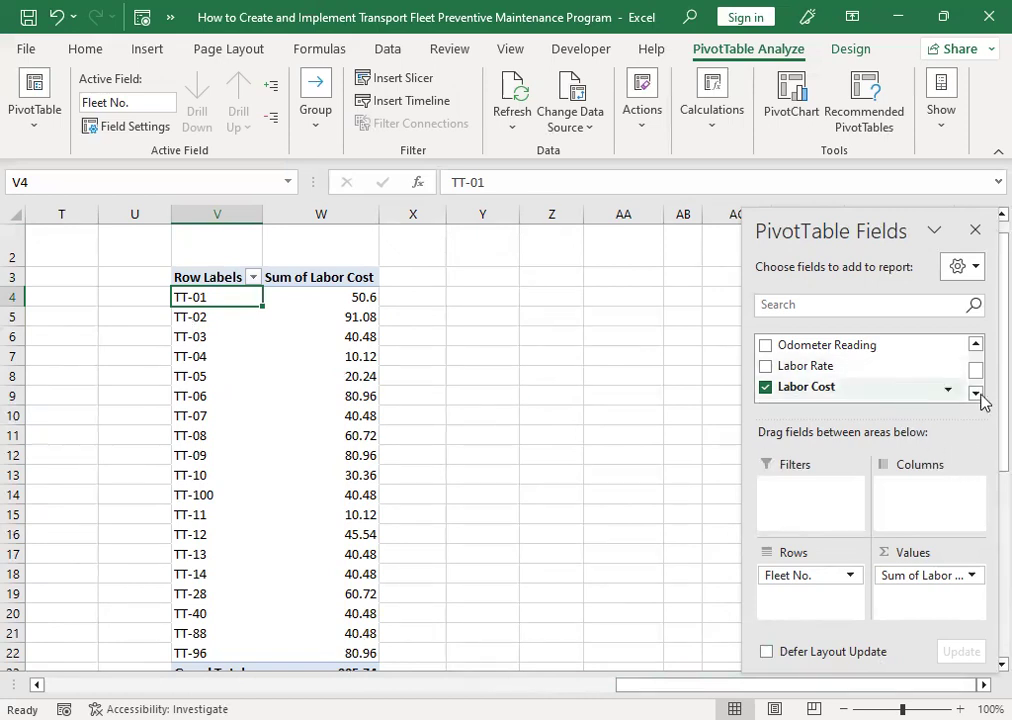
{"action": "left_click_drag", "start_coordinate": [922, 577], "coordinate": [895, 370]}
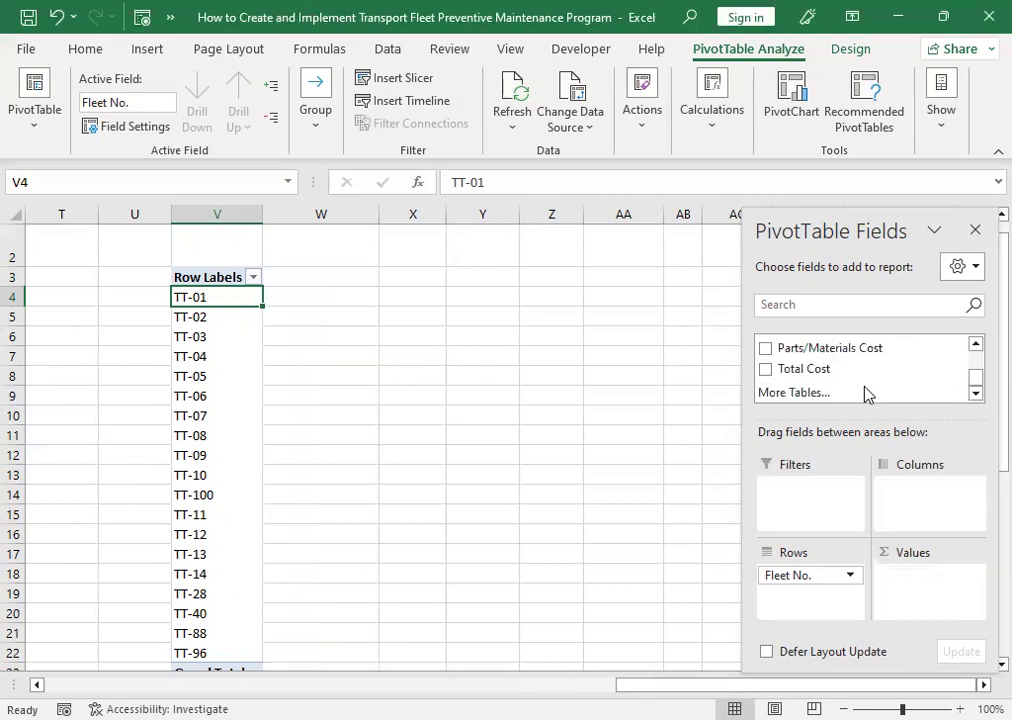
{"action": "left_click_drag", "start_coordinate": [854, 381], "coordinate": [938, 592]}
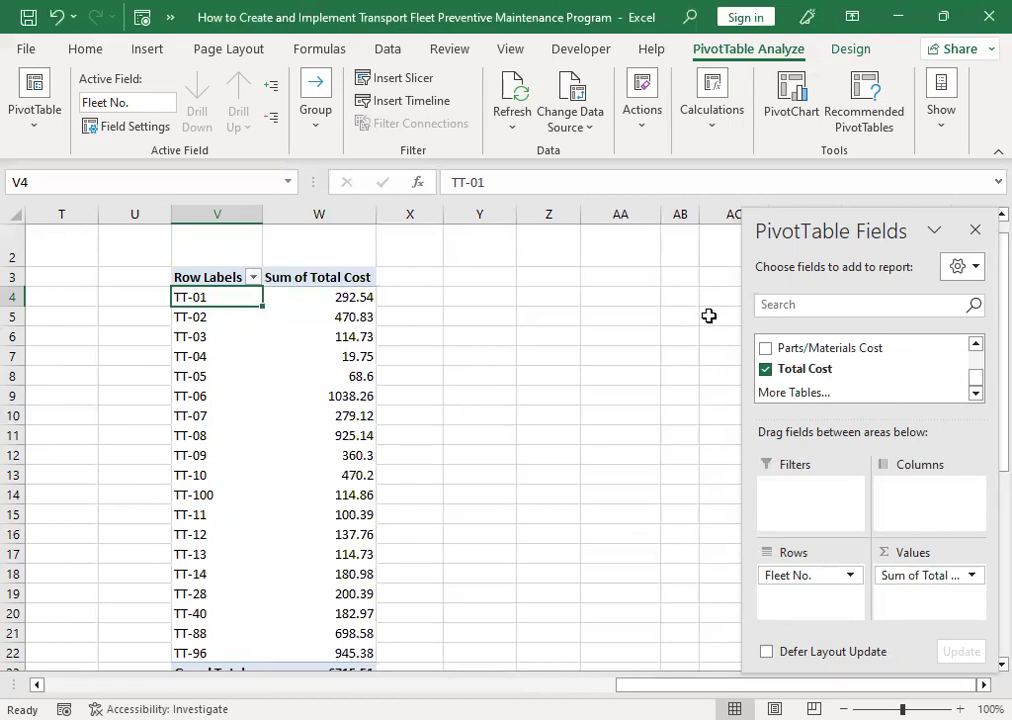
{"action": "left_click", "coordinate": [976, 345]}
{"action": "left_click", "coordinate": [976, 345]}
{"action": "left_click", "coordinate": [976, 345]}
{"action": "left_click", "coordinate": [976, 345]}
{"action": "left_click", "coordinate": [976, 345]}
{"action": "left_click", "coordinate": [976, 345]}
{"action": "left_click", "coordinate": [976, 345]}
{"action": "left_click", "coordinate": [976, 345]}
{"action": "left_click", "coordinate": [976, 345]}
{"action": "left_click", "coordinate": [976, 345]}
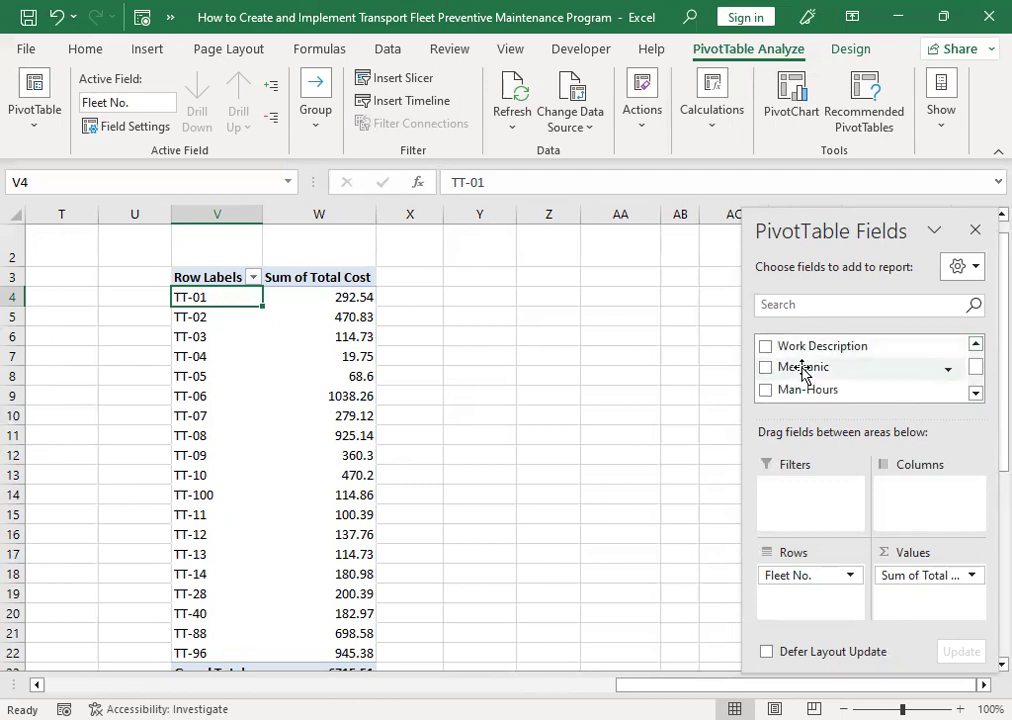
Drop Mechanic into Rows under Fleet No., then move it up into the Filters area
{"action": "left_click_drag", "start_coordinate": [810, 375], "coordinate": [791, 594]}
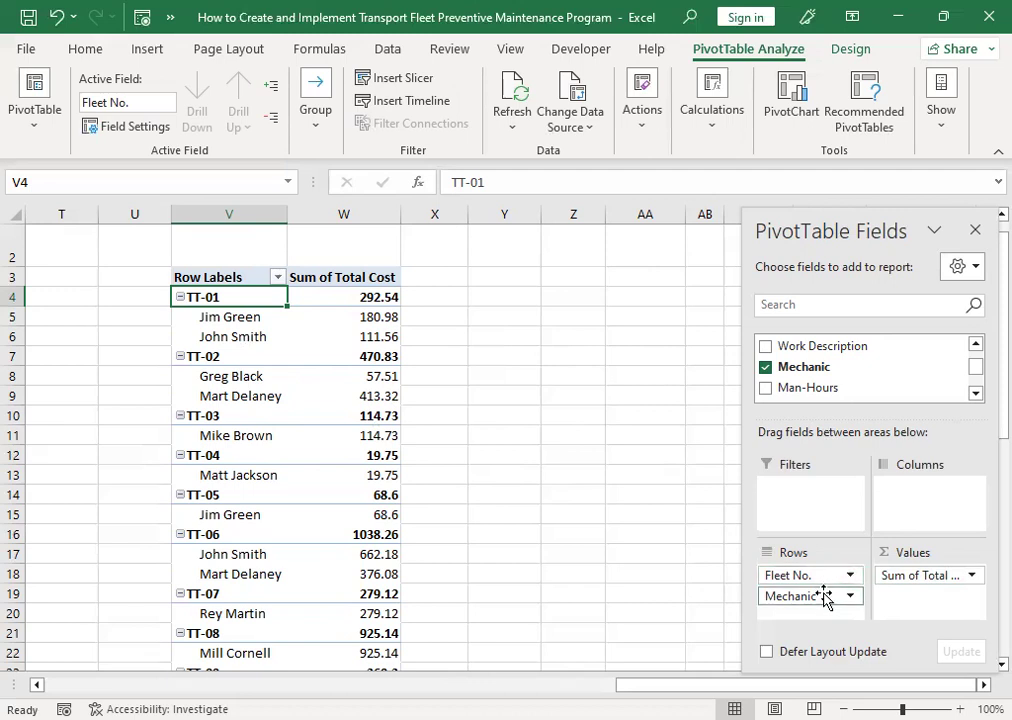
{"action": "left_click_drag", "start_coordinate": [819, 600], "coordinate": [797, 506]}
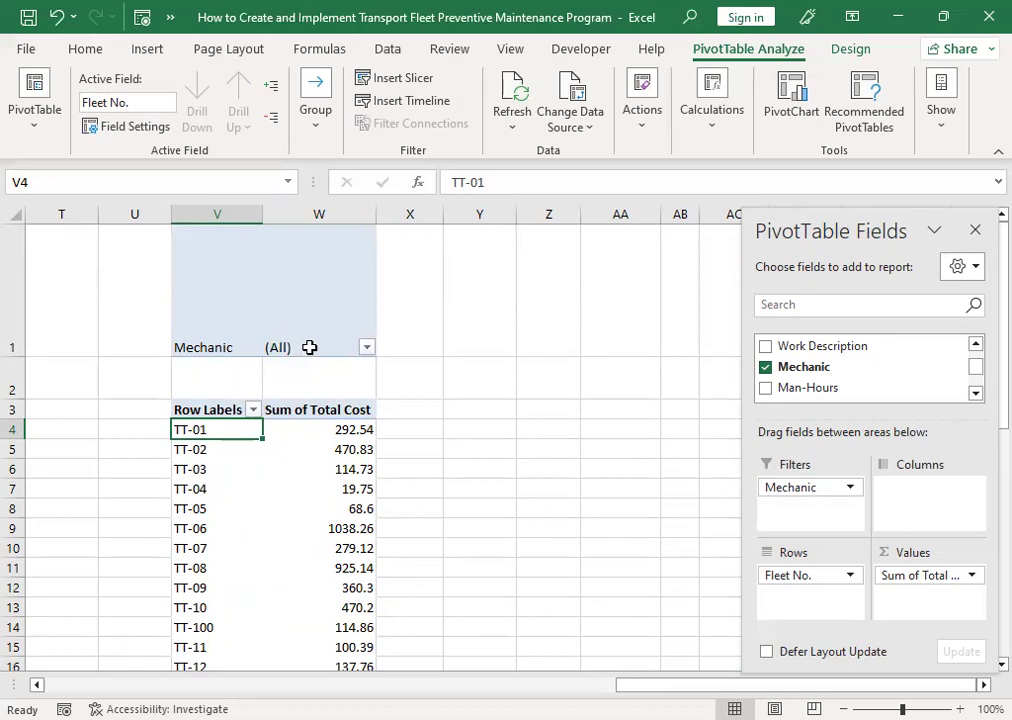
Filter the Mechanic report filter to one mechanic, leaving TT-02, TT-10 and TT-12 at 610.41
{"action": "left_click", "coordinate": [368, 347]}
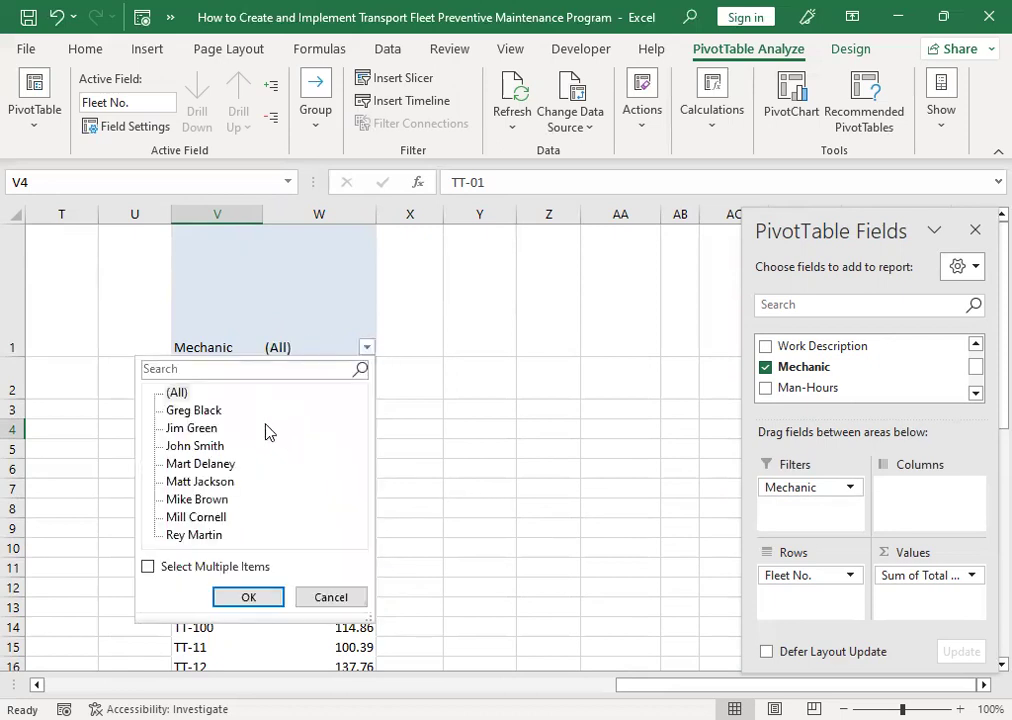
{"action": "left_click", "coordinate": [205, 410]}
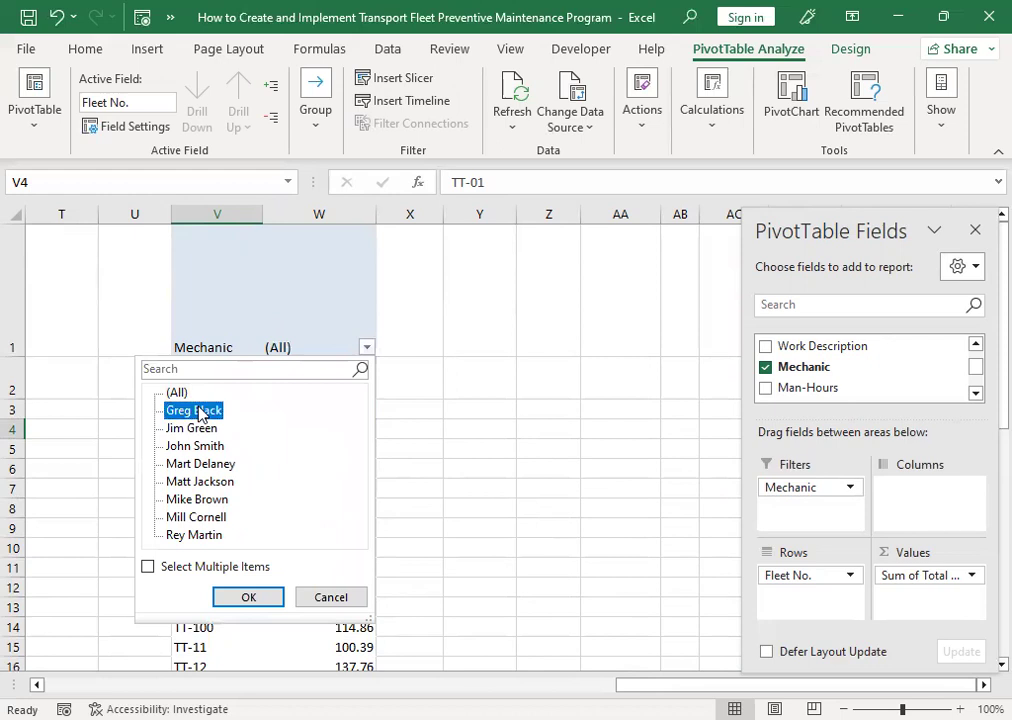
{"action": "left_click", "coordinate": [248, 597]}
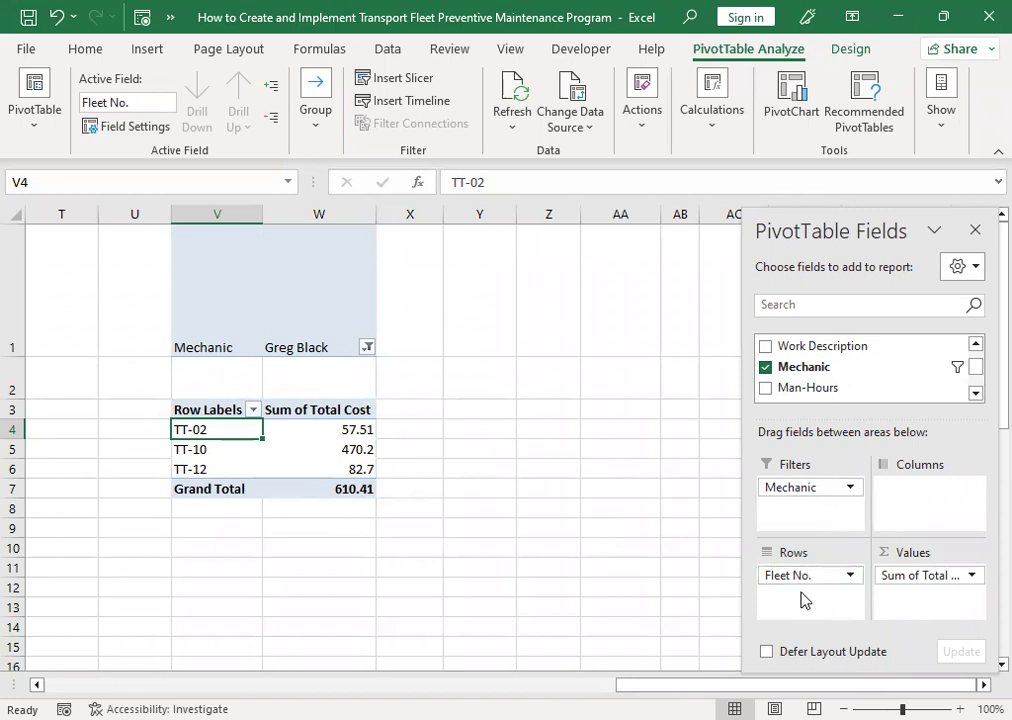
Add Job Type to Rows beneath Fleet No. and set the Mechanic filter back to (All)
{"action": "left_click", "coordinate": [975, 394]}
{"action": "left_click", "coordinate": [975, 394]}
{"action": "left_click", "coordinate": [975, 394]}
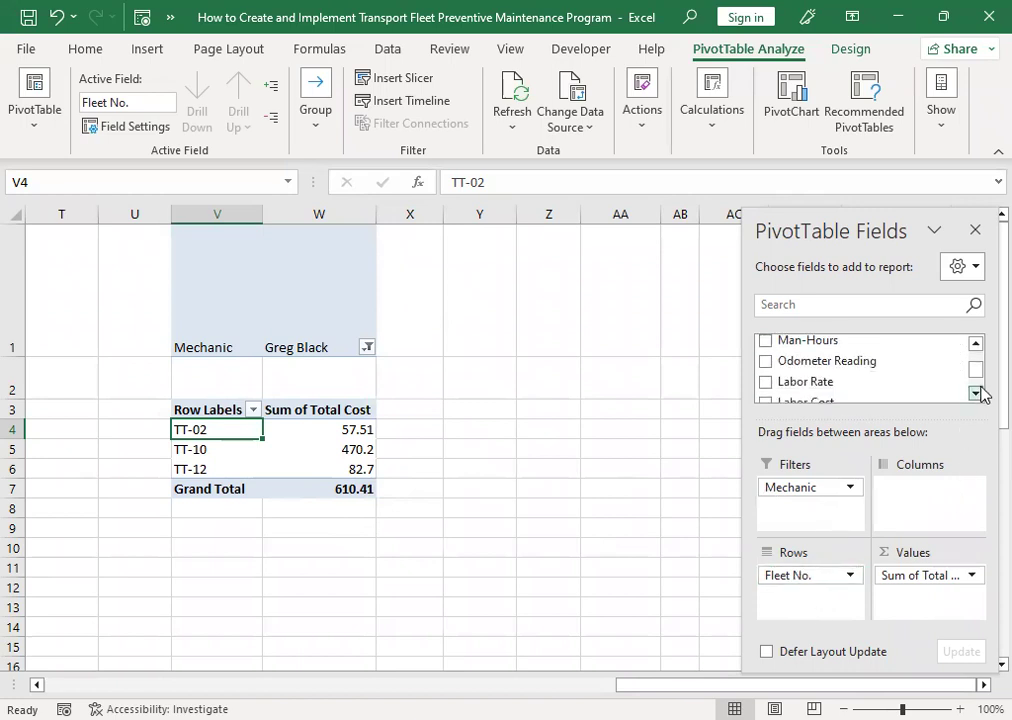
{"action": "left_click", "coordinate": [975, 394]}
{"action": "left_click", "coordinate": [975, 394]}
{"action": "left_click", "coordinate": [975, 394]}
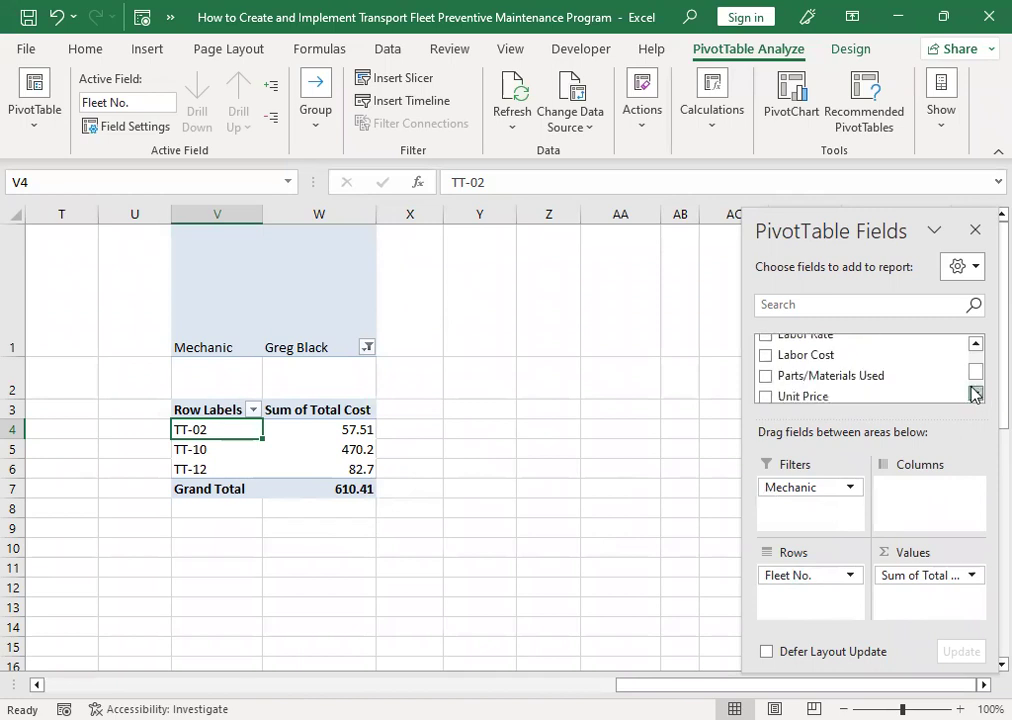
{"action": "left_click", "coordinate": [975, 394]}
{"action": "left_click", "coordinate": [975, 394]}
{"action": "left_click", "coordinate": [975, 394]}
{"action": "left_click_drag", "start_coordinate": [977, 384], "coordinate": [980, 364]}
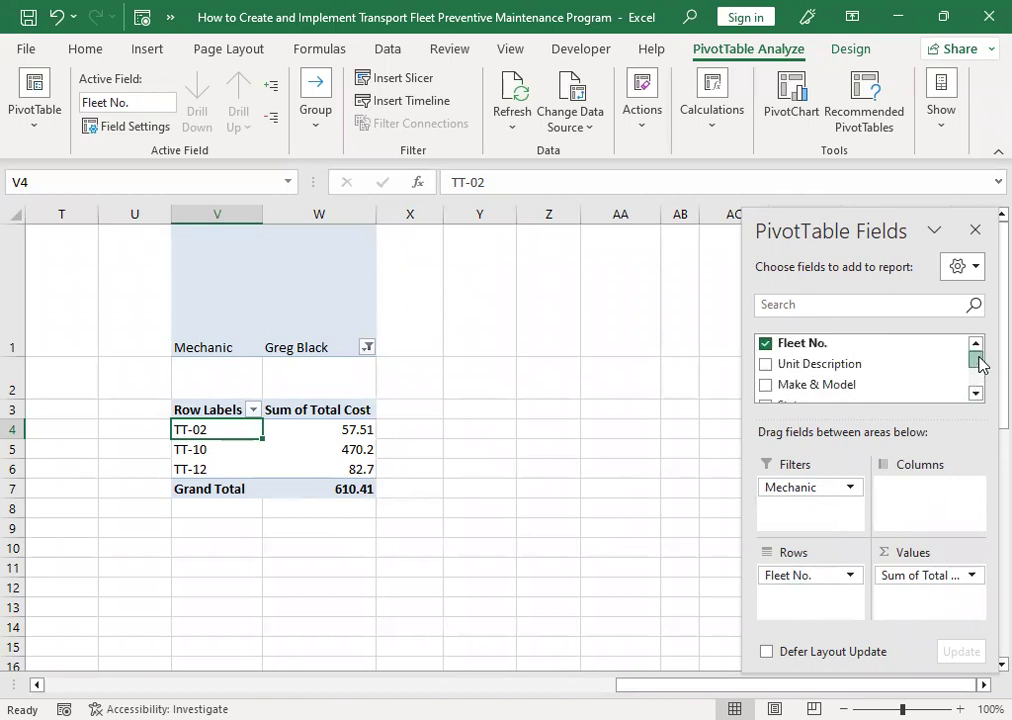
{"action": "left_click_drag", "start_coordinate": [980, 368], "coordinate": [978, 371]}
{"action": "left_click_drag", "start_coordinate": [793, 378], "coordinate": [797, 607]}
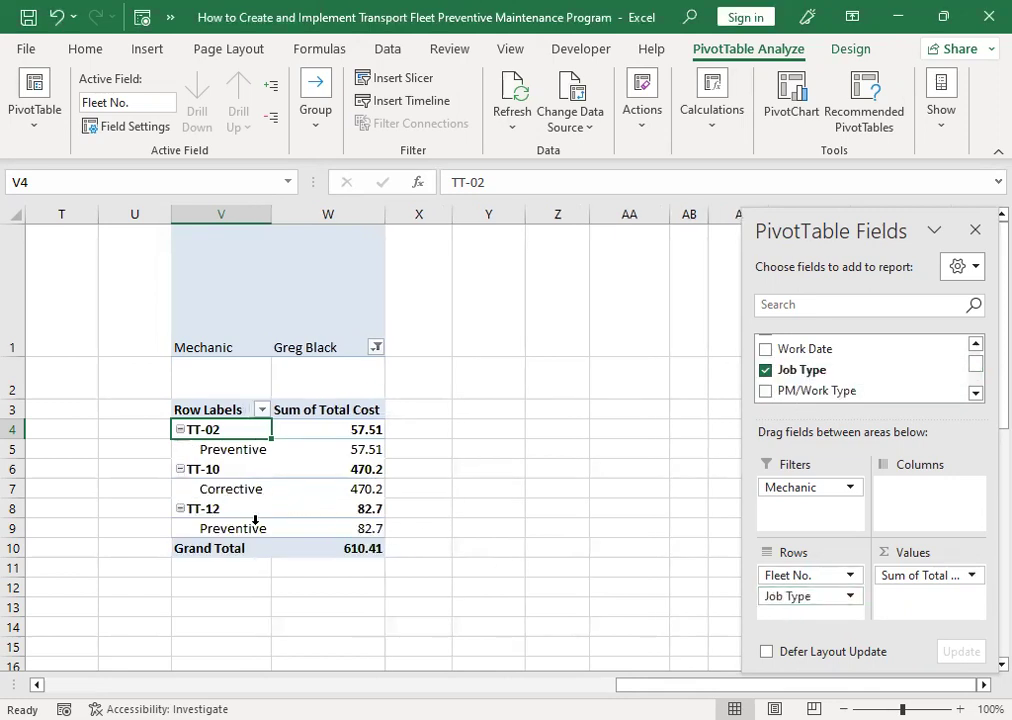
{"action": "left_click", "coordinate": [378, 347]}
{"action": "left_click", "coordinate": [186, 394]}
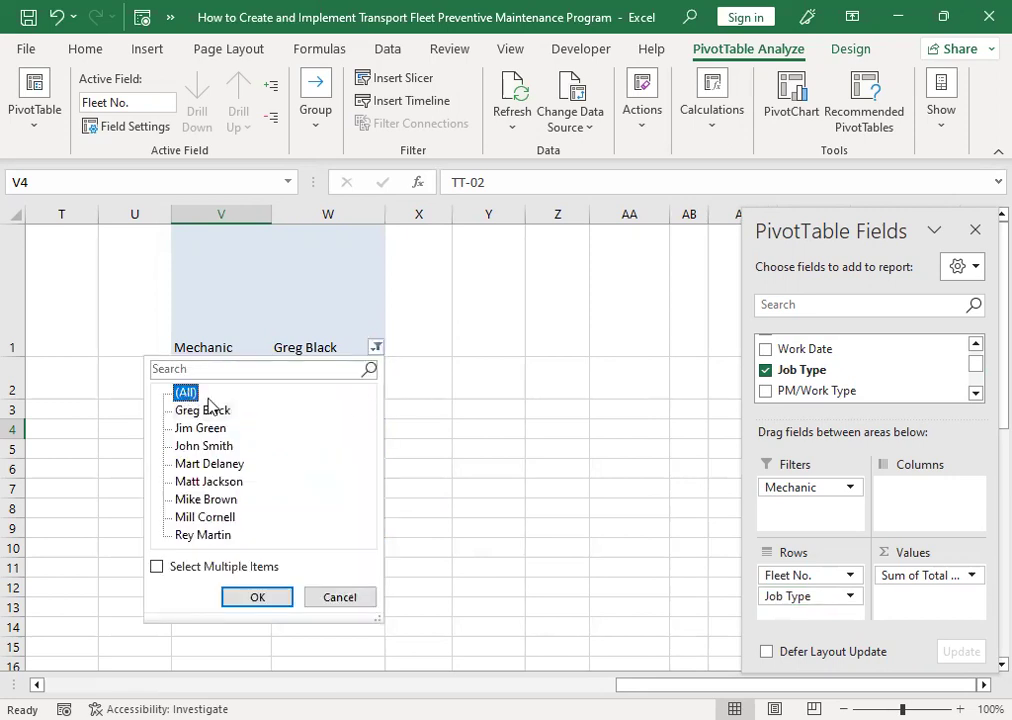
Apply the all-mechanics filter and nest Fleet No. beneath Job Type in the rows
{"action": "left_click", "coordinate": [258, 596]}
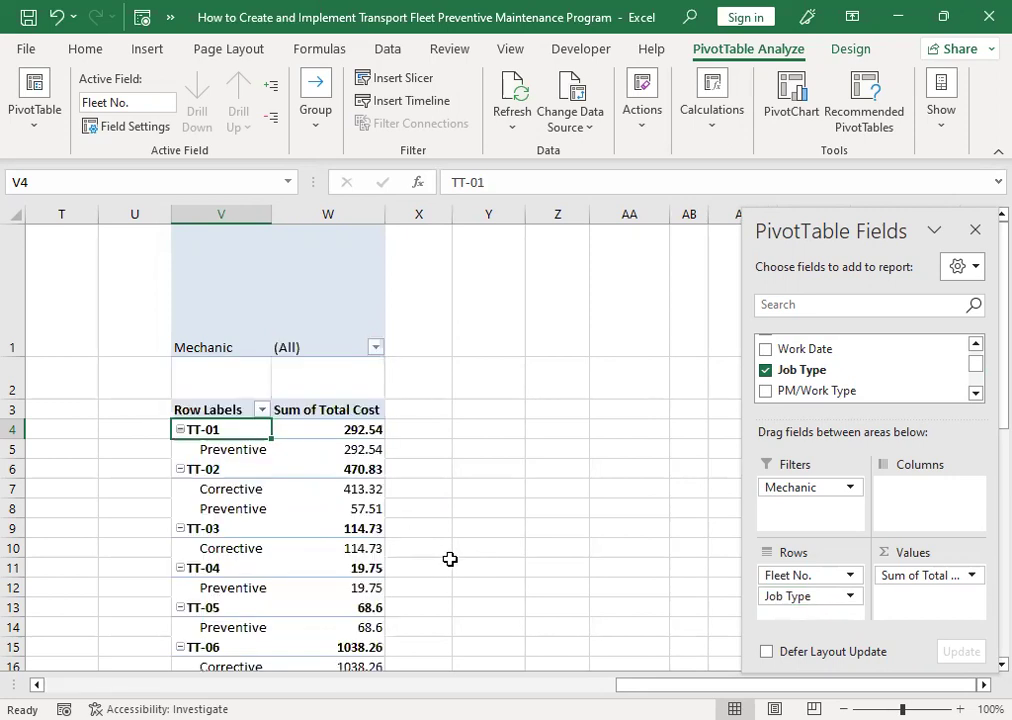
{"action": "scroll", "coordinate": [452, 558], "scroll_direction": "down", "scroll_amount": 2}
{"action": "scroll", "coordinate": [352, 556], "scroll_direction": "down", "scroll_amount": 2}
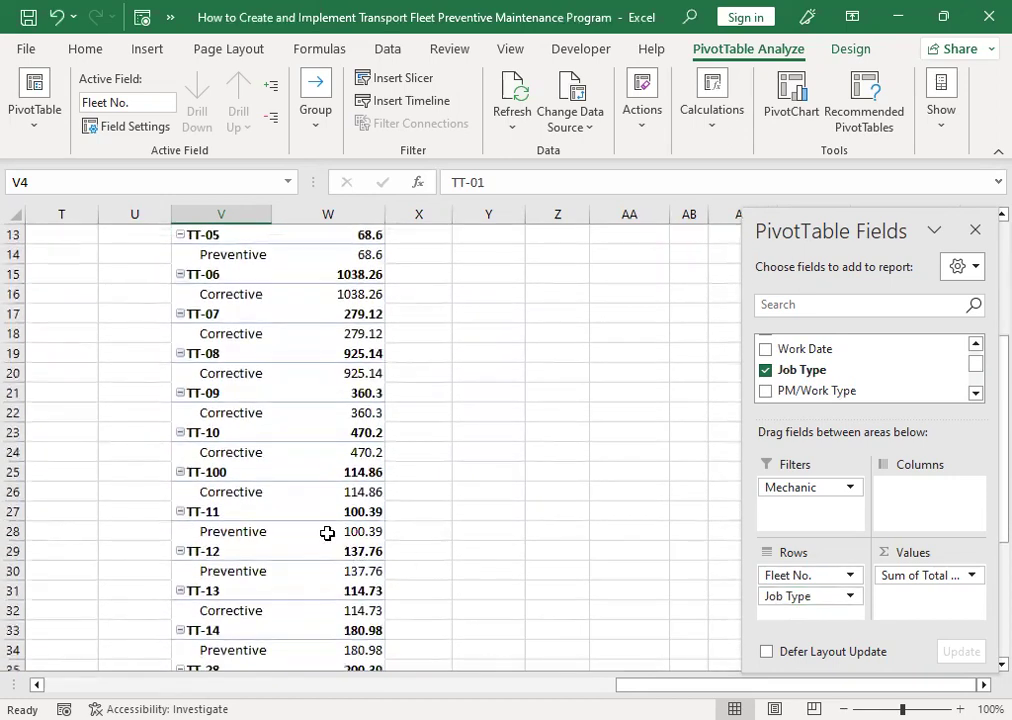
{"action": "scroll", "coordinate": [331, 533], "scroll_direction": "up", "scroll_amount": 3}
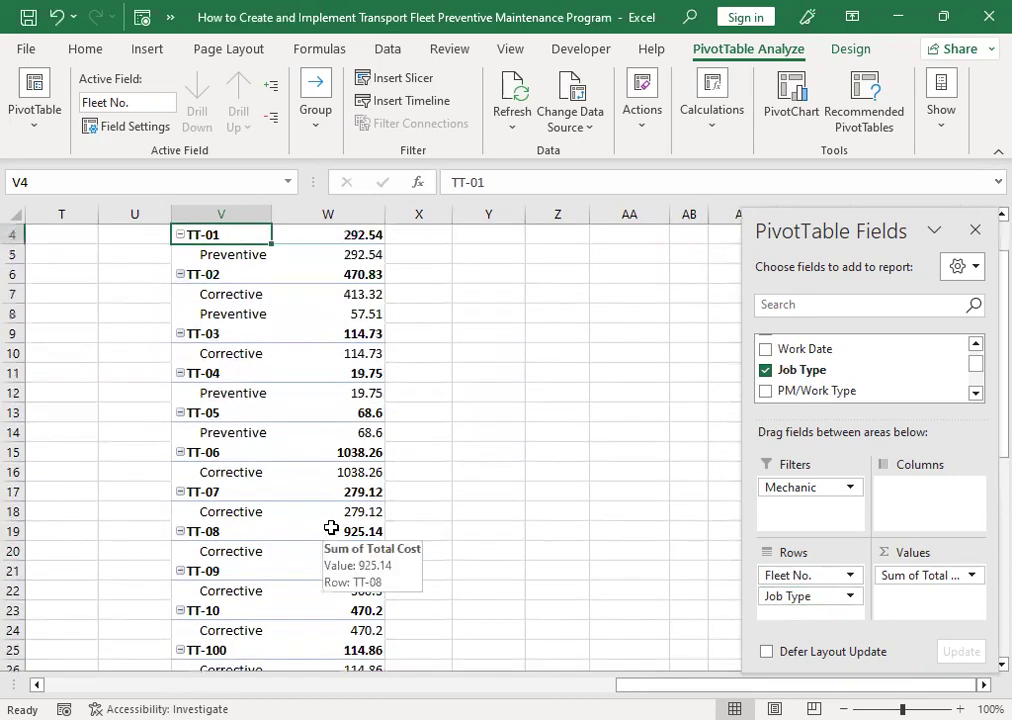
{"action": "left_click", "coordinate": [798, 575]}
{"action": "left_click_drag", "start_coordinate": [798, 578], "coordinate": [798, 620]}
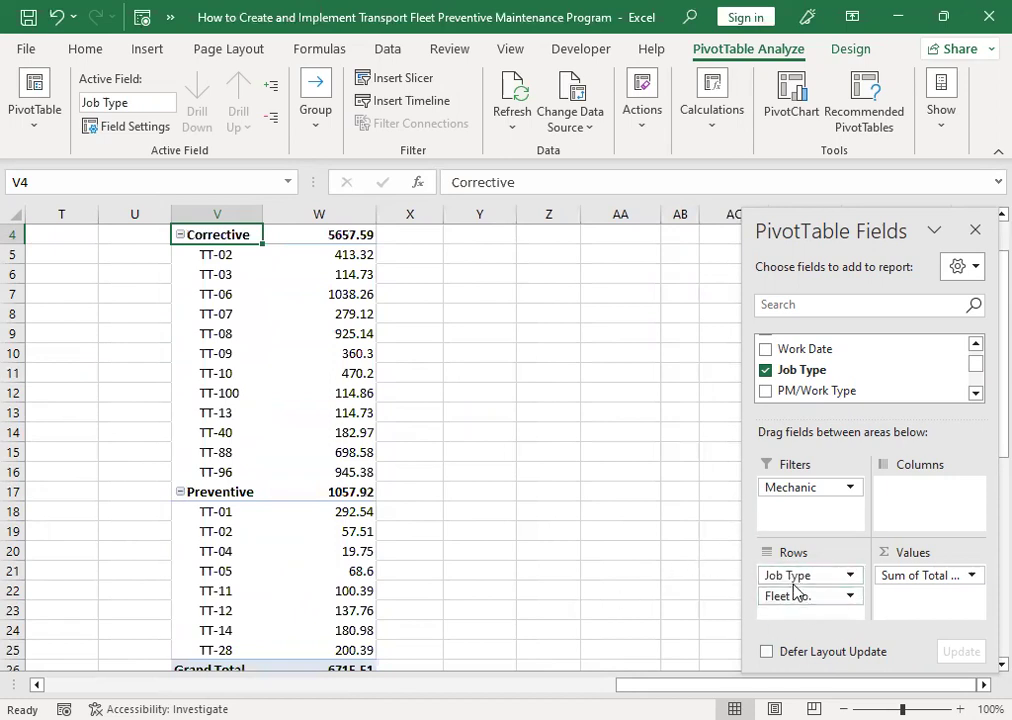
Review the Corrective total 5657.59 and TT-02's corrective cost of 413.32
{"action": "scroll", "coordinate": [276, 370], "scroll_direction": "up", "scroll_amount": 1}
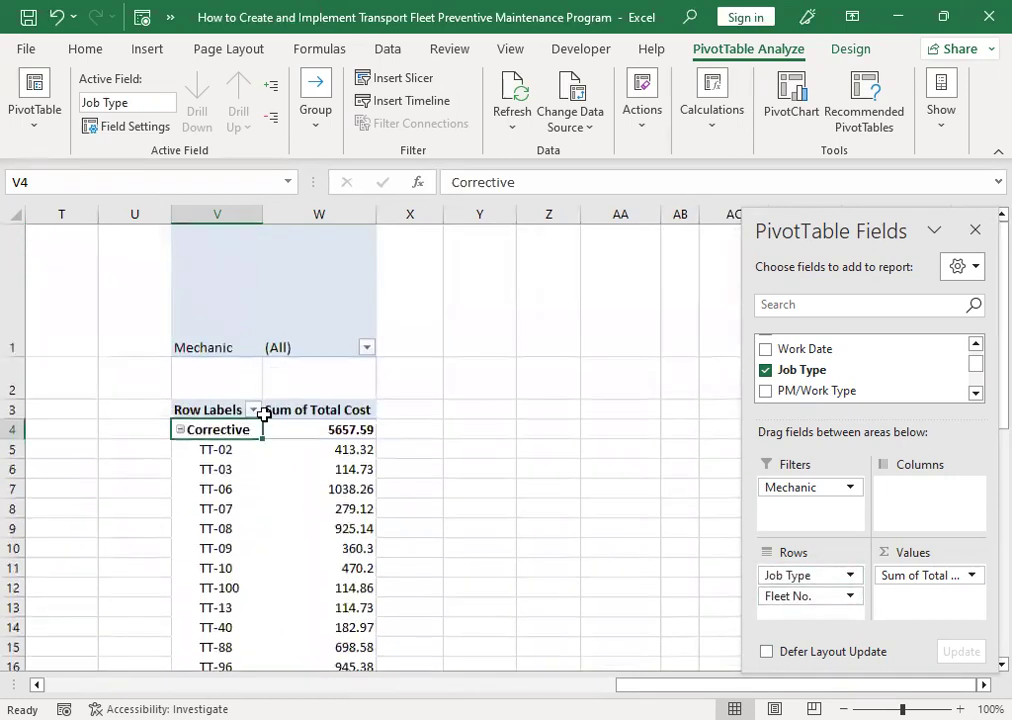
{"action": "scroll", "coordinate": [427, 467], "scroll_direction": "down", "scroll_amount": 2}
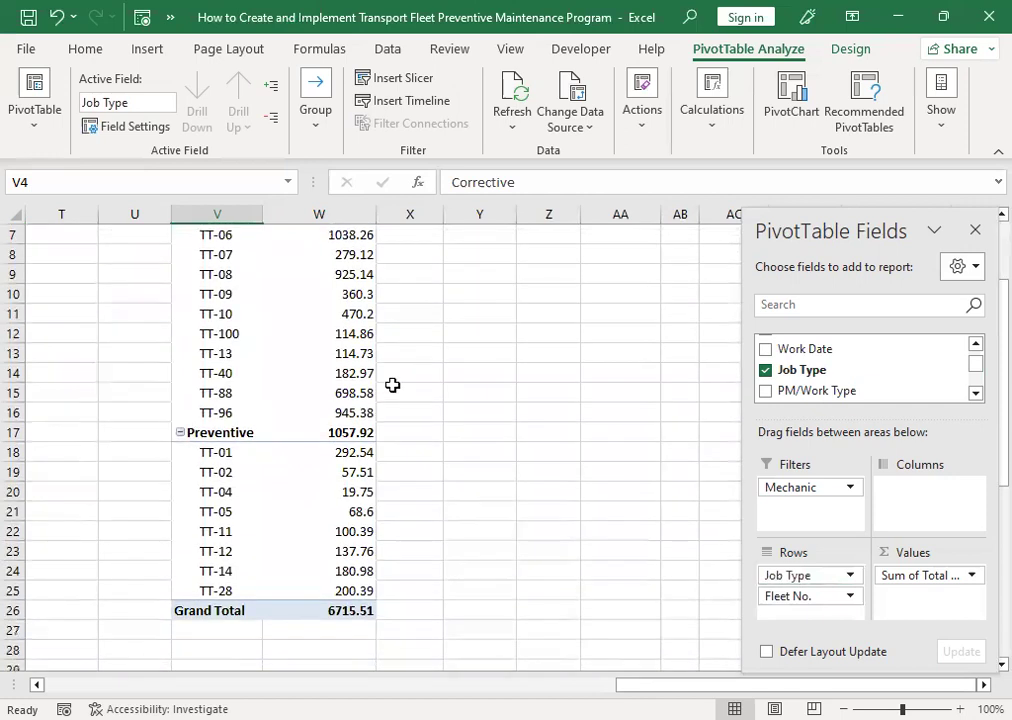
{"action": "scroll", "coordinate": [392, 388], "scroll_direction": "up", "scroll_amount": 1}
{"action": "scroll", "coordinate": [392, 386], "scroll_direction": "up", "scroll_amount": 1}
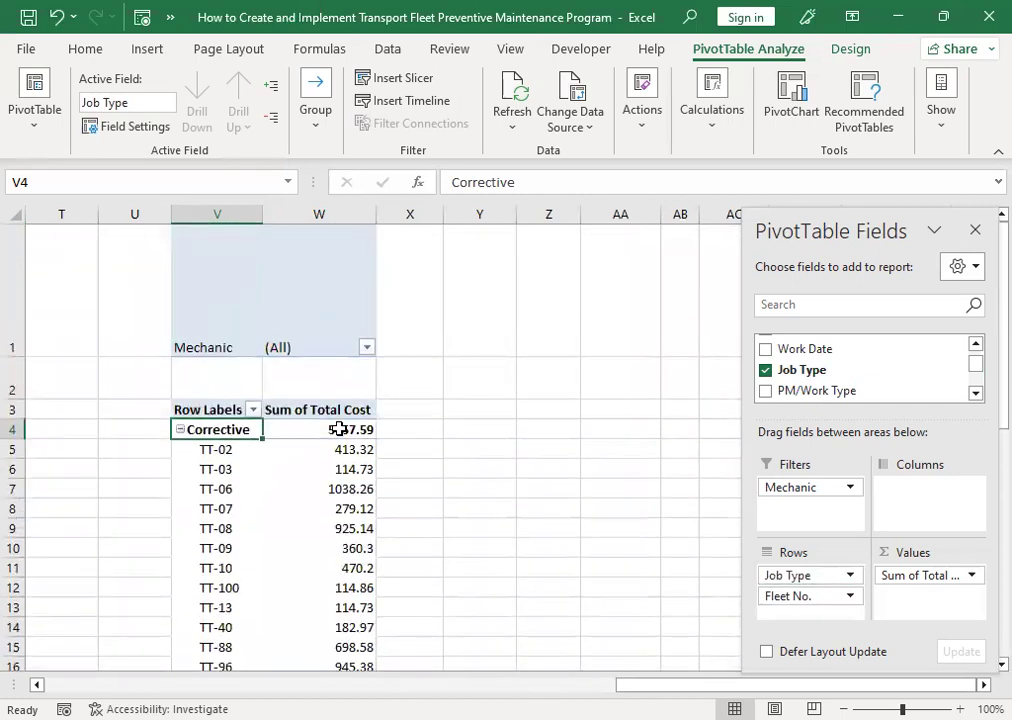
{"action": "left_click", "coordinate": [340, 429]}
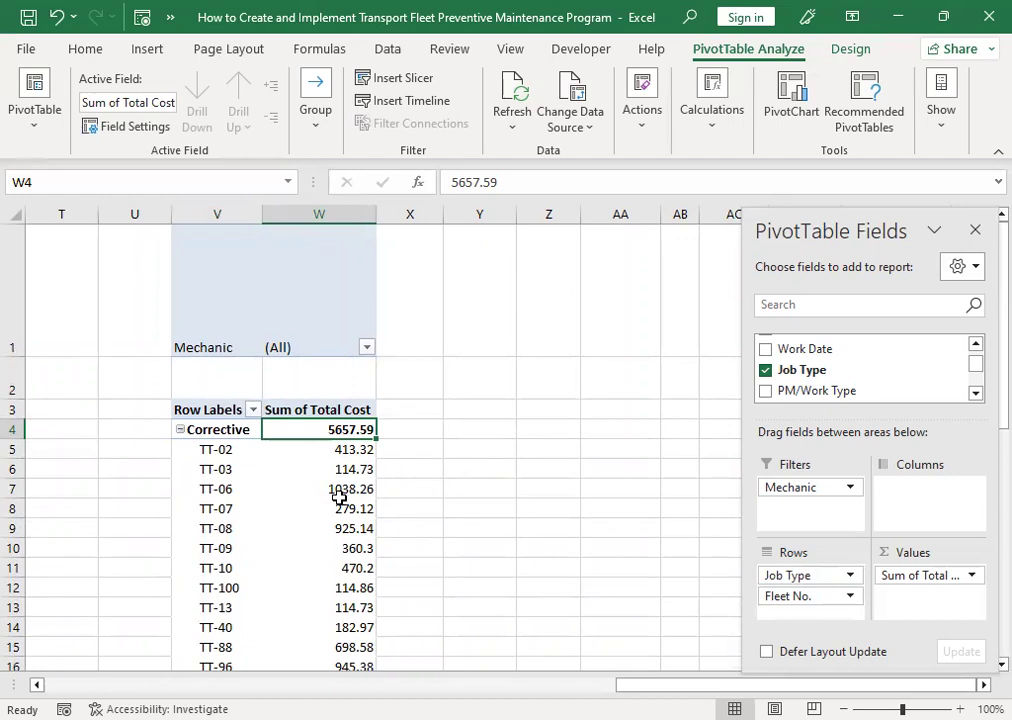
{"action": "left_click", "coordinate": [300, 449]}
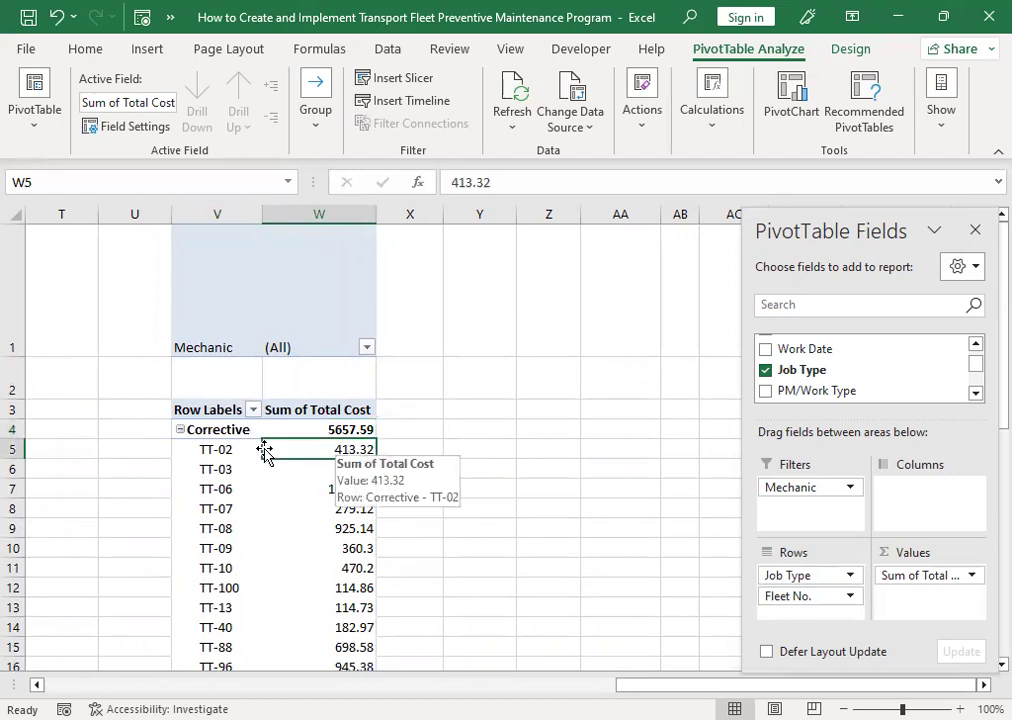
{"action": "scroll", "coordinate": [228, 481], "scroll_direction": "down", "scroll_amount": 2}
{"action": "scroll", "coordinate": [226, 479], "scroll_direction": "up", "scroll_amount": 1}
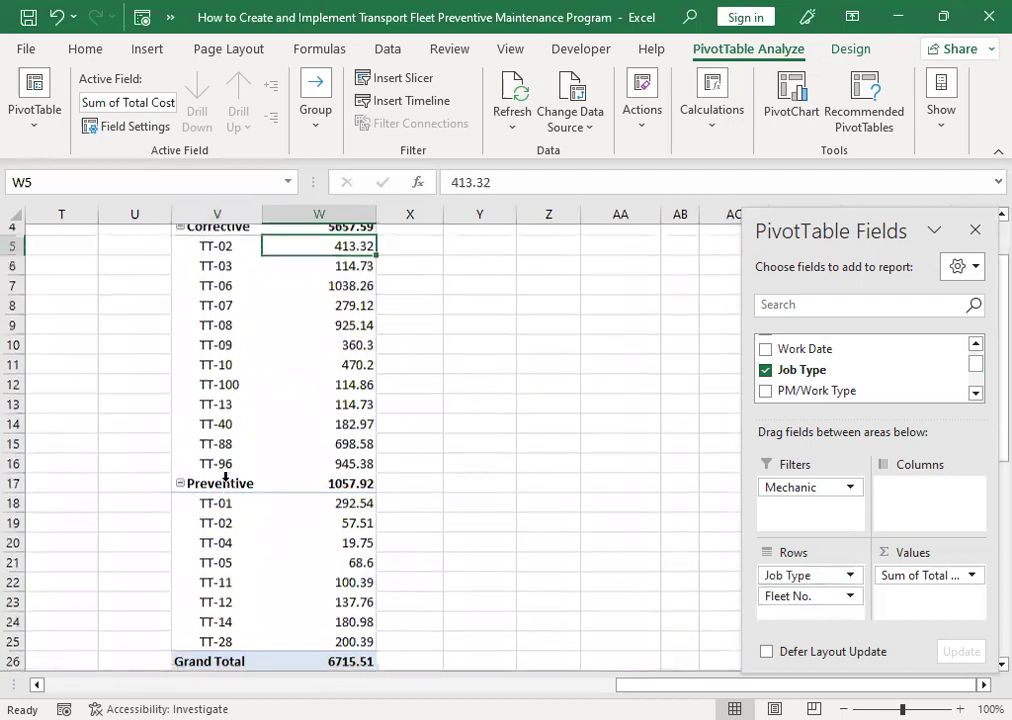
{"action": "scroll", "coordinate": [250, 410], "scroll_direction": "up", "scroll_amount": 1}
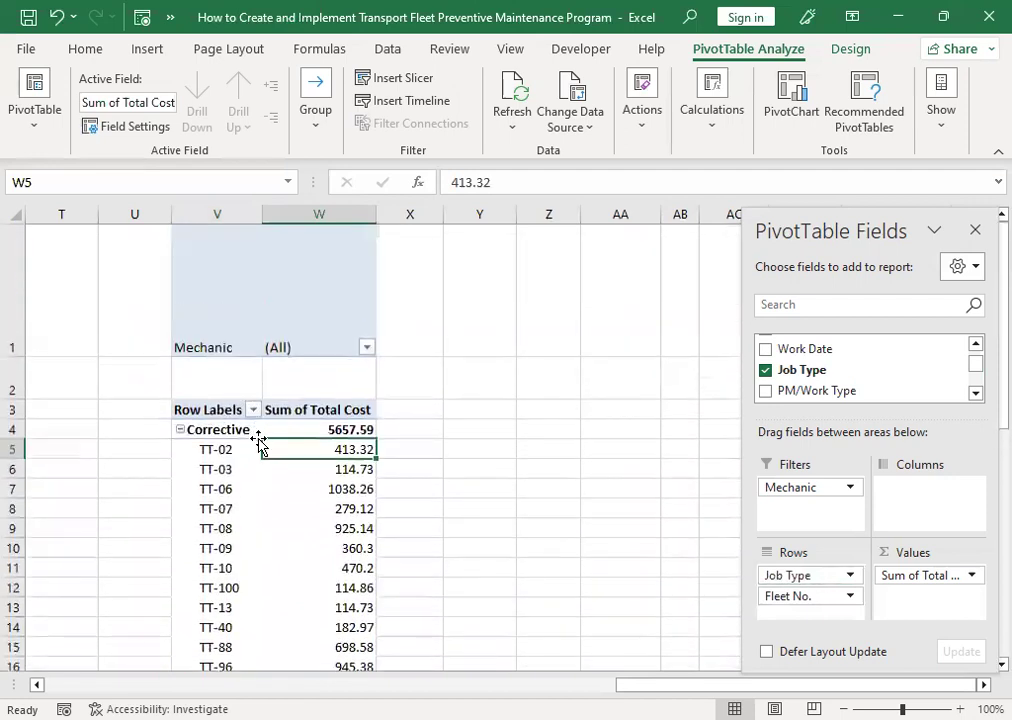
{"action": "scroll", "coordinate": [258, 441], "scroll_direction": "down", "scroll_amount": 1}
{"action": "scroll", "coordinate": [245, 403], "scroll_direction": "up", "scroll_amount": 1}
{"action": "scroll", "coordinate": [250, 436], "scroll_direction": "down", "scroll_amount": 1}
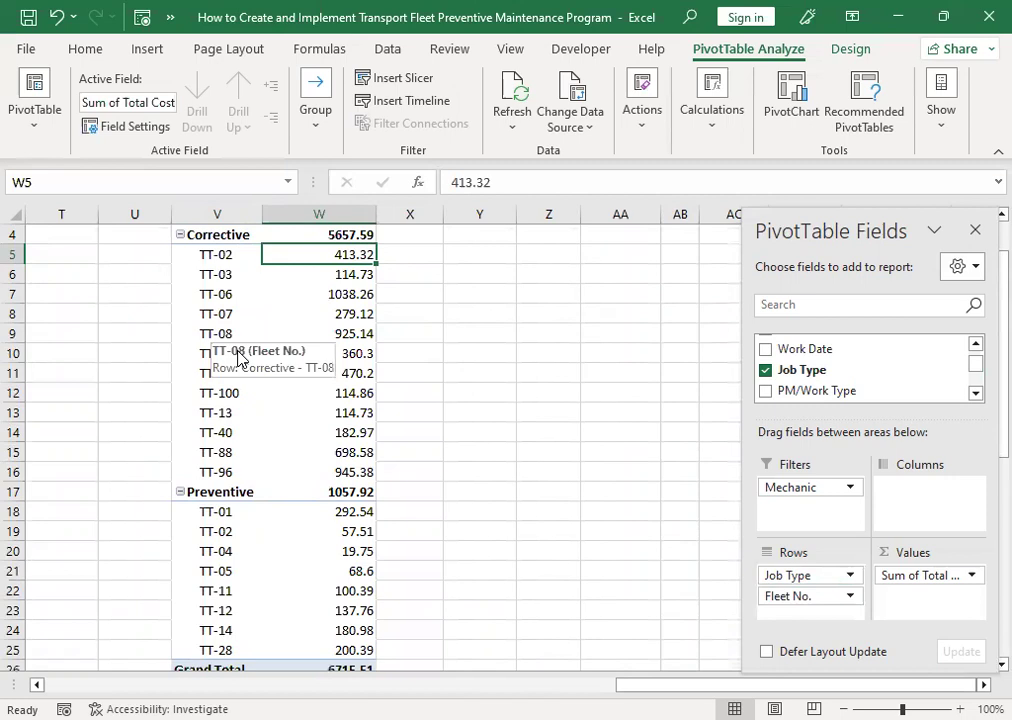
Select the Fleet No. items and the 6715.51 grand total
{"action": "left_click", "coordinate": [221, 544]}
{"action": "key", "text": "Return"}
{"action": "key", "text": "Return"}
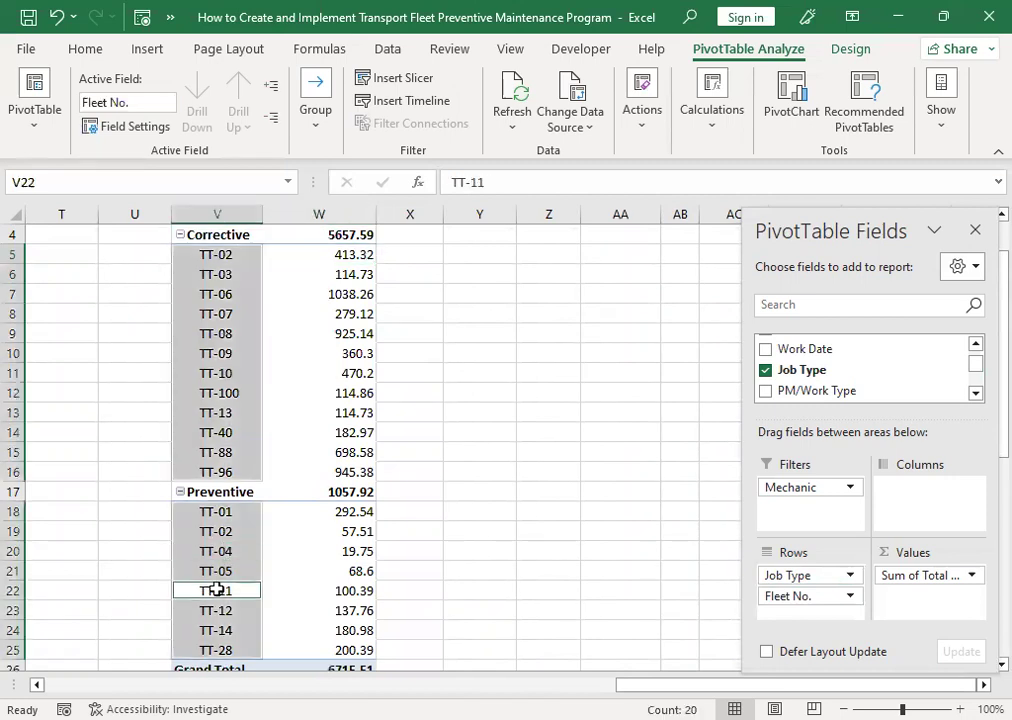
{"action": "scroll", "coordinate": [398, 562], "scroll_direction": "down", "scroll_amount": 2}
{"action": "left_click", "coordinate": [355, 552]}
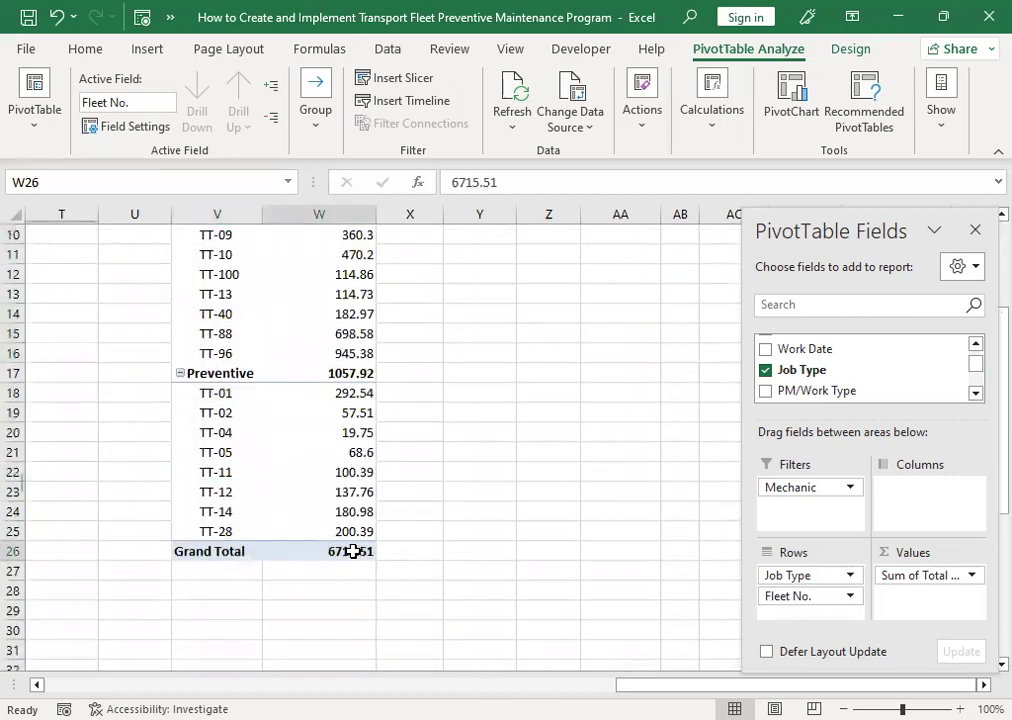
{"action": "scroll", "coordinate": [456, 527], "scroll_direction": "up", "scroll_amount": 1}
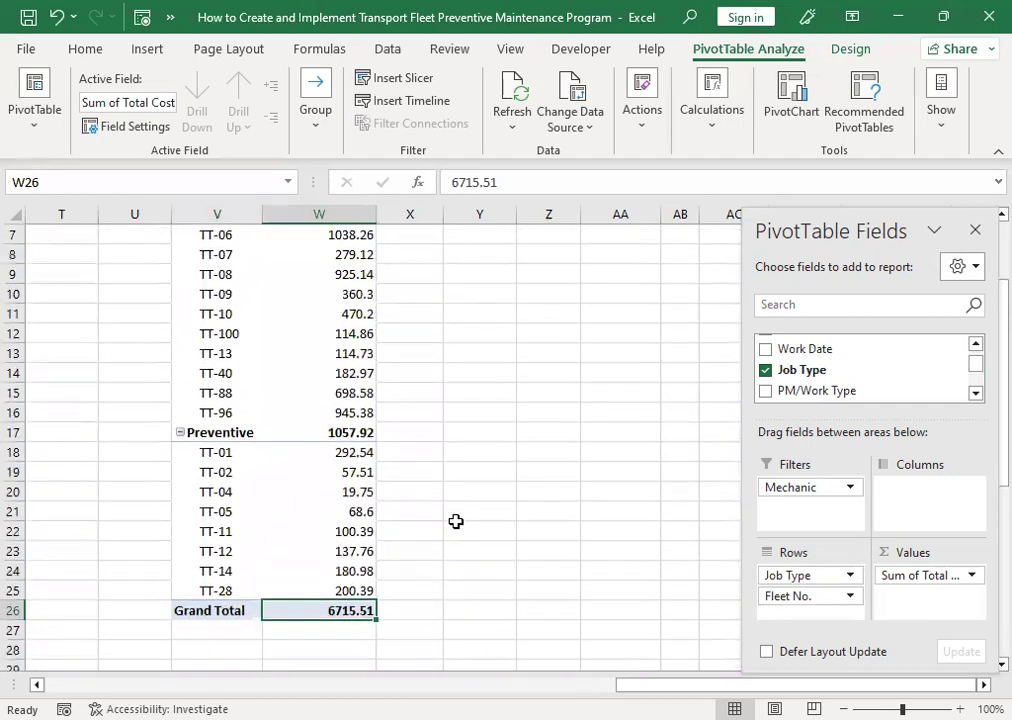
{"action": "scroll", "coordinate": [456, 527], "scroll_direction": "up", "scroll_amount": 2}
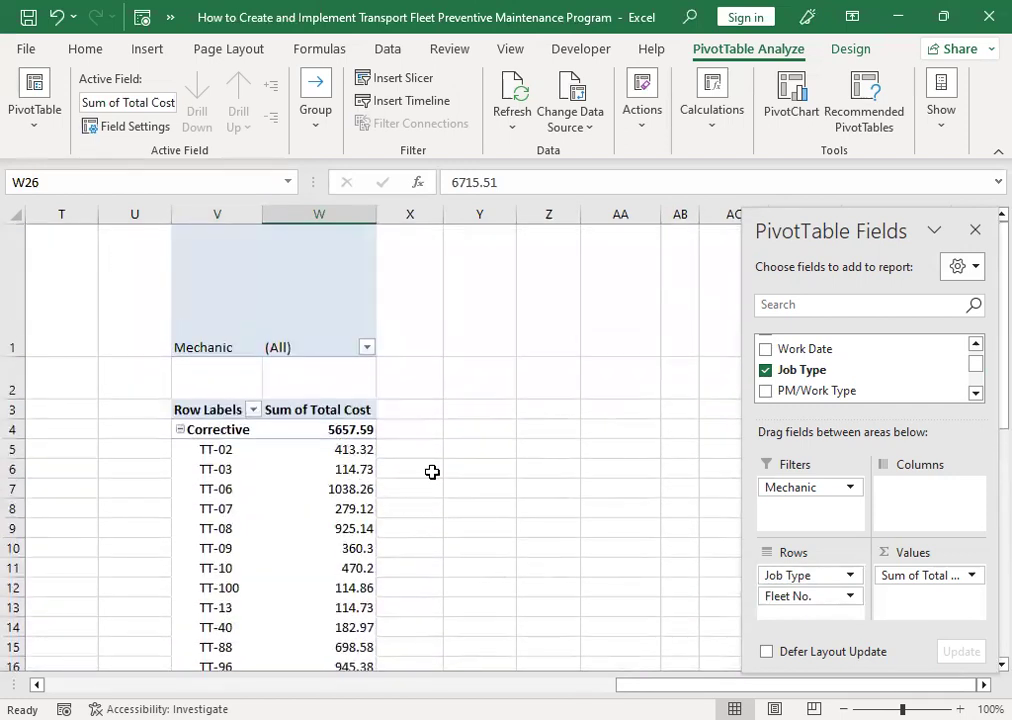
{"action": "scroll", "coordinate": [432, 475], "scroll_direction": "down", "scroll_amount": 2}
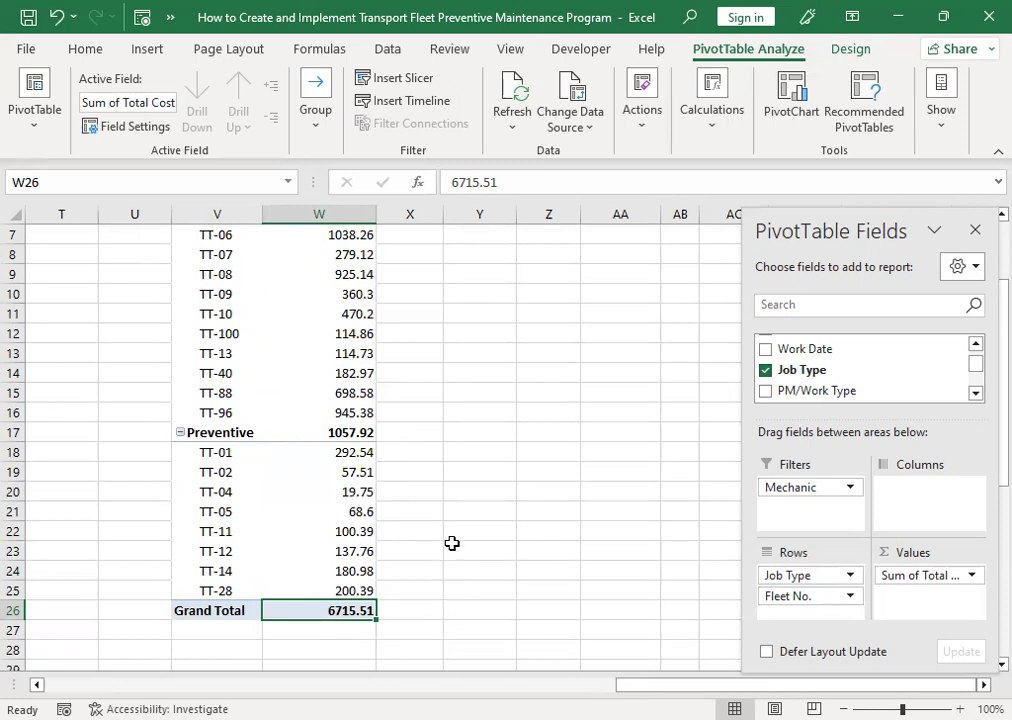
{"action": "scroll", "coordinate": [442, 537], "scroll_direction": "up", "scroll_amount": 2}
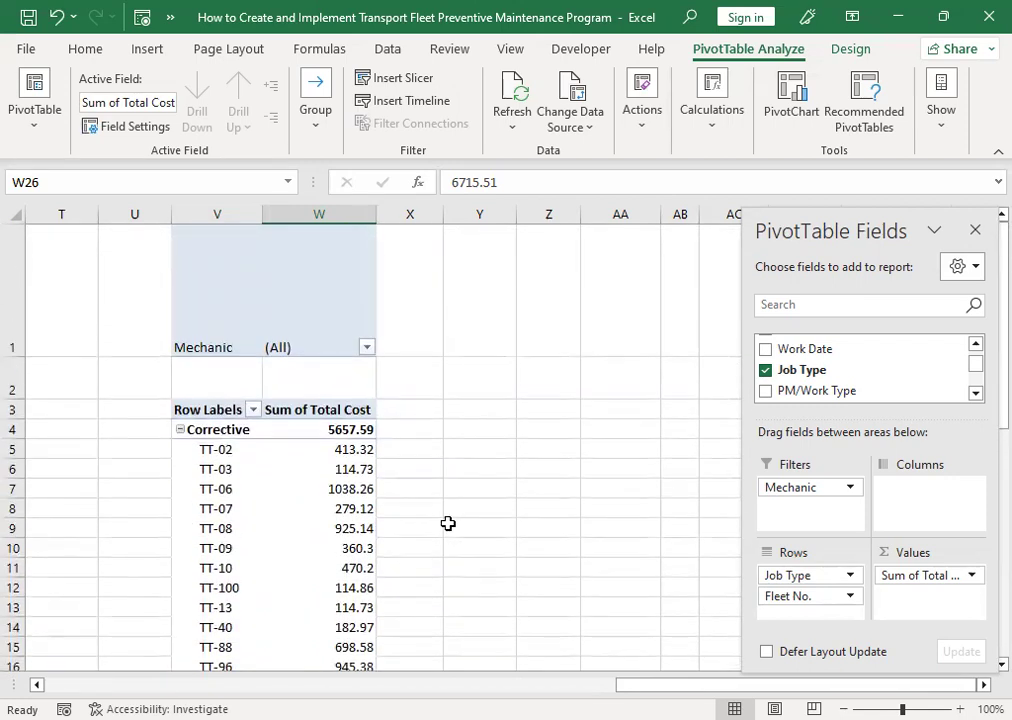
{"action": "scroll", "coordinate": [272, 540], "scroll_direction": "down", "scroll_amount": 1}
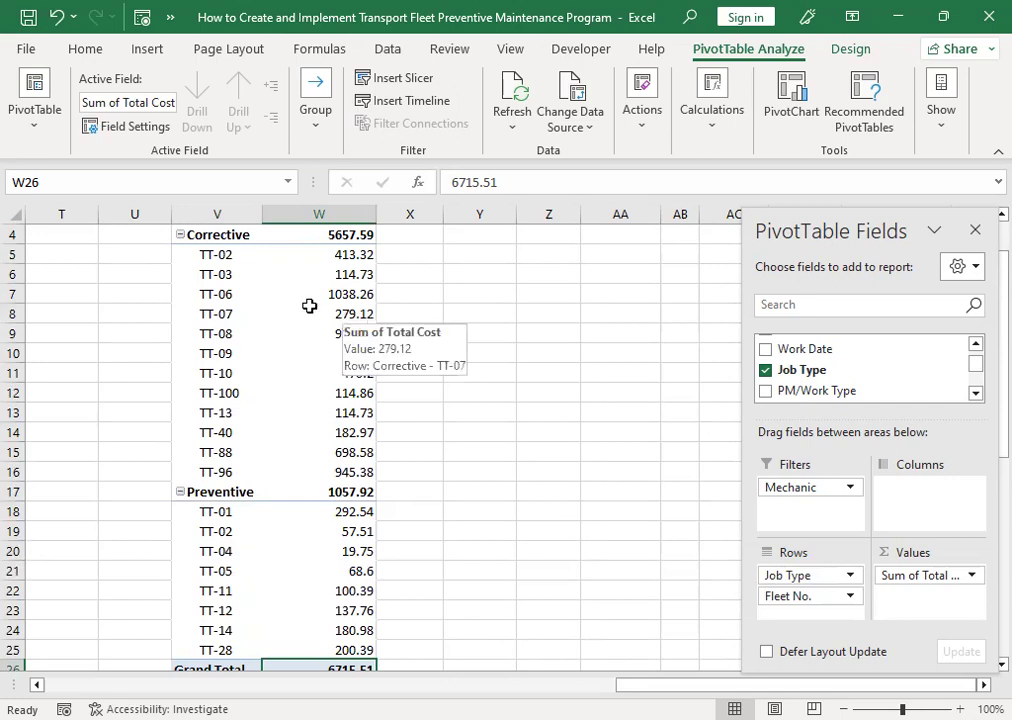
{"action": "scroll", "coordinate": [347, 361], "scroll_direction": "up", "scroll_amount": 1}
{"action": "scroll", "coordinate": [340, 440], "scroll_direction": "down", "scroll_amount": 2}
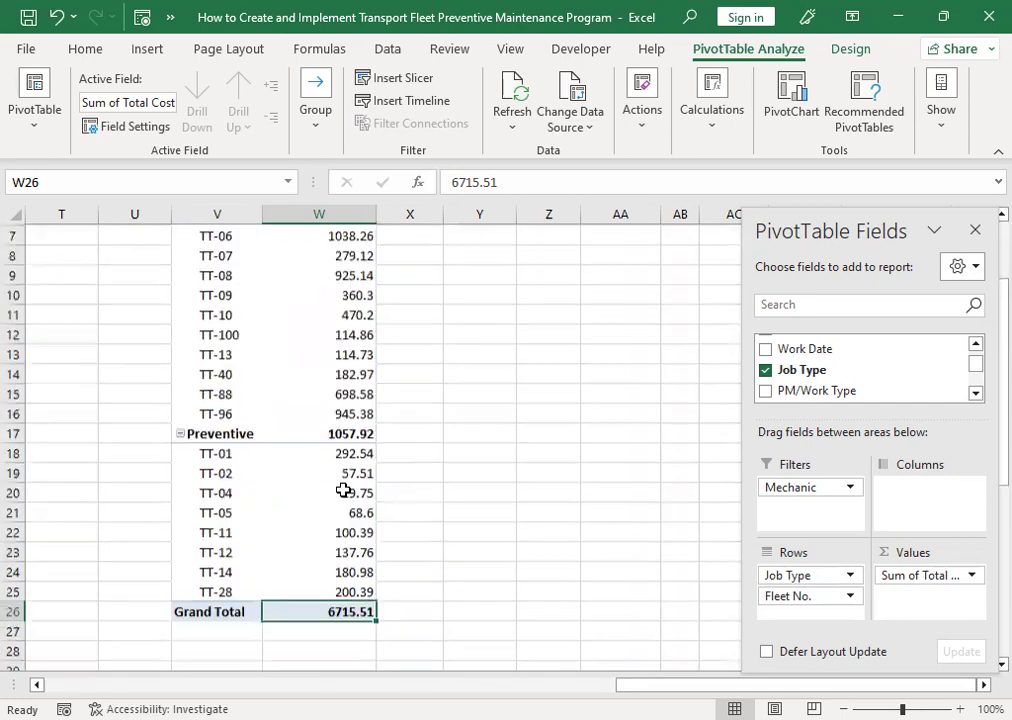
{"action": "scroll", "coordinate": [343, 480], "scroll_direction": "up", "scroll_amount": 2}
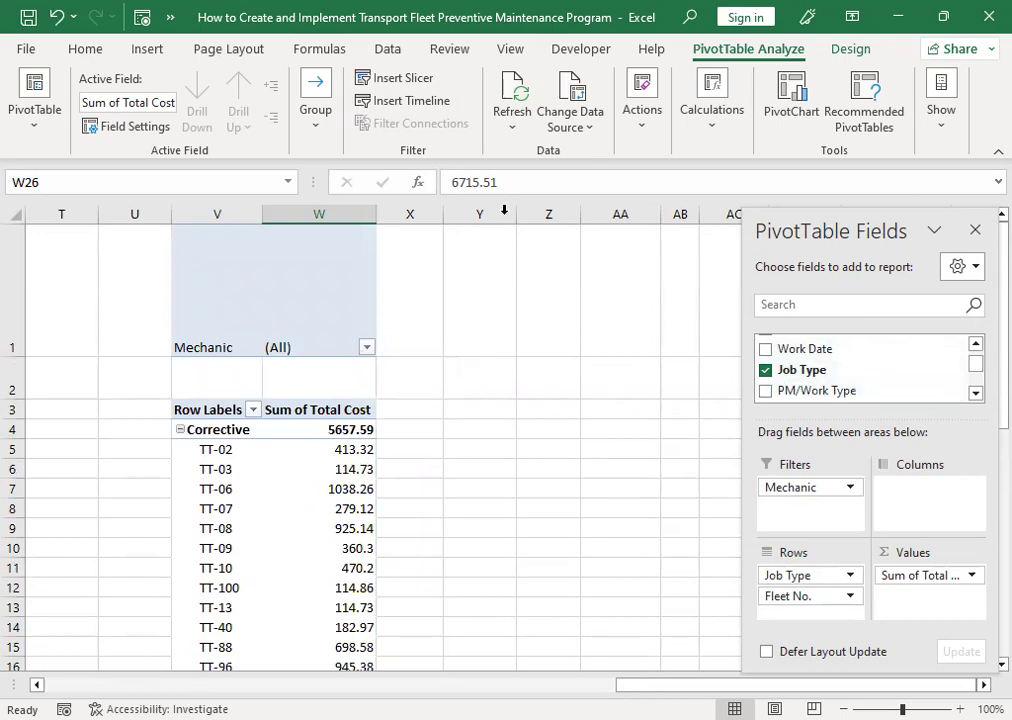
Add Work Description as the PivotTable's column field and hide the field list
{"action": "left_click", "coordinate": [975, 393]}
{"action": "left_click", "coordinate": [975, 393]}
{"action": "left_click", "coordinate": [975, 393]}
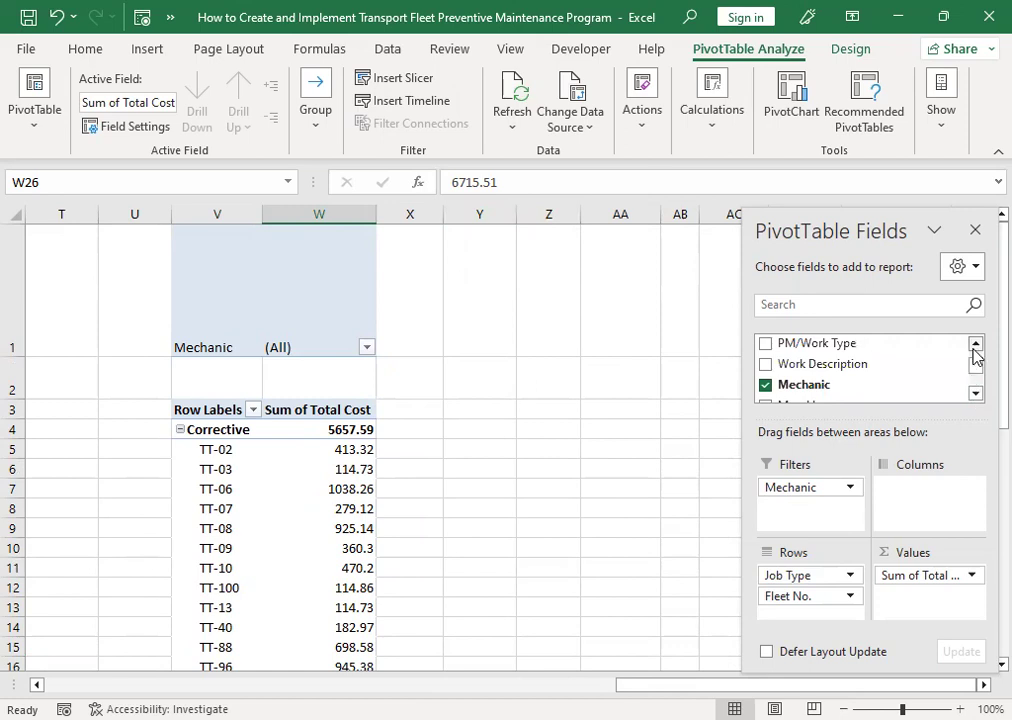
{"action": "left_click_drag", "start_coordinate": [842, 372], "coordinate": [935, 507]}
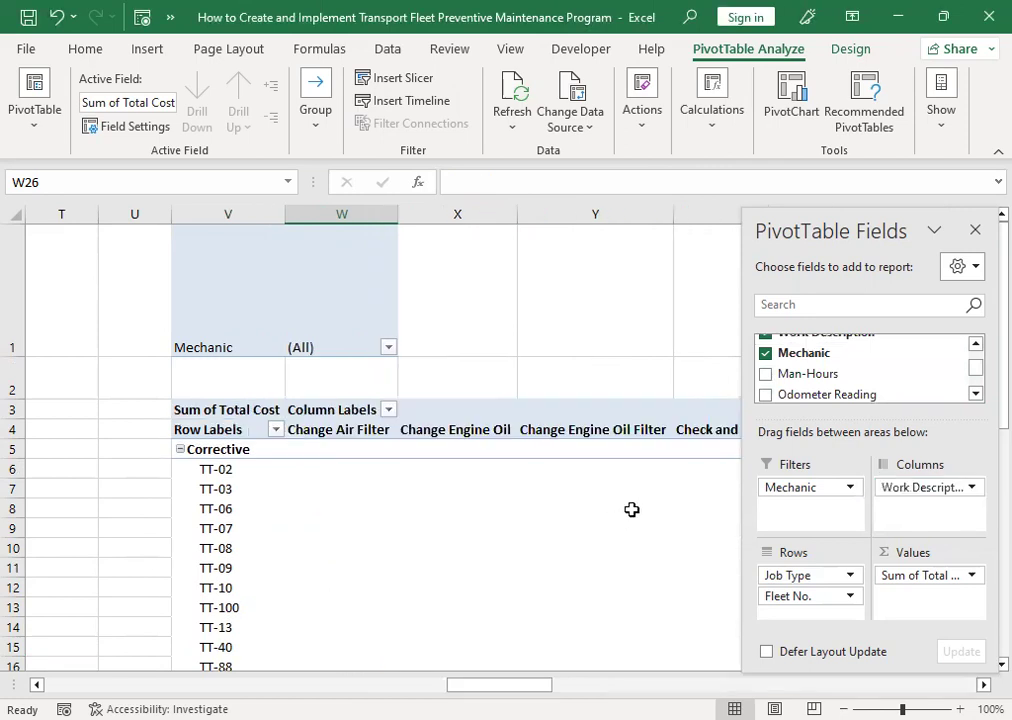
{"action": "left_click", "coordinate": [976, 232]}
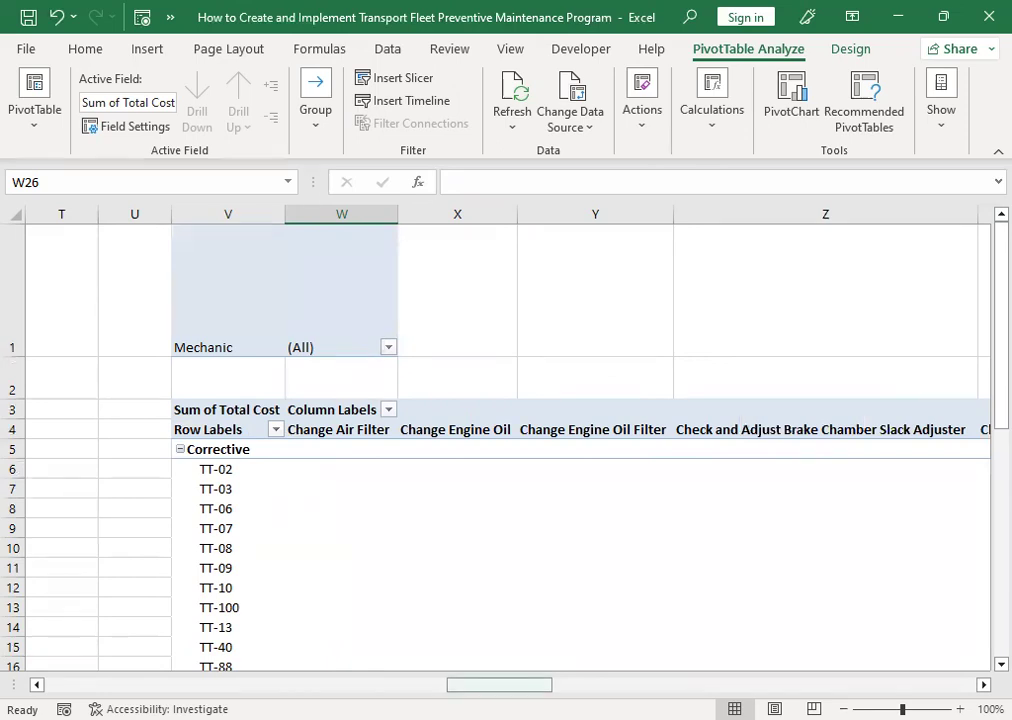
Scroll across the new columns, checking Overhaul Water Pump 229.46 and TT-03's 114.73
{"action": "left_click_drag", "start_coordinate": [499, 685], "coordinate": [668, 685]}
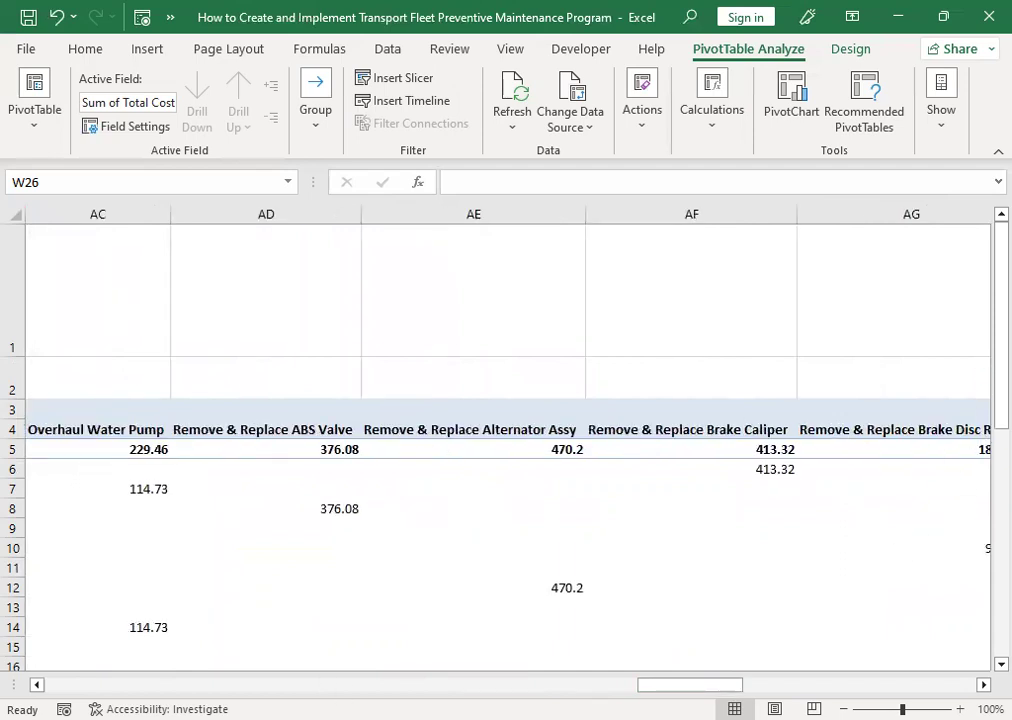
{"action": "left_click_drag", "start_coordinate": [669, 686], "coordinate": [648, 685]}
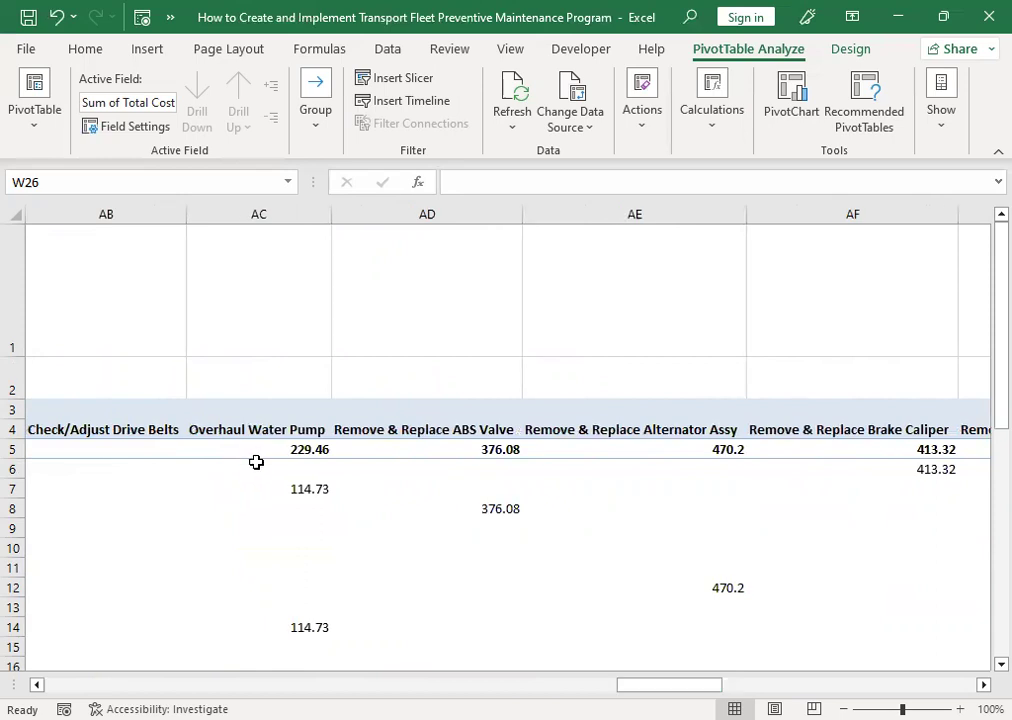
{"action": "left_click", "coordinate": [281, 453]}
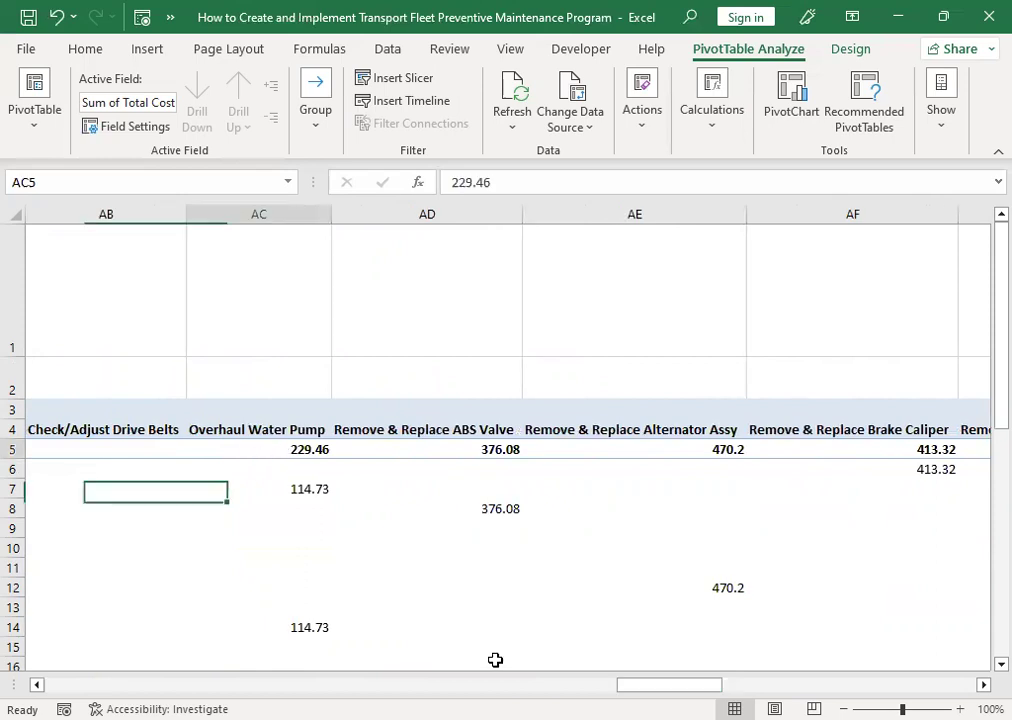
{"action": "left_click_drag", "start_coordinate": [662, 685], "coordinate": [409, 484]}
{"action": "left_click", "coordinate": [409, 484]}
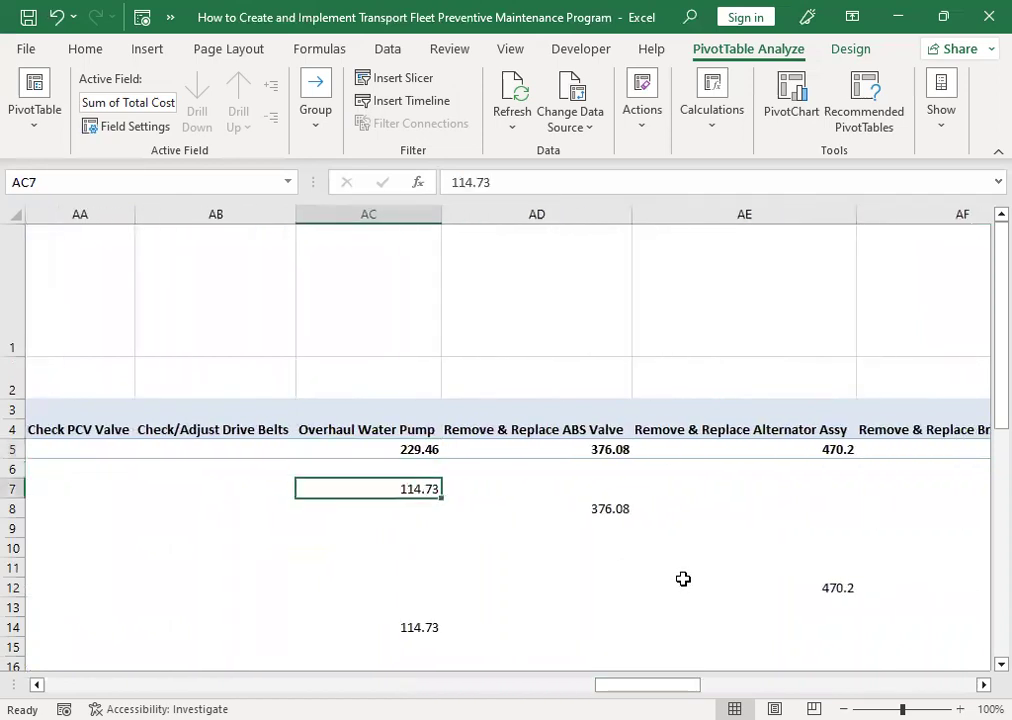
{"action": "key", "text": "Left"}
{"action": "key", "text": "Left"}
{"action": "key", "text": "Left"}
{"action": "key", "text": "Left"}
{"action": "key", "text": "Left"}
{"action": "key", "text": "Left"}
{"action": "key", "text": "Left"}
{"action": "key", "text": "Left"}
{"action": "key", "text": "Left"}
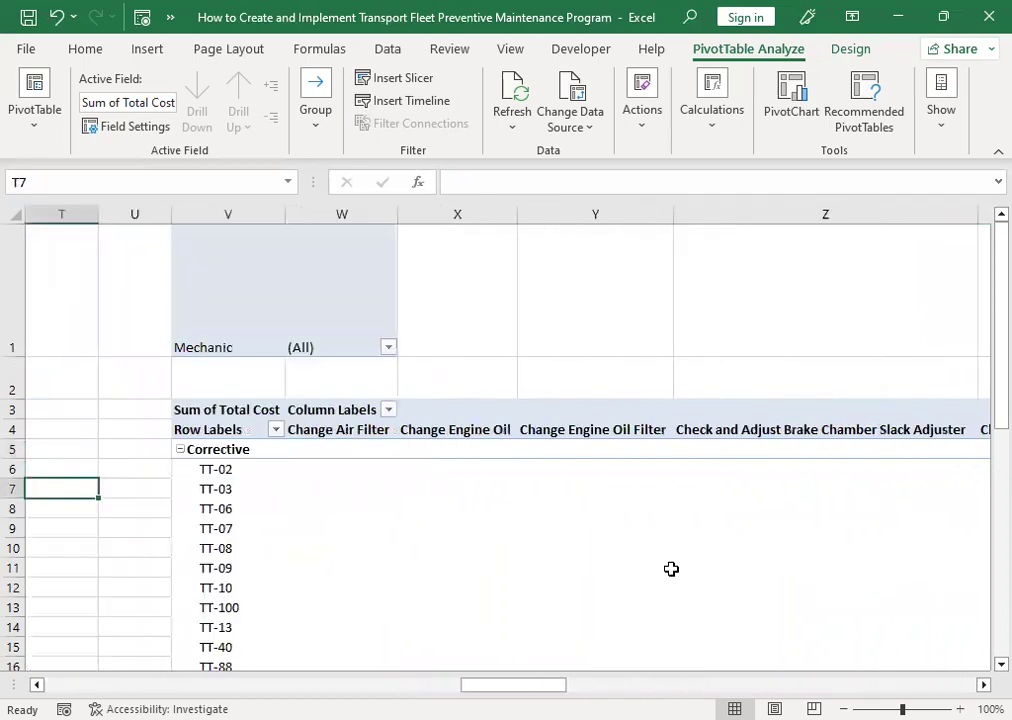
{"action": "key", "text": "Right"}
{"action": "key", "text": "Right"}
{"action": "key", "text": "Right"}
{"action": "key", "text": "Right"}
{"action": "key", "text": "Right"}
{"action": "key", "text": "Right"}
{"action": "key", "text": "Right"}
{"action": "key", "text": "Right"}
{"action": "key", "text": "Right"}
{"action": "key", "text": "Right"}
{"action": "key", "text": "Right"}
{"action": "key", "text": "Right"}
{"action": "key", "text": "Right"}
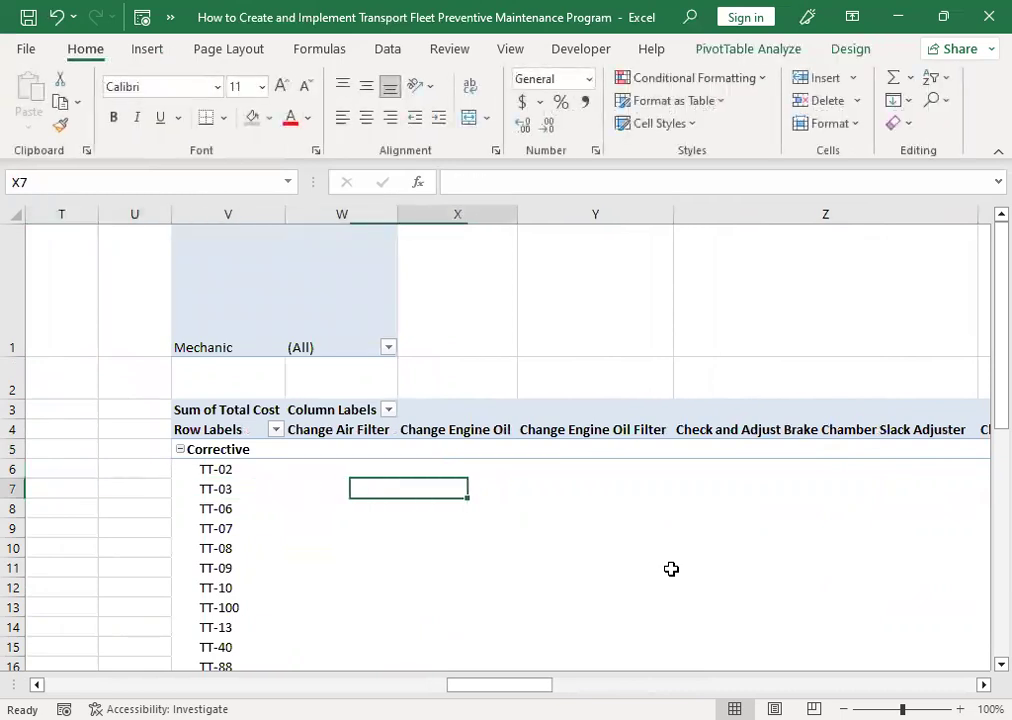
{"action": "key", "text": "Left"}
{"action": "key", "text": "Left"}
{"action": "key", "text": "Left"}
{"action": "key", "text": "Left"}
{"action": "key", "text": "Right"}
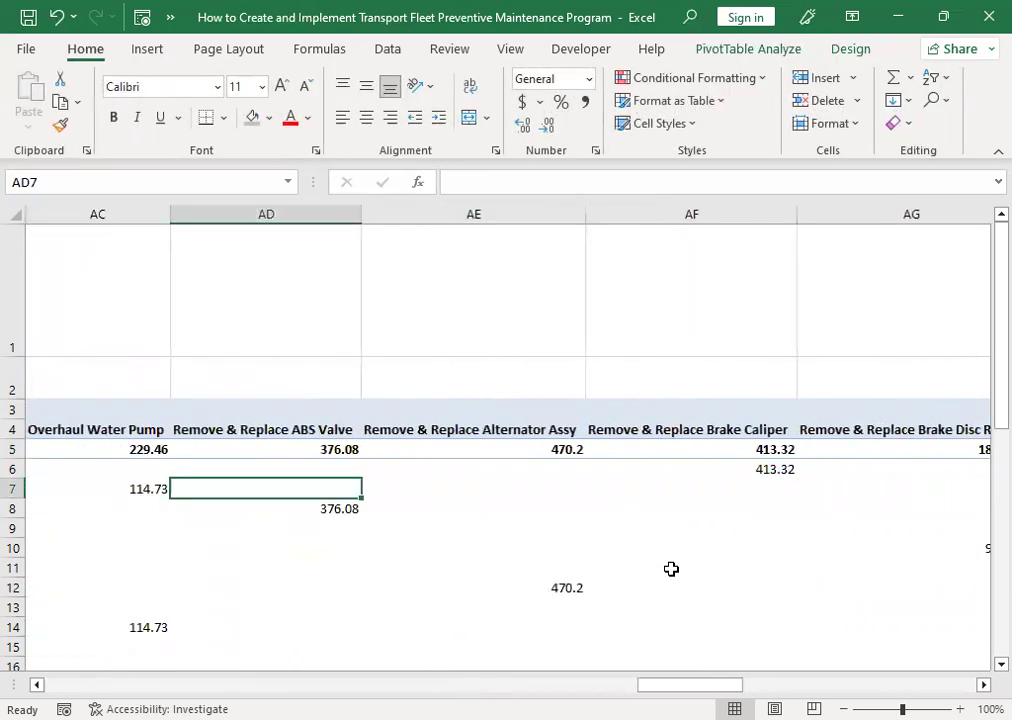
{"action": "key", "text": "Left"}
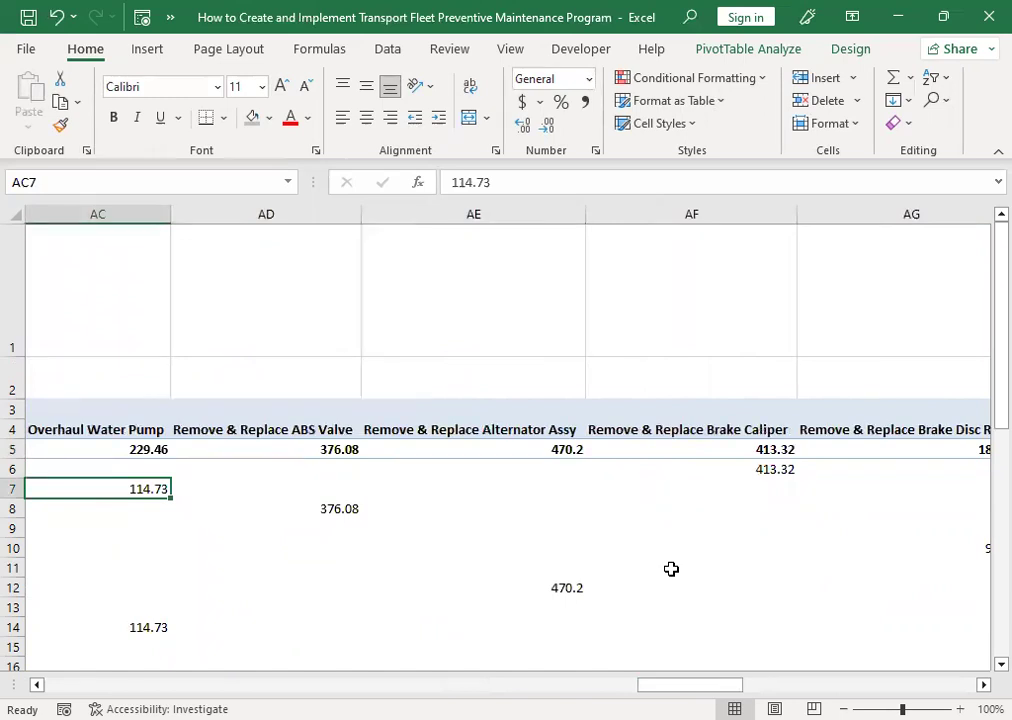
{"action": "key", "text": "Down"}
{"action": "key", "text": "Down"}
{"action": "key", "text": "Down"}
{"action": "key", "text": "Down"}
{"action": "key", "text": "Down"}
{"action": "key", "text": "Down"}
{"action": "key", "text": "Down"}
{"action": "key", "text": "Down"}
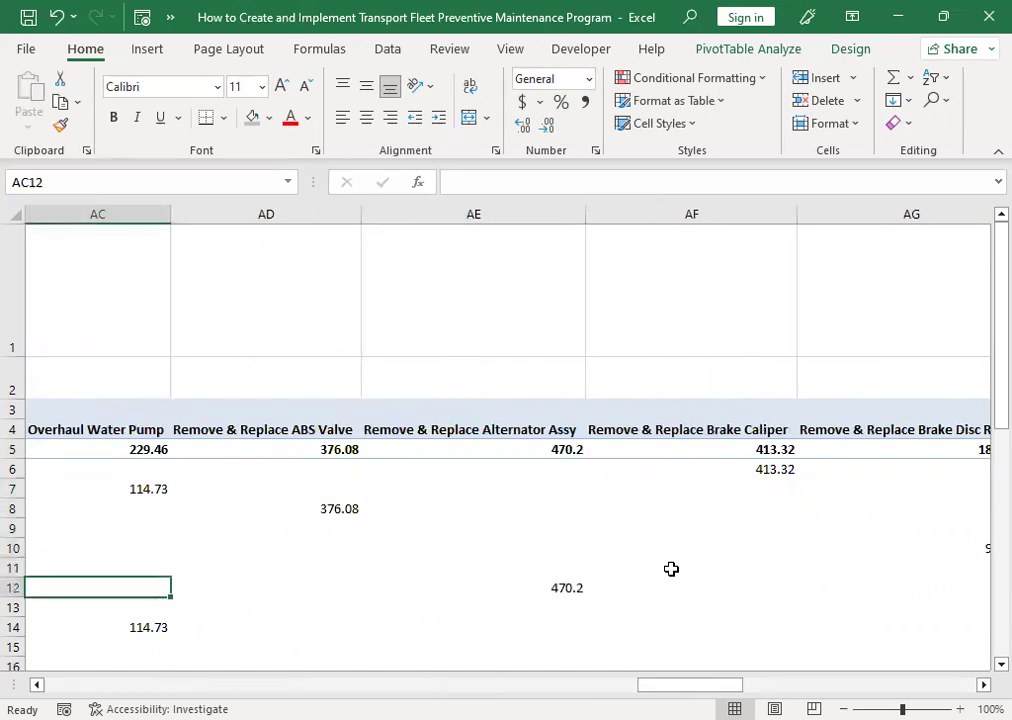
Browse the cost columns along rows 14 and 15, ending on a pivot cell
{"action": "key", "text": "Left"}
{"action": "key", "text": "Left"}
{"action": "key", "text": "Left"}
{"action": "key", "text": "Left"}
{"action": "key", "text": "Left"}
{"action": "key", "text": "Left"}
{"action": "key", "text": "Left"}
{"action": "key", "text": "Left"}
{"action": "key", "text": "Left"}
{"action": "key", "text": "Left"}
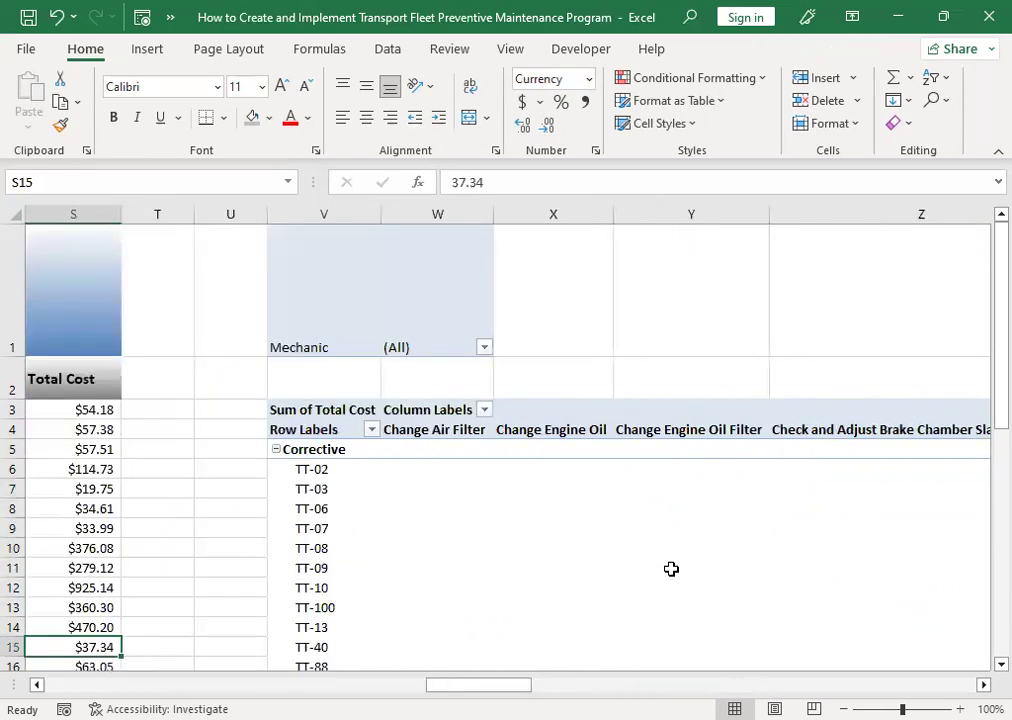
{"action": "key", "text": "Right"}
{"action": "key", "text": "Right"}
{"action": "key", "text": "Up"}
{"action": "key", "text": "Right"}
{"action": "key", "text": "Right"}
{"action": "key", "text": "Right"}
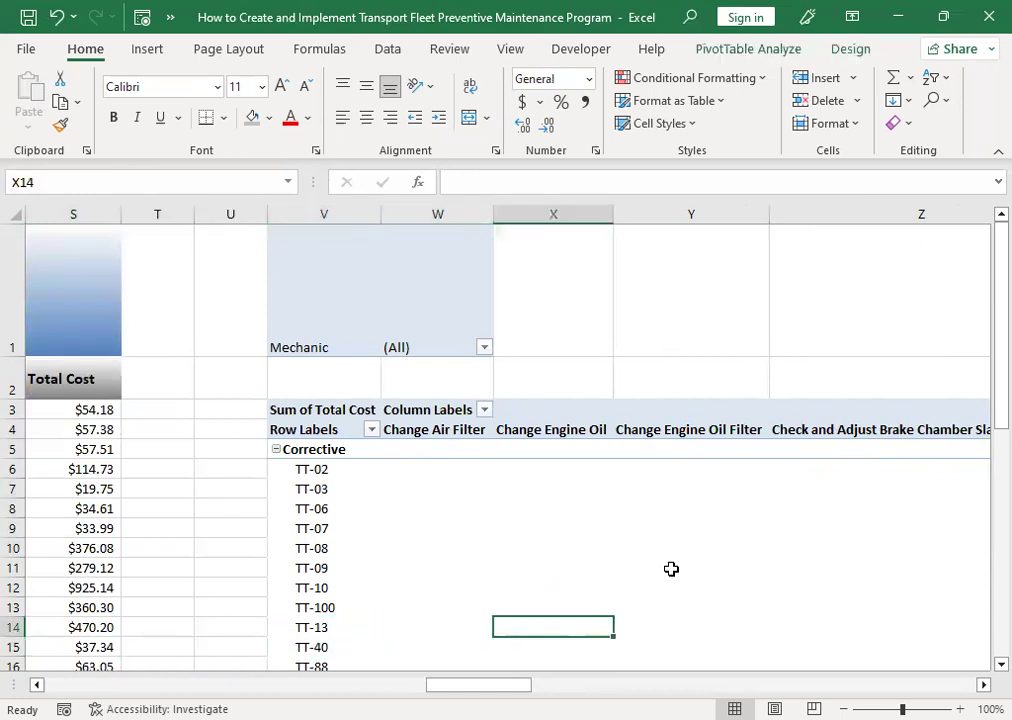
{"action": "key", "text": "Right"}
{"action": "key", "text": "Right"}
{"action": "key", "text": "Right"}
{"action": "key", "text": "Right"}
{"action": "key", "text": "Right"}
{"action": "key", "text": "Right"}
{"action": "key", "text": "Right"}
{"action": "key", "text": "Right"}
{"action": "key", "text": "Left"}
{"action": "key", "text": "Left"}
{"action": "key", "text": "Left"}
{"action": "key", "text": "Left"}
{"action": "key", "text": "Left"}
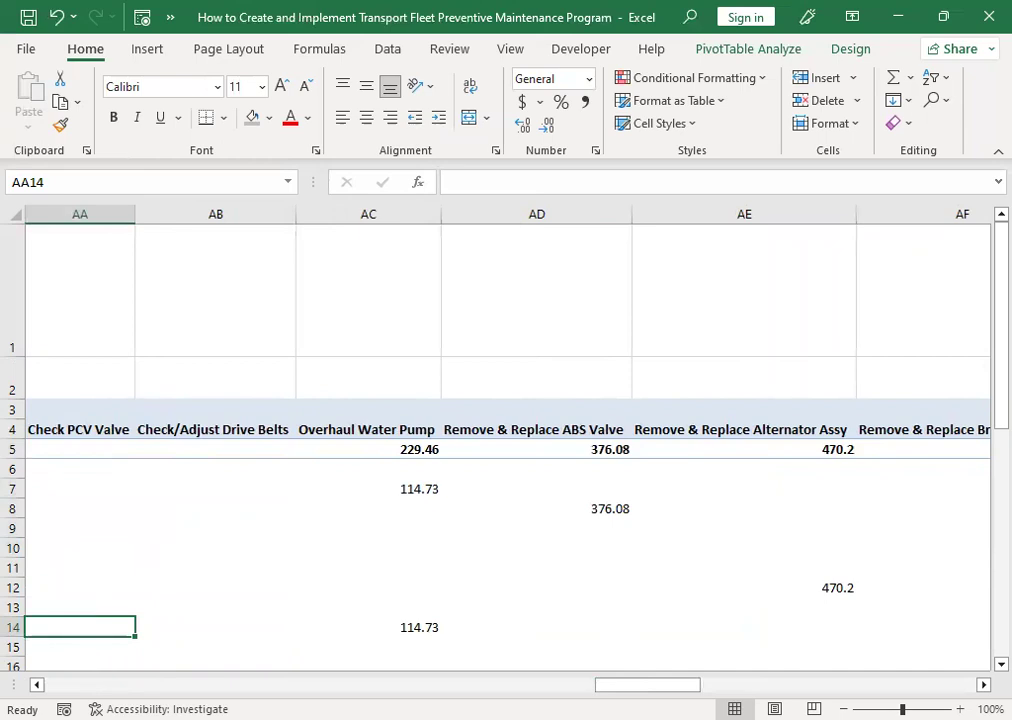
{"action": "left_click_drag", "start_coordinate": [647, 684], "coordinate": [456, 684]}
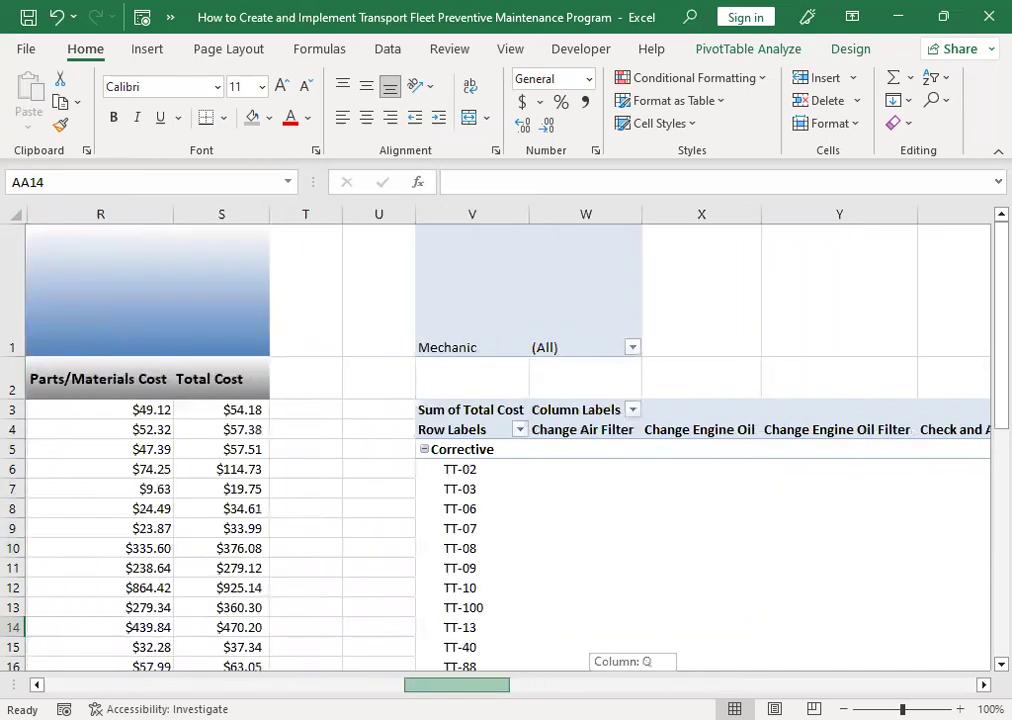
{"action": "left_click", "coordinate": [546, 540]}
Reopen the field list, move Work Description from Columns into Rows under Fleet No., and close it
{"action": "right_click", "coordinate": [552, 546]}
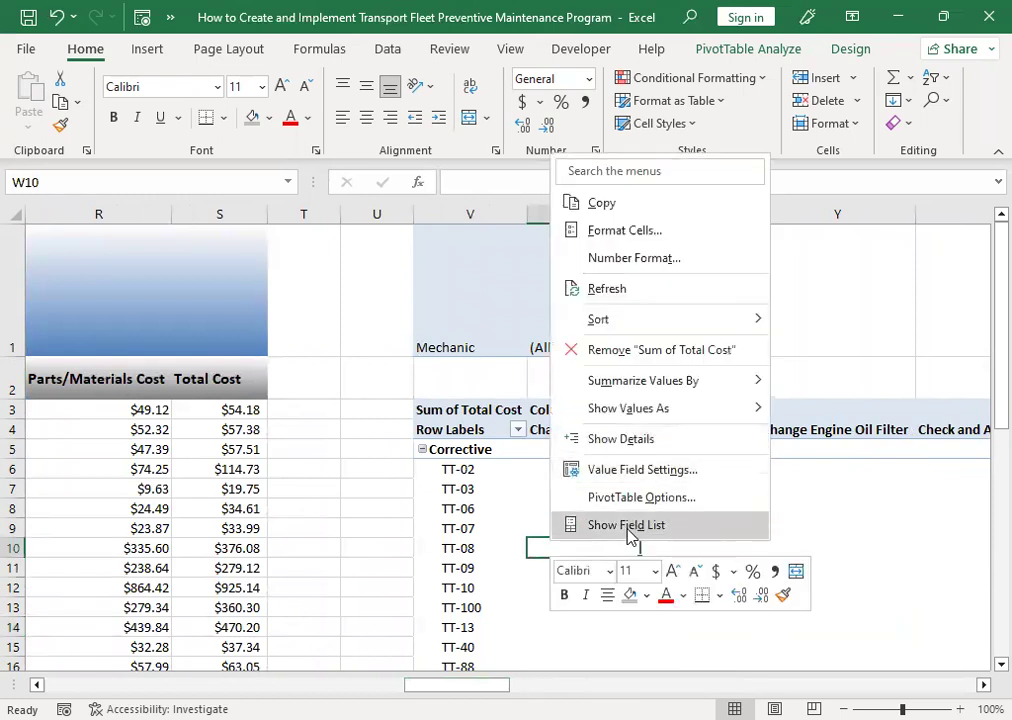
{"action": "left_click", "coordinate": [626, 528]}
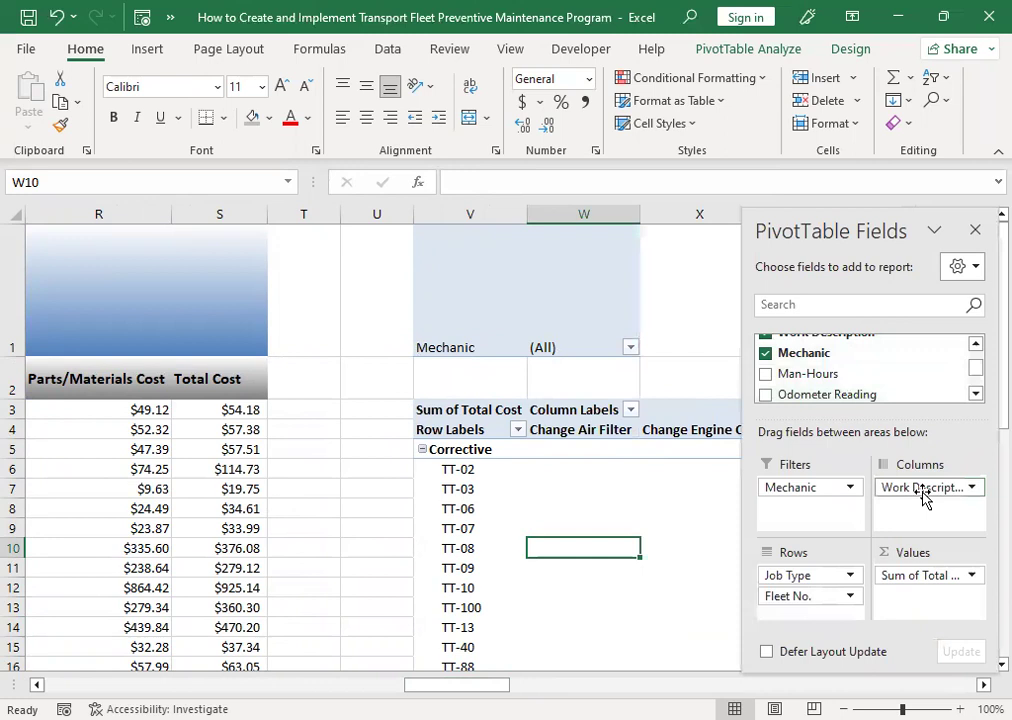
{"action": "left_click_drag", "start_coordinate": [922, 497], "coordinate": [836, 614]}
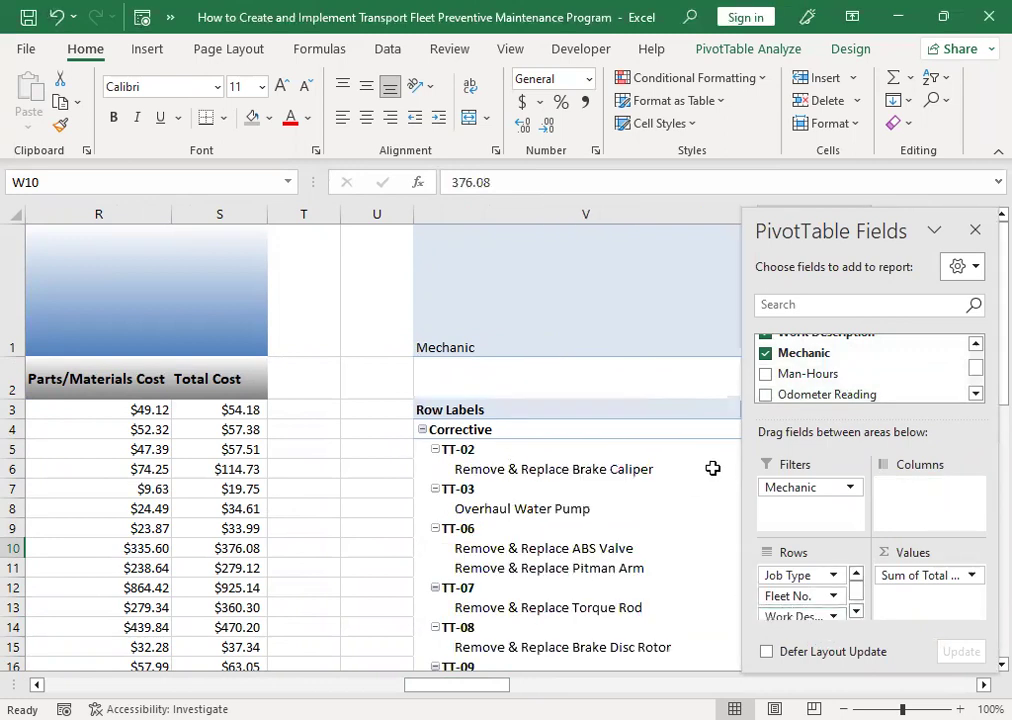
{"action": "left_click", "coordinate": [639, 300]}
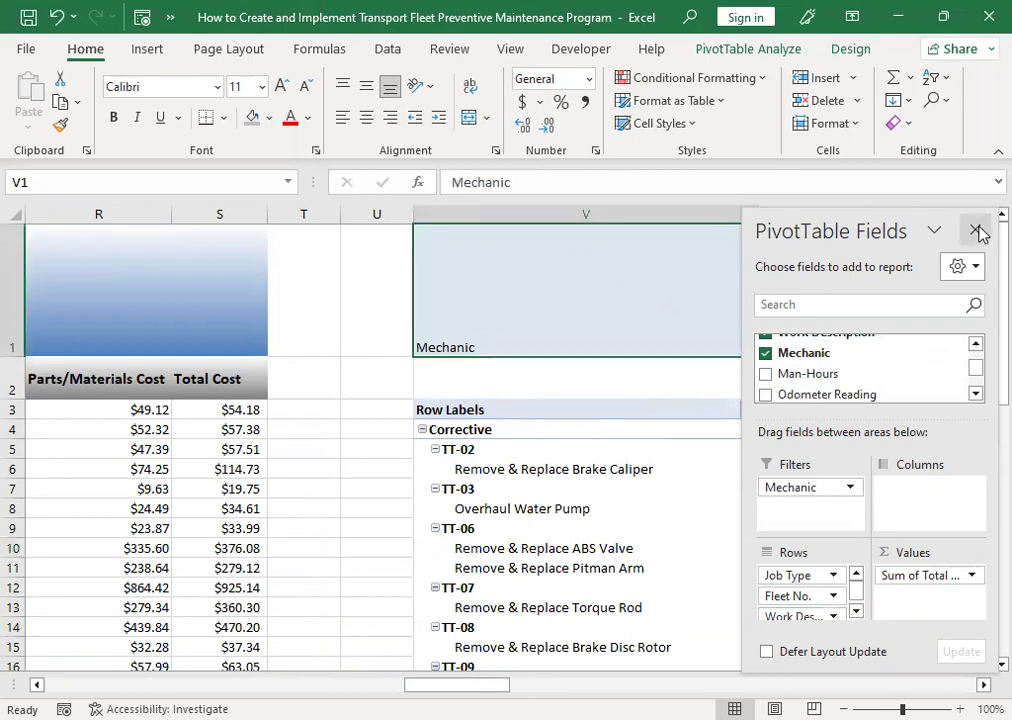
{"action": "left_click", "coordinate": [977, 231]}
{"action": "left_click_drag", "start_coordinate": [985, 337], "coordinate": [983, 309]}
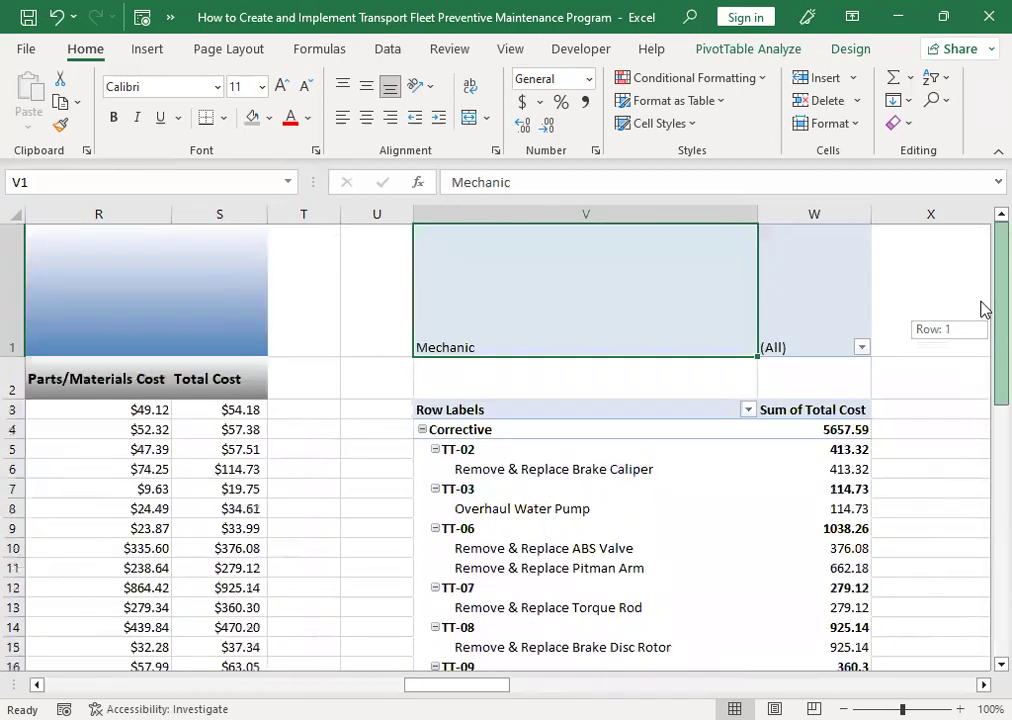
{"action": "left_click", "coordinate": [608, 510]}
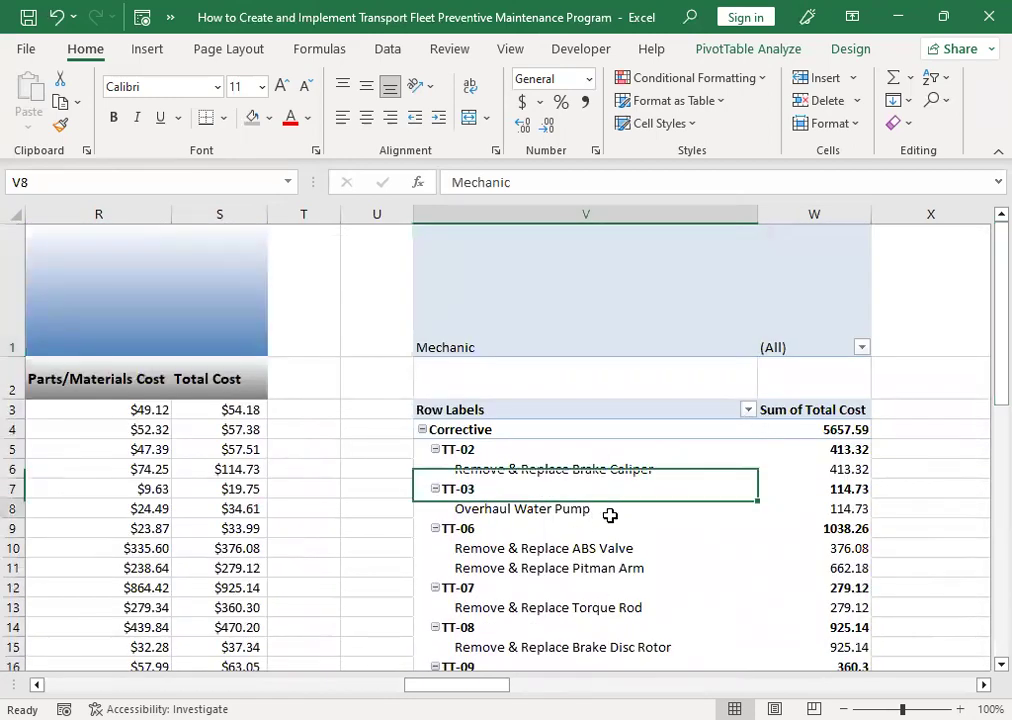
Add Parts/Materials Used to the Columns area from the reopened field list, then close it
{"action": "right_click", "coordinate": [610, 515]}
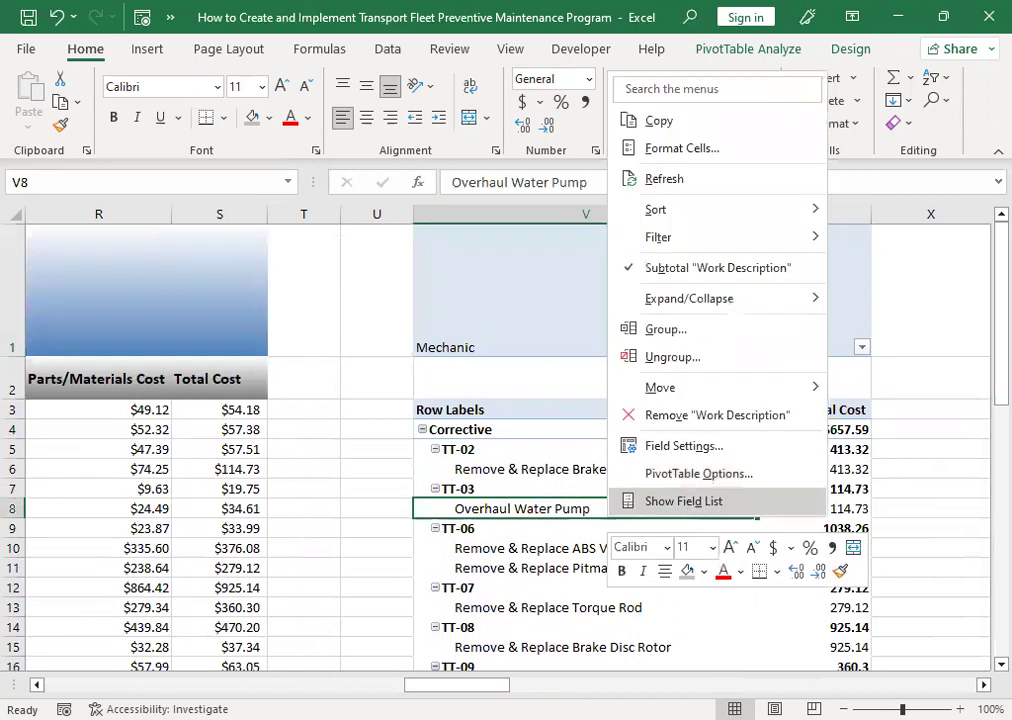
{"action": "left_click", "coordinate": [683, 501]}
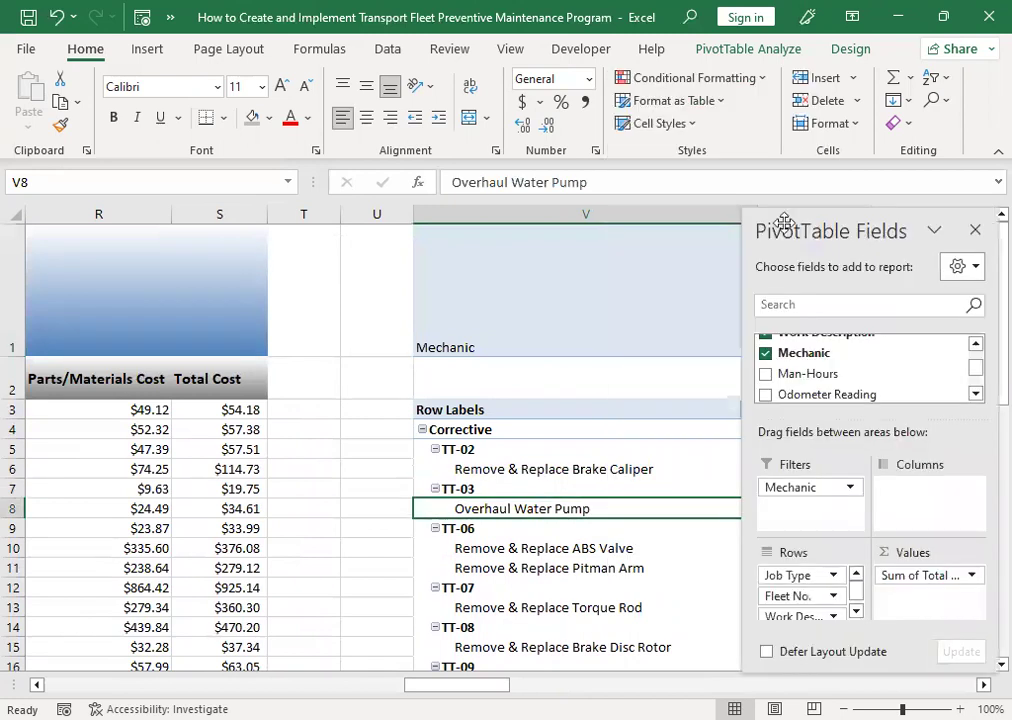
{"action": "left_click_drag", "start_coordinate": [987, 580], "coordinate": [894, 566]}
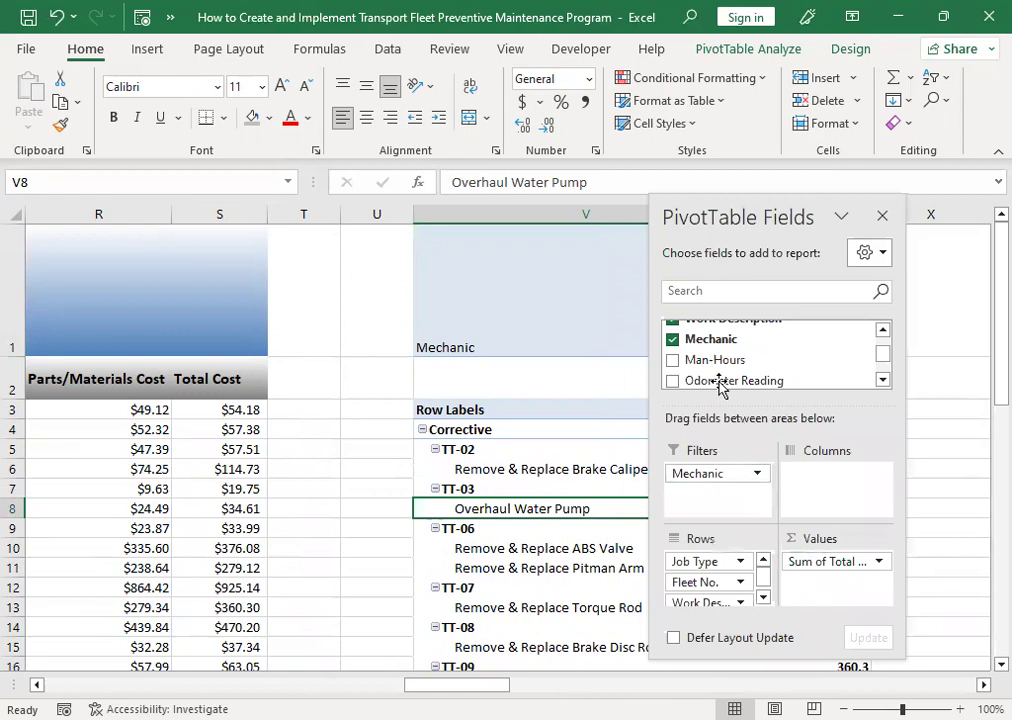
{"action": "left_click", "coordinate": [883, 381]}
{"action": "left_click", "coordinate": [883, 381]}
{"action": "left_click", "coordinate": [883, 381]}
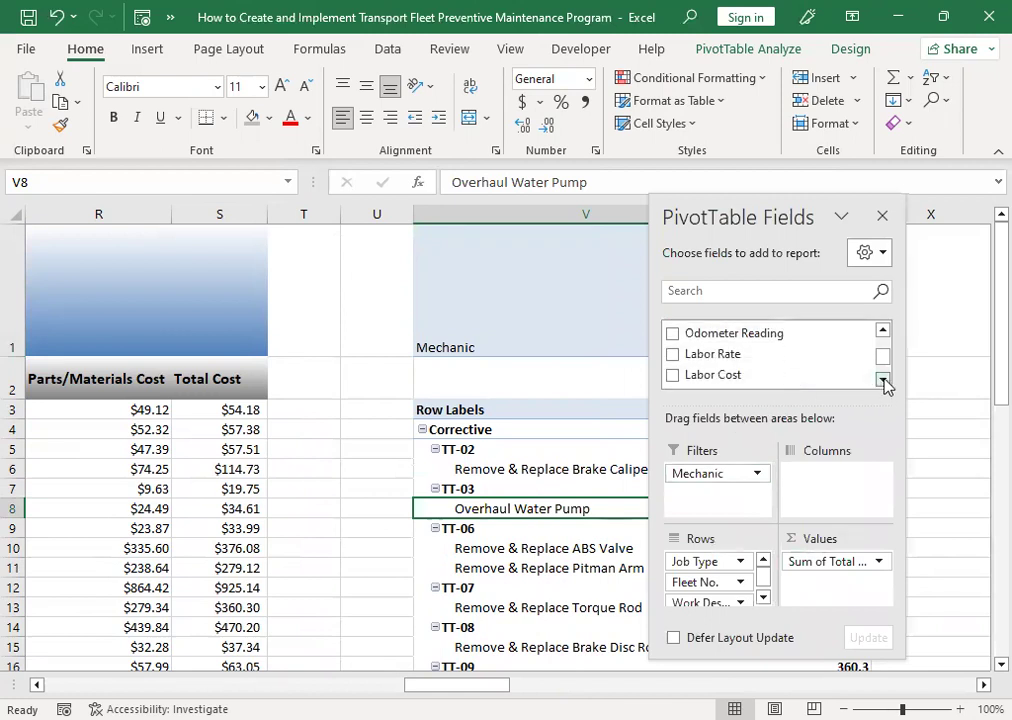
{"action": "left_click", "coordinate": [883, 381]}
{"action": "left_click", "coordinate": [883, 381]}
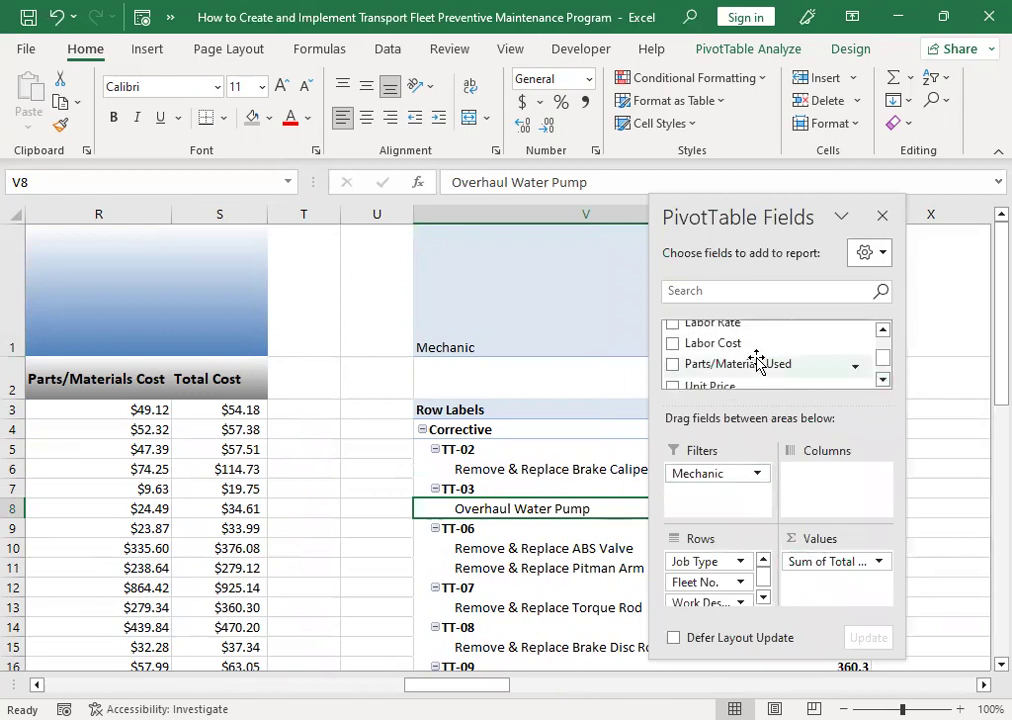
{"action": "left_click_drag", "start_coordinate": [749, 367], "coordinate": [806, 485]}
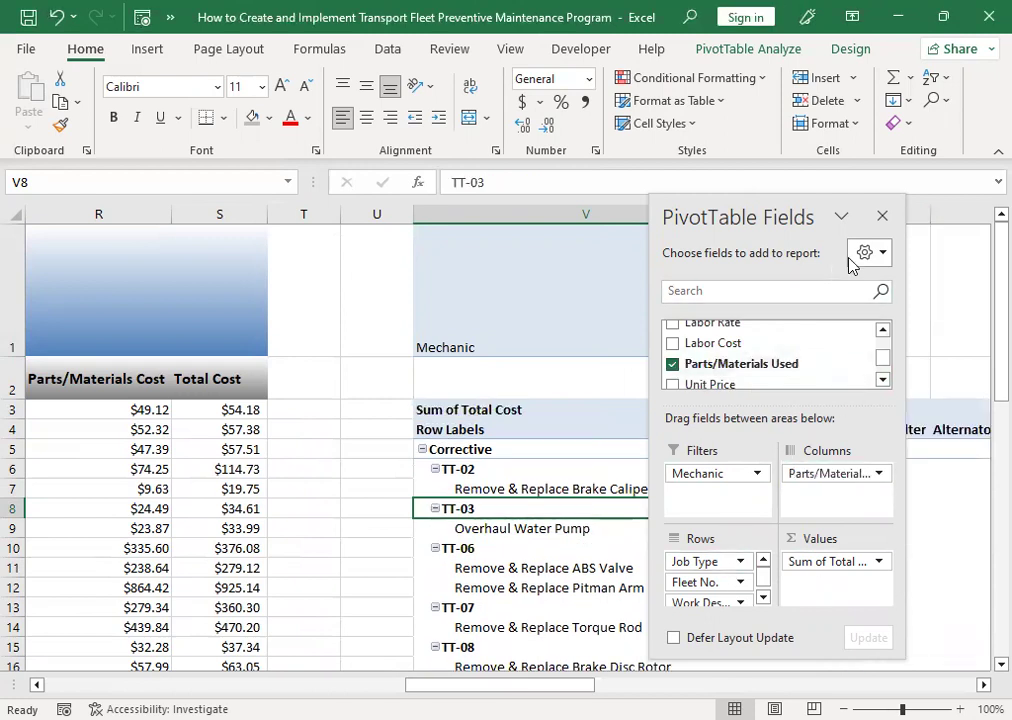
{"action": "left_click", "coordinate": [882, 216]}
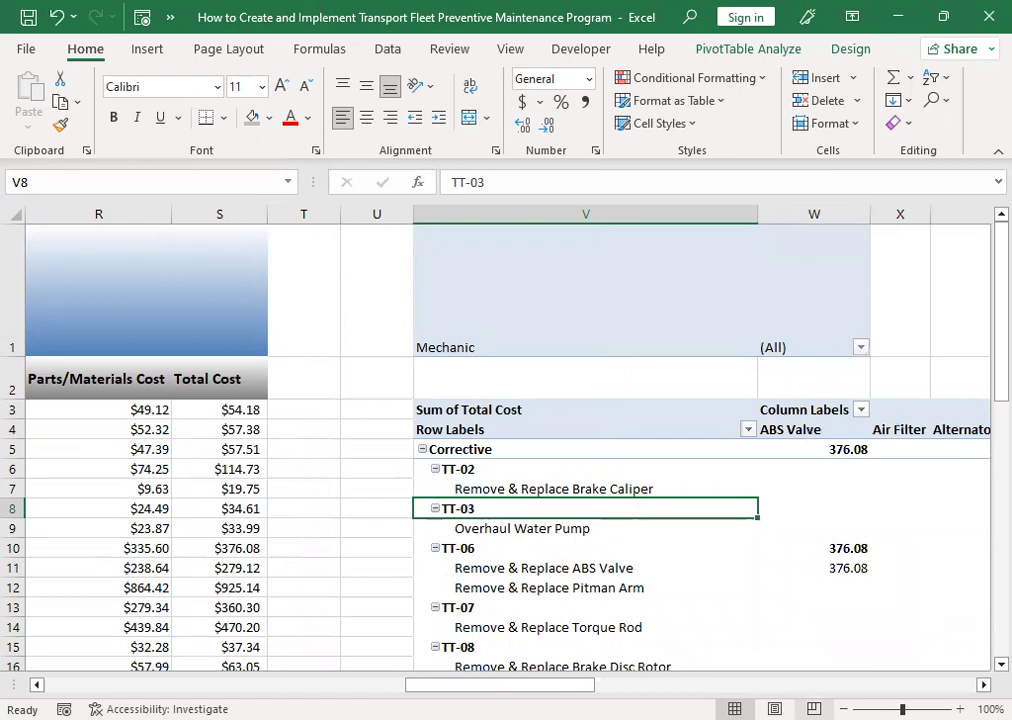
Scroll the part columns and inspect the Brake Caliper, Torque Rod and Water Pump rows
{"action": "left_click_drag", "start_coordinate": [500, 684], "coordinate": [606, 684]}
{"action": "left_click_drag", "start_coordinate": [982, 352], "coordinate": [983, 345]}
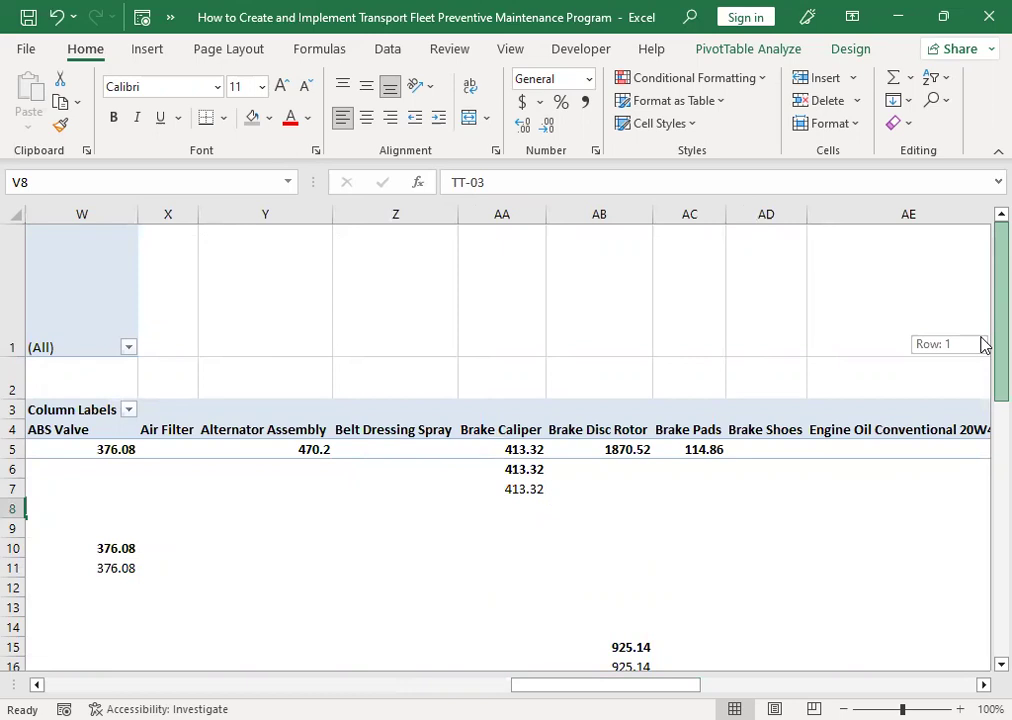
{"action": "left_click_drag", "start_coordinate": [983, 345], "coordinate": [984, 346]}
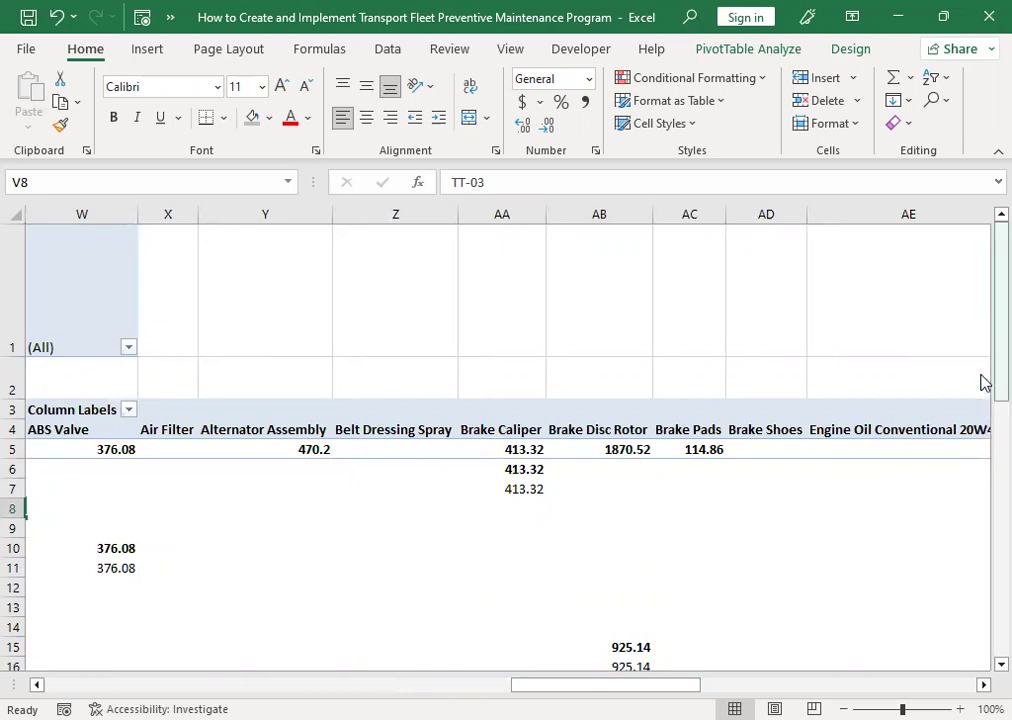
{"action": "mouse_move", "coordinate": [982, 381]}
{"action": "left_mouse_down"}
{"action": "mouse_move", "coordinate": [983, 393]}
{"action": "mouse_move", "coordinate": [983, 381]}
{"action": "left_mouse_up"}
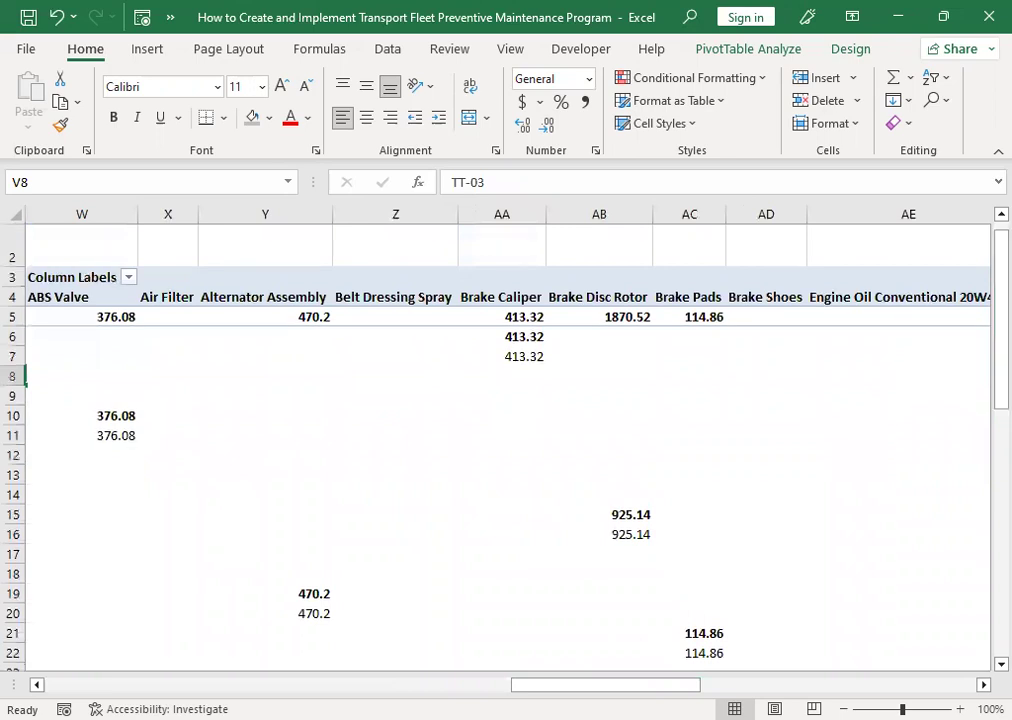
{"action": "left_click_drag", "start_coordinate": [605, 684], "coordinate": [564, 684]}
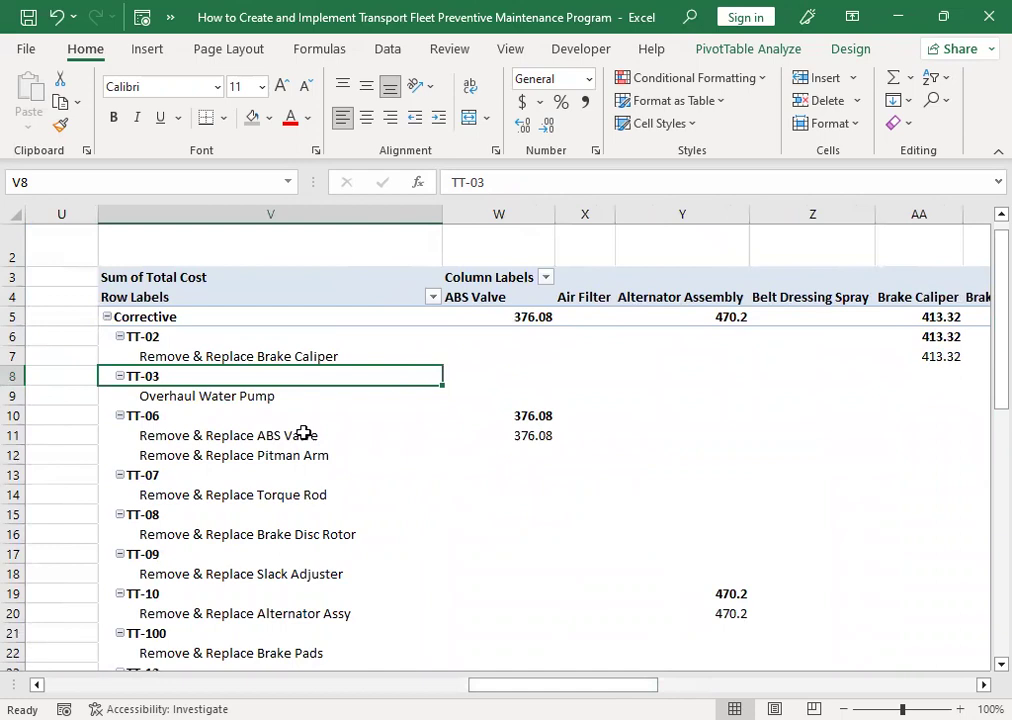
{"action": "left_click", "coordinate": [238, 357]}
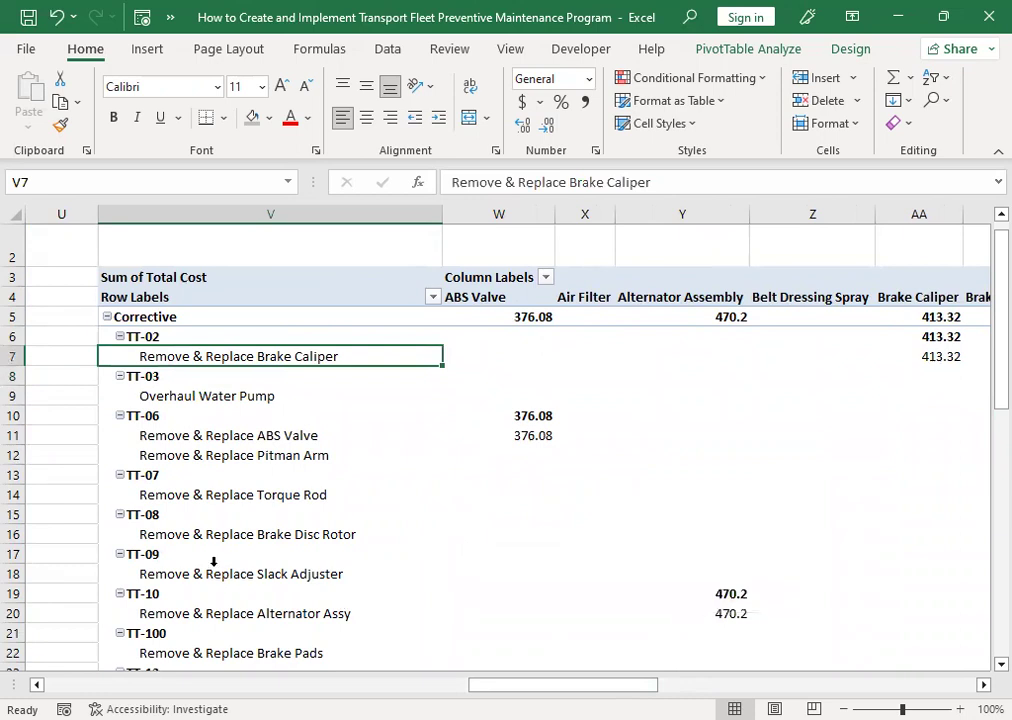
{"action": "left_click", "coordinate": [234, 495]}
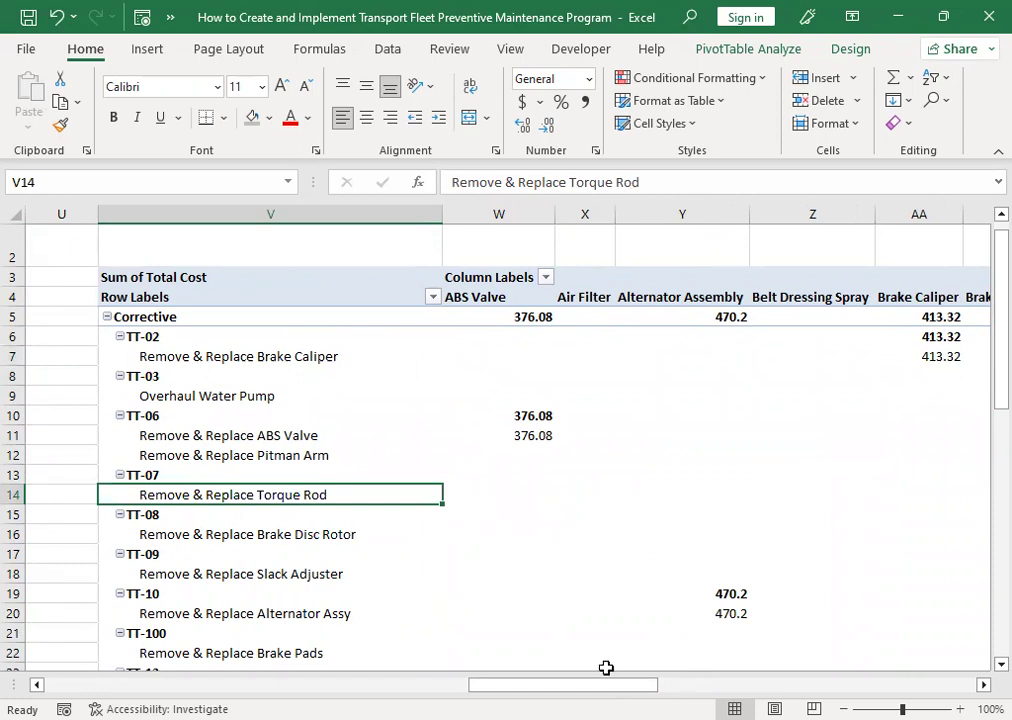
{"action": "left_click", "coordinate": [429, 396]}
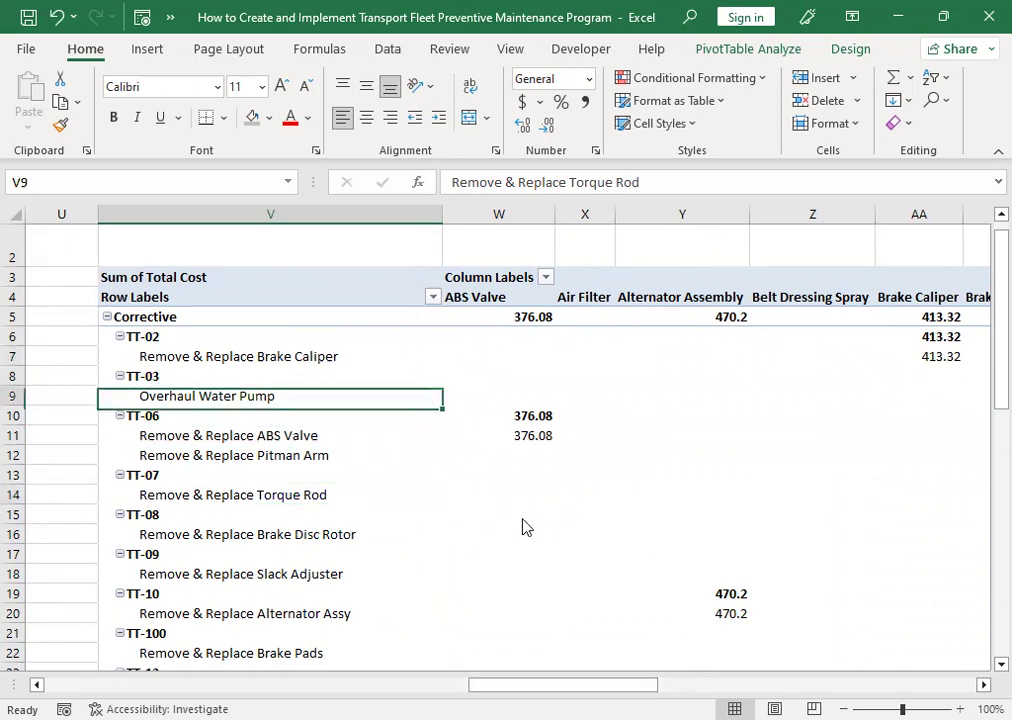
Reopen and close the field list, scroll back to column A, and return via Fleet Tracker
{"action": "right_click", "coordinate": [433, 396]}
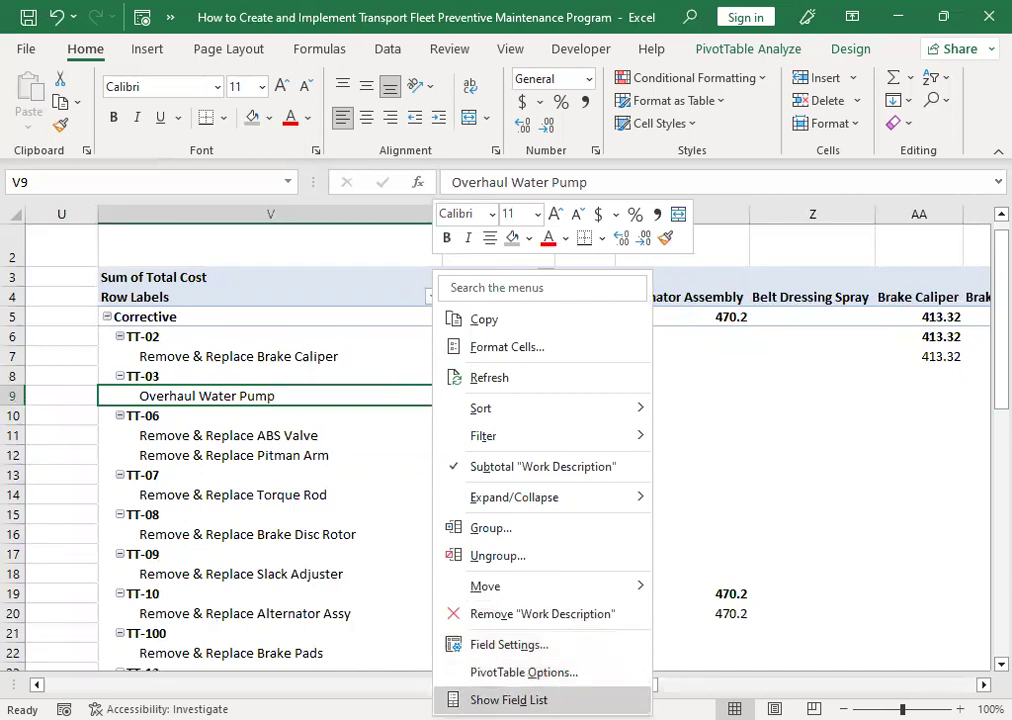
{"action": "key", "text": "Return"}
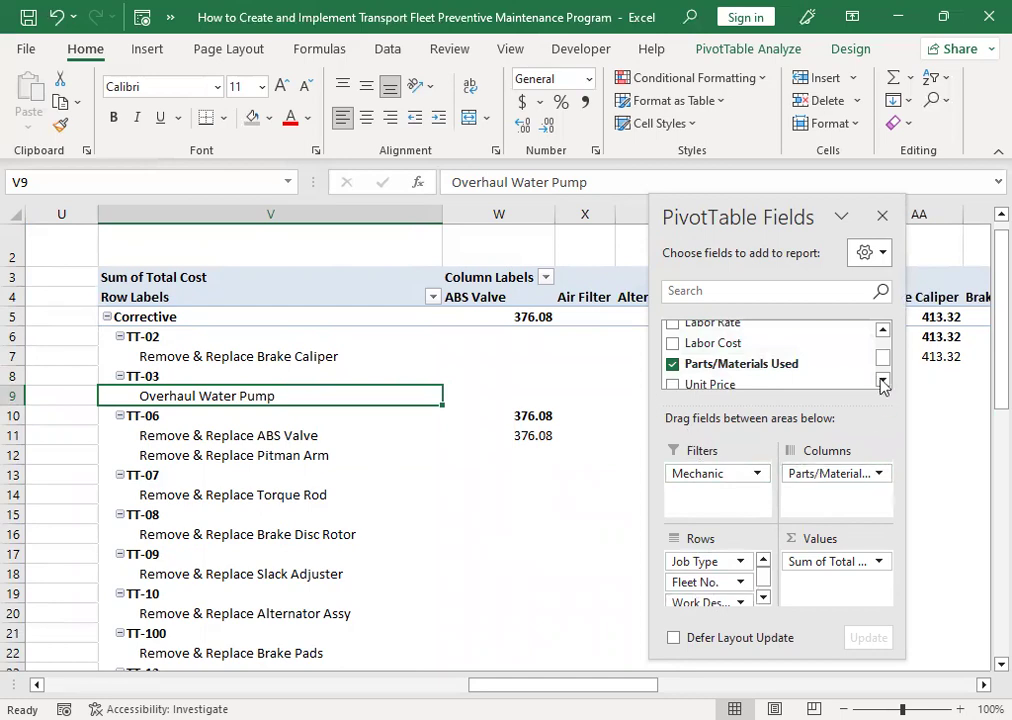
{"action": "left_click", "coordinate": [886, 217]}
{"action": "left_click_drag", "start_coordinate": [563, 685], "coordinate": [95, 680]}
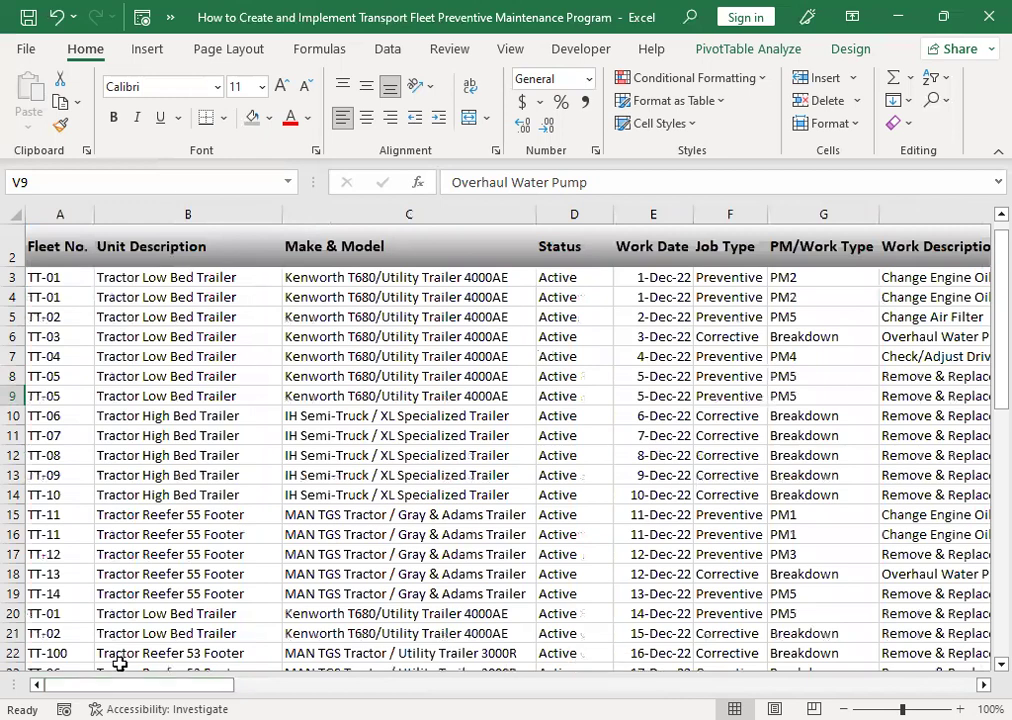
{"action": "scroll", "coordinate": [269, 639], "scroll_direction": "up", "scroll_amount": 2}
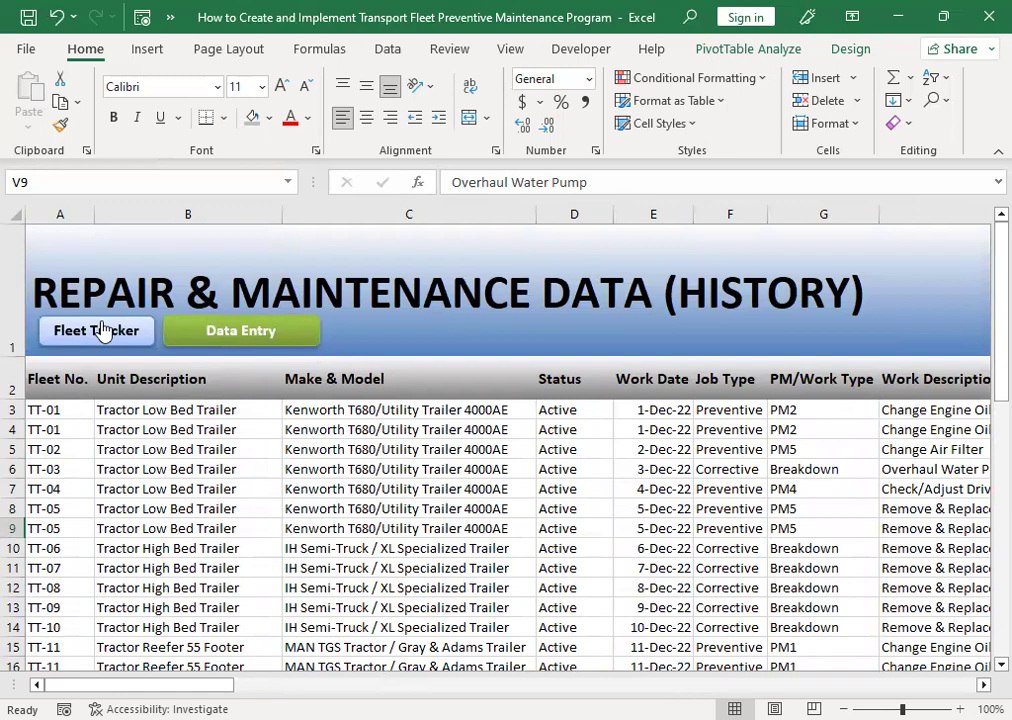
{"action": "left_click", "coordinate": [100, 330]}
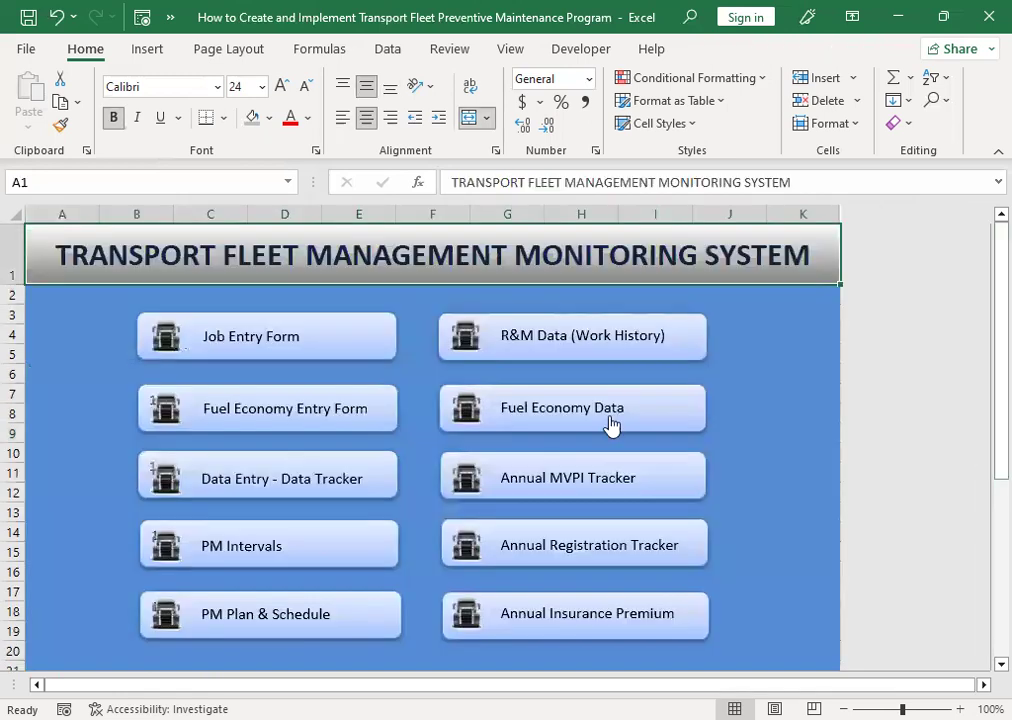
Open the Fuel Economy Entry Form and view the Fleet Operation Fuel Economy report sheet
{"action": "left_click", "coordinate": [315, 405]}
{"action": "scroll", "coordinate": [819, 491], "scroll_direction": "down", "scroll_amount": 1}
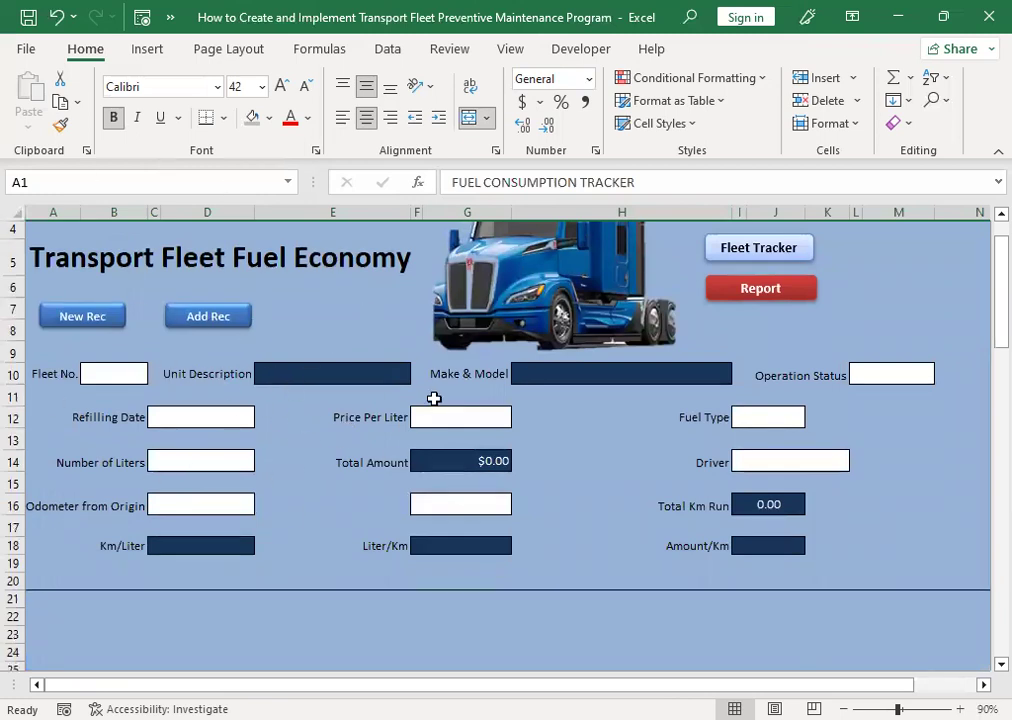
{"action": "left_click", "coordinate": [748, 287]}
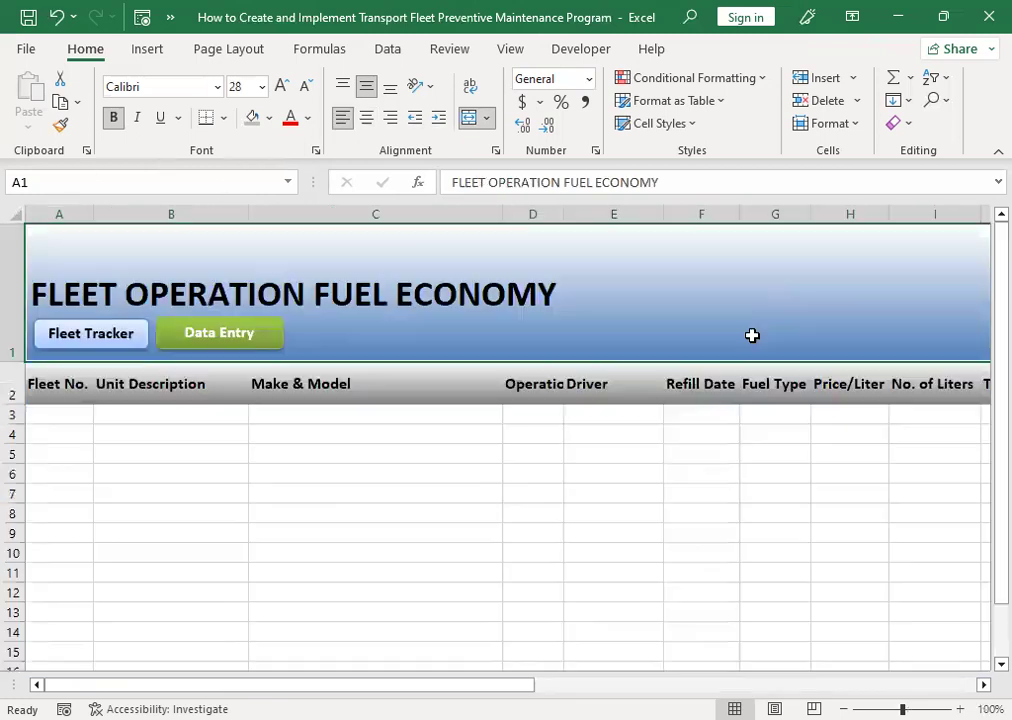
{"action": "left_click", "coordinate": [160, 436]}
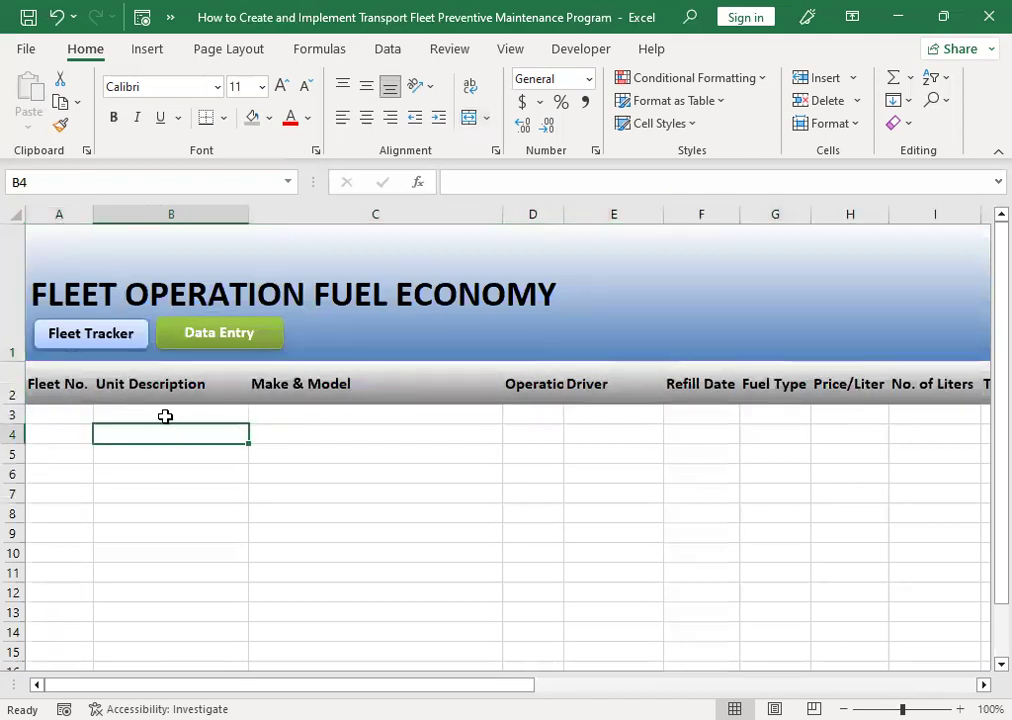
Return to the Fuel Consumption Tracker data-entry form and select its Fleet No. field
{"action": "left_click", "coordinate": [233, 342]}
{"action": "scroll", "coordinate": [430, 550], "scroll_direction": "down", "scroll_amount": 1}
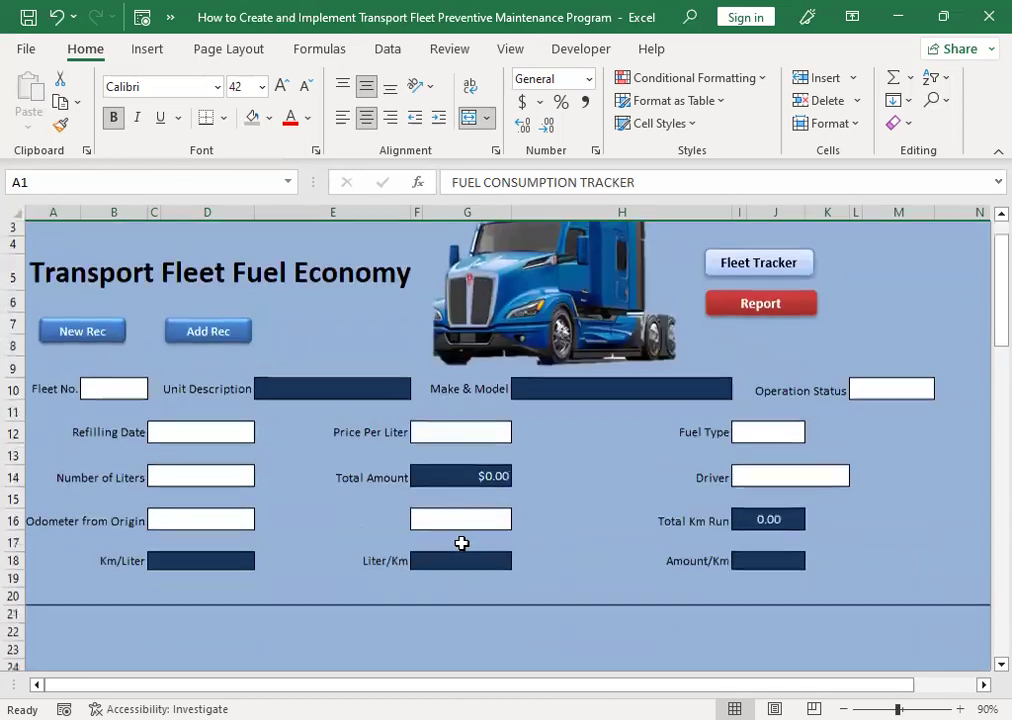
{"action": "left_click", "coordinate": [94, 368]}
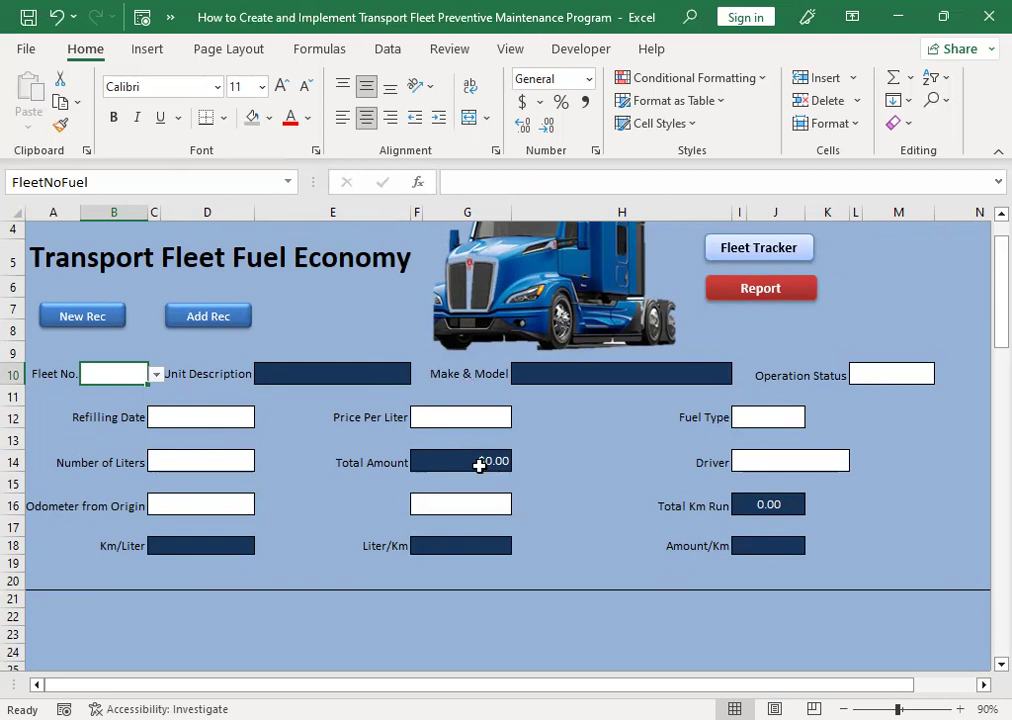
{"action": "scroll", "coordinate": [517, 465], "scroll_direction": "up", "scroll_amount": 1}
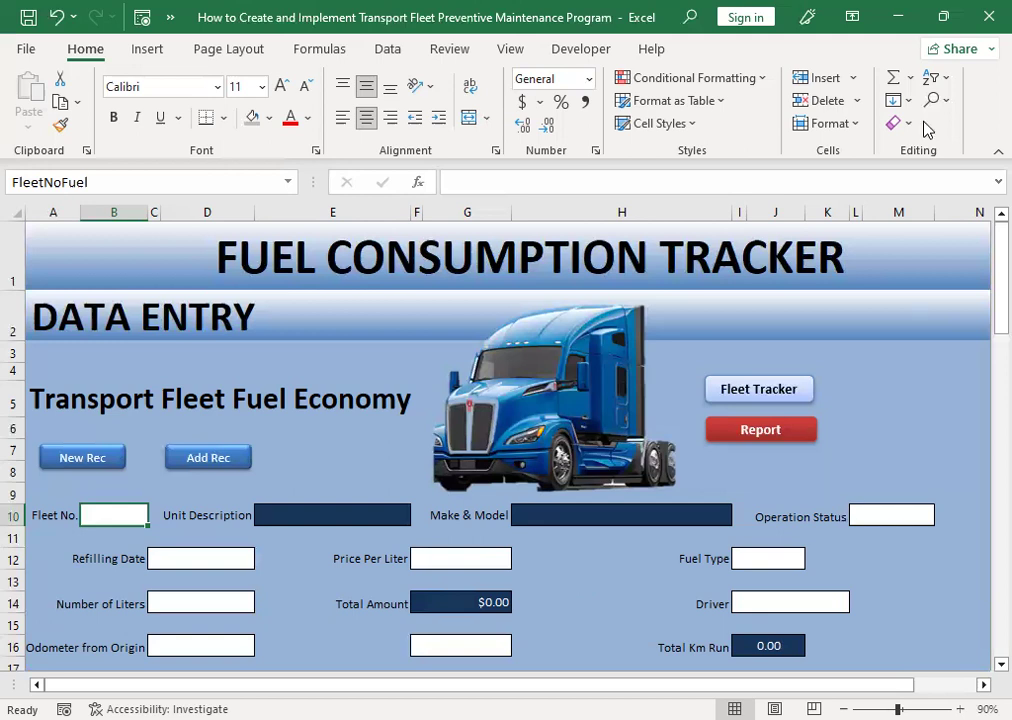
Find the first empty Fleet No. row in the fuel economy report, then return to the Data Entry form
{"action": "left_click", "coordinate": [762, 431]}
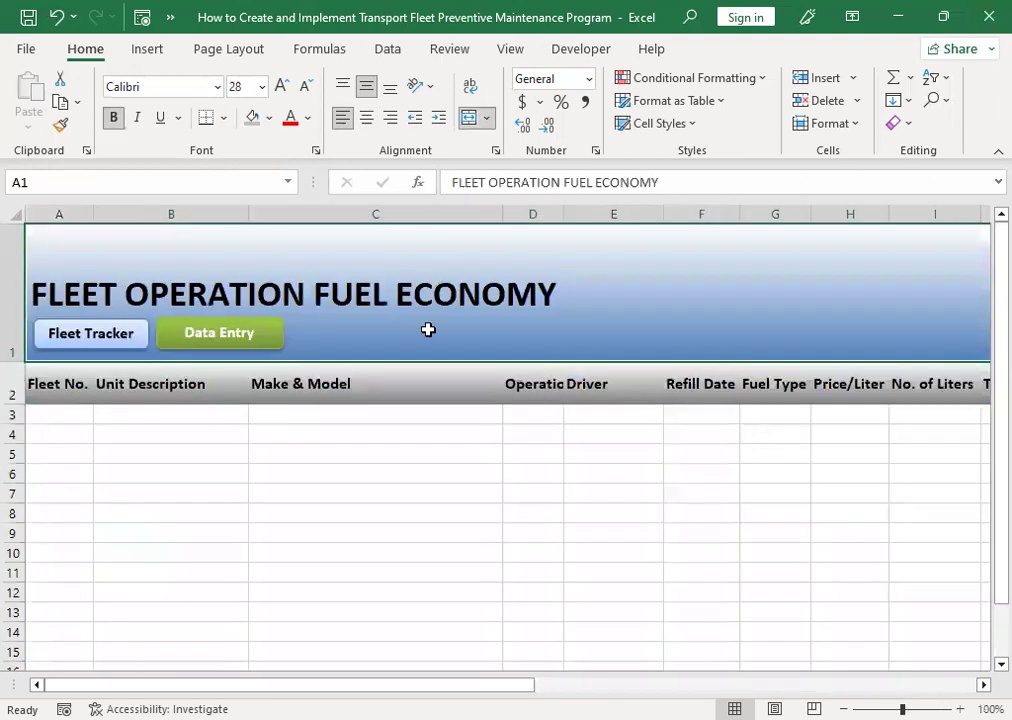
{"action": "left_click_drag", "start_coordinate": [188, 410], "coordinate": [205, 432]}
{"action": "left_click", "coordinate": [336, 492]}
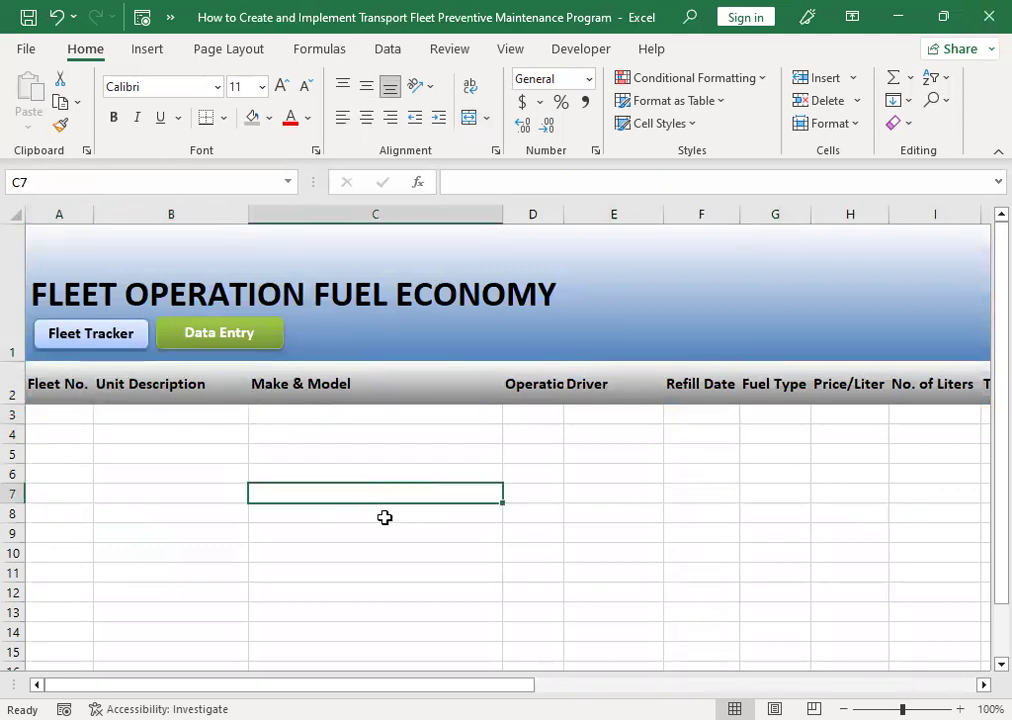
{"action": "left_click", "coordinate": [210, 452]}
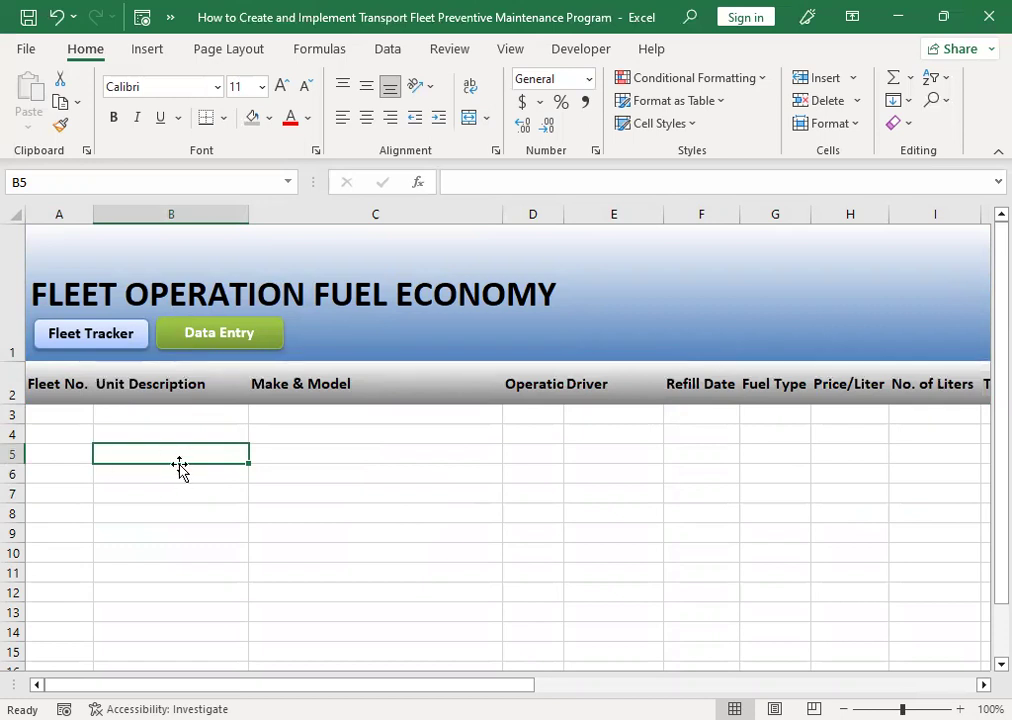
{"action": "left_click", "coordinate": [165, 416]}
{"action": "left_click", "coordinate": [74, 422]}
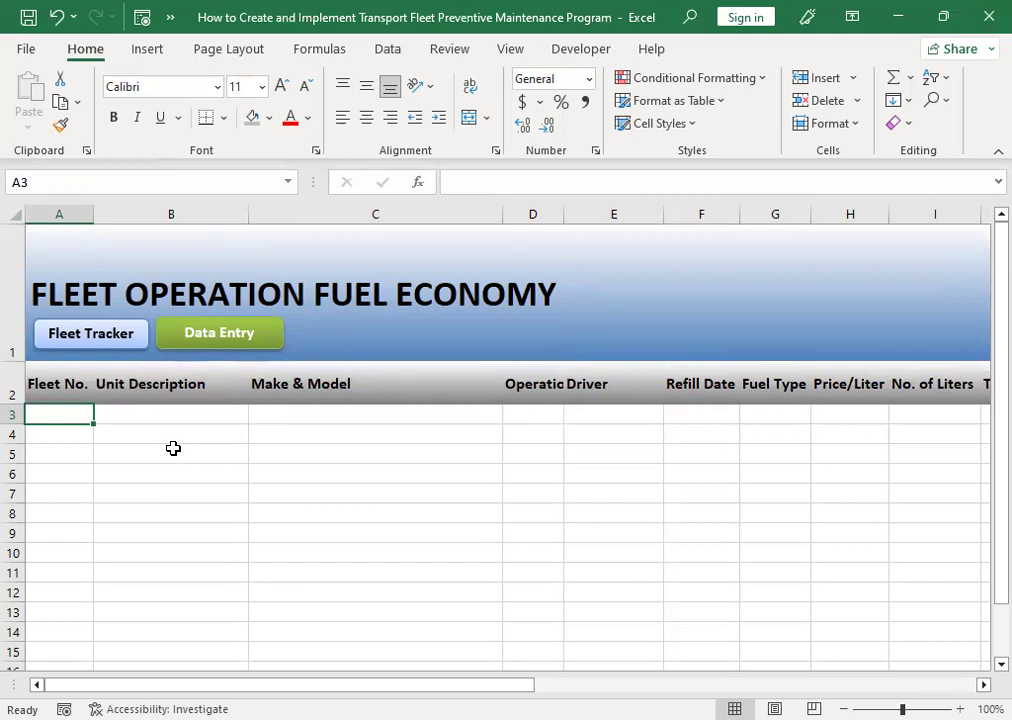
{"action": "left_click", "coordinate": [208, 342]}
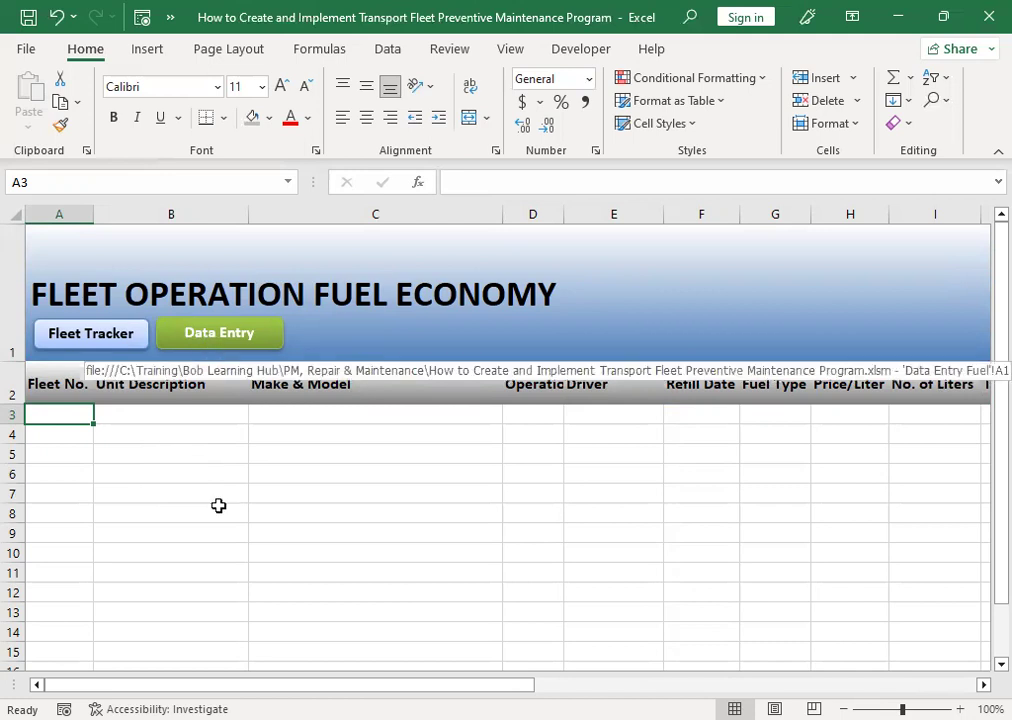
{"action": "scroll", "coordinate": [290, 477], "scroll_direction": "down", "scroll_amount": 1}
{"action": "scroll", "coordinate": [300, 495], "scroll_direction": "up", "scroll_amount": 2}
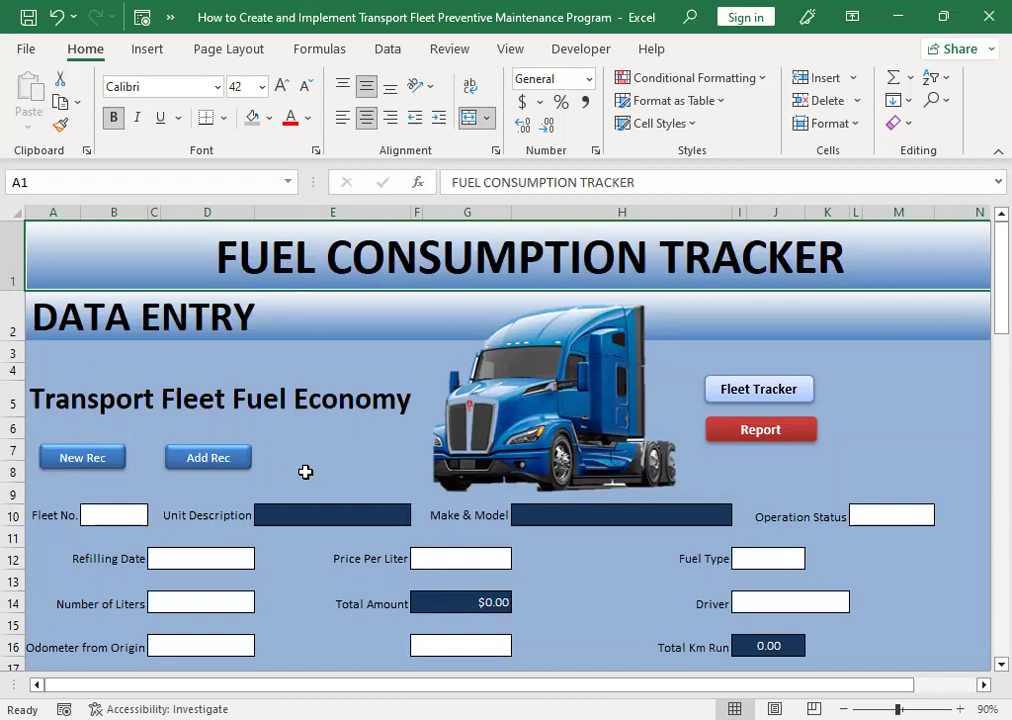
Set Fleet No. to TT-01 and Operation Status to Active on the form
{"action": "left_click", "coordinate": [116, 517]}
{"action": "left_click", "coordinate": [155, 516]}
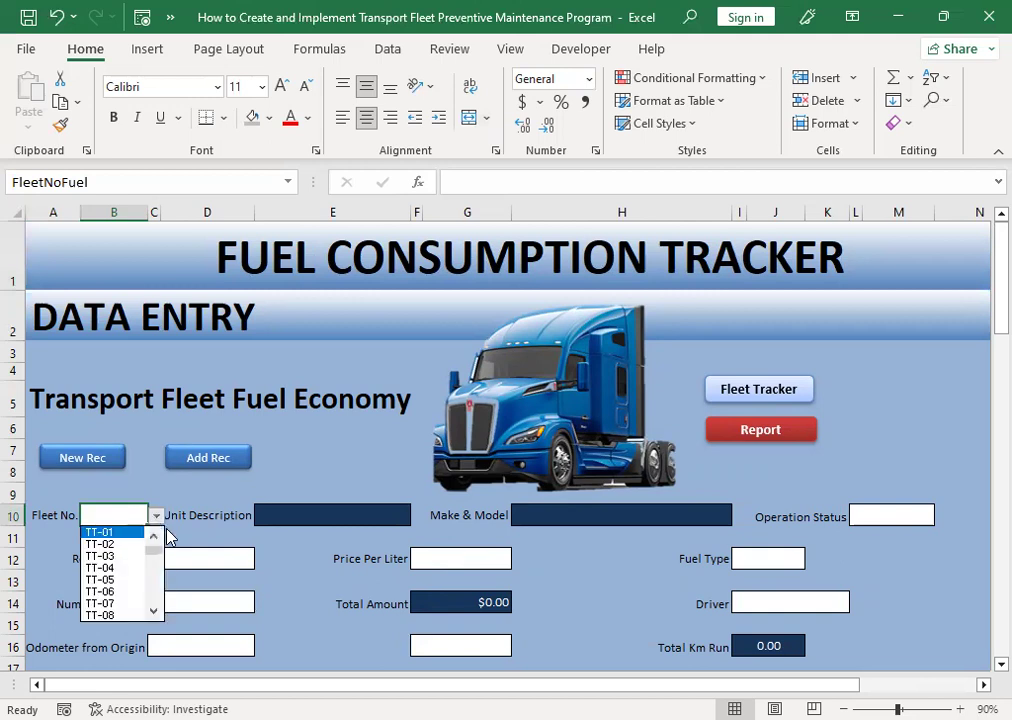
{"action": "left_click", "coordinate": [126, 534]}
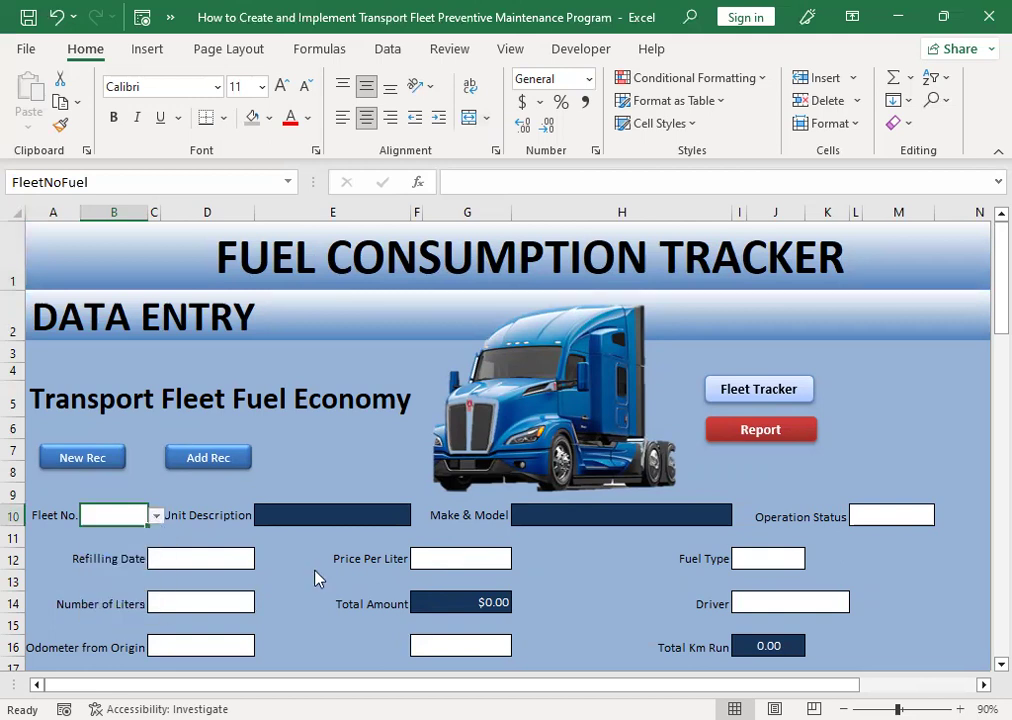
{"action": "left_click", "coordinate": [878, 515]}
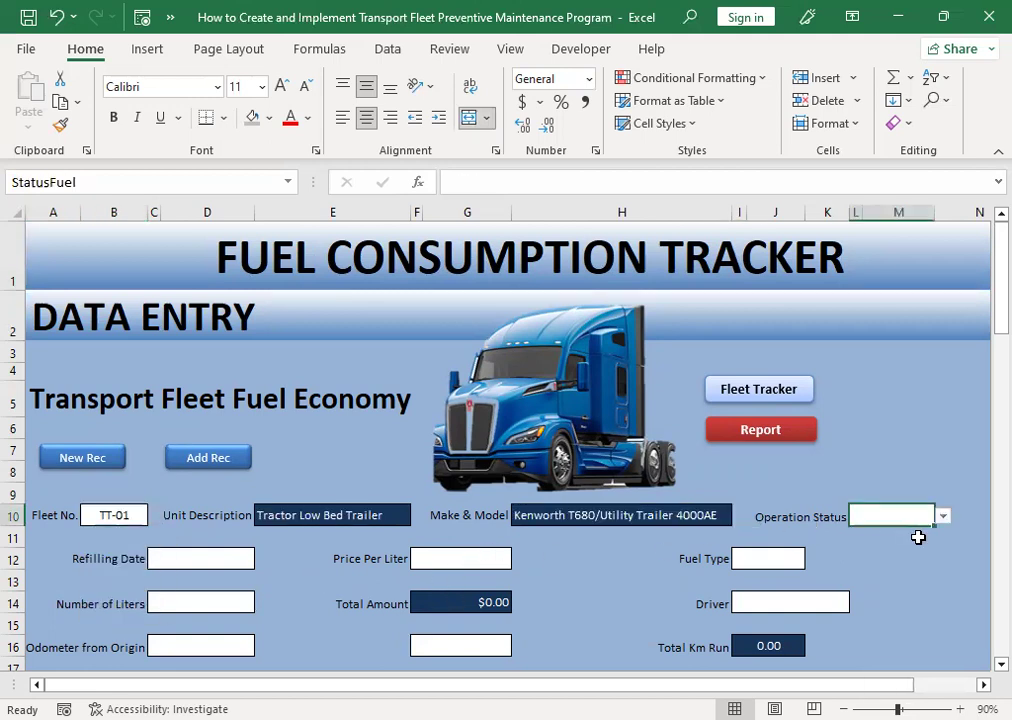
{"action": "left_click", "coordinate": [941, 516]}
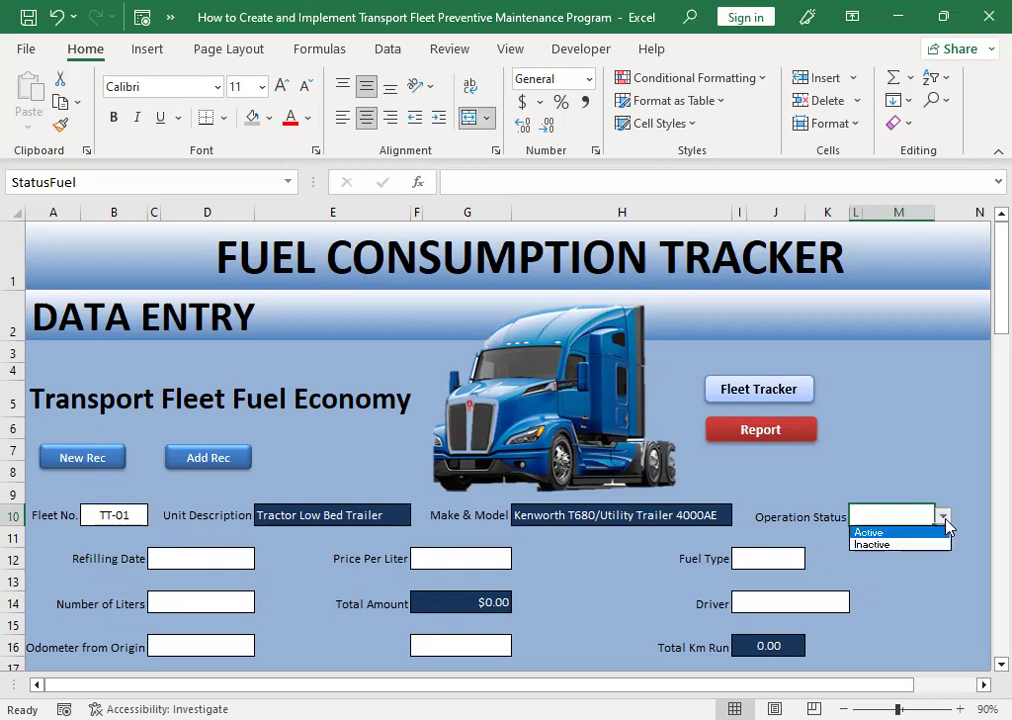
{"action": "left_click", "coordinate": [893, 533]}
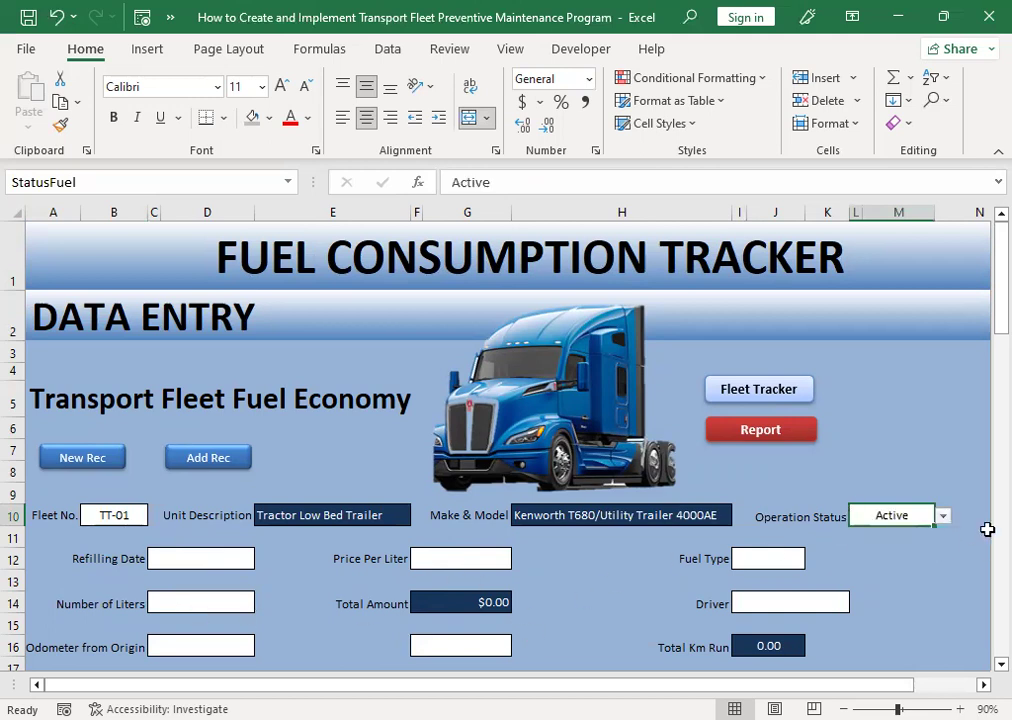
Enter 1/1/23 as the Refilling Date, shown as 01-Jan-23
{"action": "left_click", "coordinate": [188, 558]}
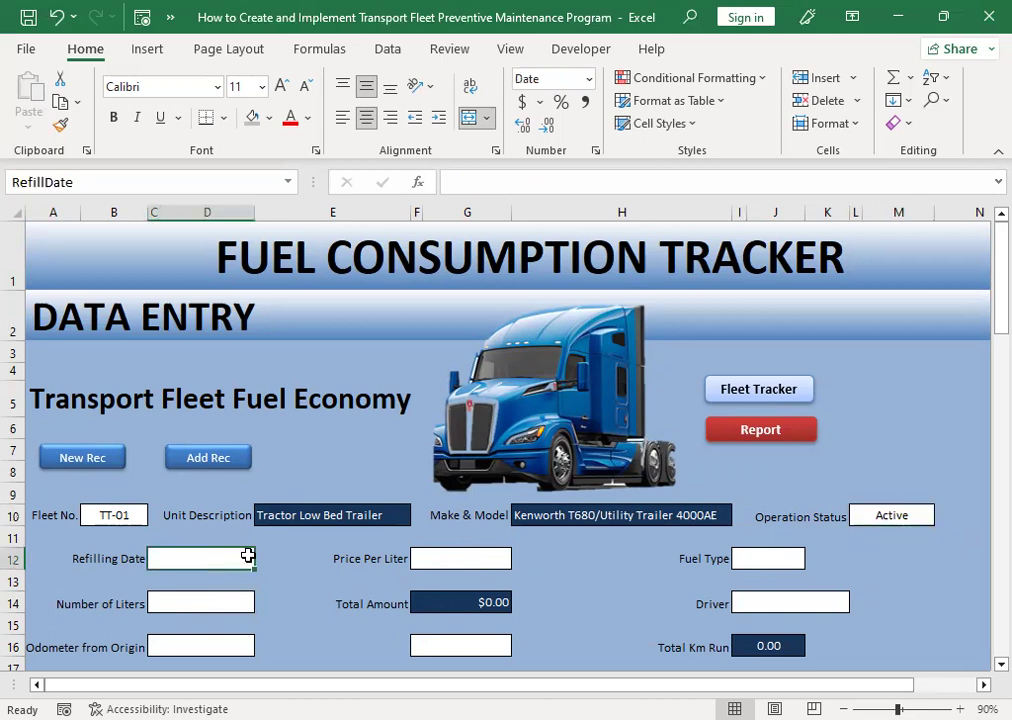
{"action": "type", "text": "1/1/"}
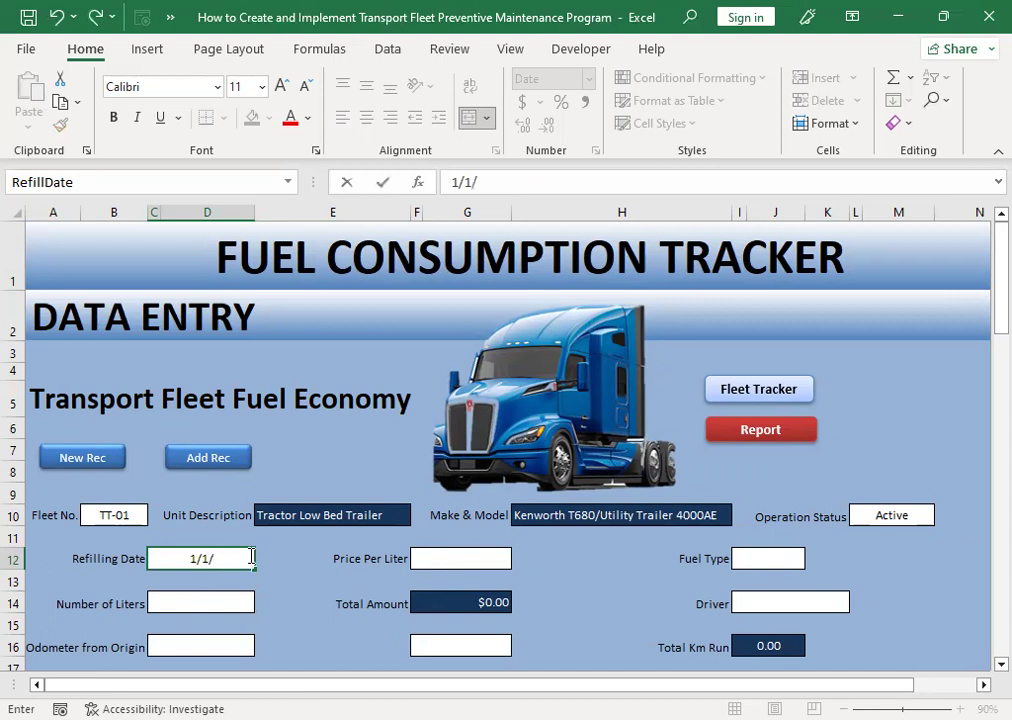
{"action": "type", "text": "23"}
{"action": "key", "text": "Tab"}
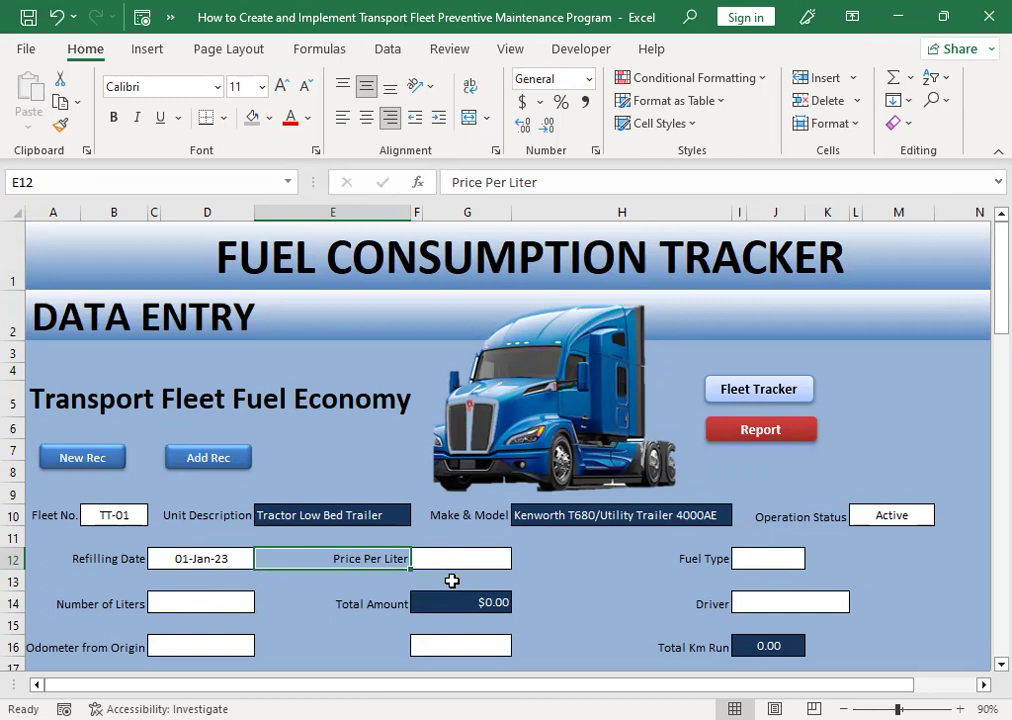
{"action": "left_click", "coordinate": [457, 564]}
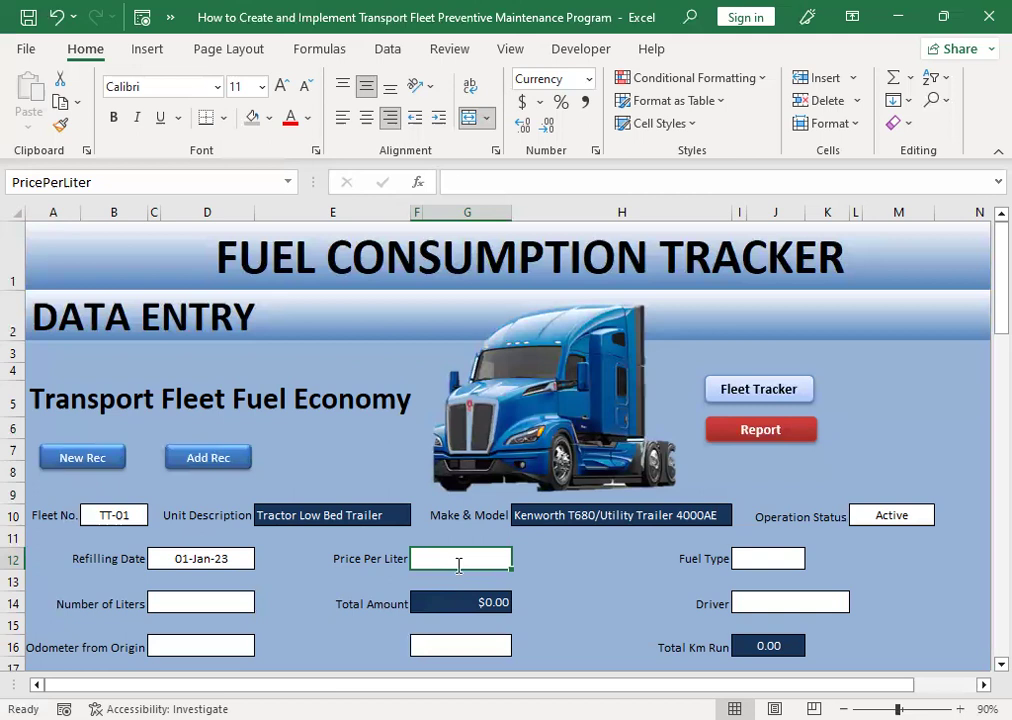
Enter 1.256 as Price Per Liter, then overwrite it with 4.754
{"action": "type", "text": "1.256"}
{"action": "key", "text": "Return"}
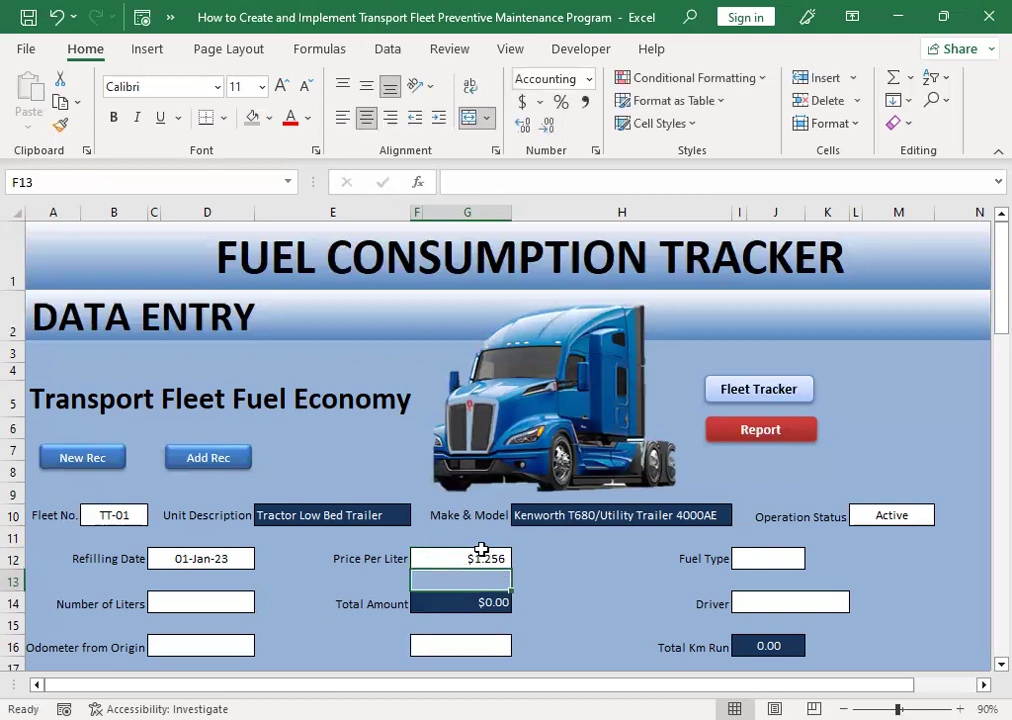
{"action": "left_click", "coordinate": [480, 542]}
{"action": "left_click", "coordinate": [481, 557]}
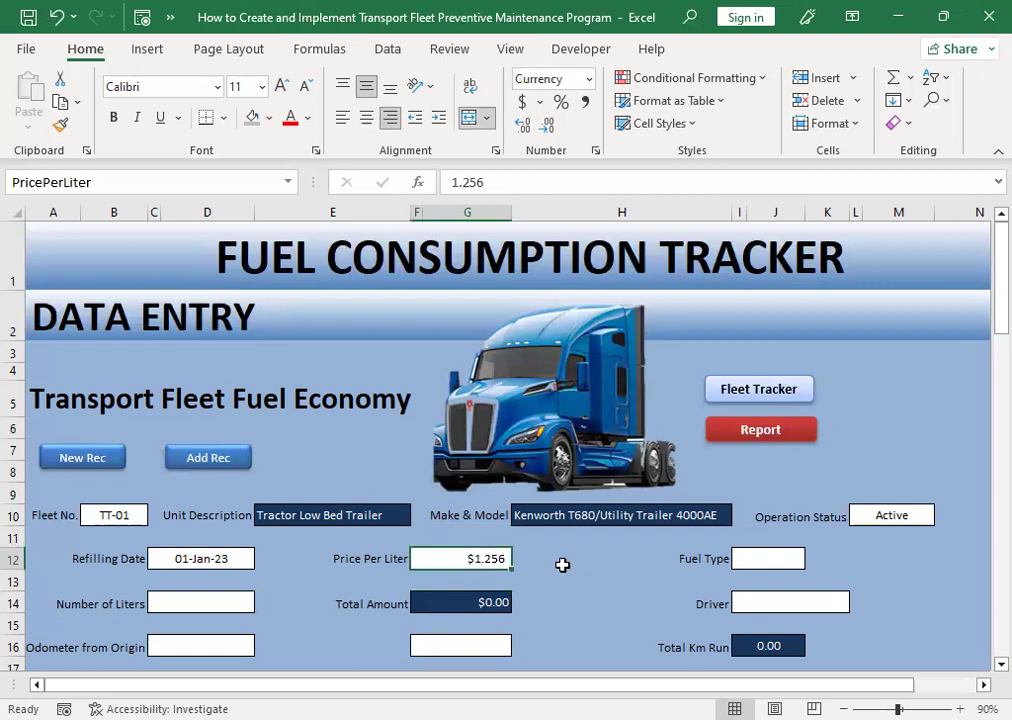
{"action": "type", "text": "4."}
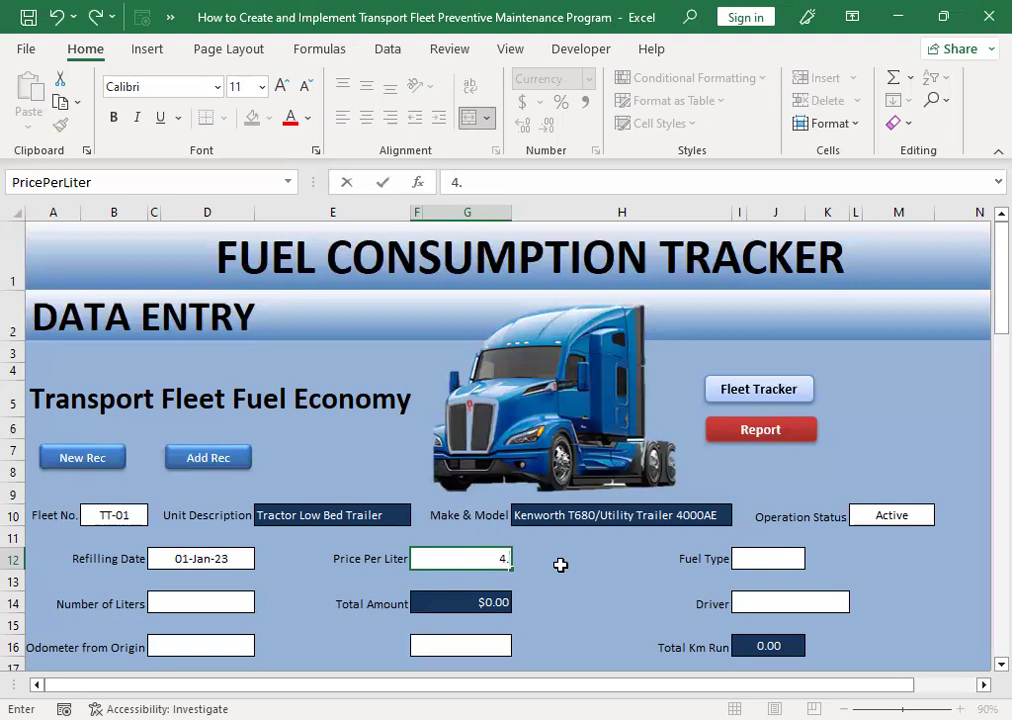
{"action": "type", "text": "754"}
{"action": "key", "text": "Return"}
{"action": "key", "text": "Up"}
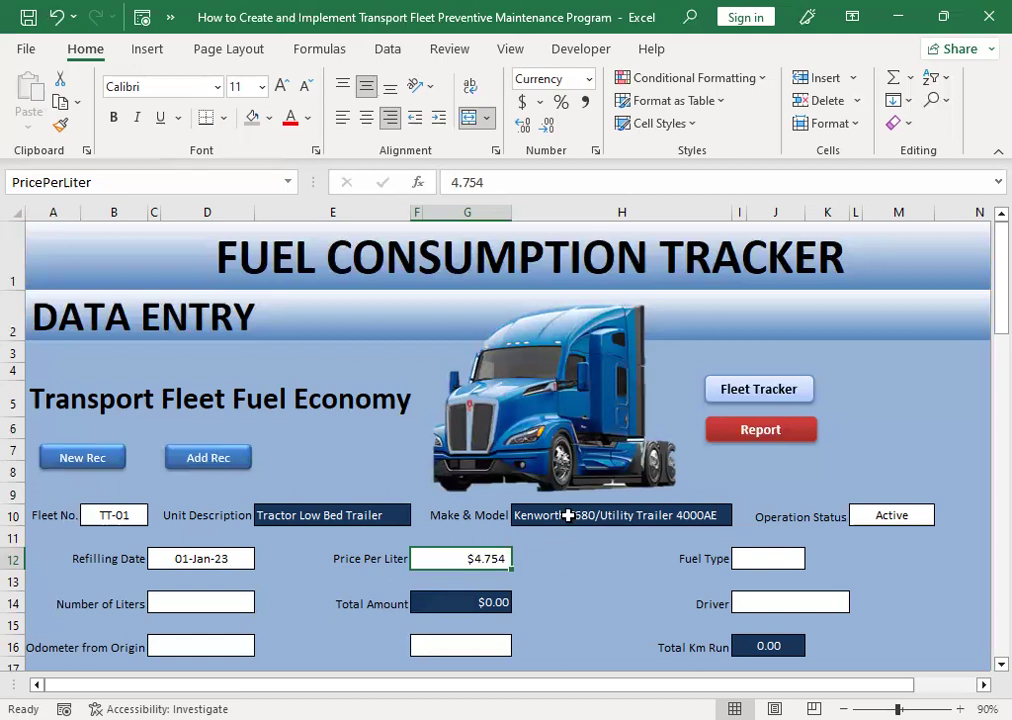
Change Price Per Liter back to $1.256
{"action": "left_click", "coordinate": [477, 561]}
{"action": "left_click", "coordinate": [474, 561]}
{"action": "type", "text": "1.256"}
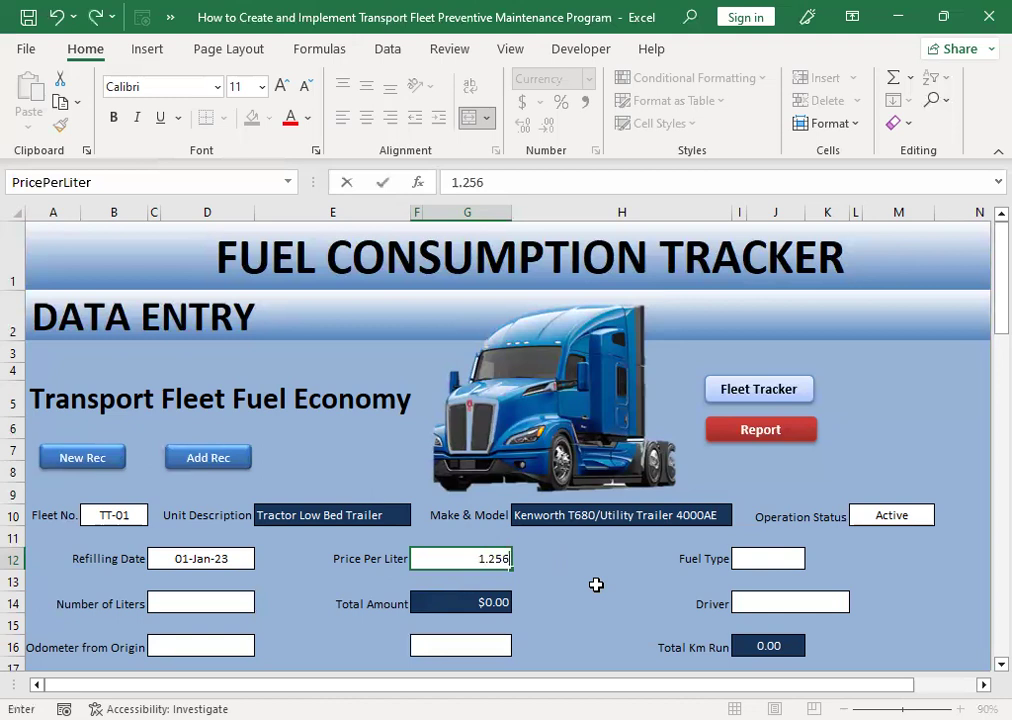
{"action": "key", "text": "Return"}
{"action": "key", "text": "Up"}
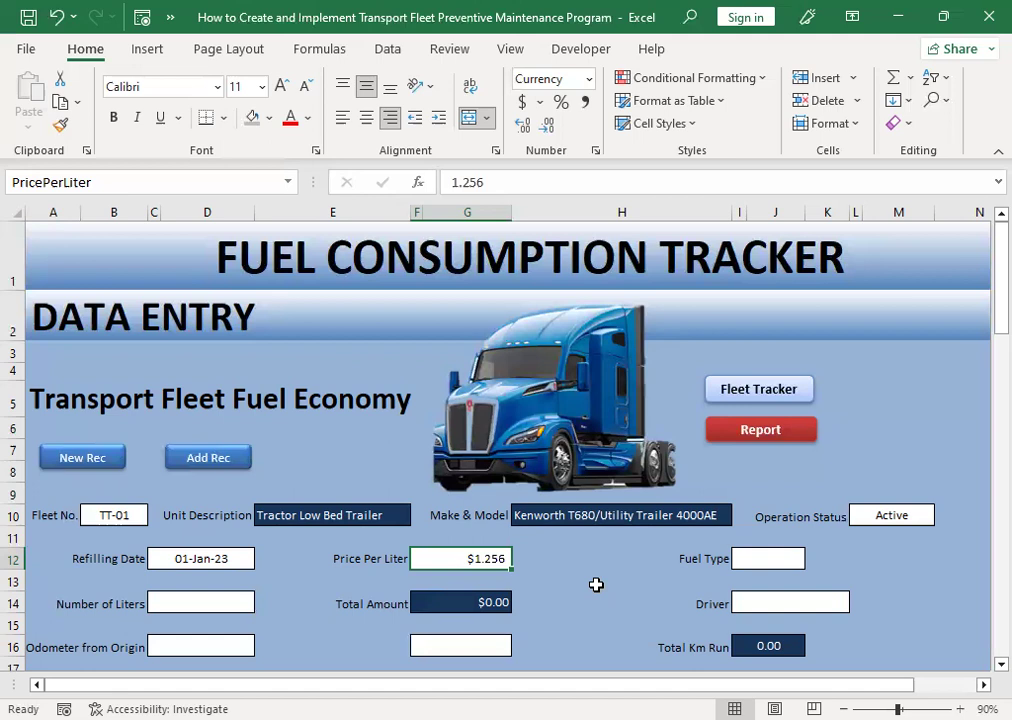
{"action": "key", "text": "Left"}
Choose Diesel as Fuel Type and enter 100 liters, making Total Amount $125.60
{"action": "key", "text": "Right"}
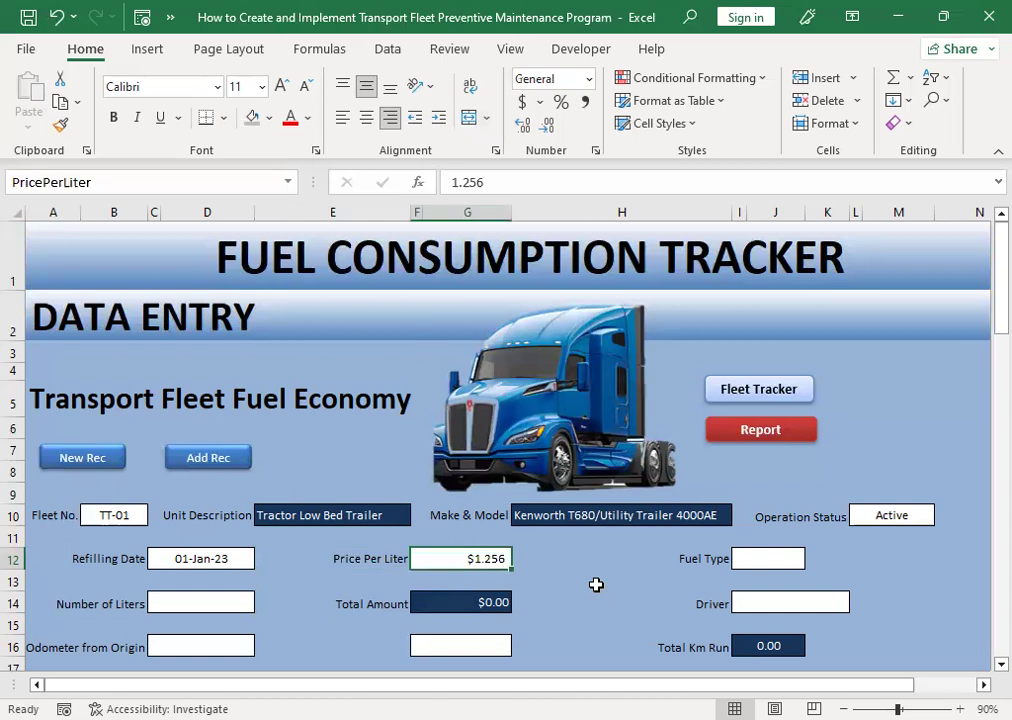
{"action": "key", "text": "Right"}
{"action": "key", "text": "Right"}
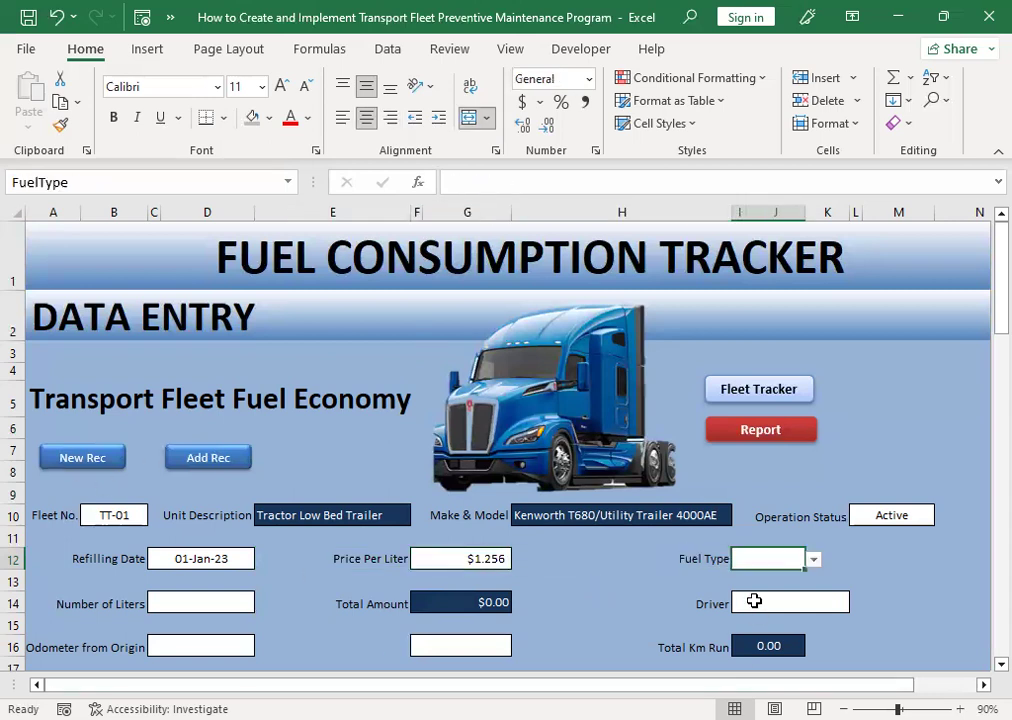
{"action": "left_click", "coordinate": [816, 562]}
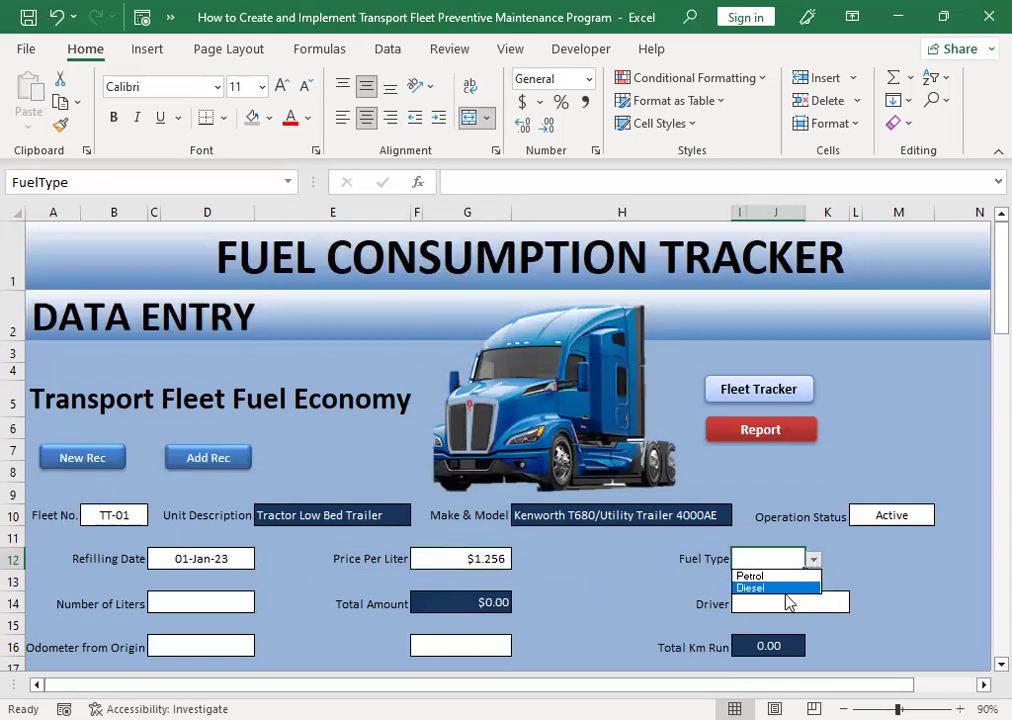
{"action": "left_click", "coordinate": [783, 590]}
{"action": "left_click", "coordinate": [198, 604]}
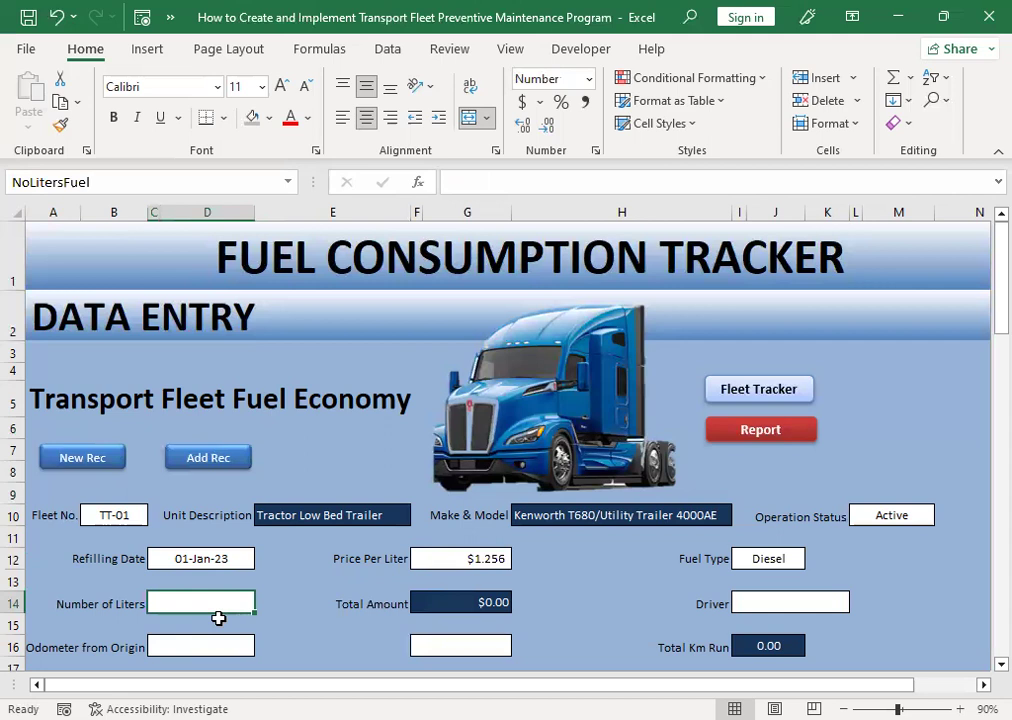
{"action": "type", "text": "1"}
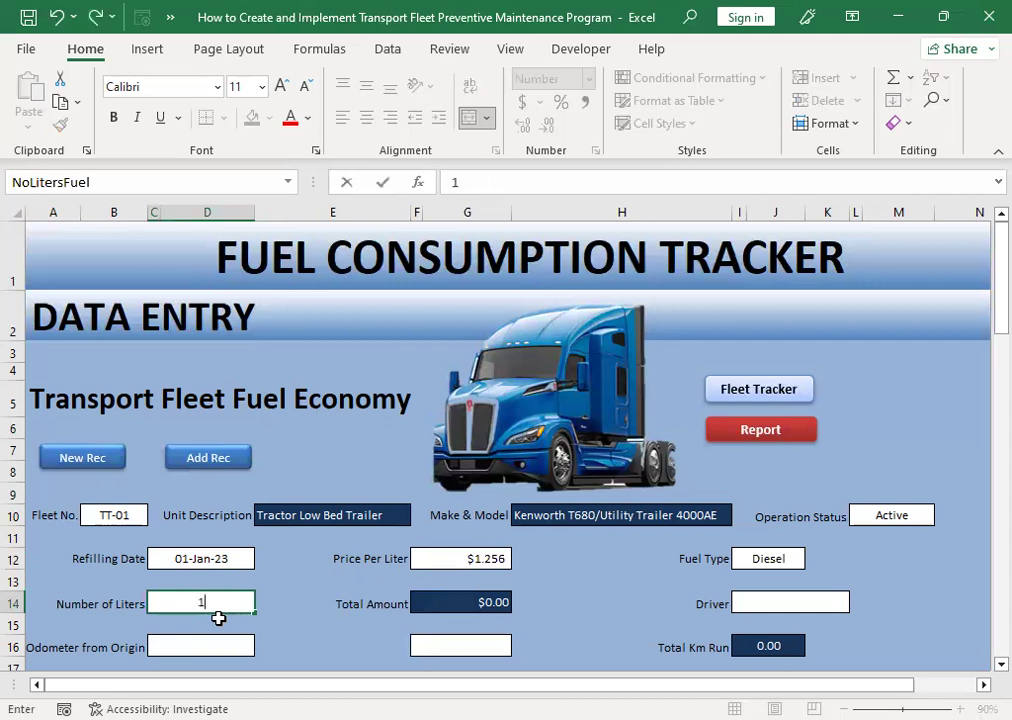
{"action": "type", "text": "00"}
{"action": "key", "text": "Tab"}
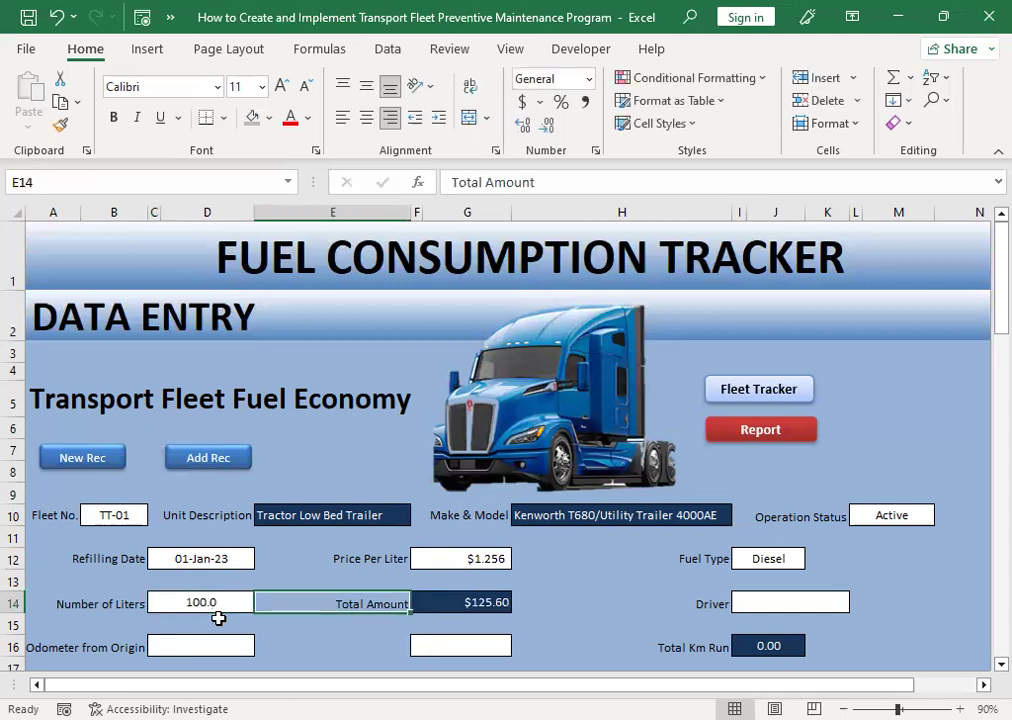
{"action": "key", "text": "Tab"}
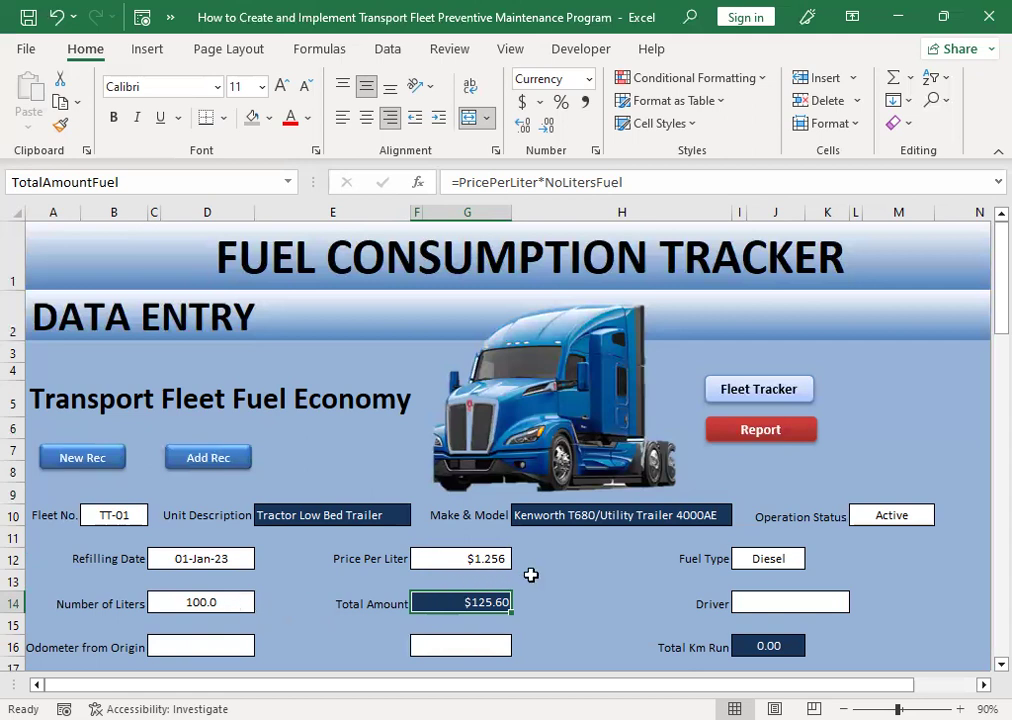
Assign the first driver in the Driver dropdown list to this fuel record
{"action": "left_click", "coordinate": [801, 608]}
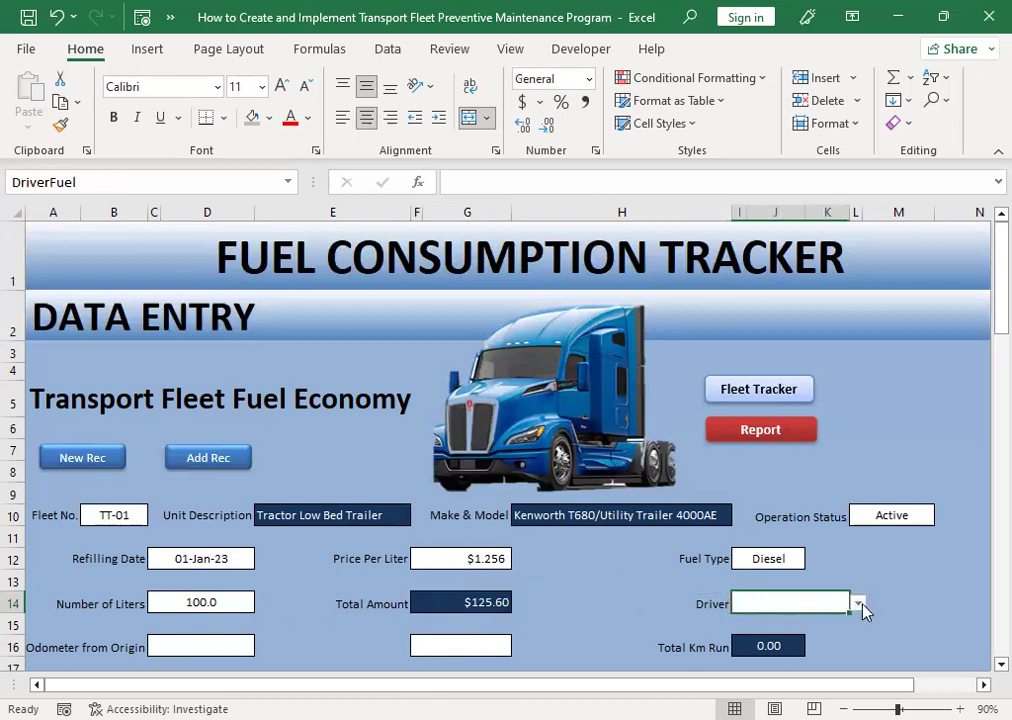
{"action": "left_click", "coordinate": [858, 604]}
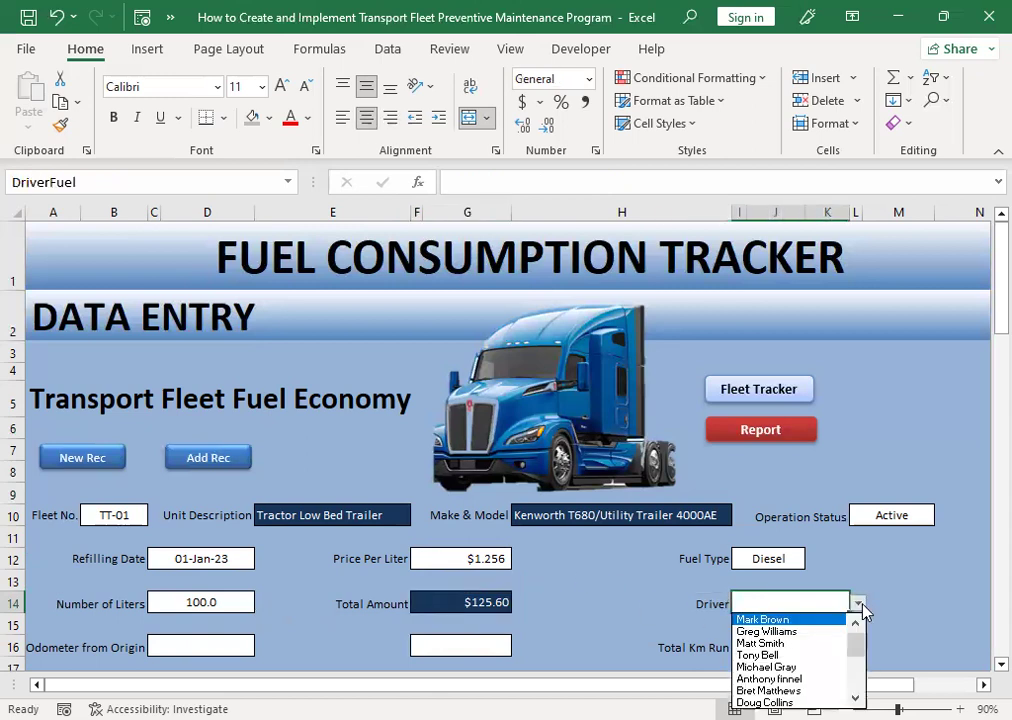
{"action": "left_click", "coordinate": [807, 620]}
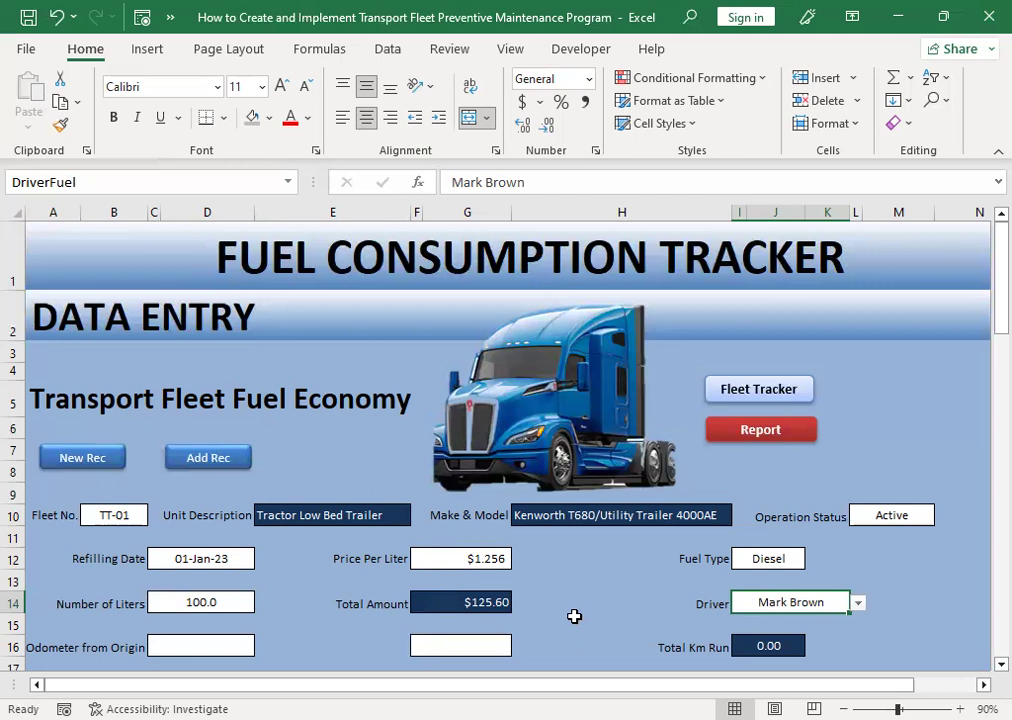
Enter 55000 in the Odometer from Origin cell D16
{"action": "scroll", "coordinate": [574, 616], "scroll_direction": "down", "scroll_amount": 1}
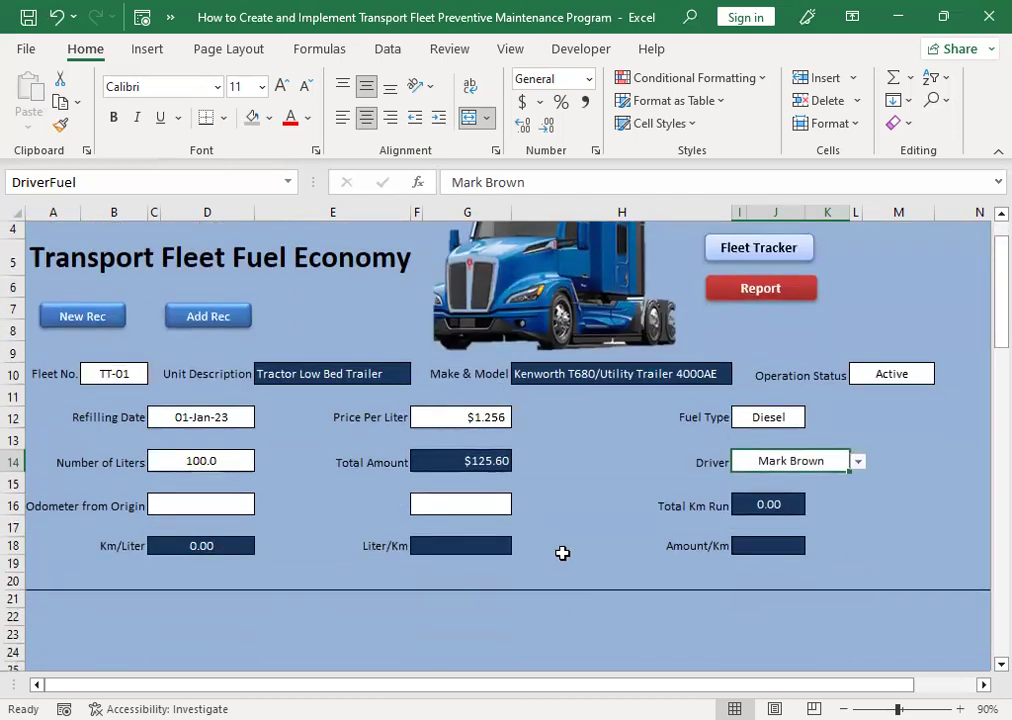
{"action": "scroll", "coordinate": [572, 555], "scroll_direction": "up", "scroll_amount": 1}
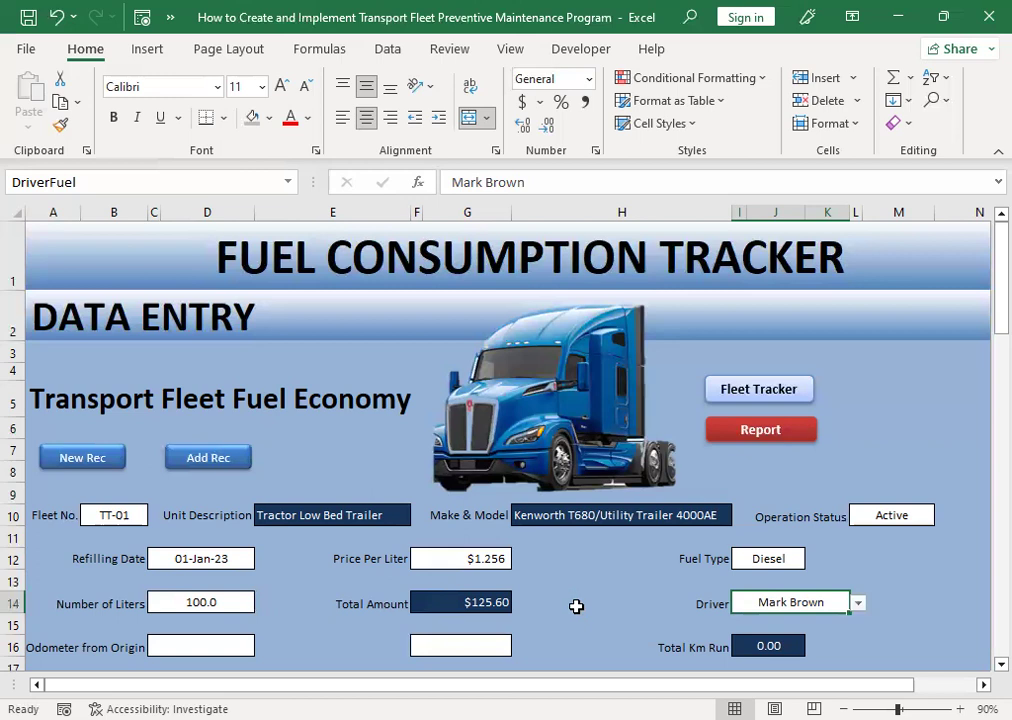
{"action": "scroll", "coordinate": [576, 606], "scroll_direction": "down", "scroll_amount": 1}
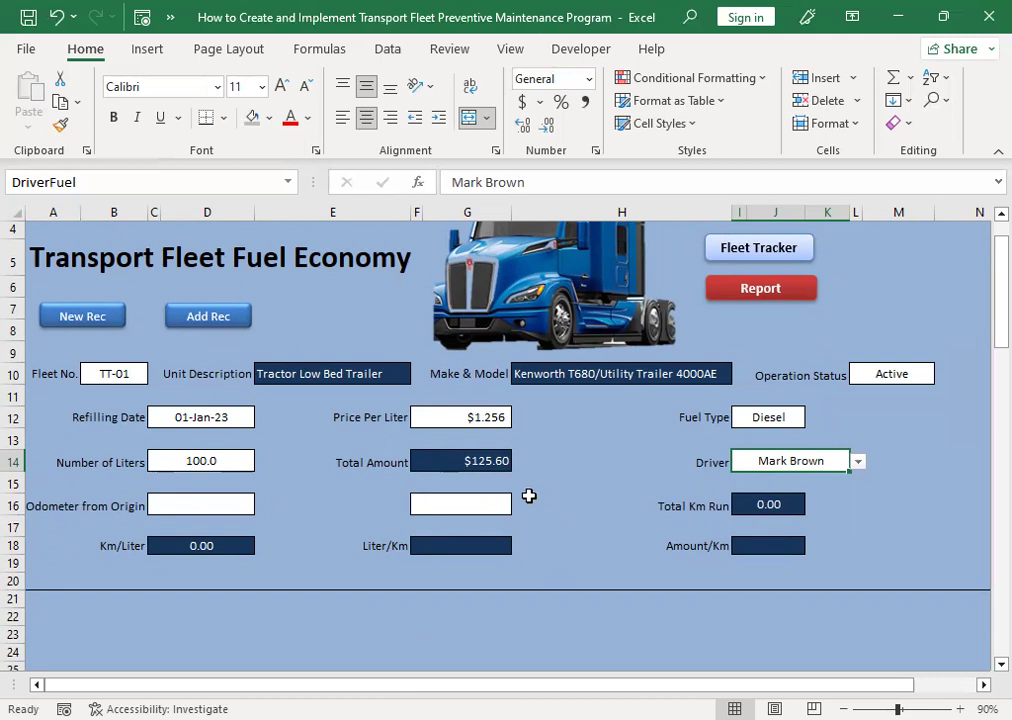
{"action": "left_click", "coordinate": [175, 505]}
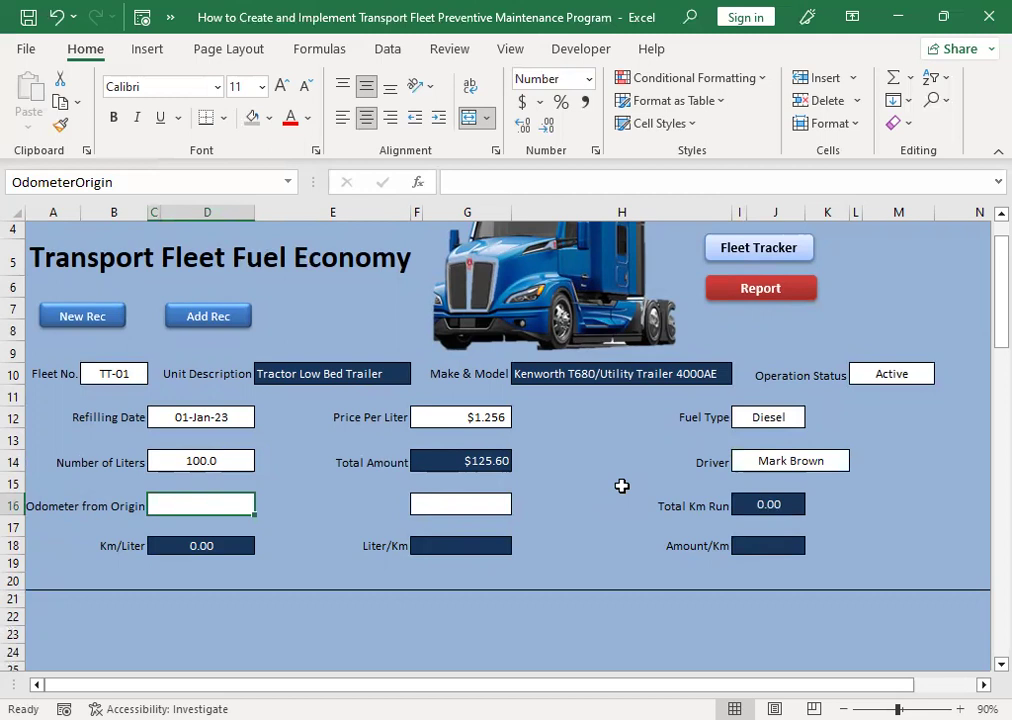
{"action": "type", "text": "55000"}
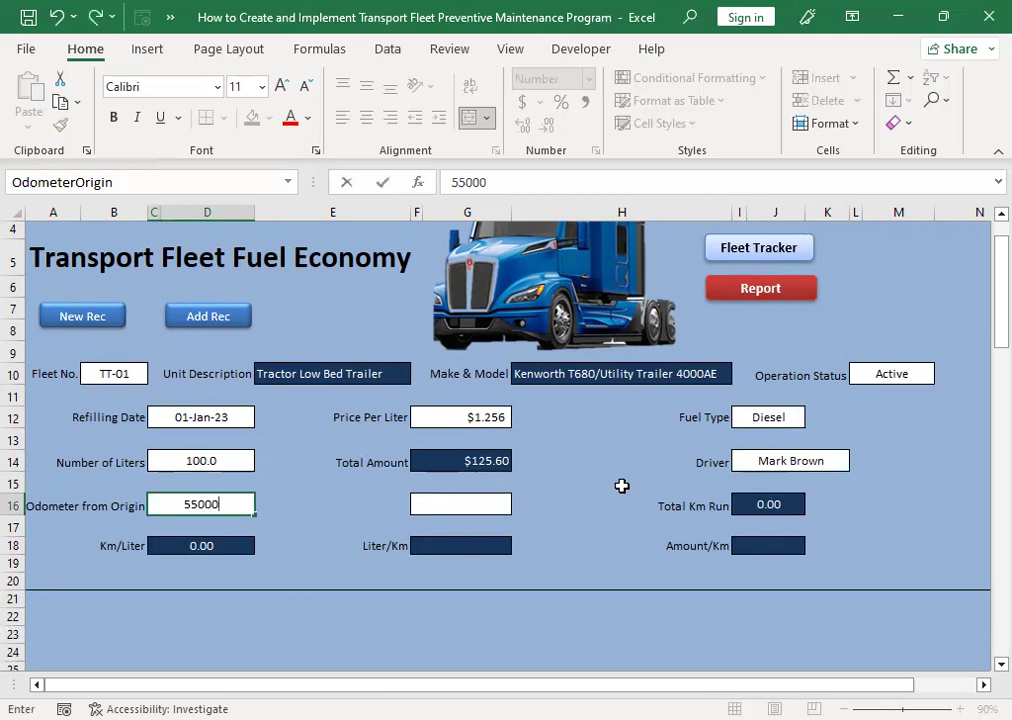
{"action": "key", "text": "Tab"}
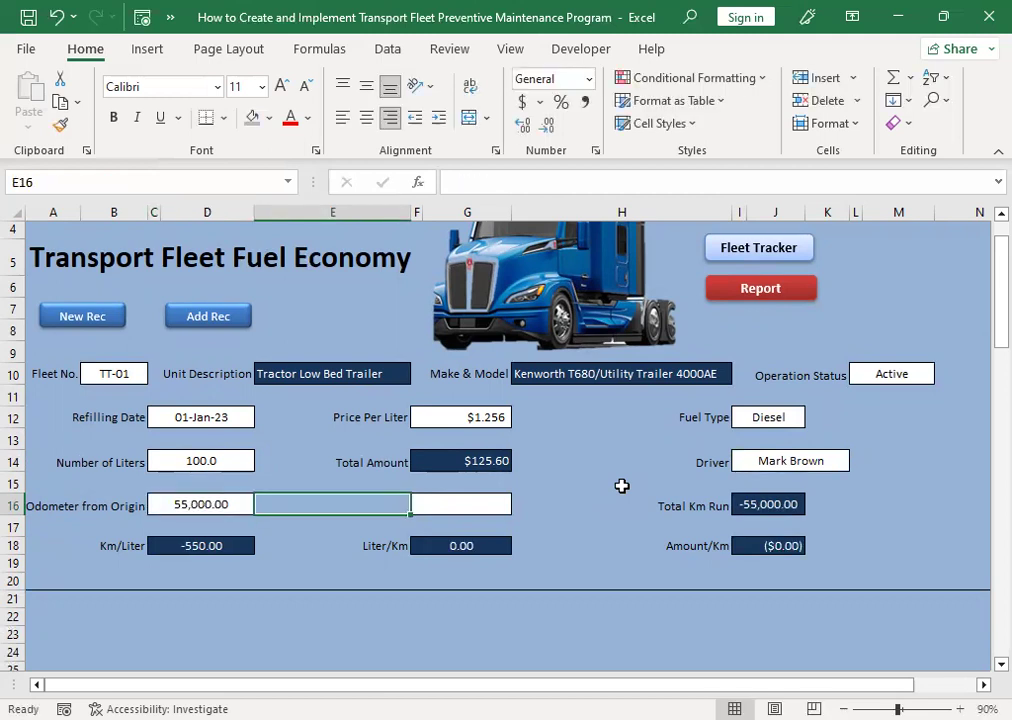
{"action": "left_click", "coordinate": [181, 504]}
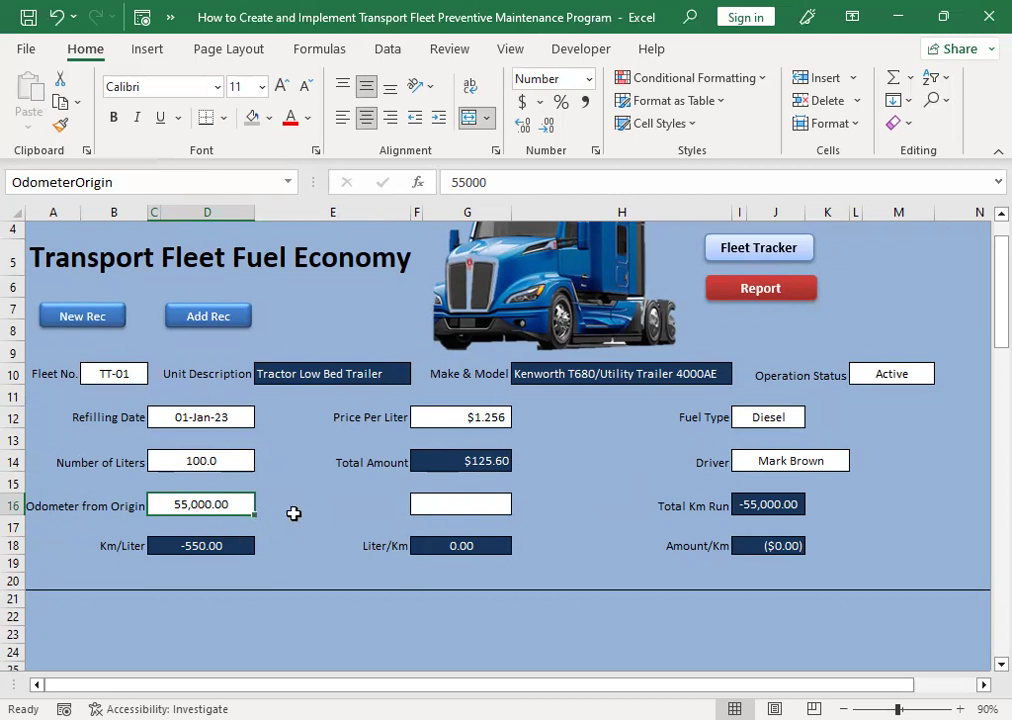
{"action": "left_click", "coordinate": [438, 507]}
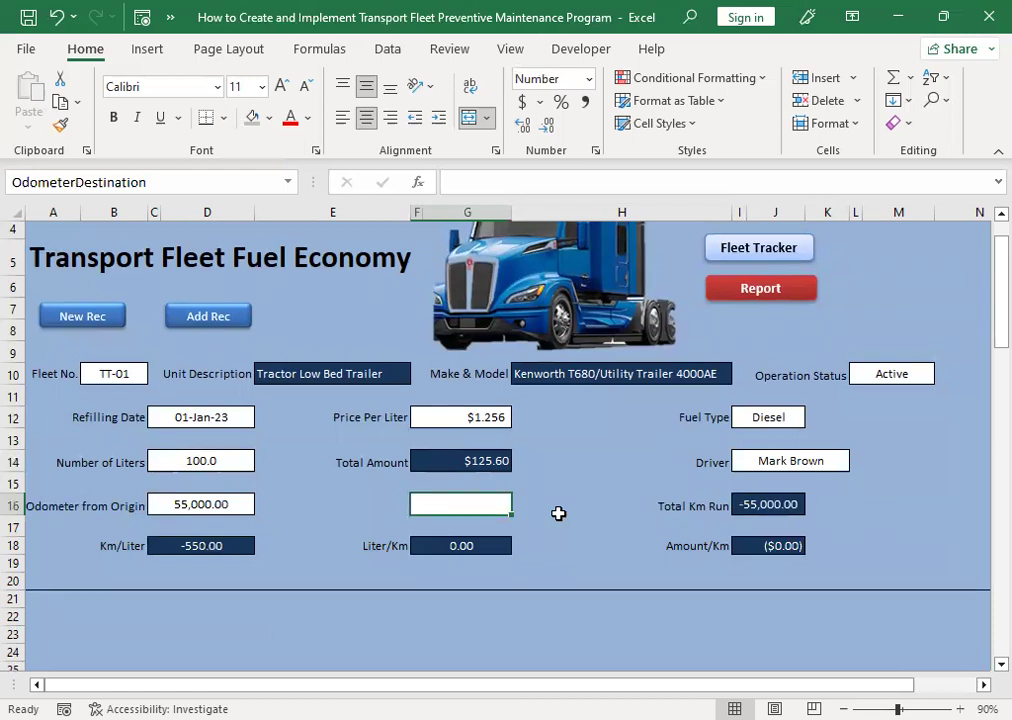
Enter 56100 as the destination odometer in G16, giving 1,100 Total Km Run and 11.00 Km/Liter
{"action": "type", "text": "56"}
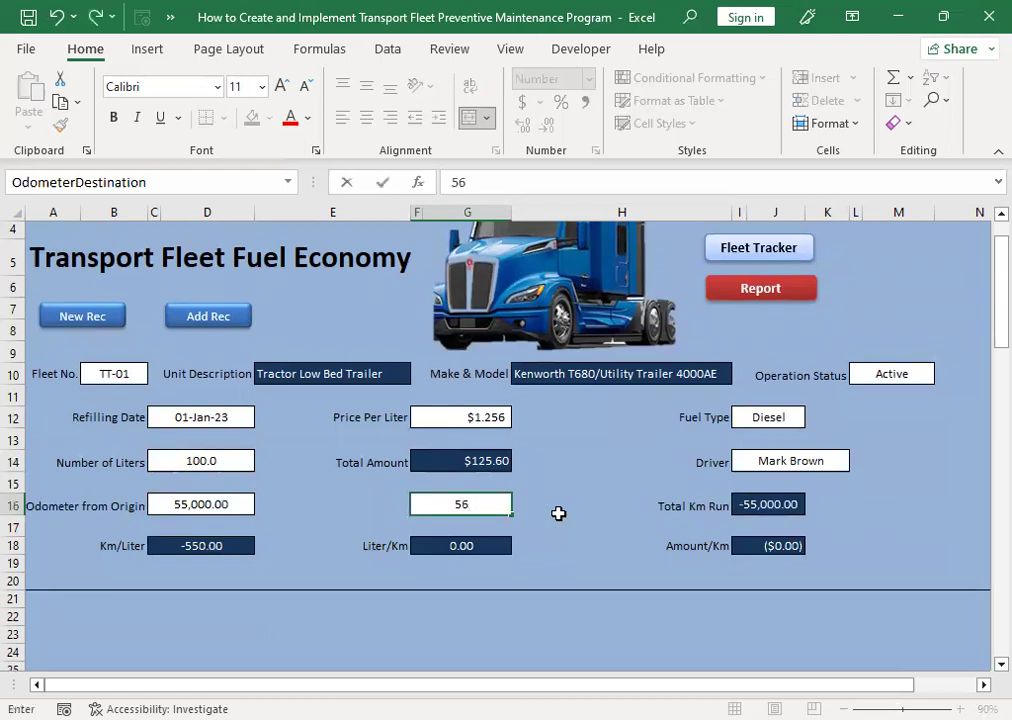
{"action": "type", "text": "100"}
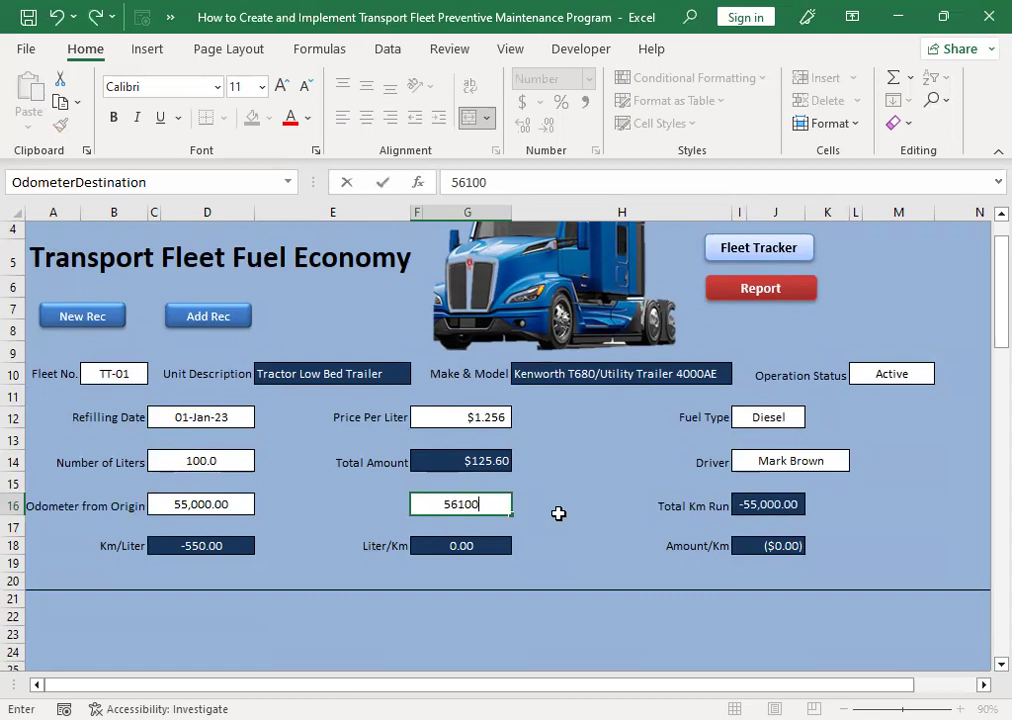
{"action": "key", "text": "Return"}
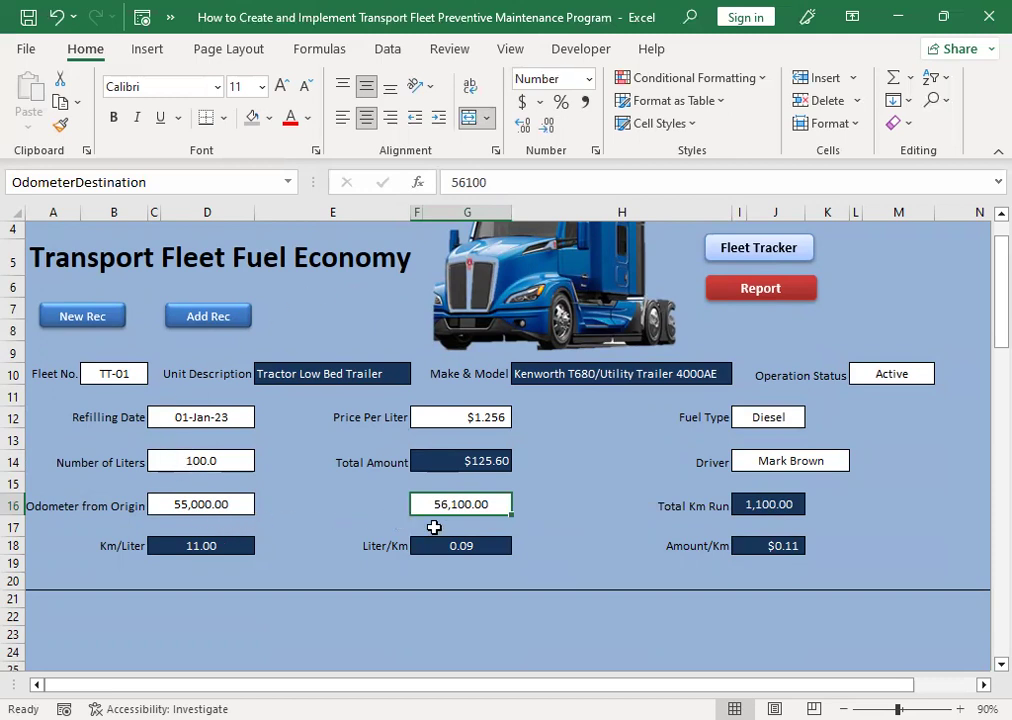
{"action": "left_click", "coordinate": [389, 505]}
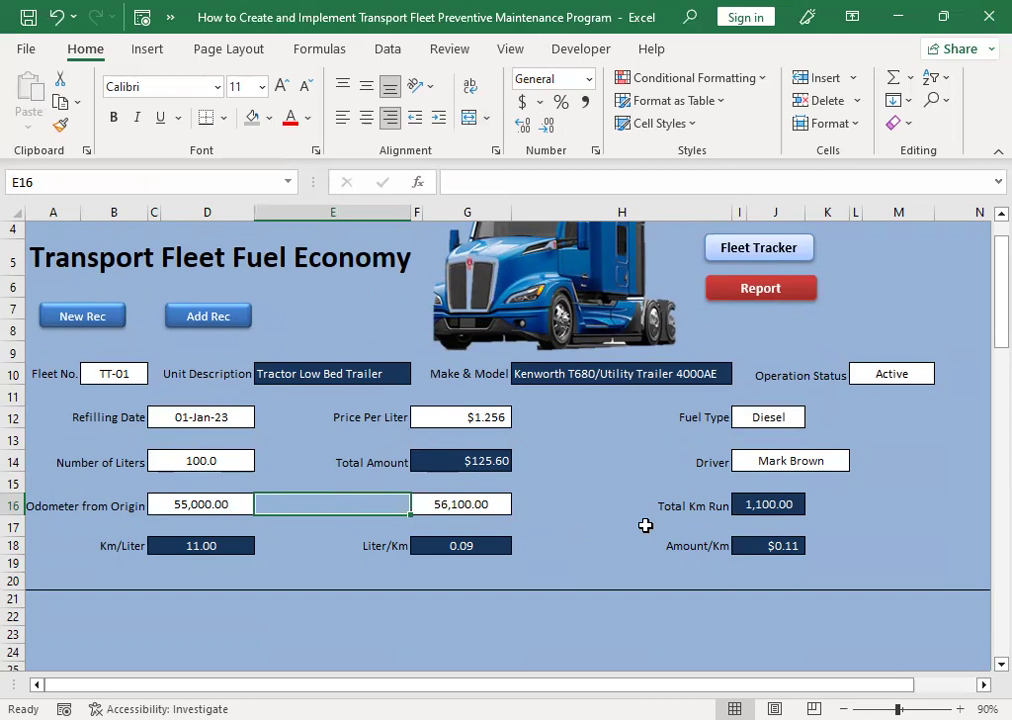
Type 'Destination' in E16, then edit the label to read 'Odo Destination'
{"action": "type", "text": "Destina"}
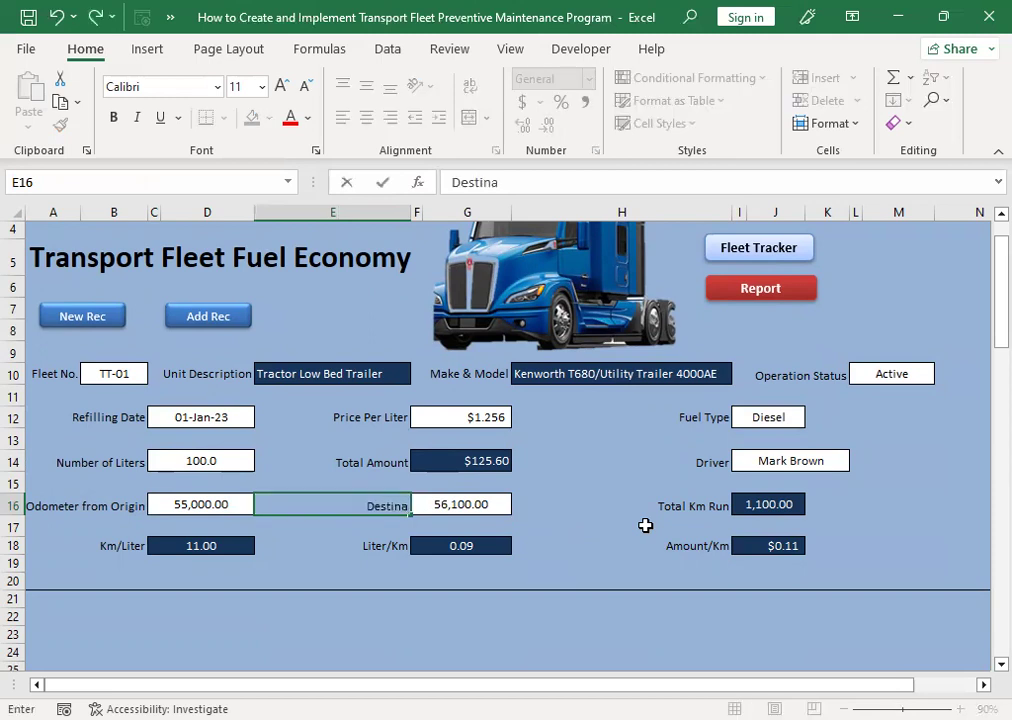
{"action": "type", "text": "tion"}
{"action": "key", "text": "Return"}
{"action": "key", "text": "Up"}
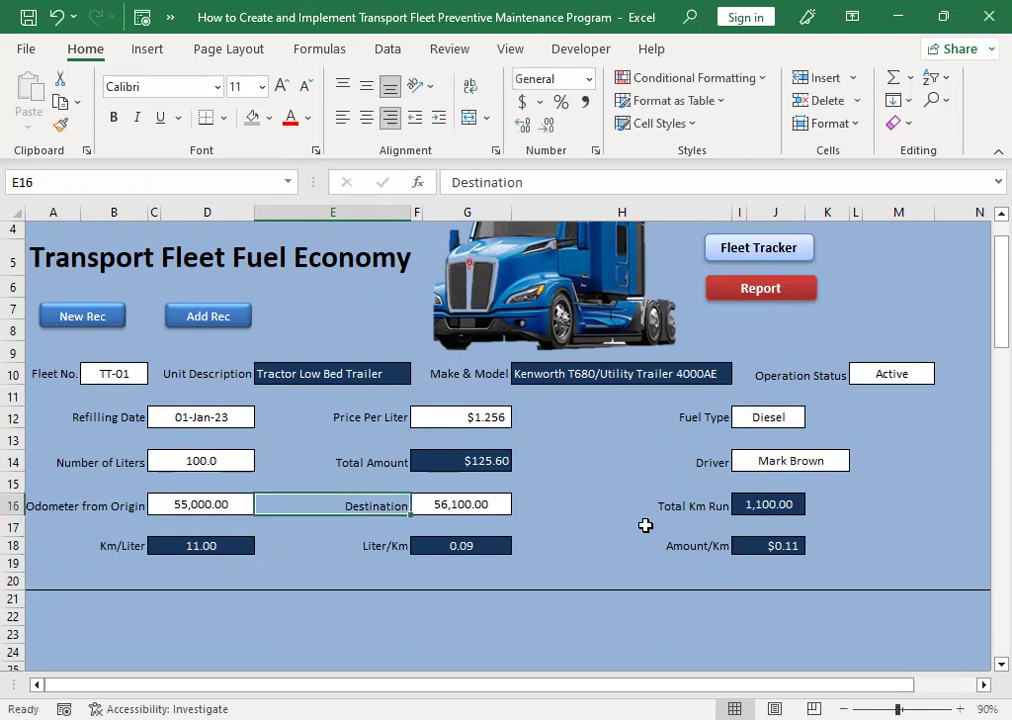
{"action": "key", "text": "F2"}
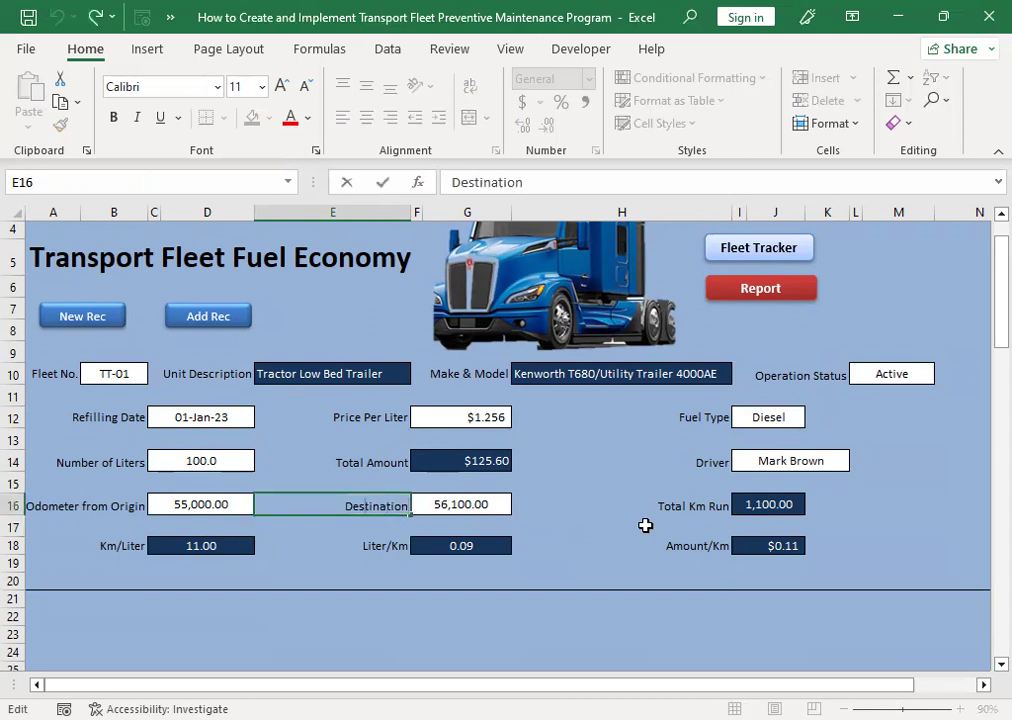
{"action": "type", "text": "O"}
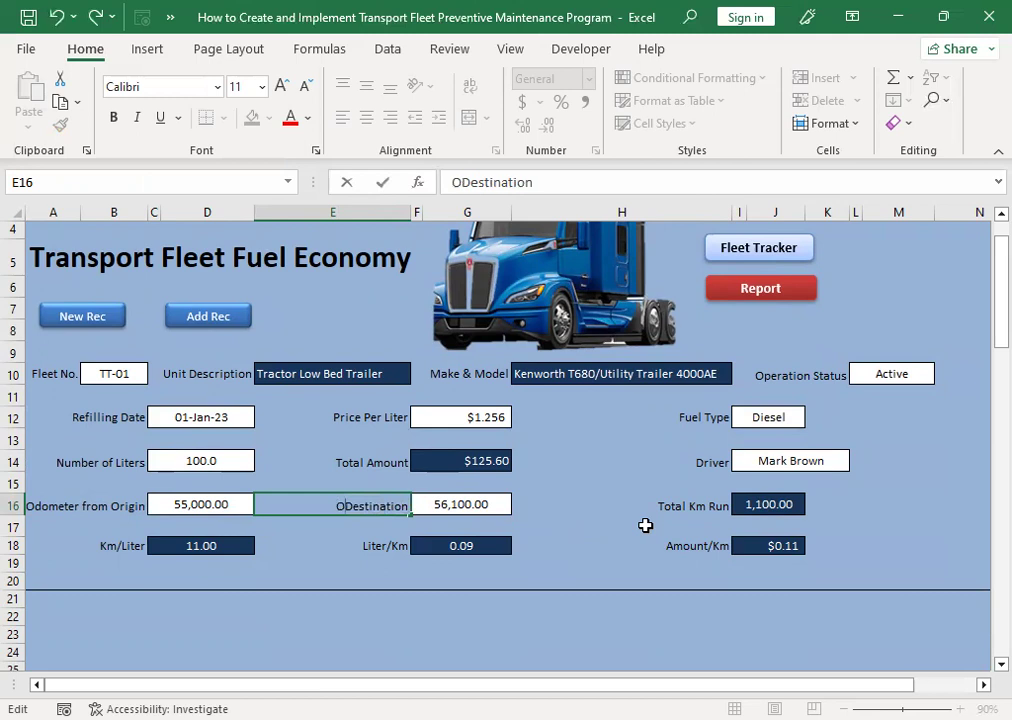
{"action": "type", "text": "do"}
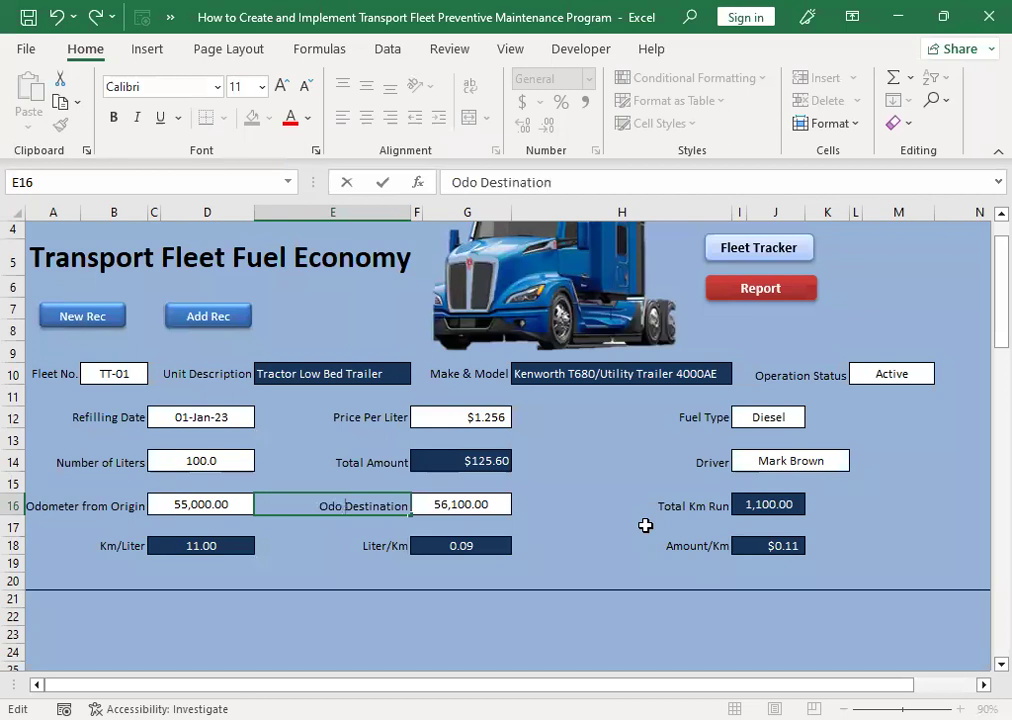
{"action": "key", "text": "Return"}
{"action": "key", "text": "Up"}
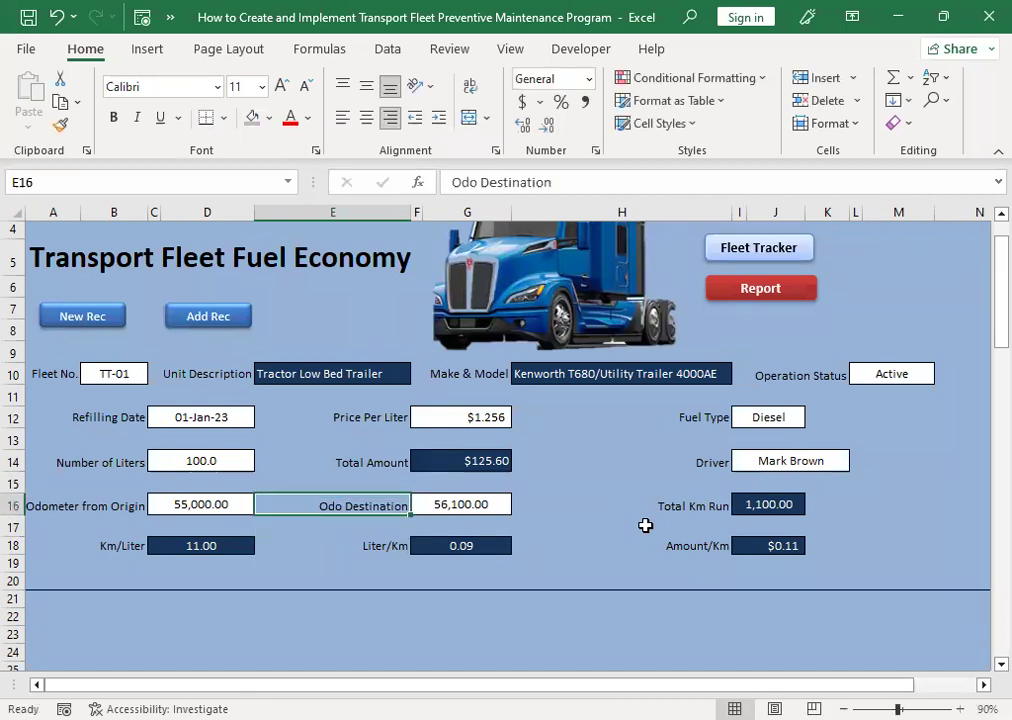
{"action": "key", "text": "Right"}
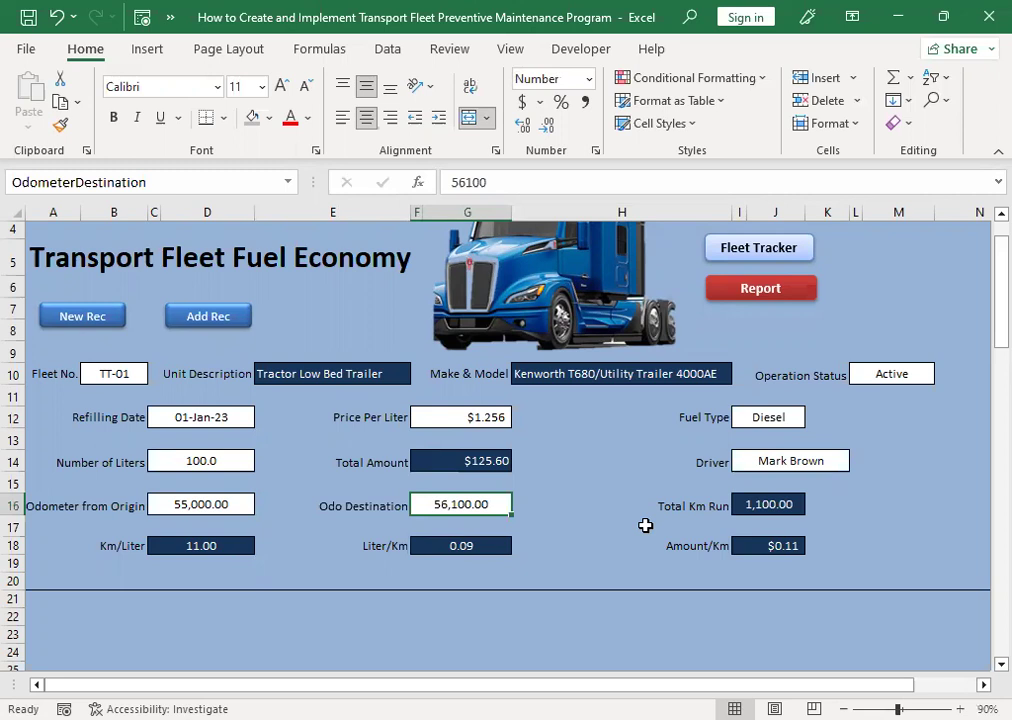
{"action": "key", "text": "Right"}
{"action": "key", "text": "Right"}
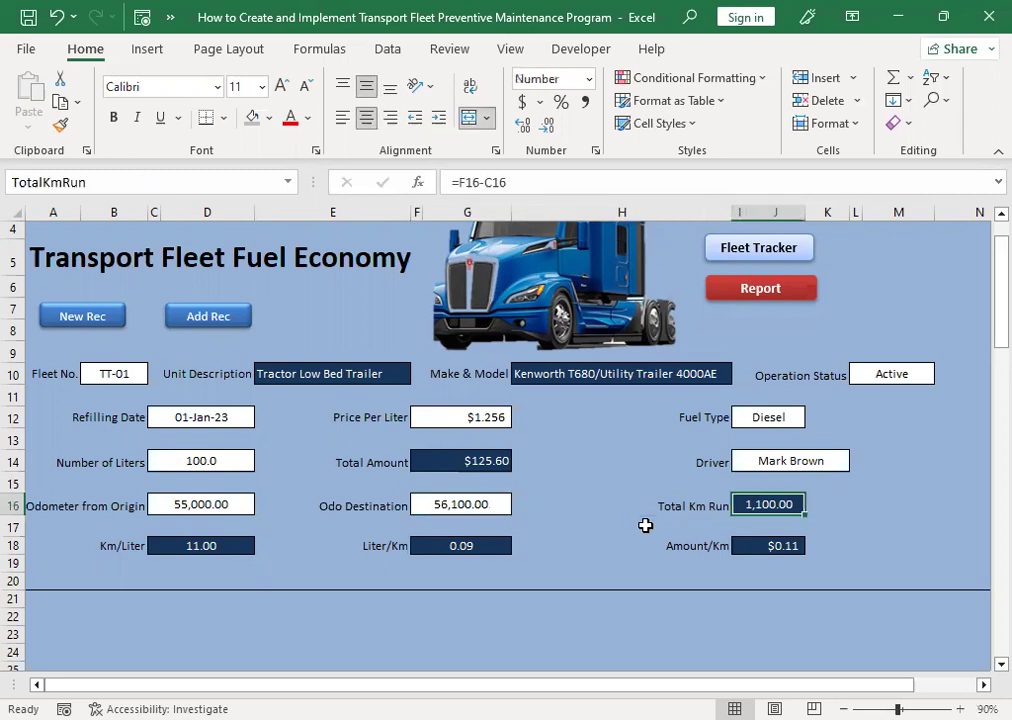
{"action": "key", "text": "Left"}
{"action": "key", "text": "Left"}
{"action": "key", "text": "Left"}
{"action": "key", "text": "Left"}
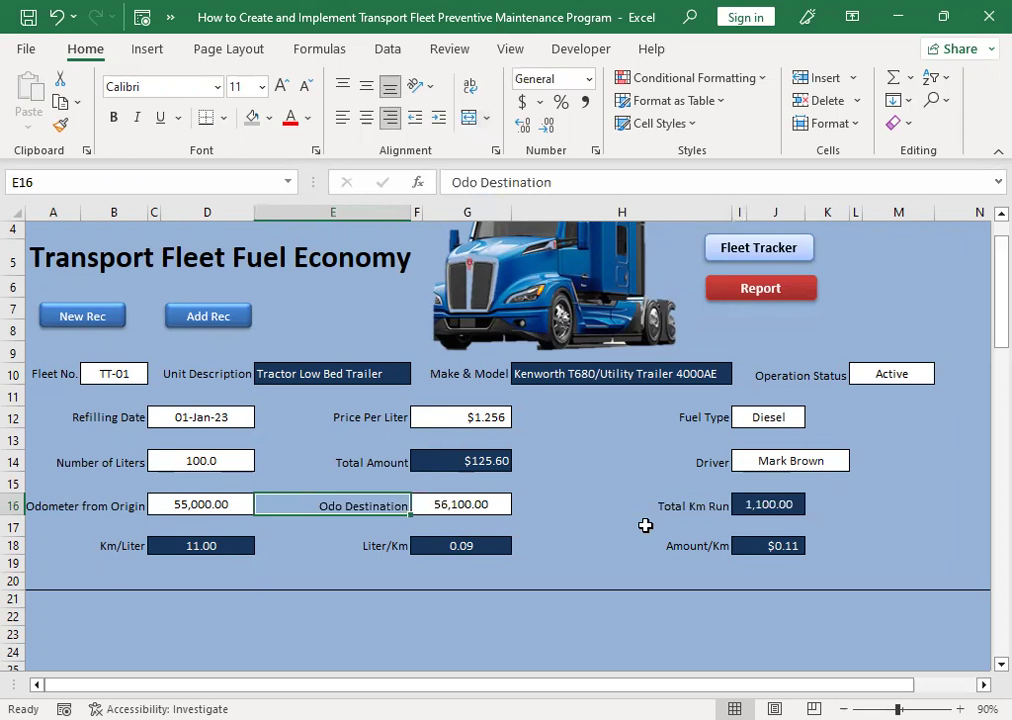
{"action": "key", "text": "Down"}
{"action": "key", "text": "Down"}
{"action": "key", "text": "Left"}
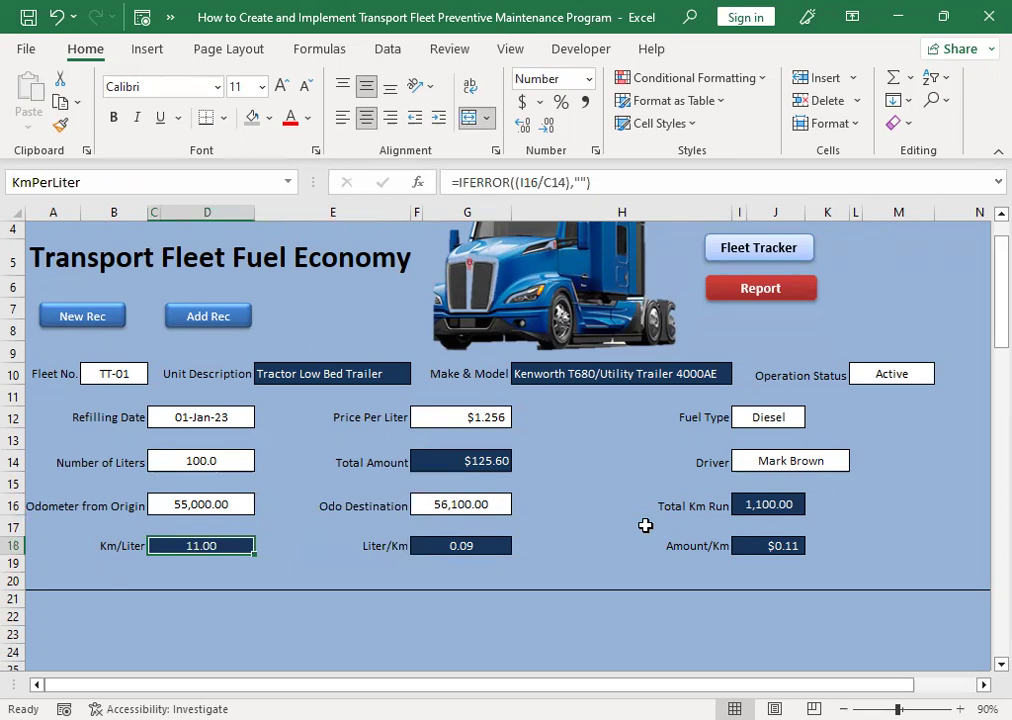
{"action": "key", "text": "Left"}
{"action": "key", "text": "Right"}
{"action": "key", "text": "Right"}
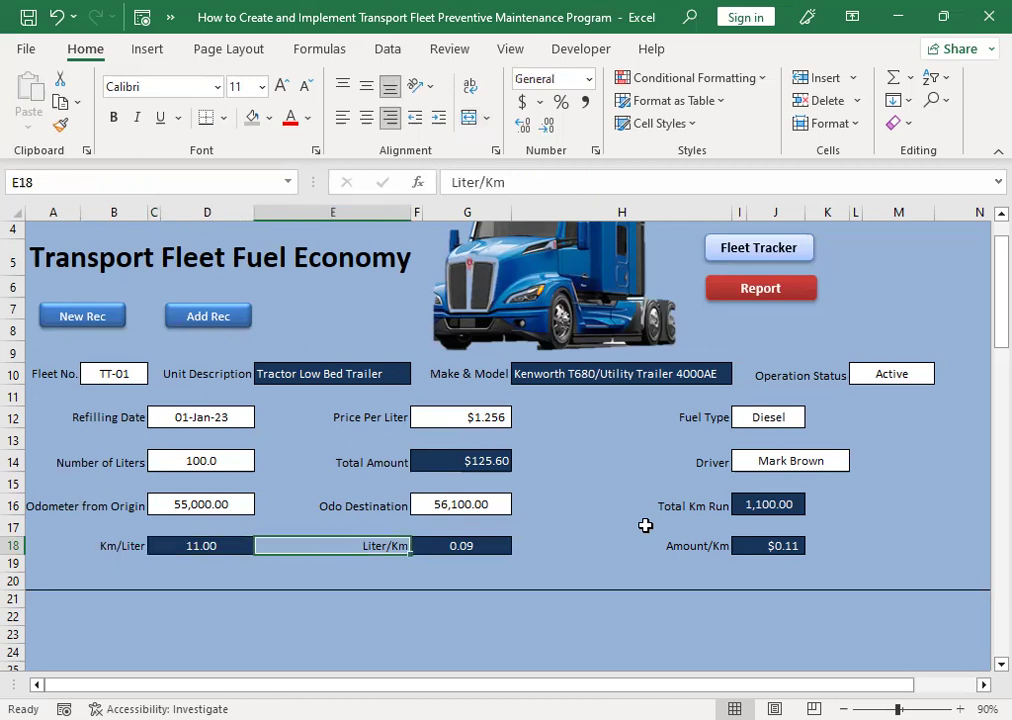
{"action": "key", "text": "Right"}
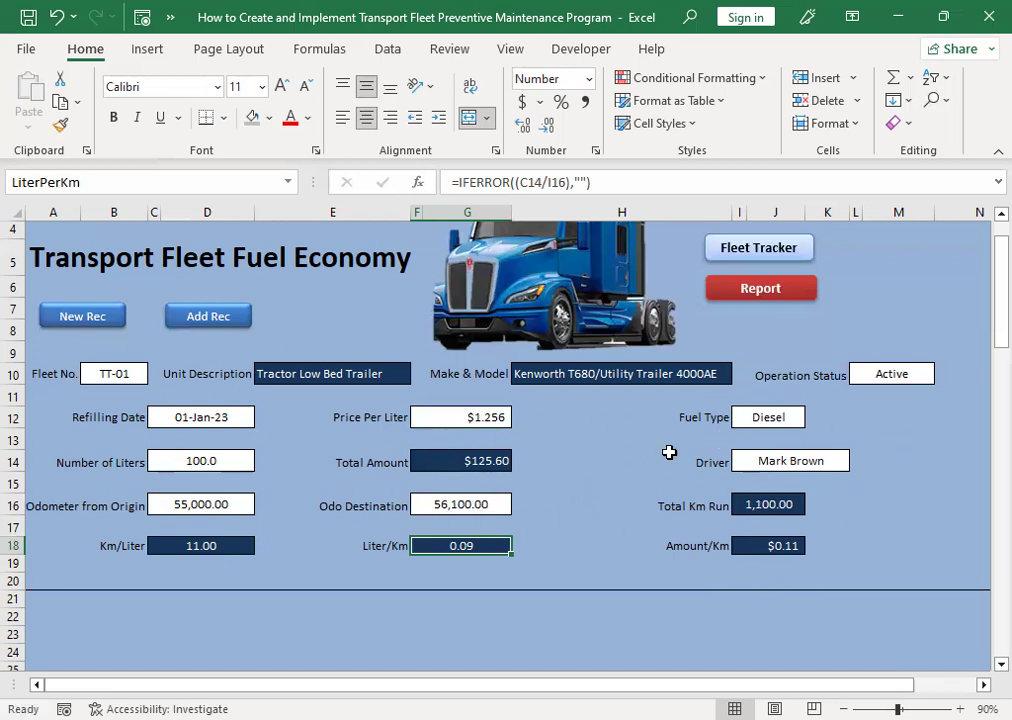
{"action": "left_click", "coordinate": [209, 318]}
{"action": "left_click", "coordinate": [755, 290]}
{"action": "left_click", "coordinate": [361, 416]}
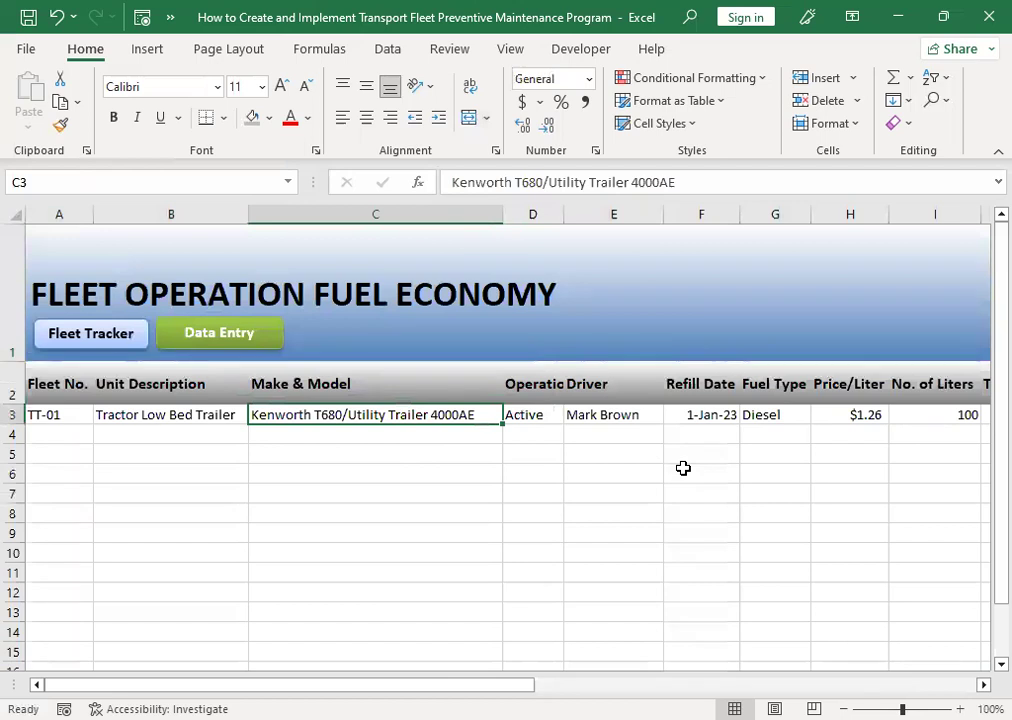
{"action": "key", "text": "Right"}
{"action": "key", "text": "Right"}
{"action": "key", "text": "Right"}
{"action": "key", "text": "Right"}
{"action": "key", "text": "Right"}
{"action": "key", "text": "Right"}
{"action": "key", "text": "Right"}
{"action": "key", "text": "Right"}
{"action": "key", "text": "Right"}
{"action": "key", "text": "Right"}
{"action": "key", "text": "Right"}
{"action": "key", "text": "Right"}
{"action": "key", "text": "Right"}
{"action": "key", "text": "Right"}
{"action": "key", "text": "Right"}
{"action": "key", "text": "Right"}
{"action": "key", "text": "Right"}
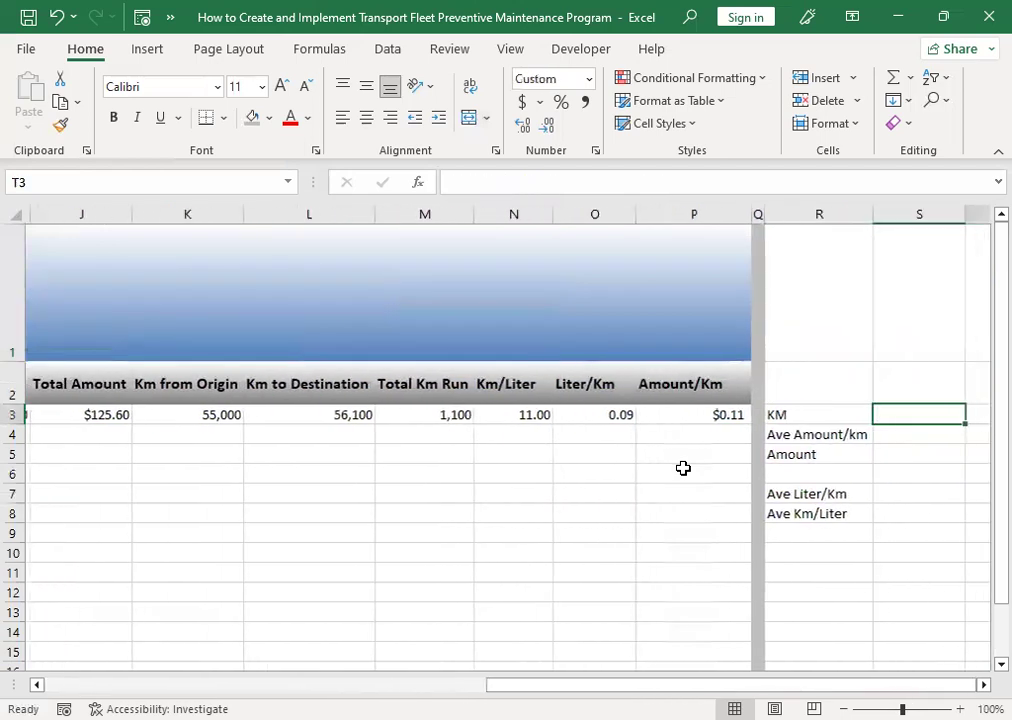
{"action": "key", "text": "Left"}
{"action": "key", "text": "Left"}
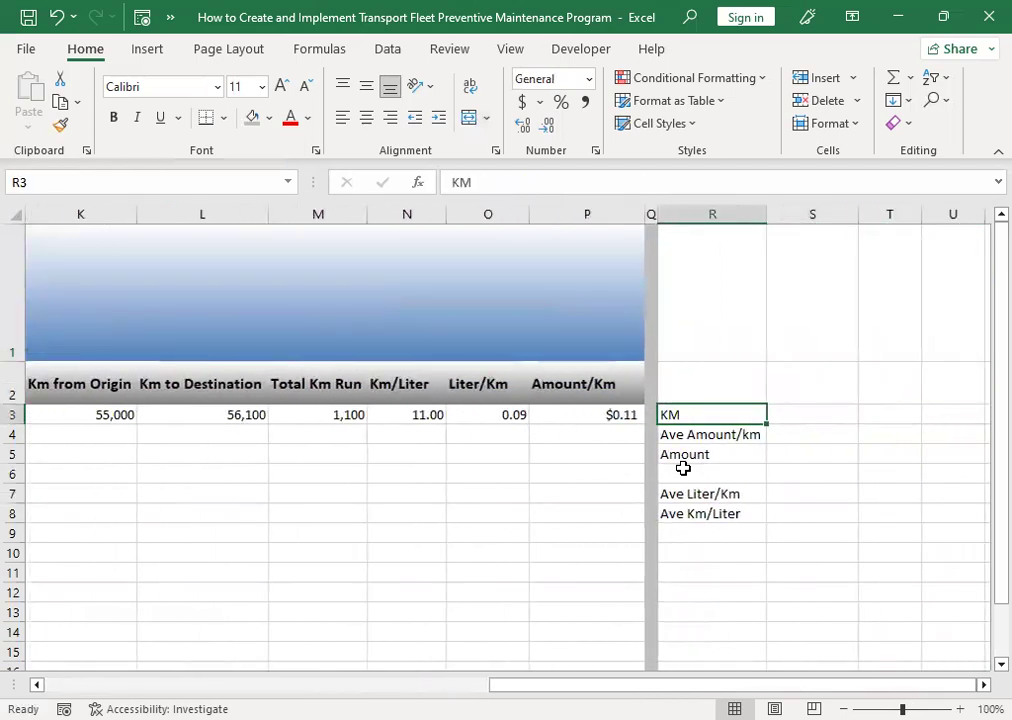
{"action": "left_click", "coordinate": [802, 418]}
{"action": "key", "text": "Left"}
{"action": "key", "text": "Right"}
{"action": "key", "text": "Left"}
{"action": "key", "text": "Down"}
{"action": "key", "text": "Up"}
{"action": "key", "text": "Right"}
{"action": "key", "text": "Down"}
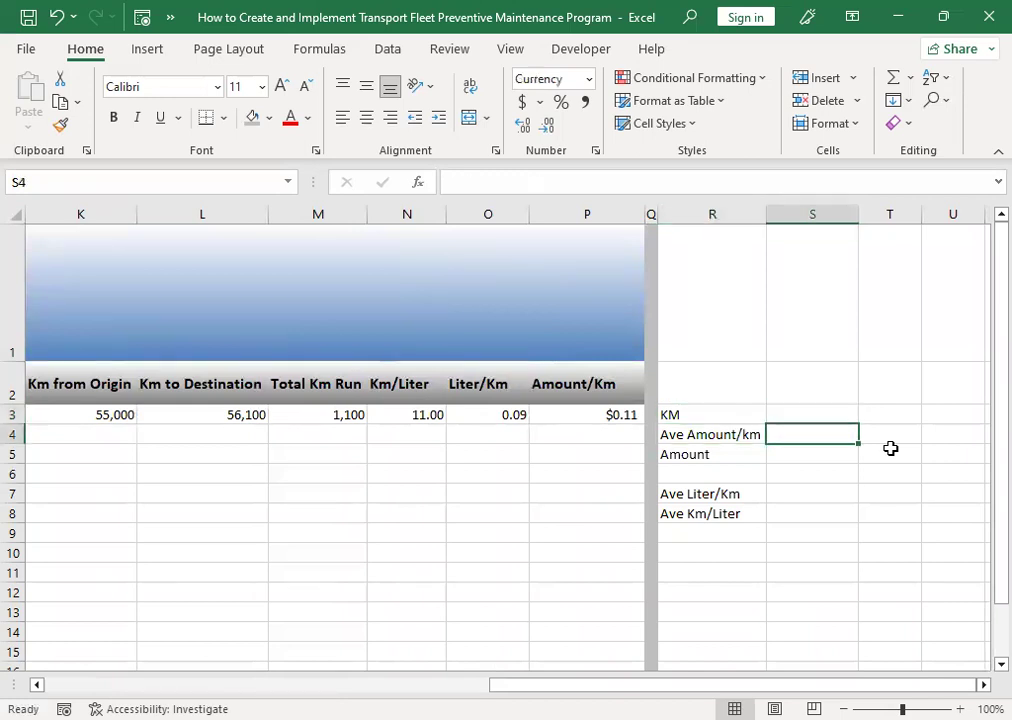
{"action": "key", "text": "Left"}
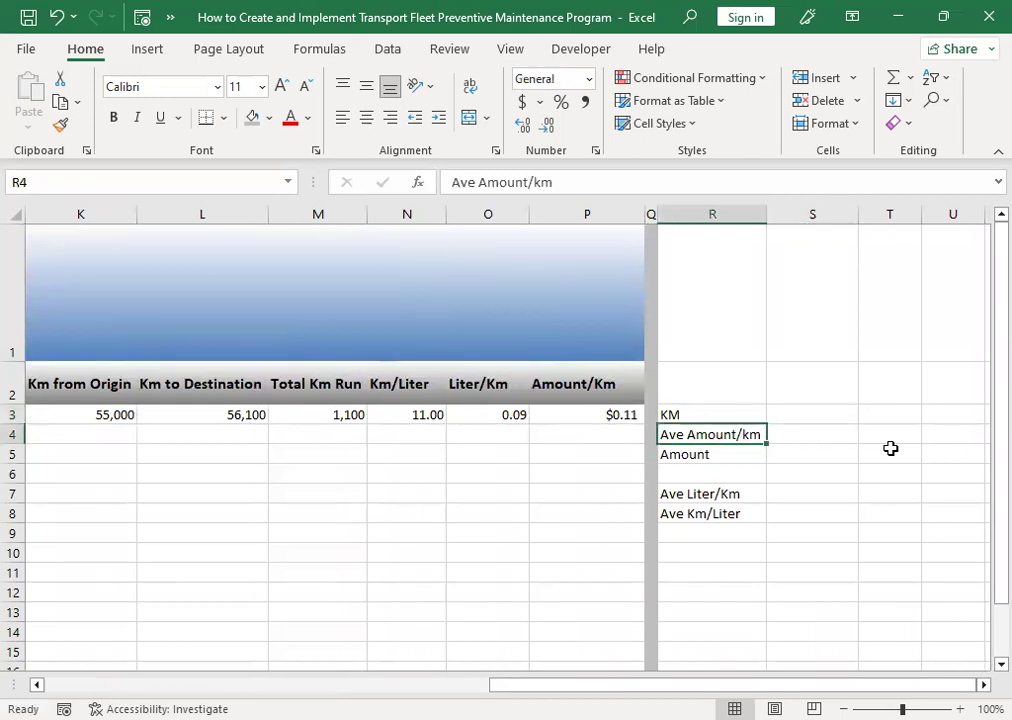
{"action": "key", "text": "Right"}
{"action": "key", "text": "Left"}
{"action": "key", "text": "Down"}
{"action": "key", "text": "Right"}
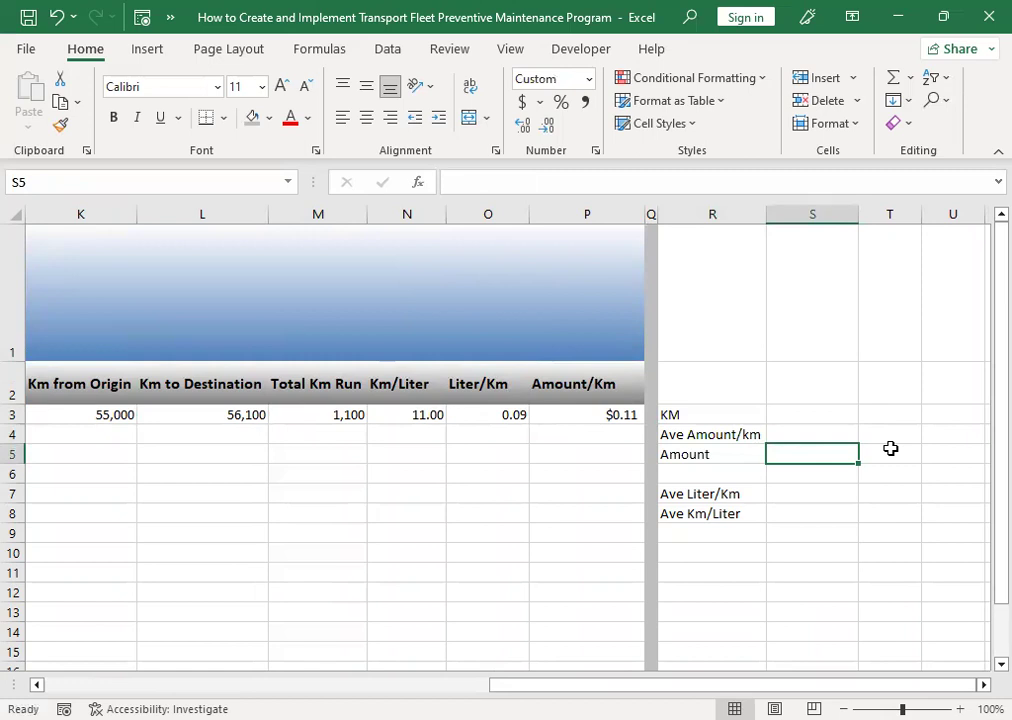
Enter 1,500,000 as the KM value in S3
{"action": "key", "text": "Up"}
{"action": "key", "text": "Up"}
{"action": "key", "text": "Left"}
{"action": "key", "text": "Right"}
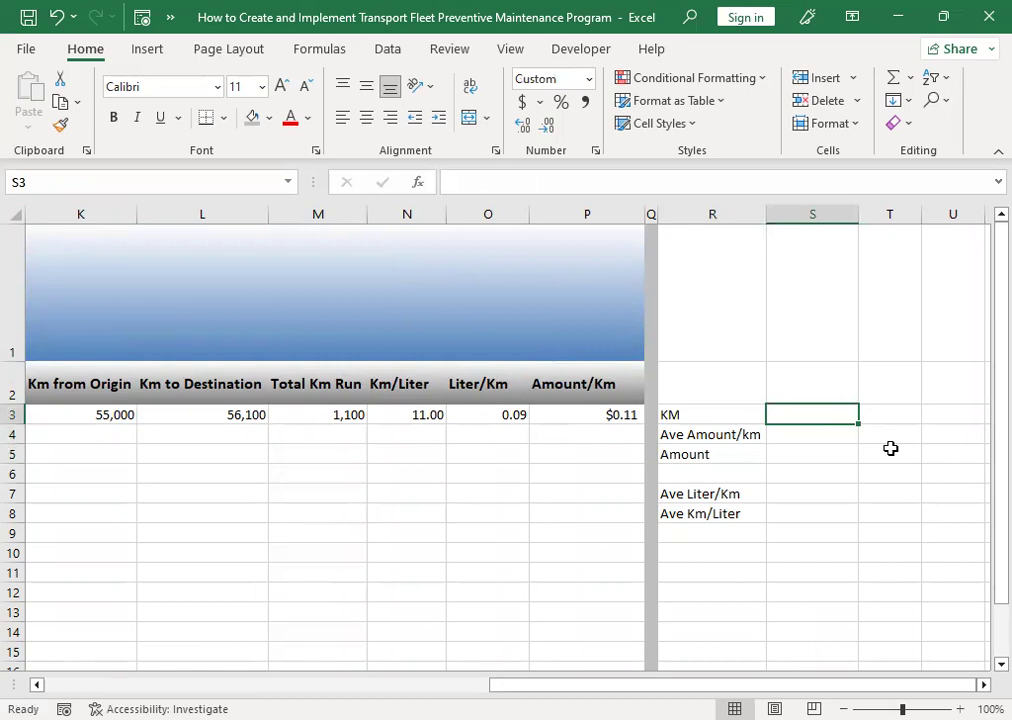
{"action": "type", "text": "1500"}
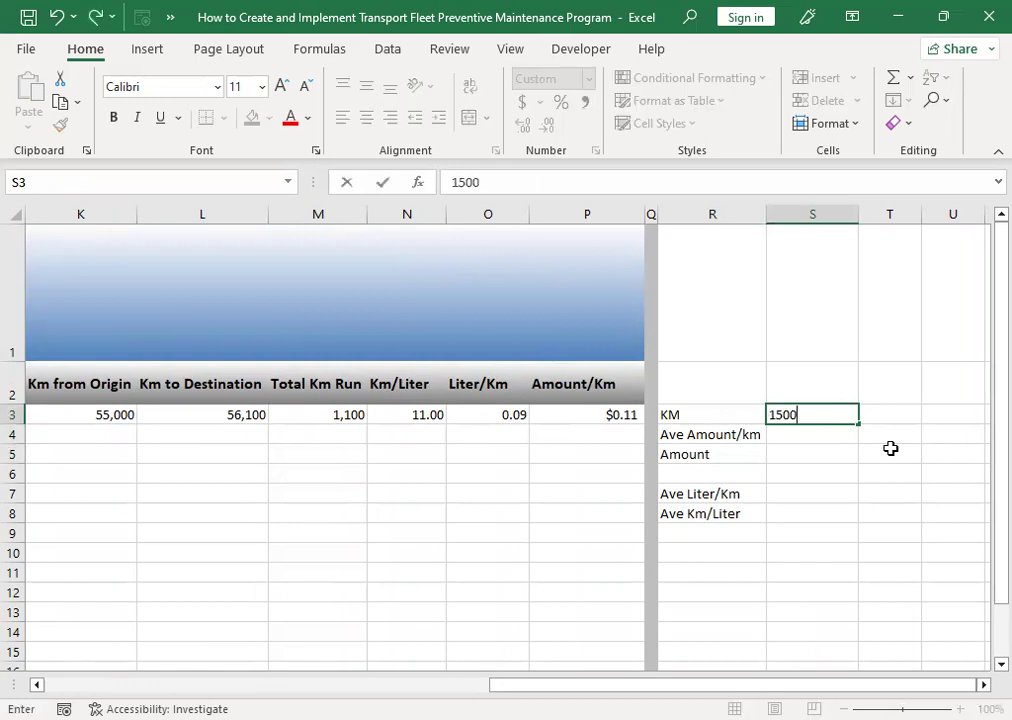
{"action": "type", "text": "000"}
{"action": "key", "text": "Return"}
{"action": "key", "text": "Up"}
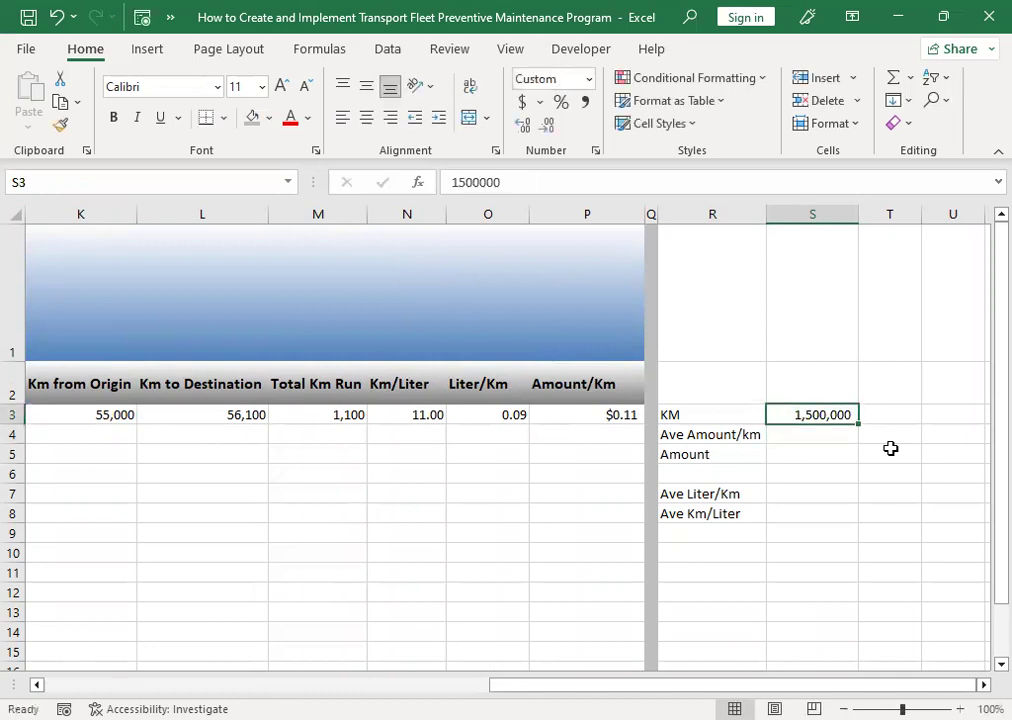
Enter the Amount formula =S3*S4 in S5, multiplying KM by Ave Amount/km
{"action": "key", "text": "Down"}
{"action": "key", "text": "Left"}
{"action": "key", "text": "Right"}
{"action": "key", "text": "Left"}
{"action": "key", "text": "Right"}
{"action": "key", "text": "Left"}
{"action": "key", "text": "Down"}
{"action": "key", "text": "Right"}
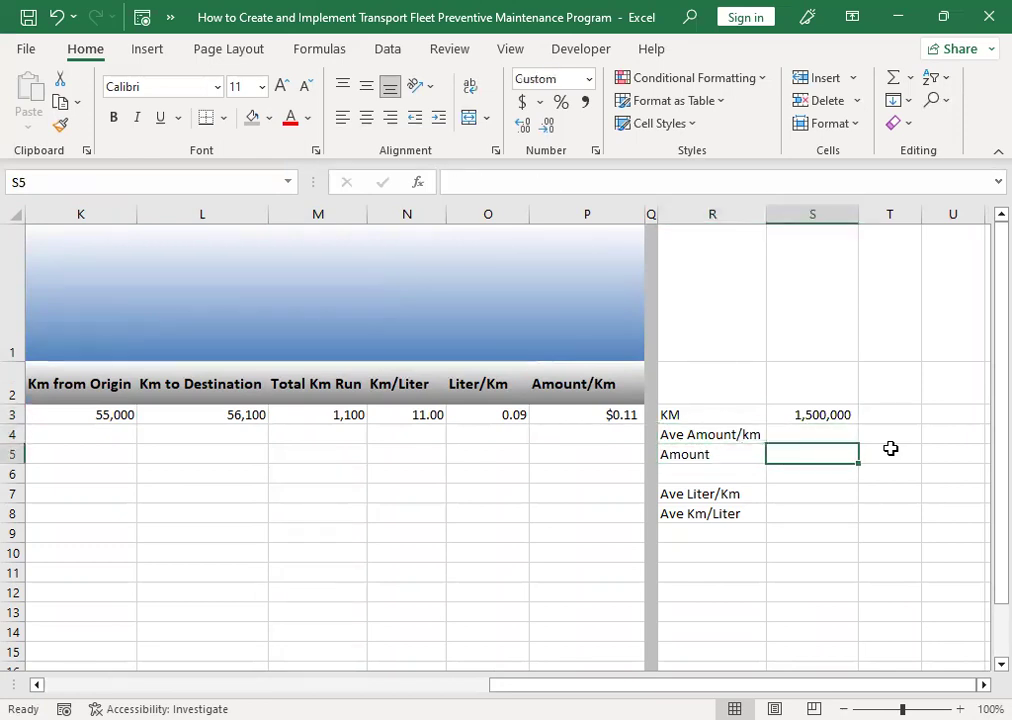
{"action": "type", "text": "="}
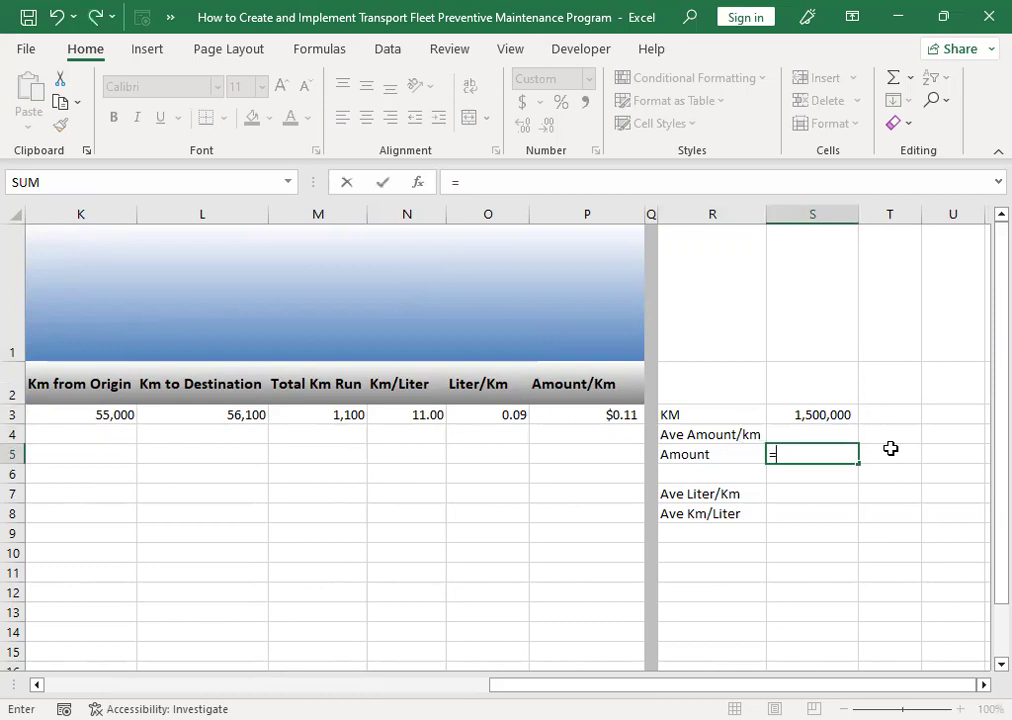
{"action": "key", "text": "Up"}
{"action": "key", "text": "Up"}
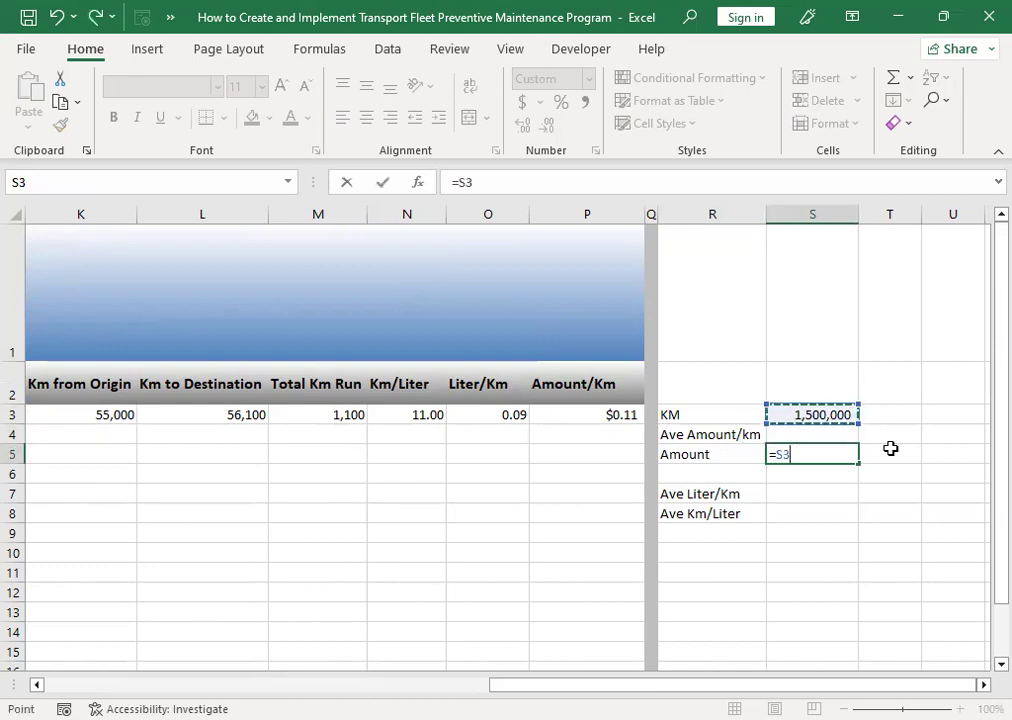
{"action": "type", "text": "*"}
{"action": "key", "text": "Up"}
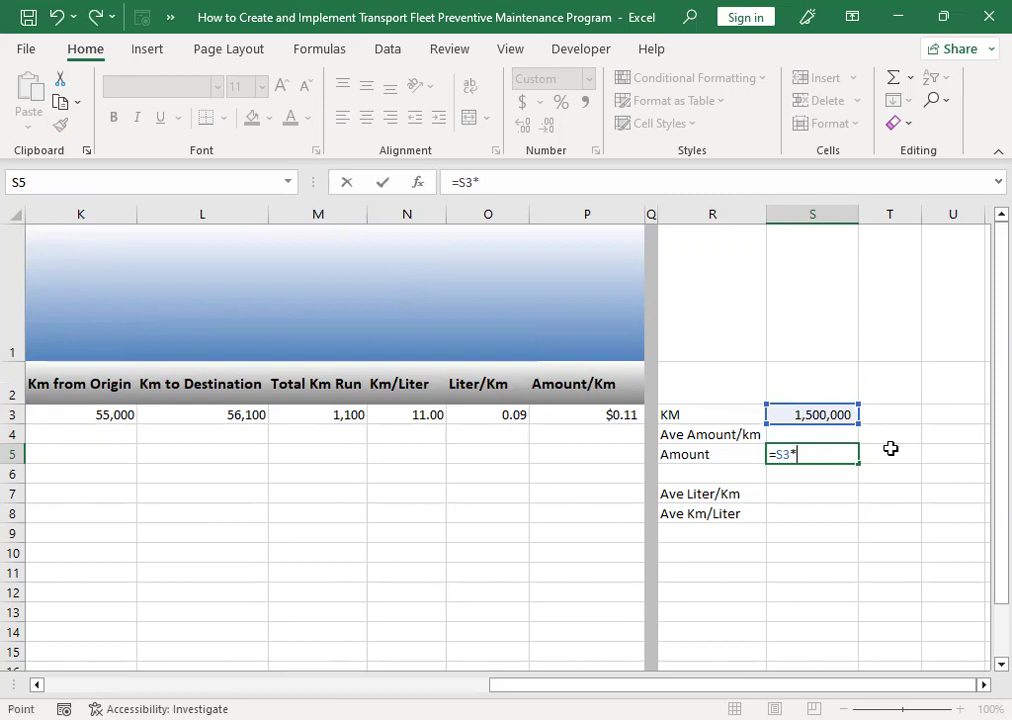
{"action": "key", "text": "Return"}
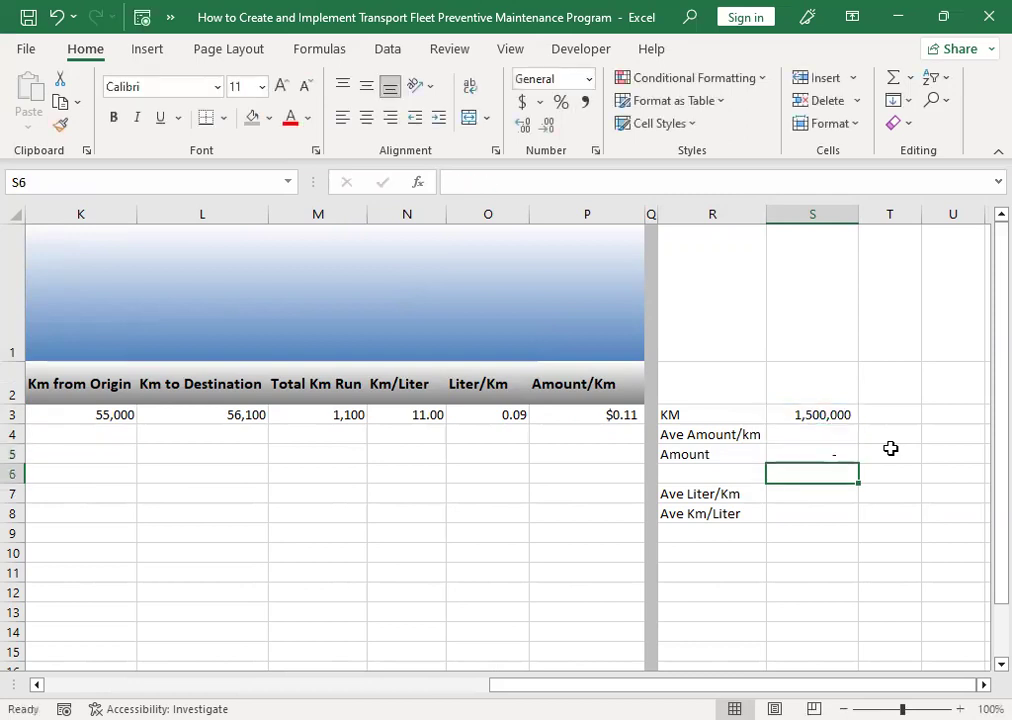
Review the Amount formula and summary labels, then return to column A of the log
{"action": "key", "text": "Up"}
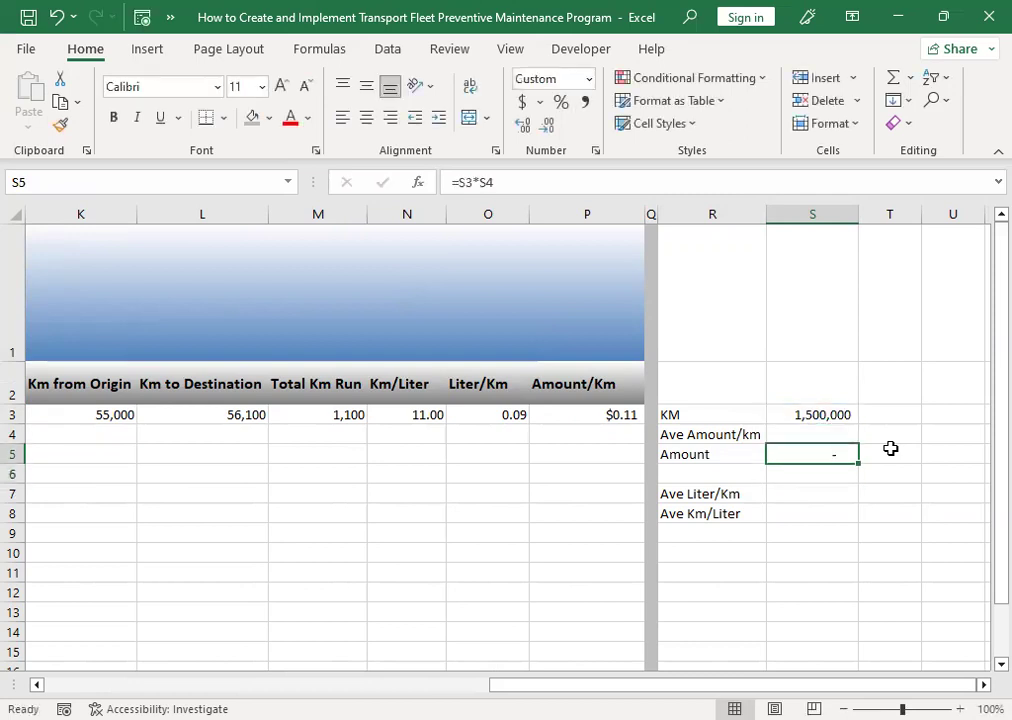
{"action": "key", "text": "Up"}
{"action": "key", "text": "Left"}
{"action": "key", "text": "Left"}
{"action": "key", "text": "Left"}
{"action": "key", "text": "Left"}
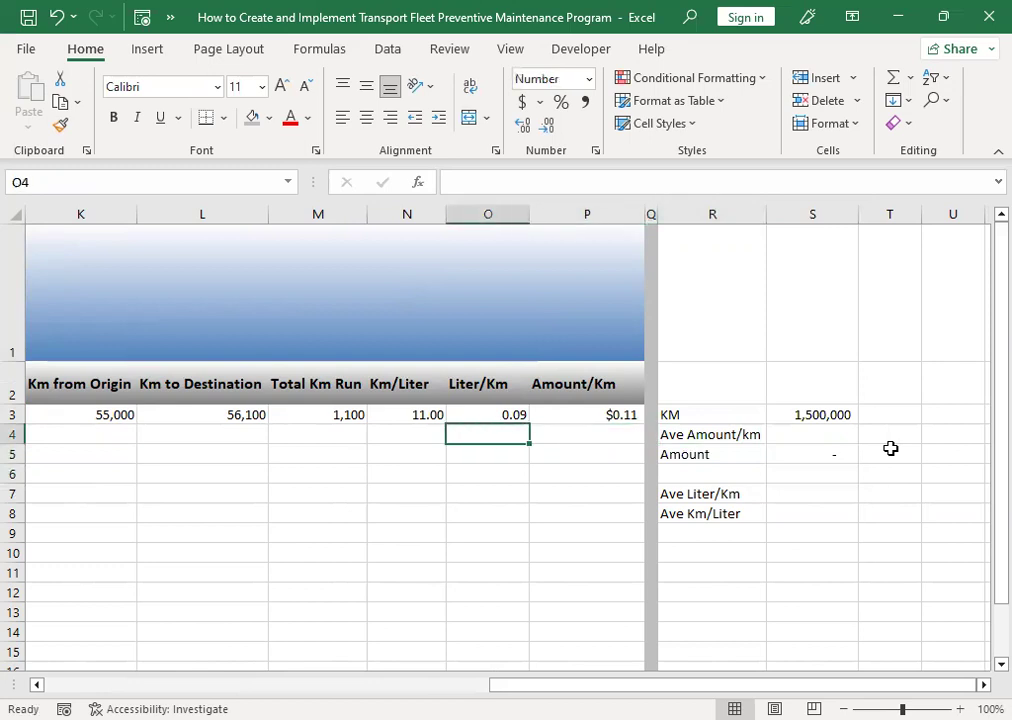
{"action": "key", "text": "Right"}
{"action": "key", "text": "Right"}
{"action": "key", "text": "Right"}
{"action": "key", "text": "Down"}
{"action": "key", "text": "Down"}
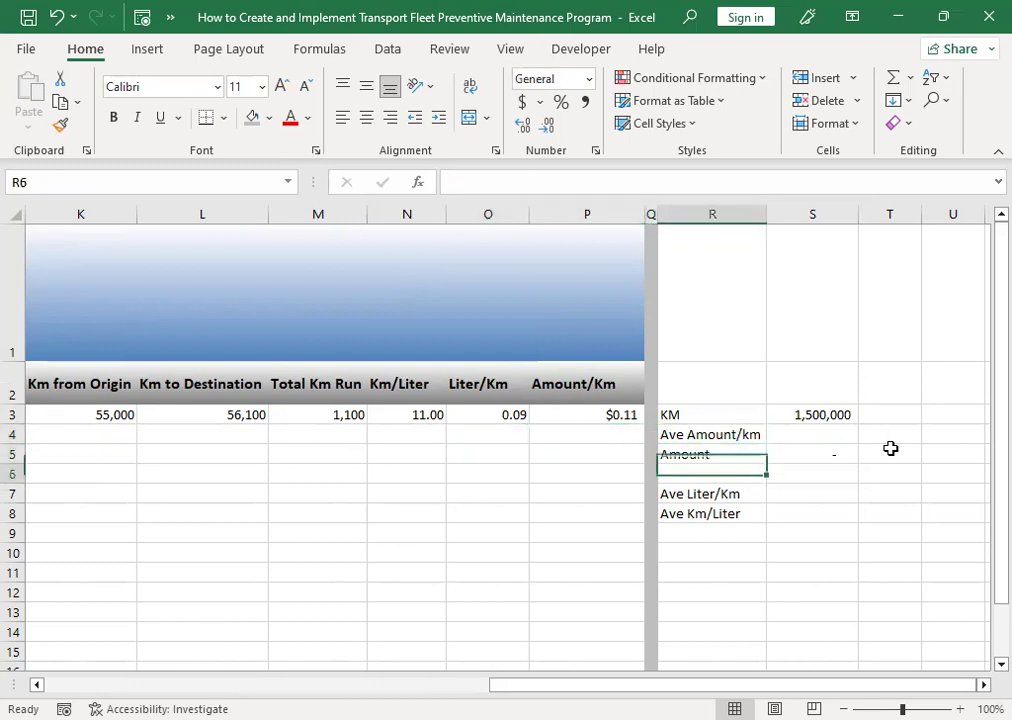
{"action": "key", "text": "Down"}
{"action": "key", "text": "Right"}
{"action": "key", "text": "Left"}
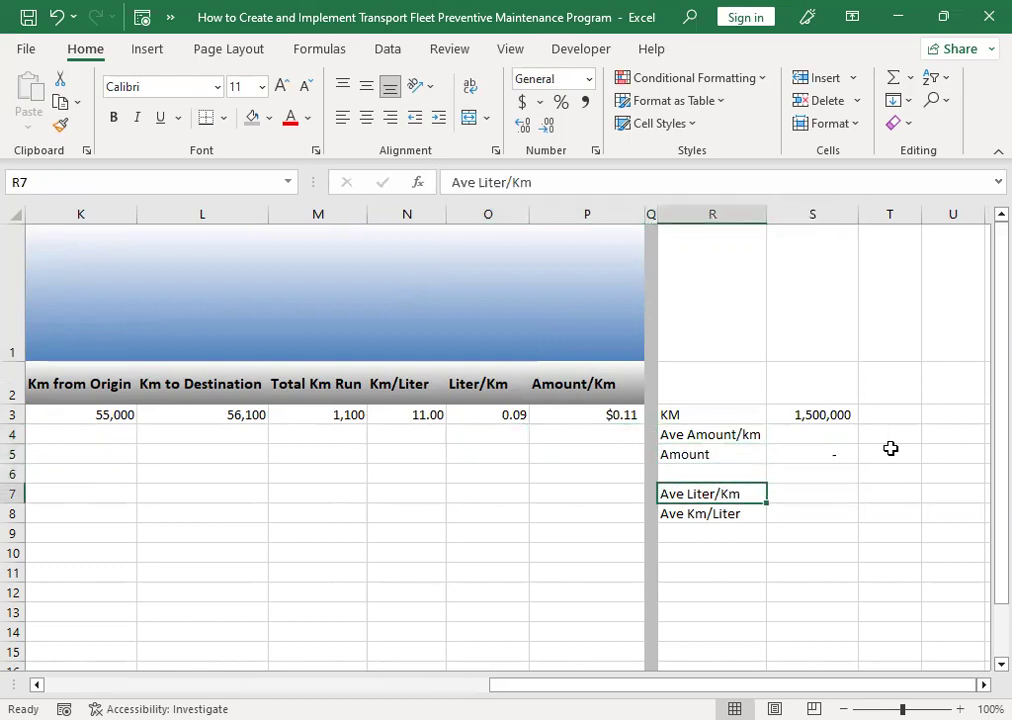
{"action": "key", "text": "Home"}
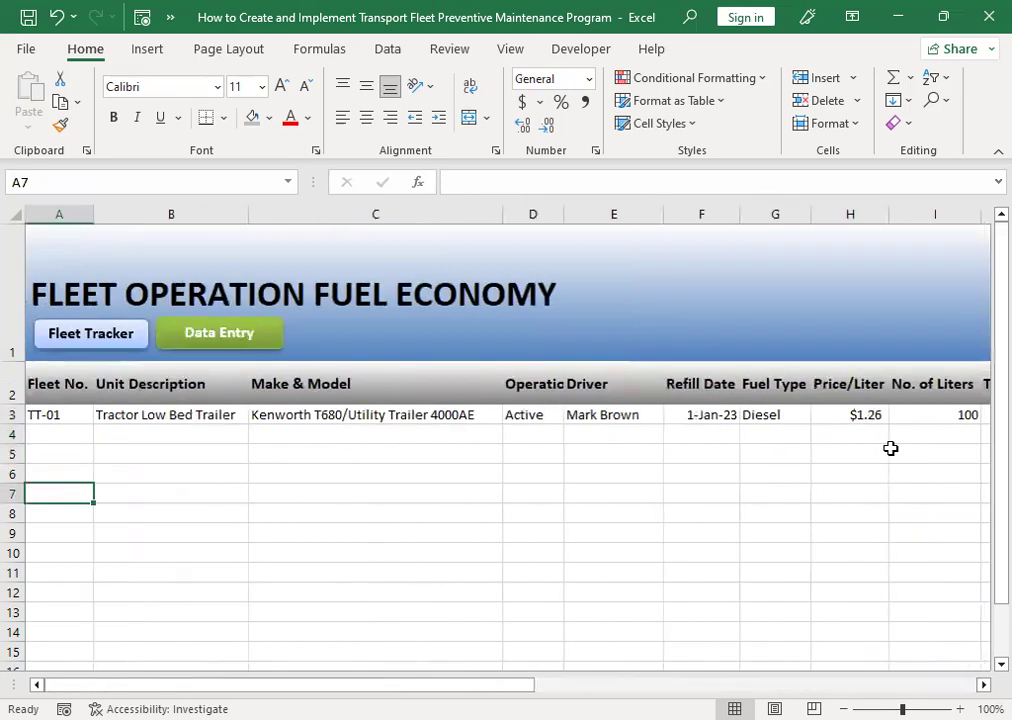
Go to the Data Entry sheet via its hyperlink and clear the form with New Rec
{"action": "key", "text": "Up"}
{"action": "key", "text": "Up"}
{"action": "key", "text": "Up"}
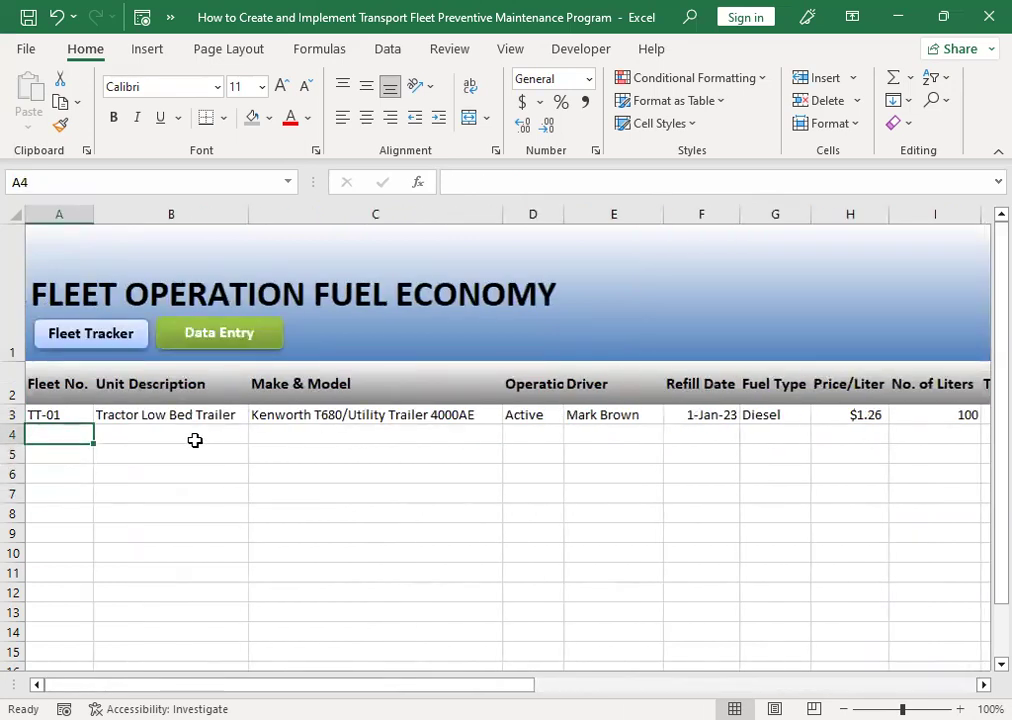
{"action": "left_click", "coordinate": [229, 337]}
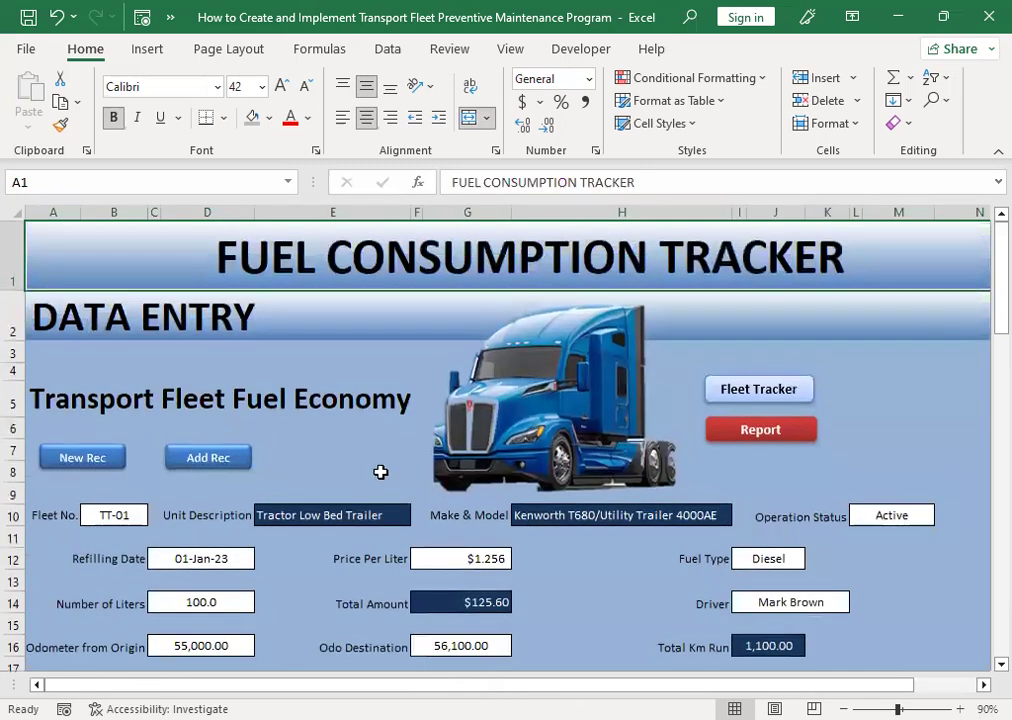
{"action": "scroll", "coordinate": [300, 491], "scroll_direction": "down", "scroll_amount": 1}
{"action": "left_click", "coordinate": [68, 319]}
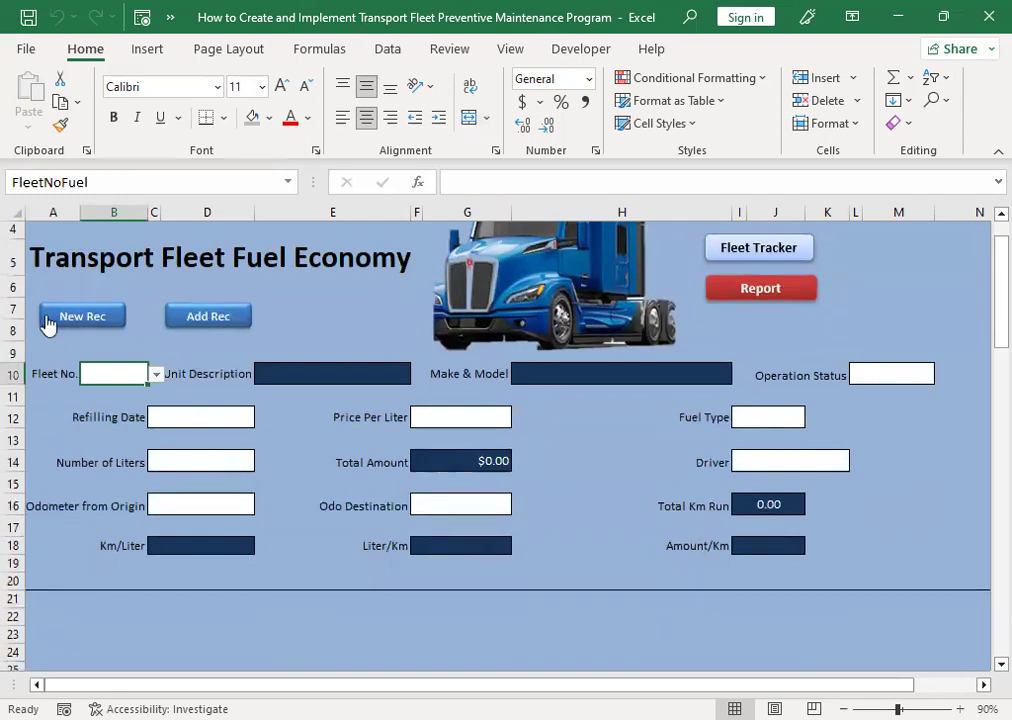
{"action": "left_click", "coordinate": [156, 374]}
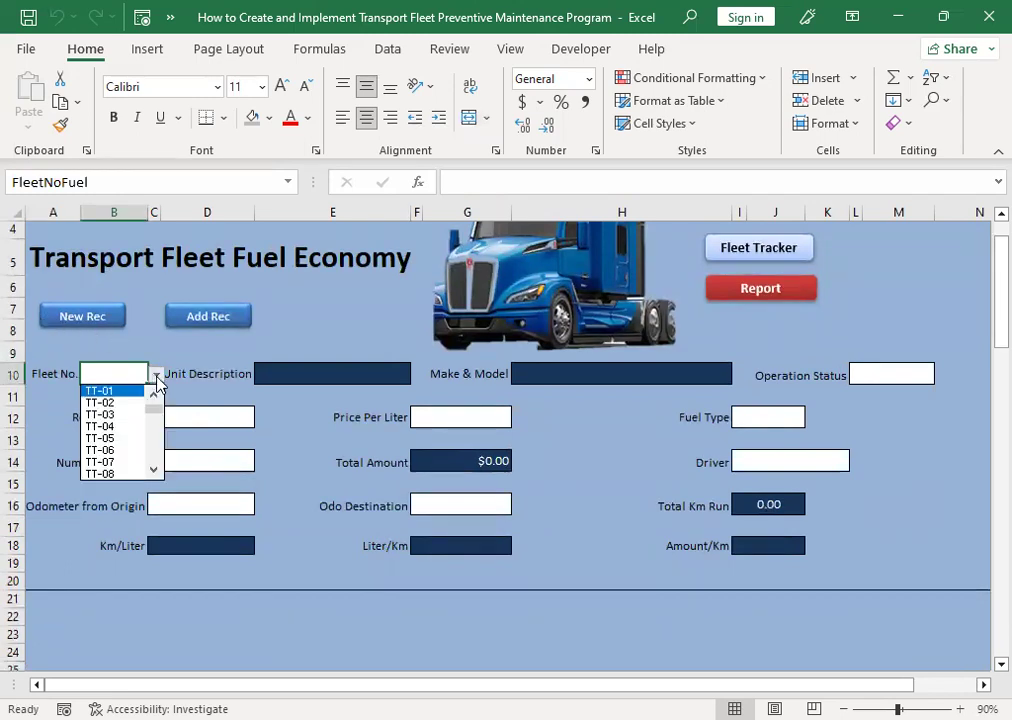
Set fleet TT-02, Operation Status Active and Refilling Date 02-Jan-23
{"action": "left_click", "coordinate": [97, 402]}
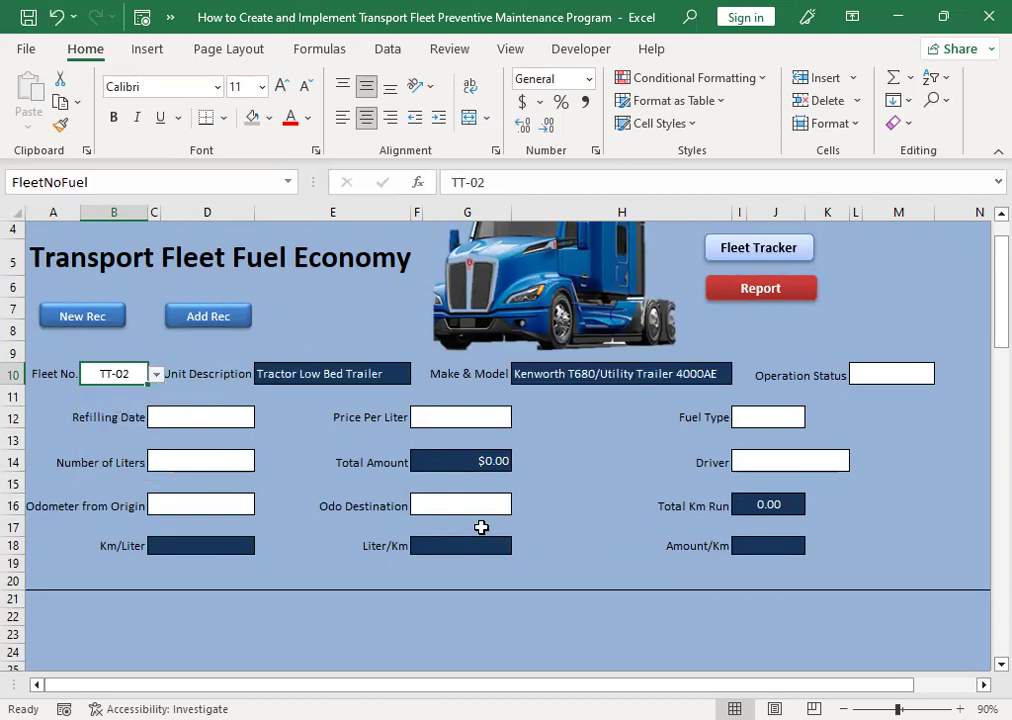
{"action": "left_click", "coordinate": [866, 373]}
{"action": "left_click", "coordinate": [944, 376]}
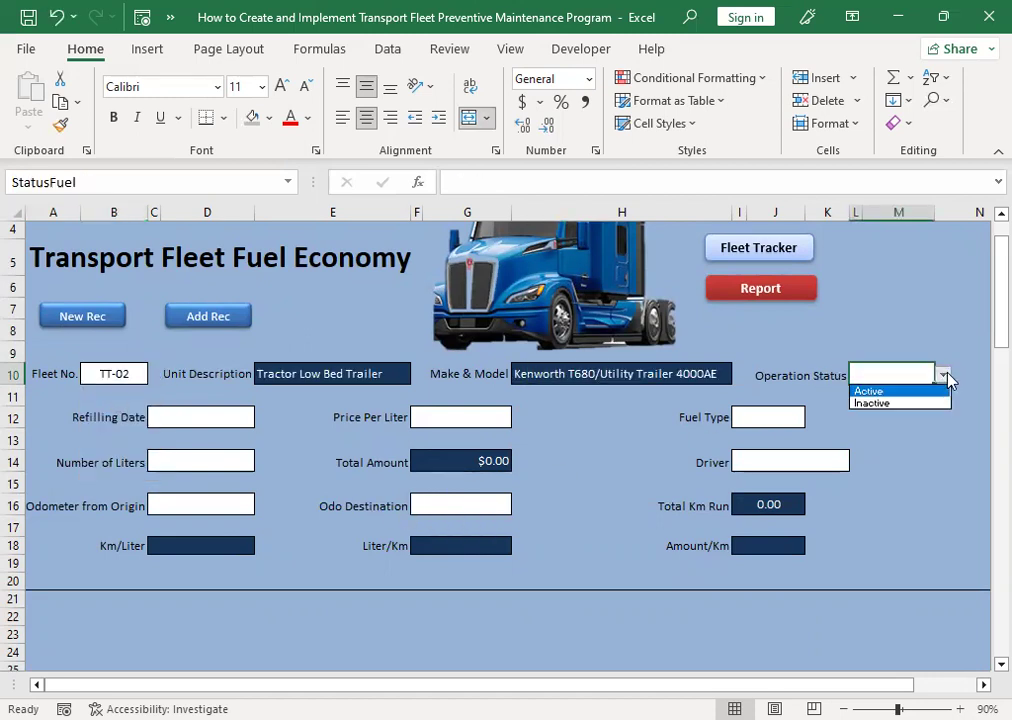
{"action": "left_click", "coordinate": [868, 391]}
{"action": "left_click", "coordinate": [173, 420]}
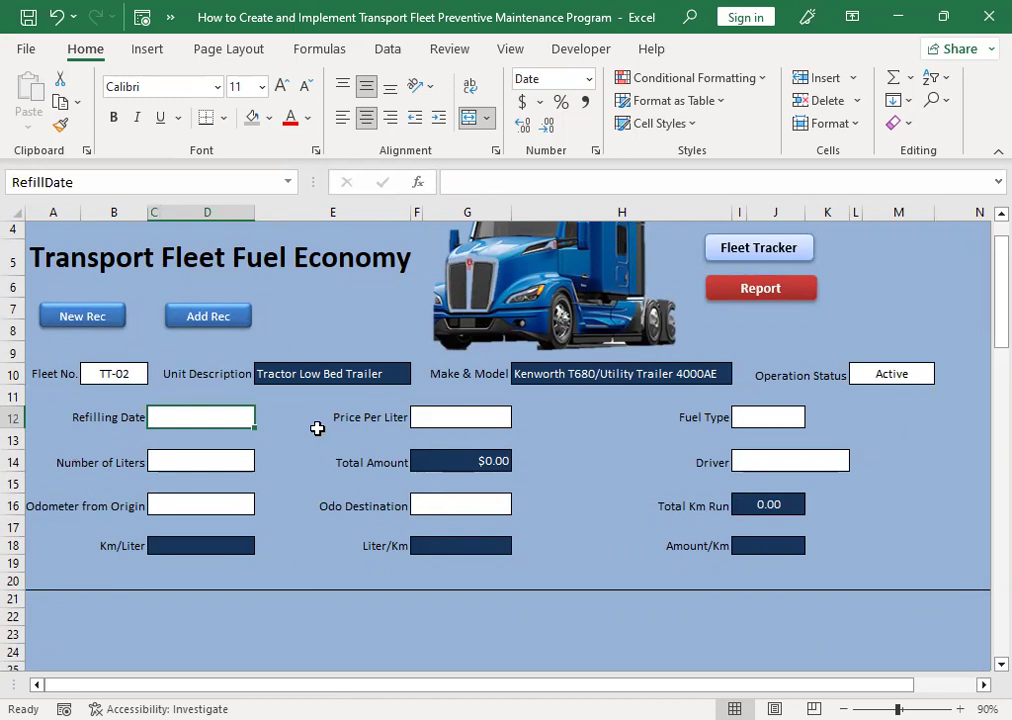
{"action": "type", "text": "1/2/23"}
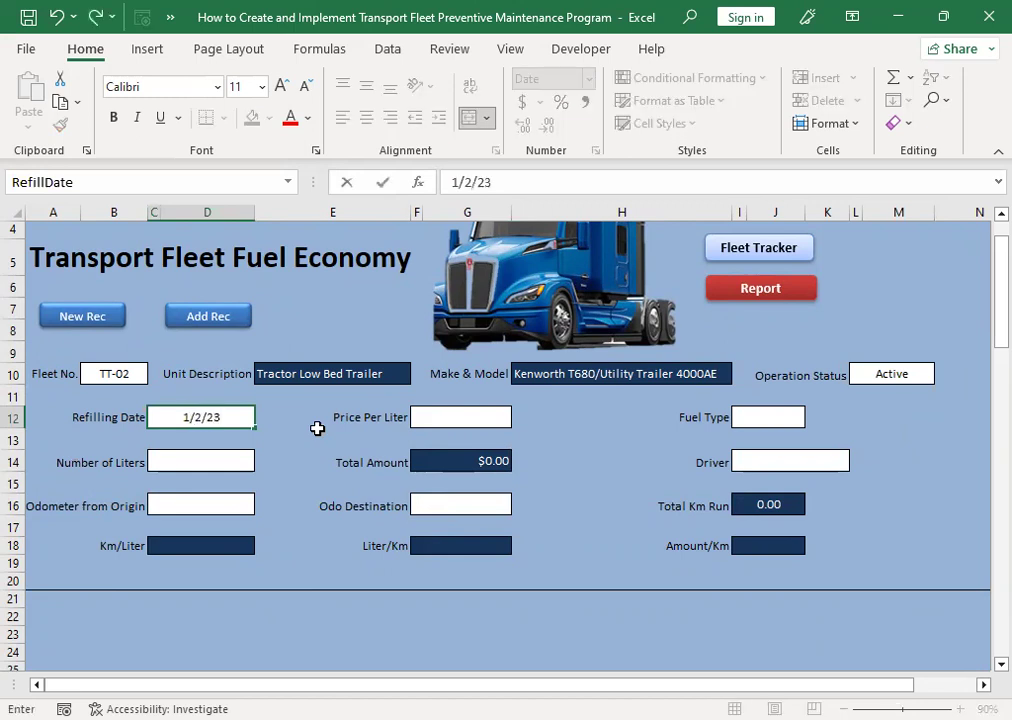
{"action": "key", "text": "Tab"}
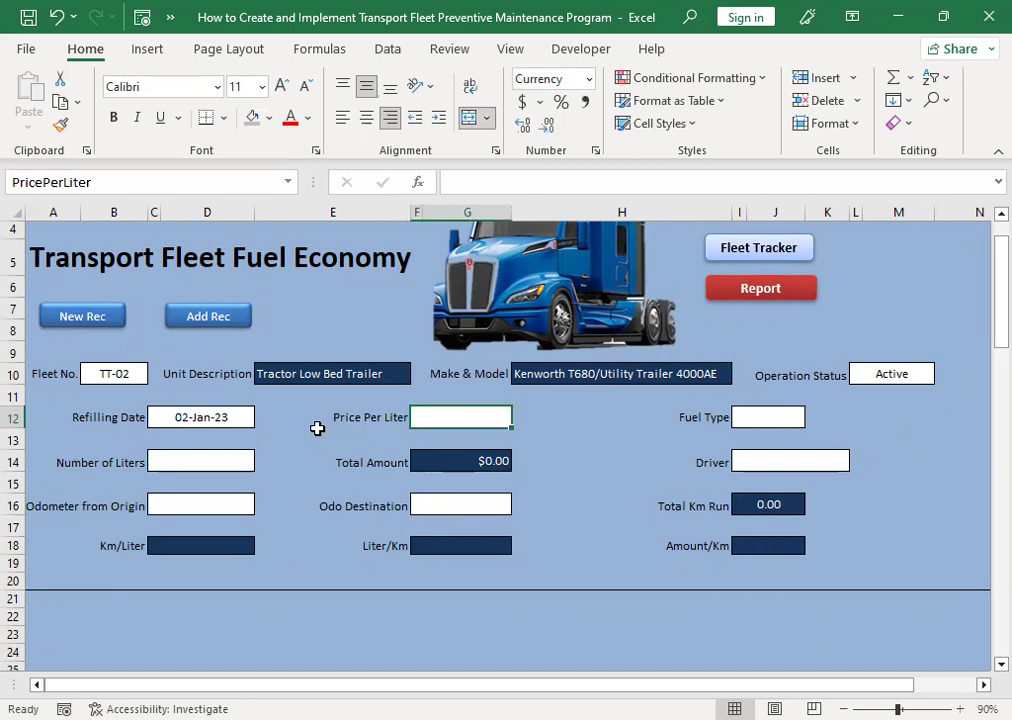
Enter $1.256 Price Per Liter and pick Diesel as the Fuel Type
{"action": "type", "text": "1.256"}
{"action": "key", "text": "Tab"}
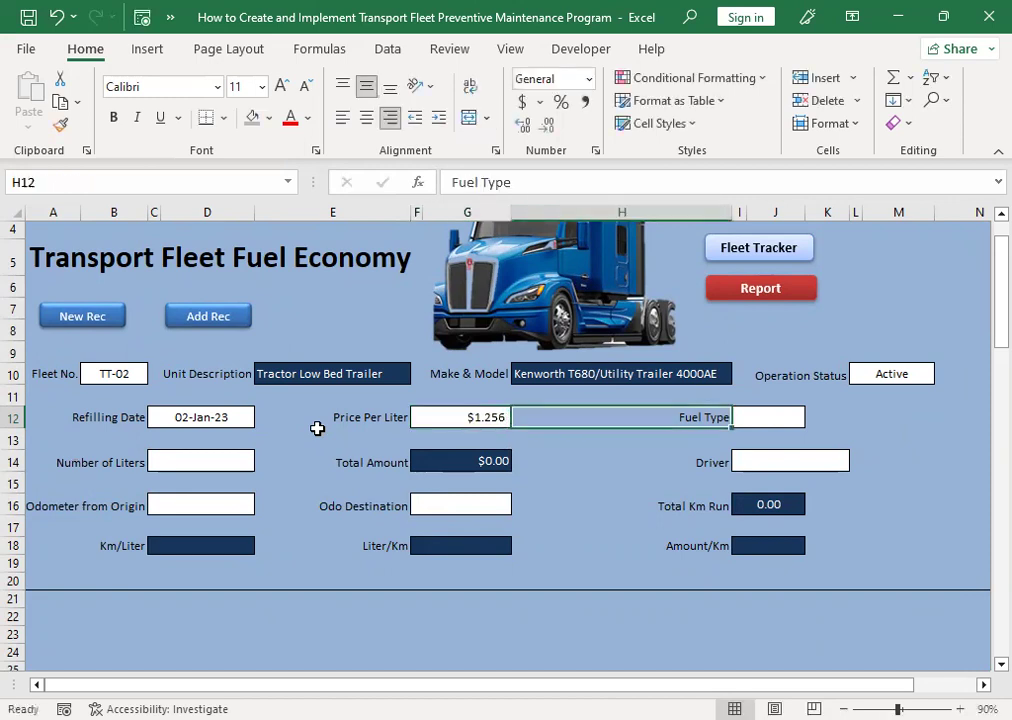
{"action": "key", "text": "Tab"}
{"action": "left_click", "coordinate": [813, 419]}
{"action": "key", "text": "Escape"}
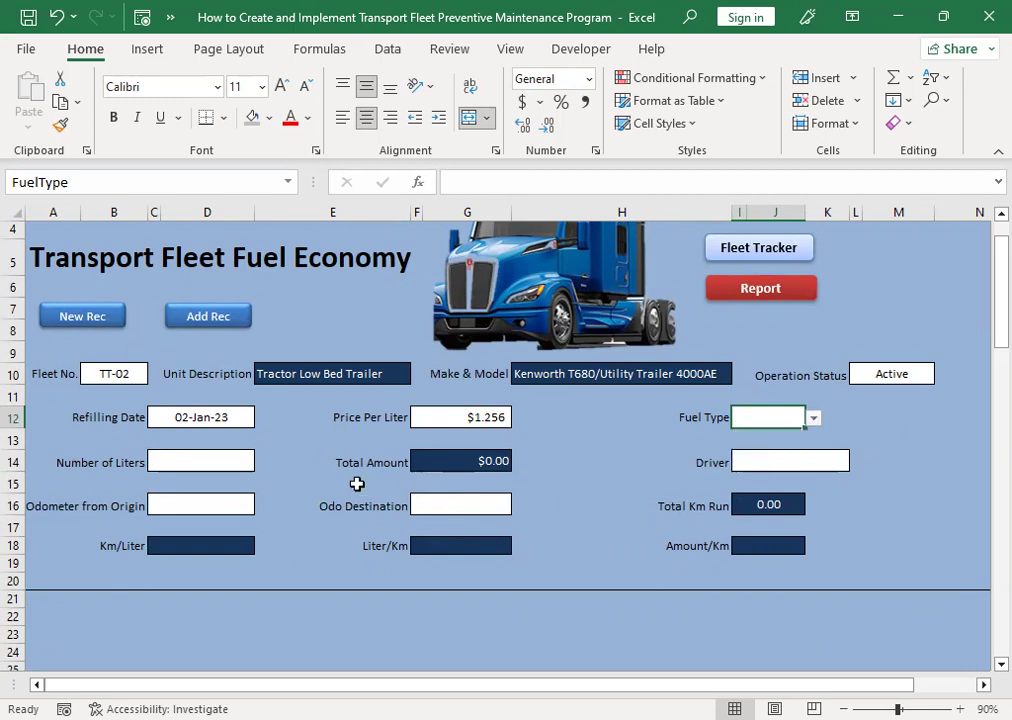
{"action": "left_click", "coordinate": [812, 419]}
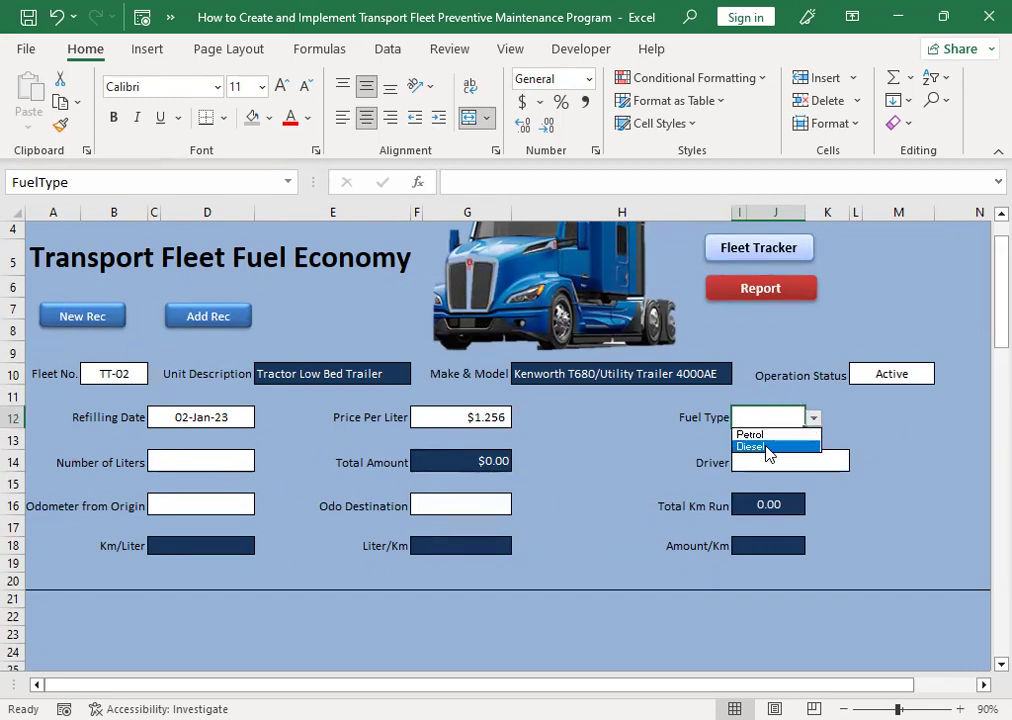
{"action": "left_click", "coordinate": [768, 447]}
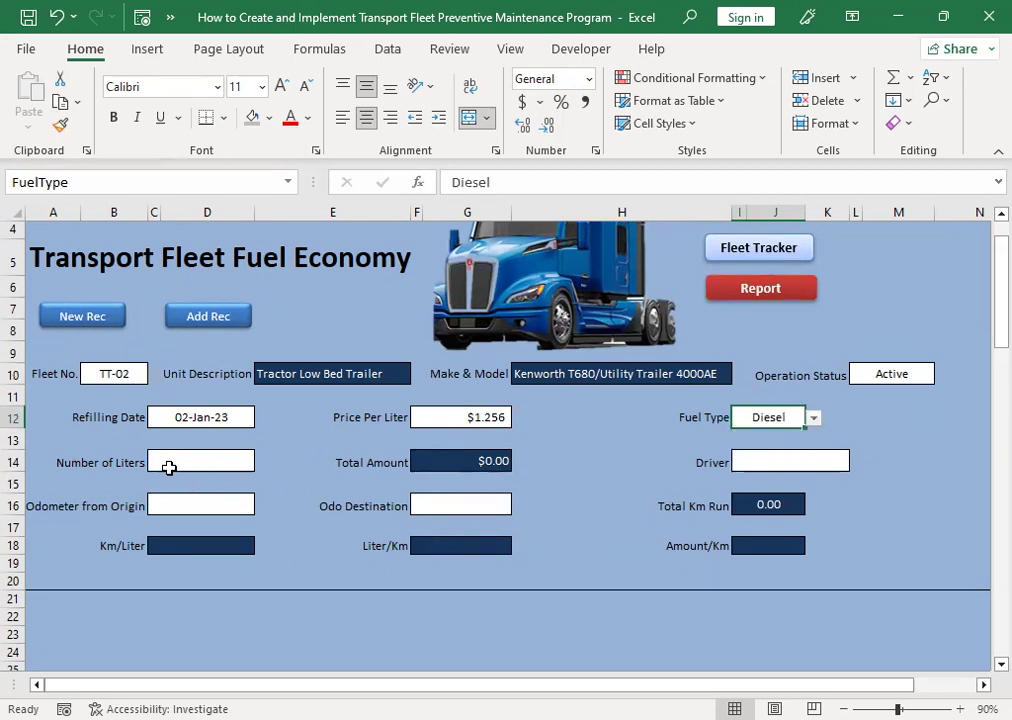
Enter 150 liters for a $188.40 Total Amount and assign the driver
{"action": "left_click", "coordinate": [172, 467]}
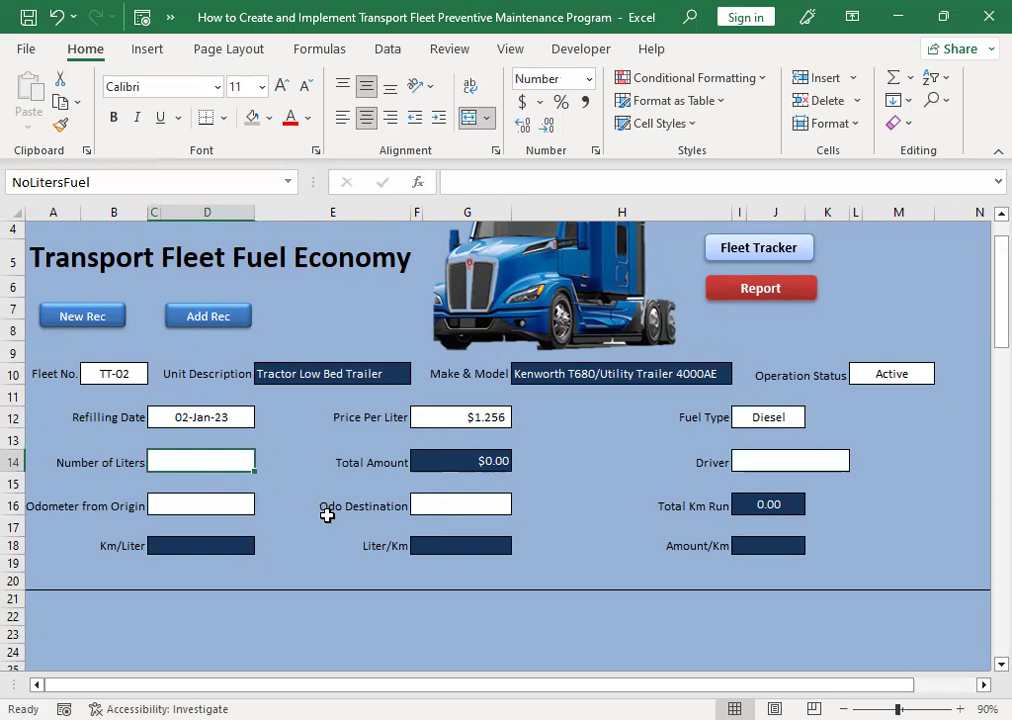
{"action": "type", "text": "150"}
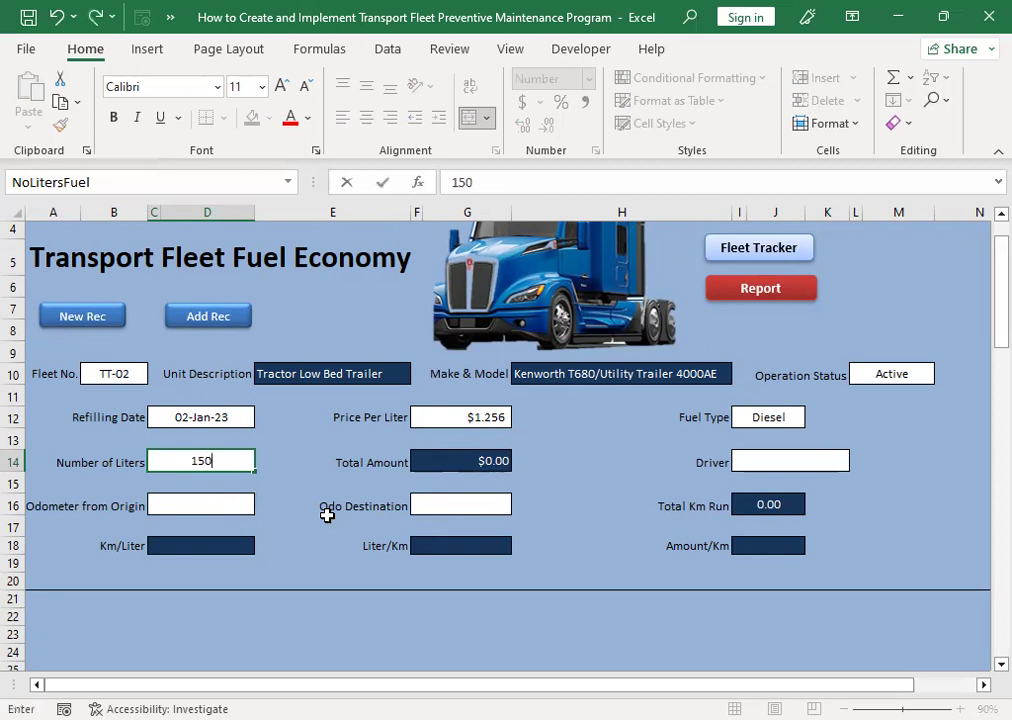
{"action": "key", "text": "Tab"}
{"action": "key", "text": "Tab"}
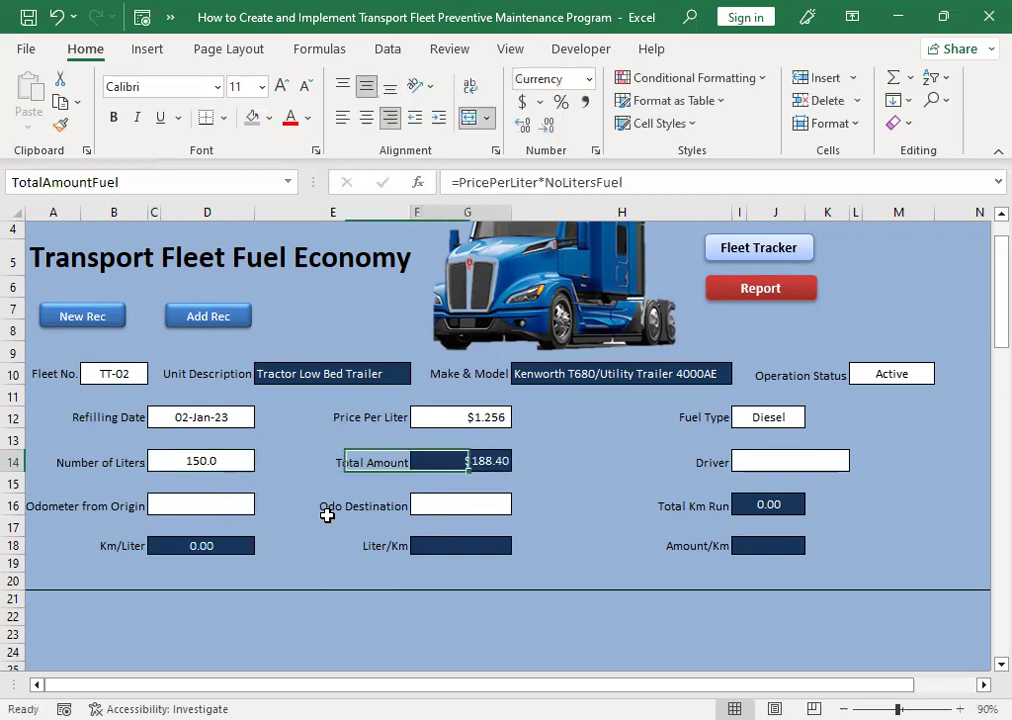
{"action": "key", "text": "Tab"}
{"action": "key", "text": "shift+Tab"}
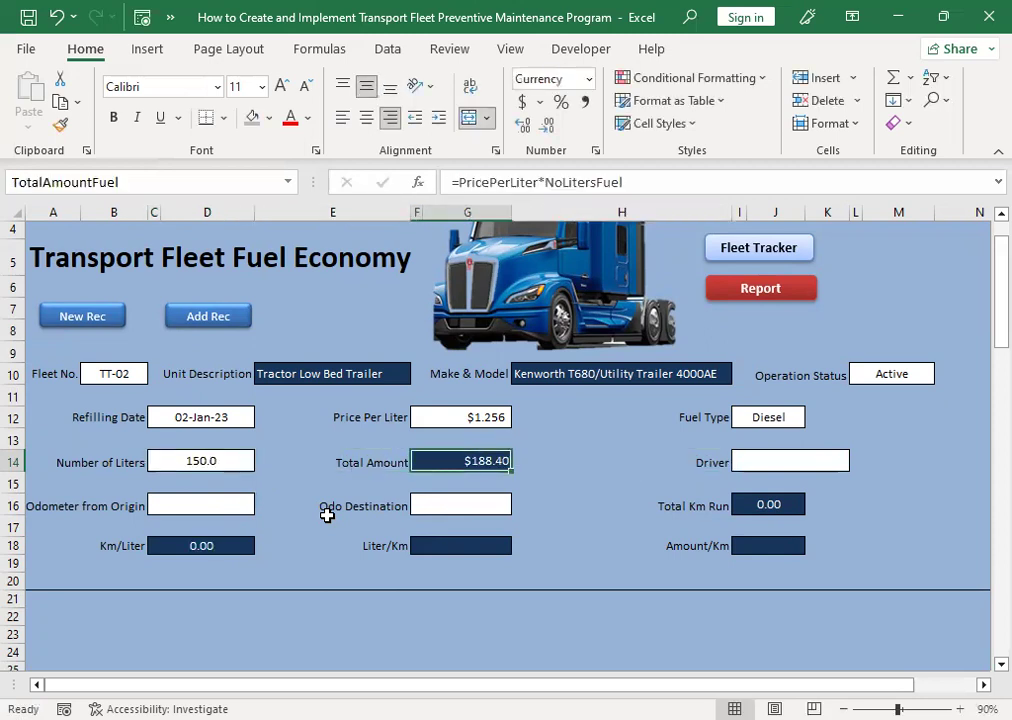
{"action": "key", "text": "Tab"}
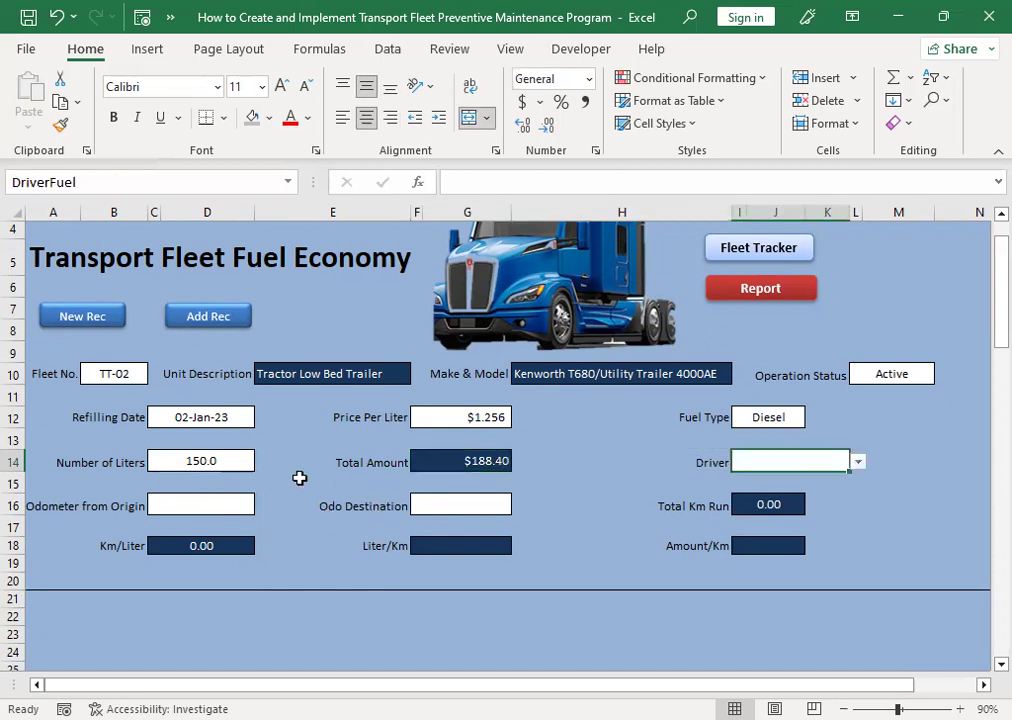
{"action": "left_click", "coordinate": [858, 462]}
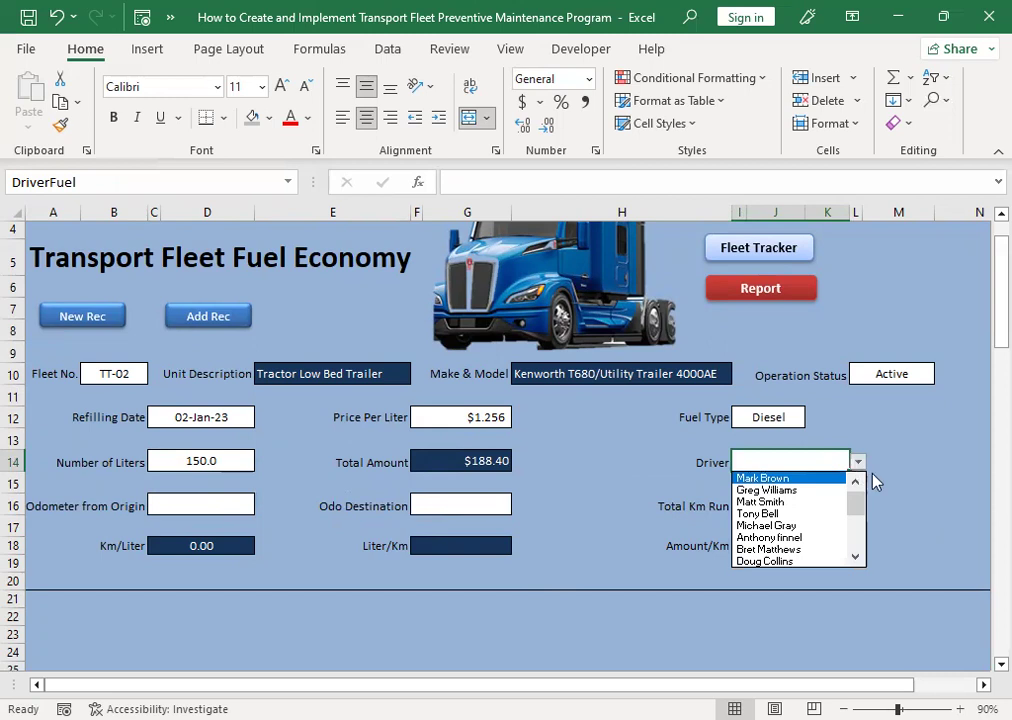
{"action": "left_click", "coordinate": [780, 489]}
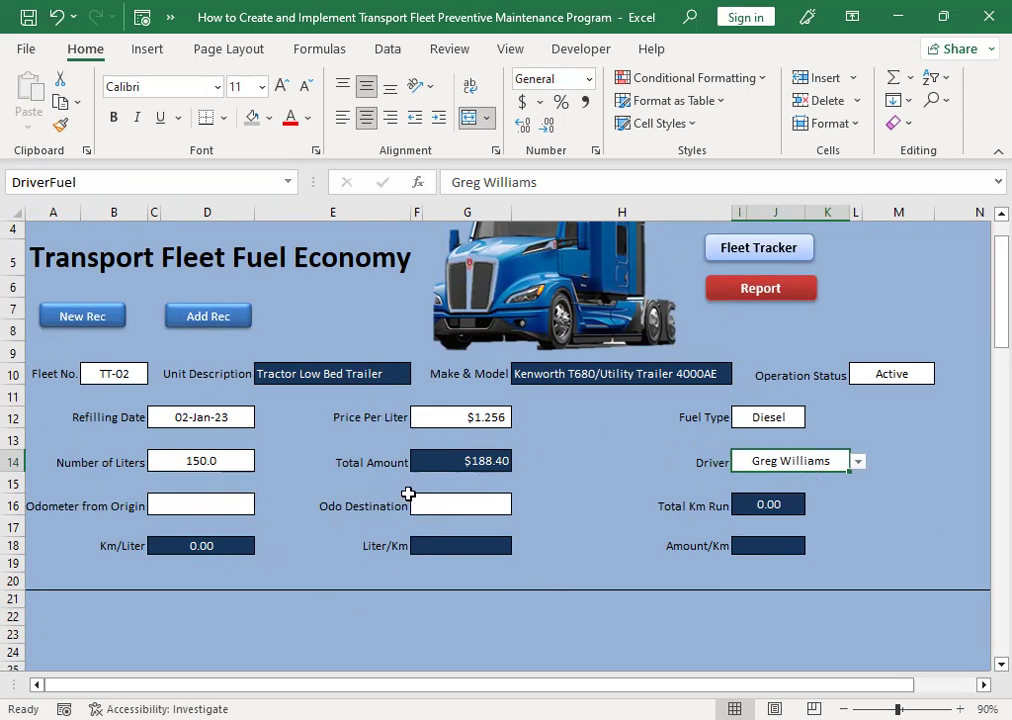
{"action": "left_click", "coordinate": [199, 504]}
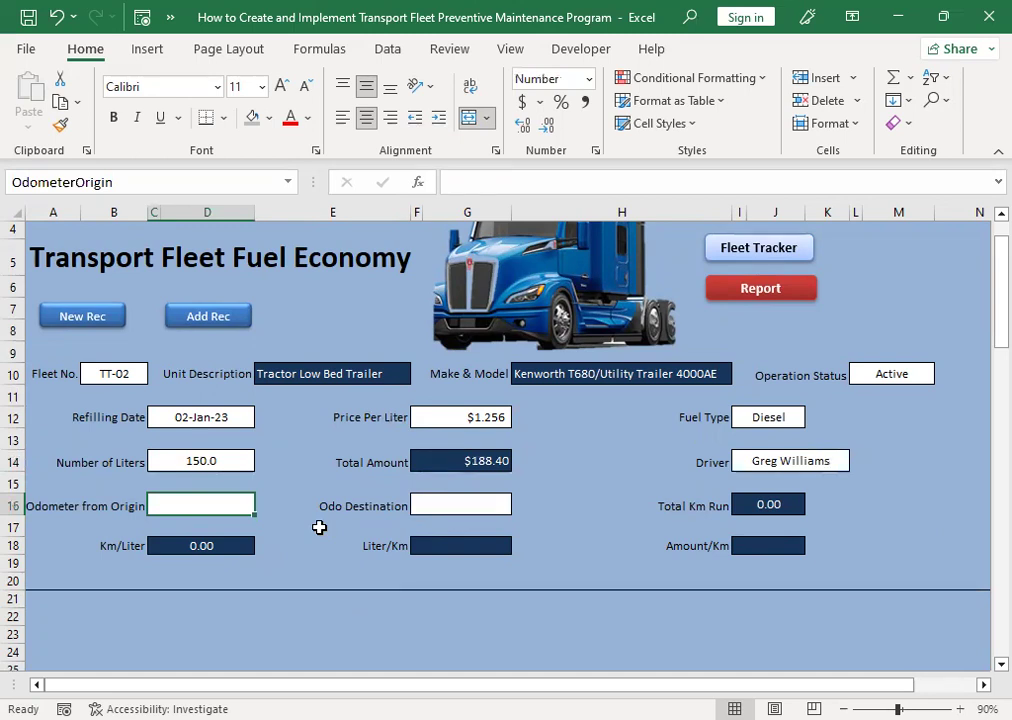
Enter TT-02's odometer readings 62,000 and 62,900, giving 900 km and 6.00 Km/Liter
{"action": "type", "text": "62"}
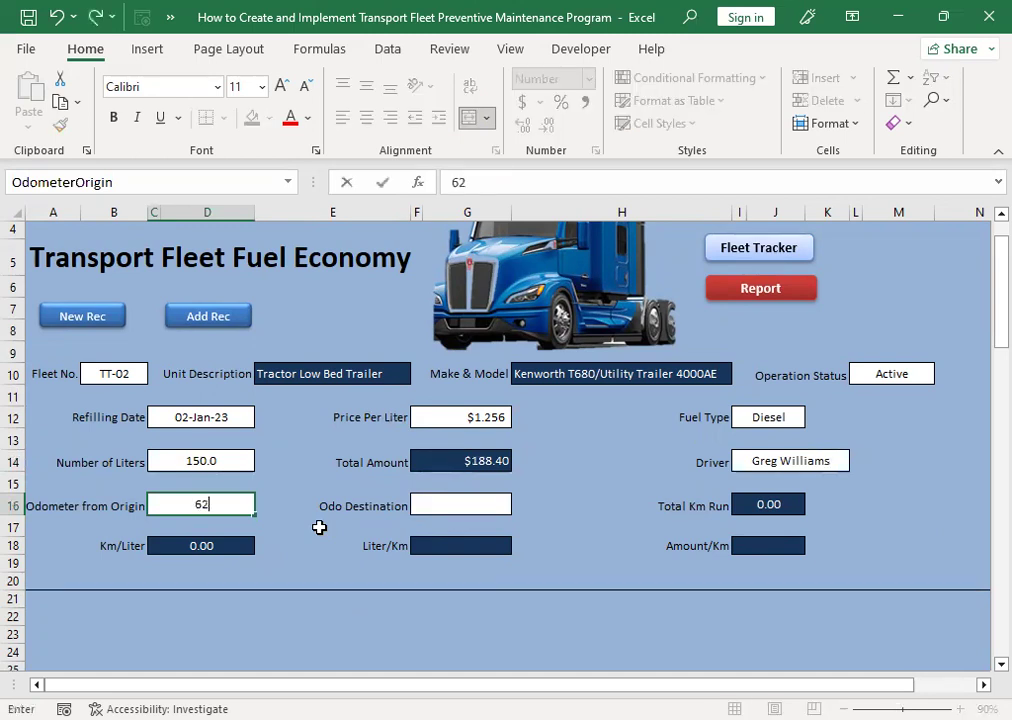
{"action": "type", "text": "000"}
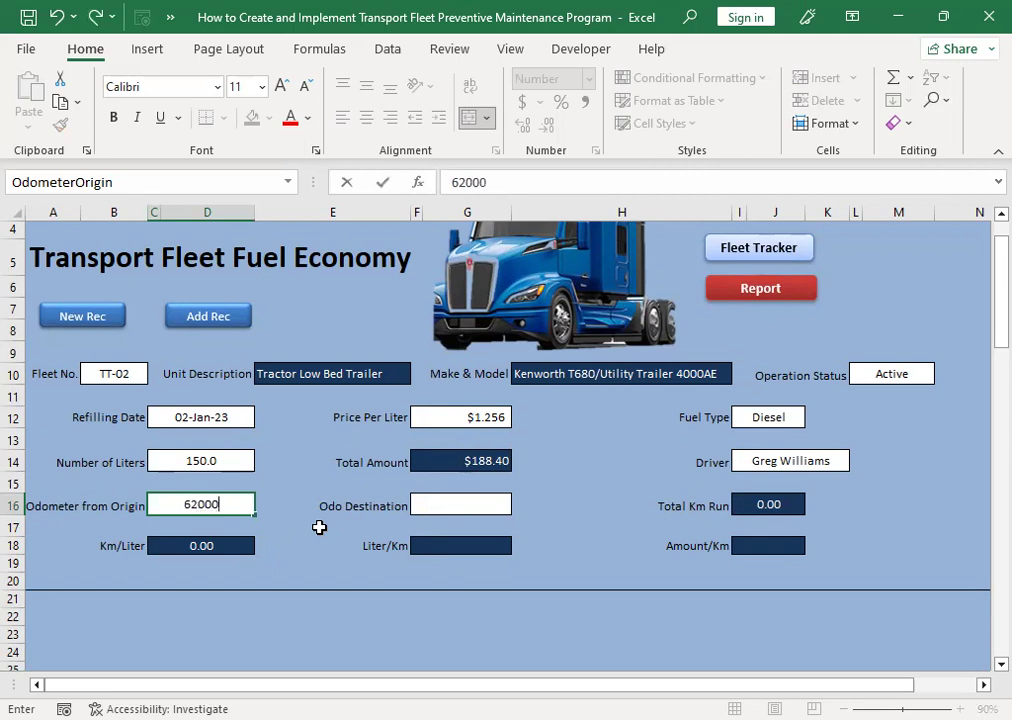
{"action": "key", "text": "Tab"}
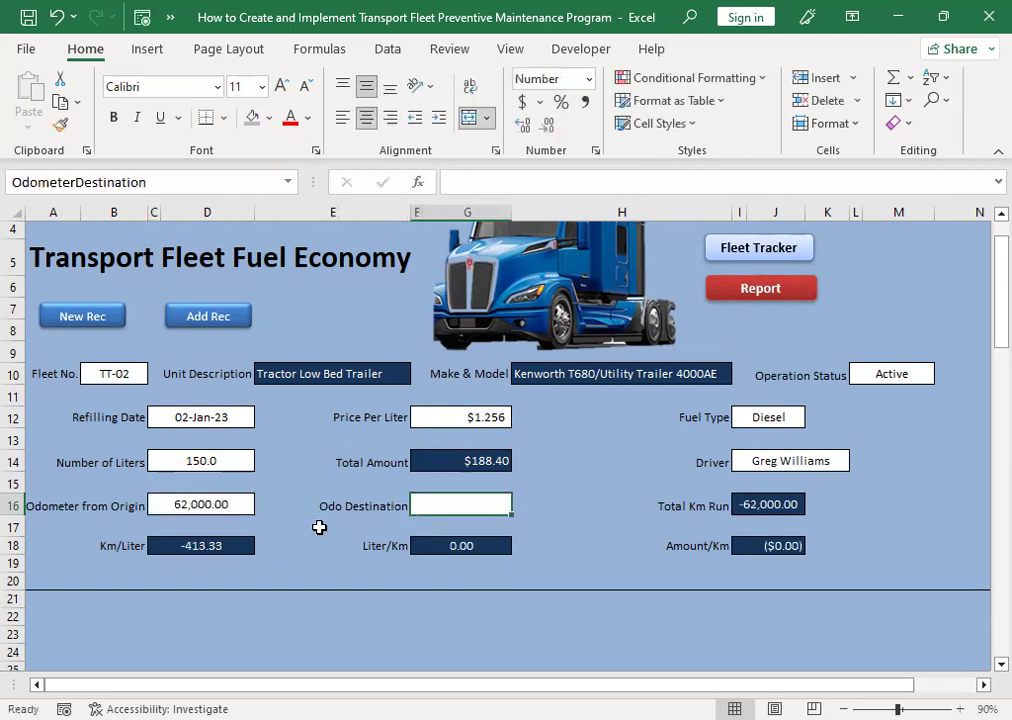
{"action": "type", "text": "62"}
{"action": "type", "text": "900"}
{"action": "key", "text": "Tab"}
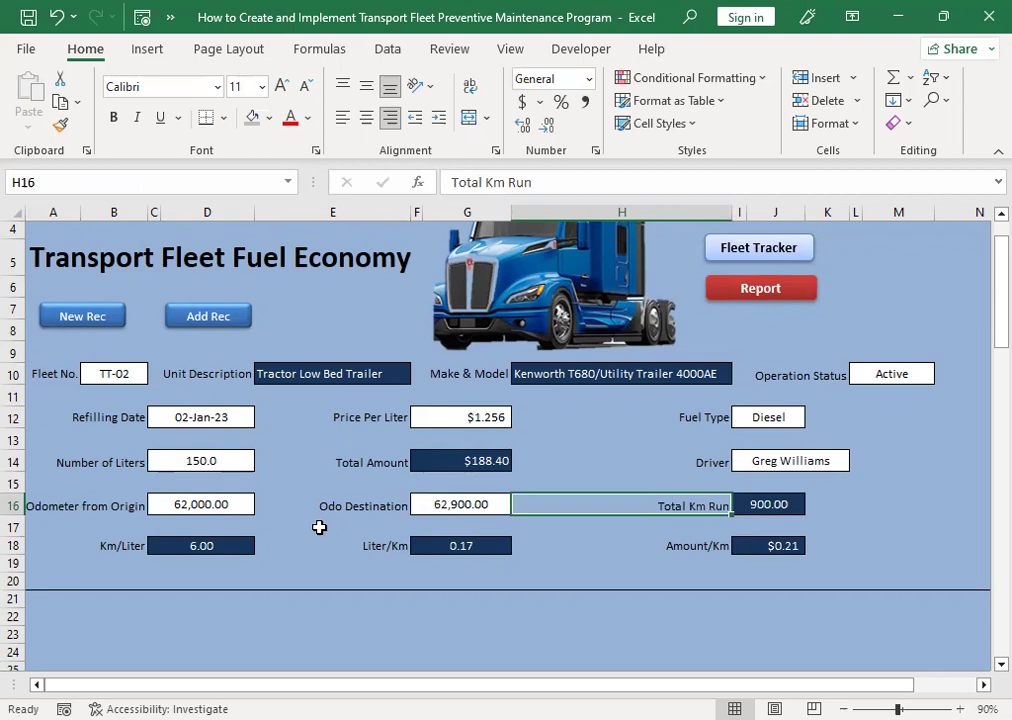
{"action": "key", "text": "Down"}
{"action": "key", "text": "Up"}
Check TT-02 in the report, then return to the entry form and clear it for a third record
{"action": "left_click", "coordinate": [770, 292]}
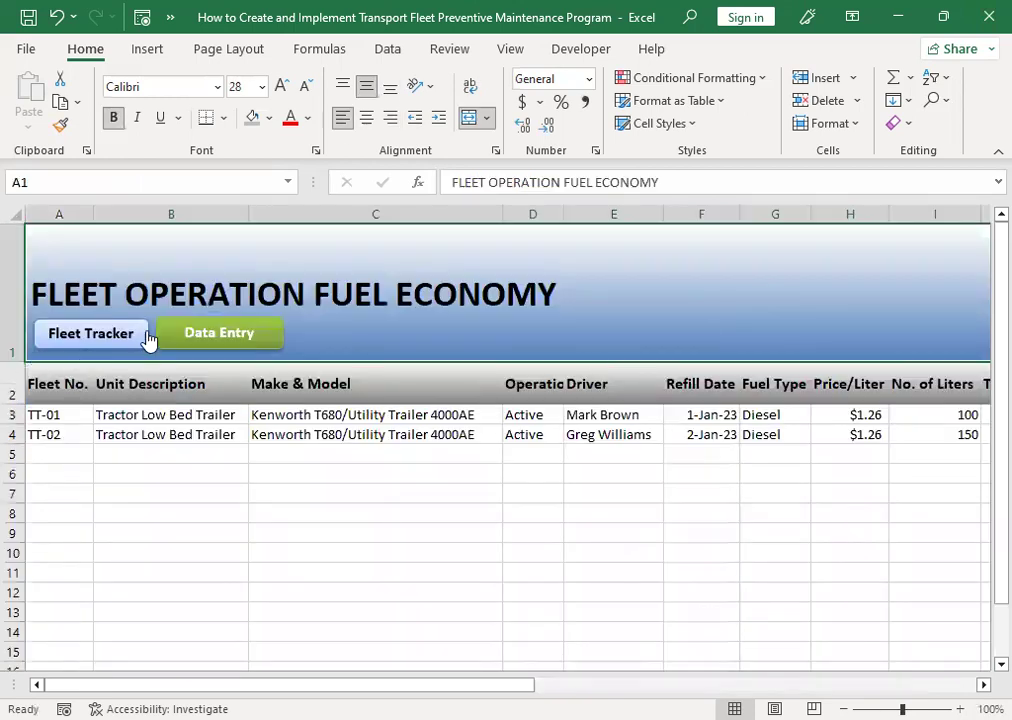
{"action": "left_click", "coordinate": [196, 332]}
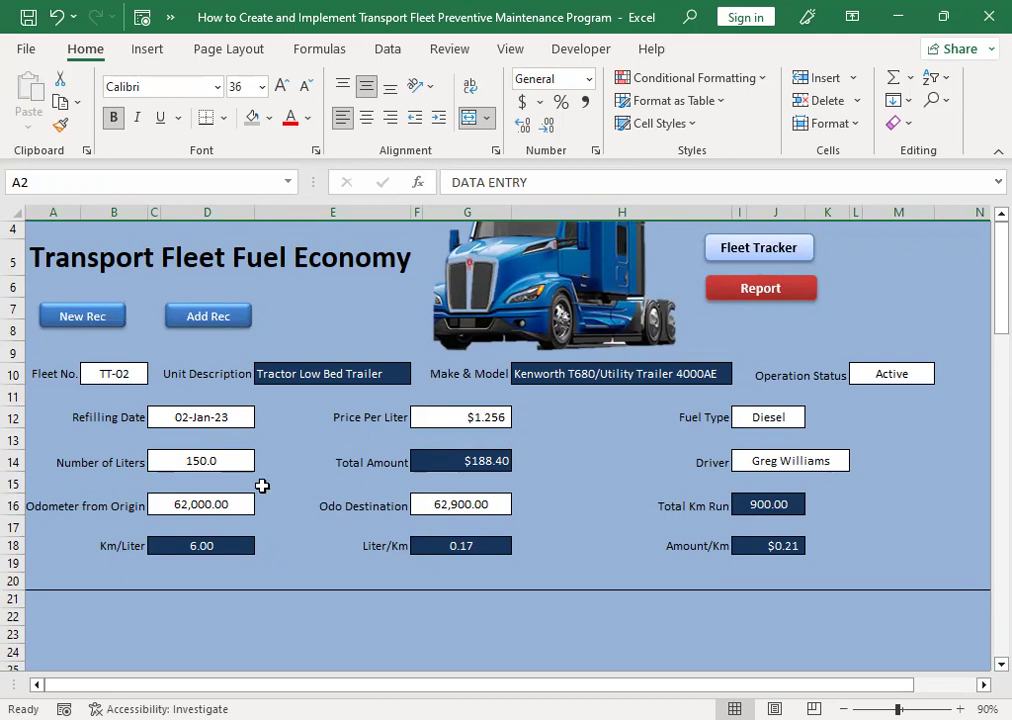
{"action": "left_click", "coordinate": [86, 318]}
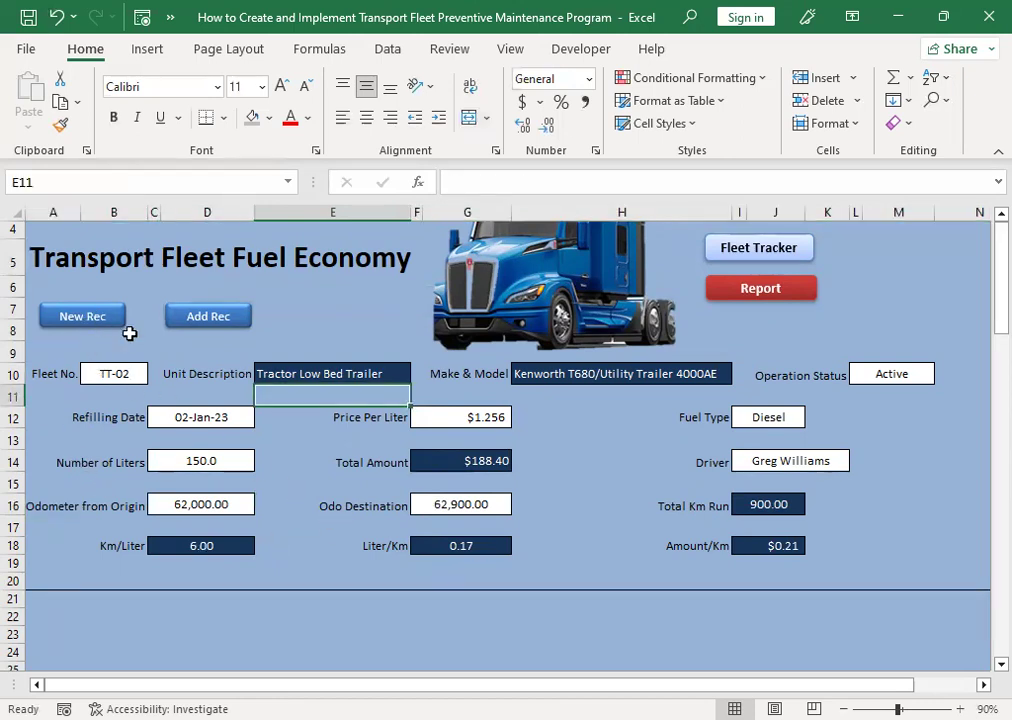
{"action": "left_click", "coordinate": [85, 321]}
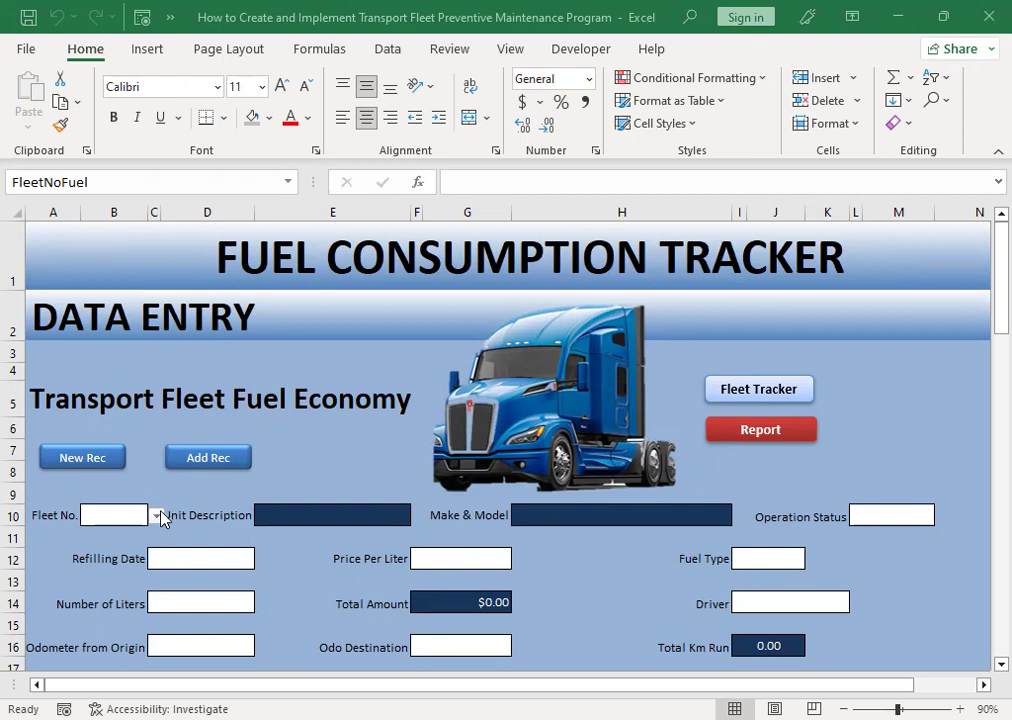
Choose fleet TT-03 and set its operation status to Active
{"action": "left_click", "coordinate": [156, 515]}
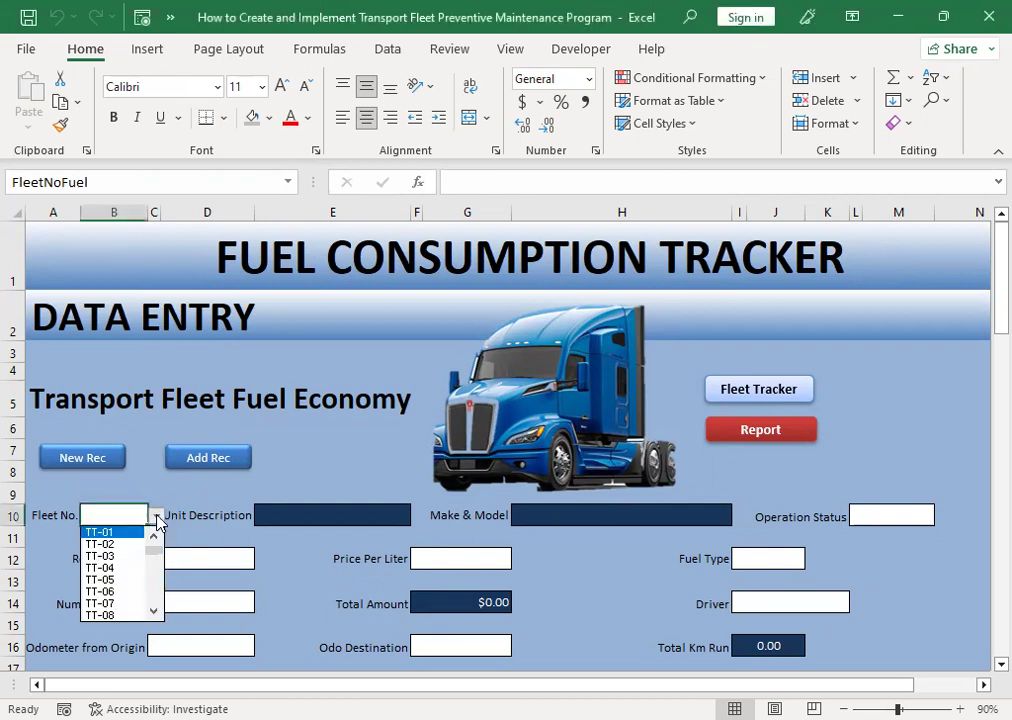
{"action": "left_click", "coordinate": [120, 555]}
{"action": "left_click", "coordinate": [922, 513]}
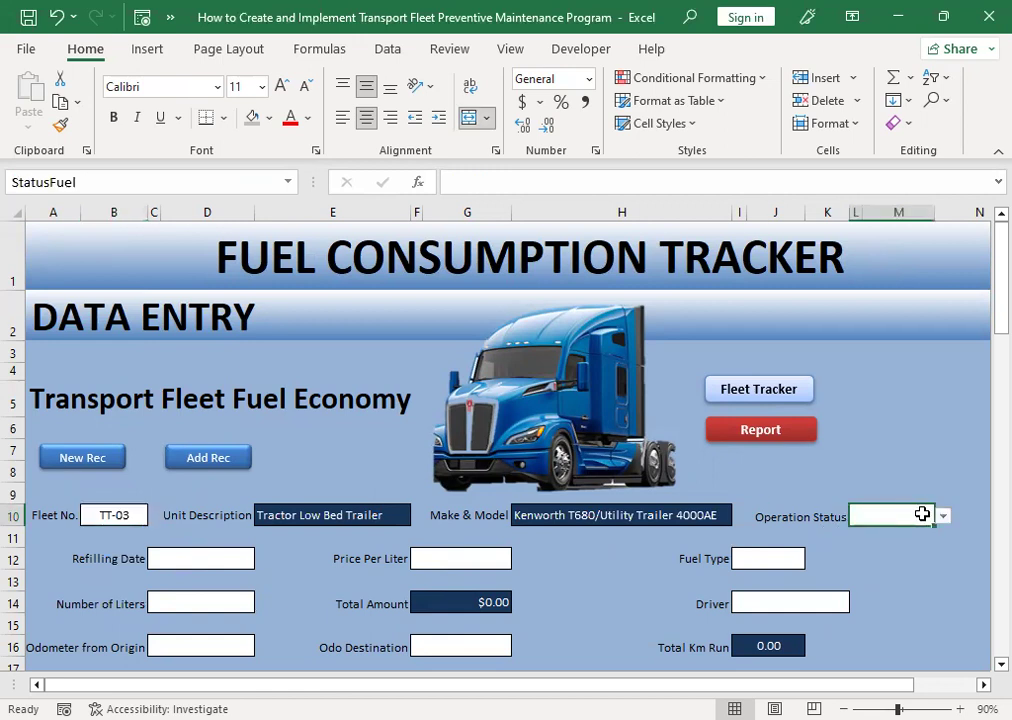
{"action": "left_click", "coordinate": [949, 515]}
{"action": "left_click", "coordinate": [916, 511]}
{"action": "left_click", "coordinate": [940, 515]}
{"action": "key", "text": "Escape"}
{"action": "left_click", "coordinate": [942, 515]}
{"action": "key", "text": "Return"}
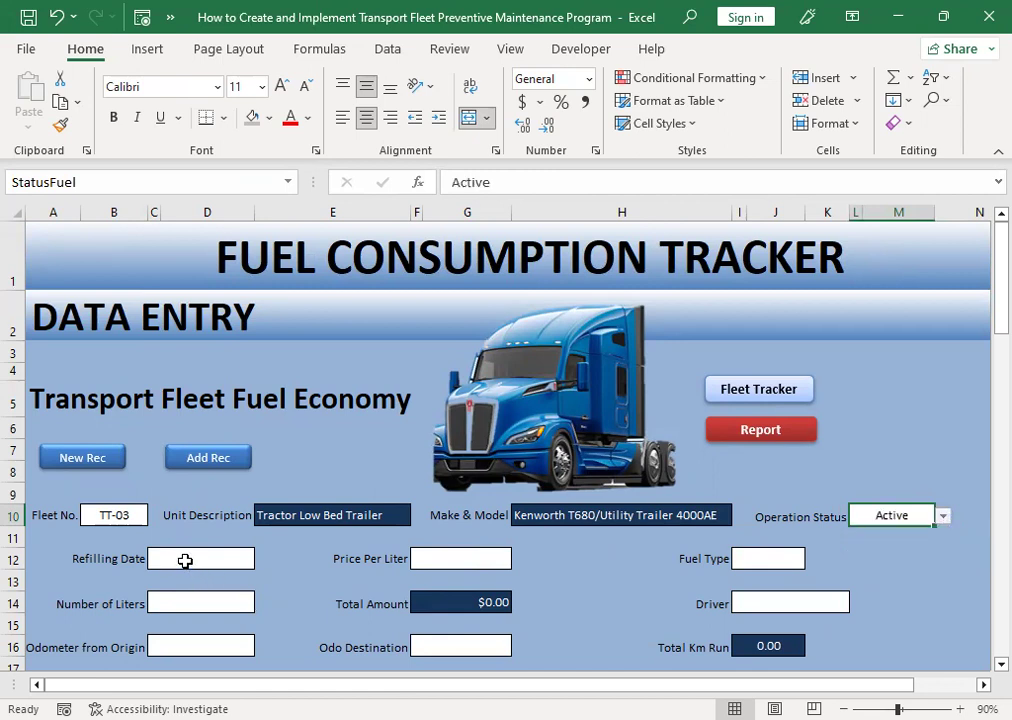
Set the refilling date to 03-Jan-23 and the price to $1.256 per liter
{"action": "left_click", "coordinate": [191, 559]}
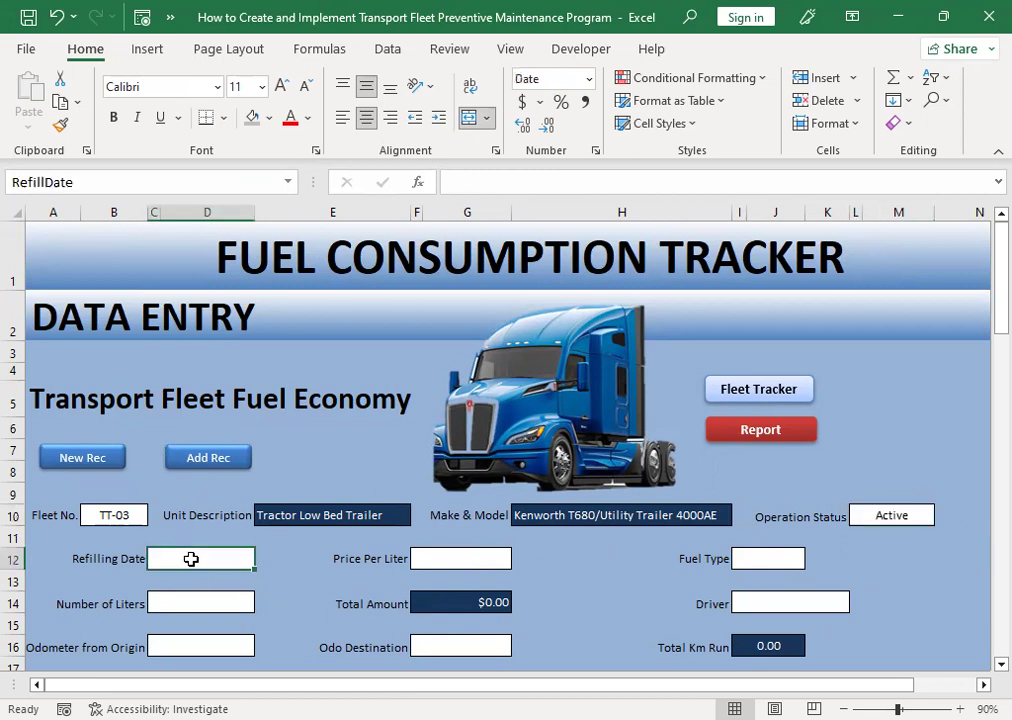
{"action": "type", "text": "10/3/23"}
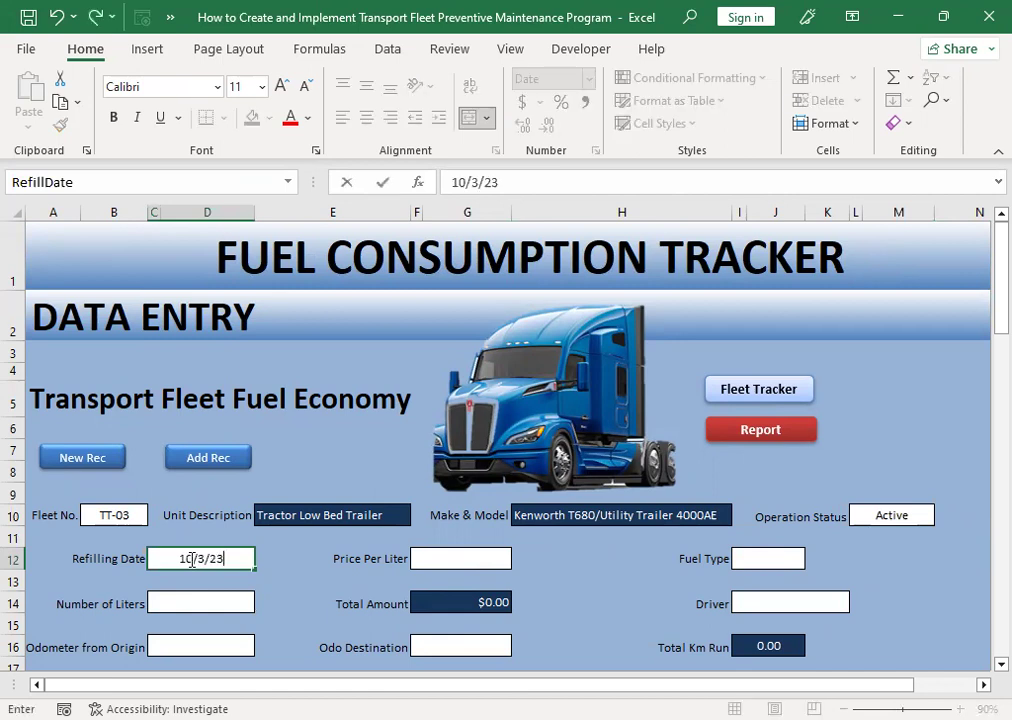
{"action": "left_click", "coordinate": [191, 560]}
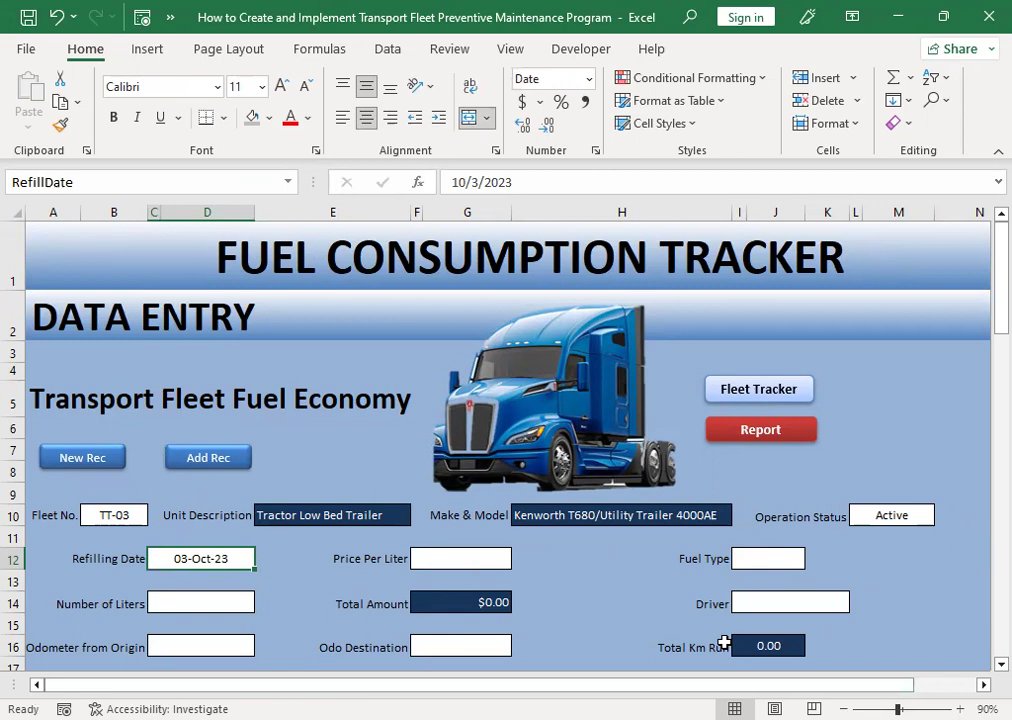
{"action": "type", "text": "1/3/23"}
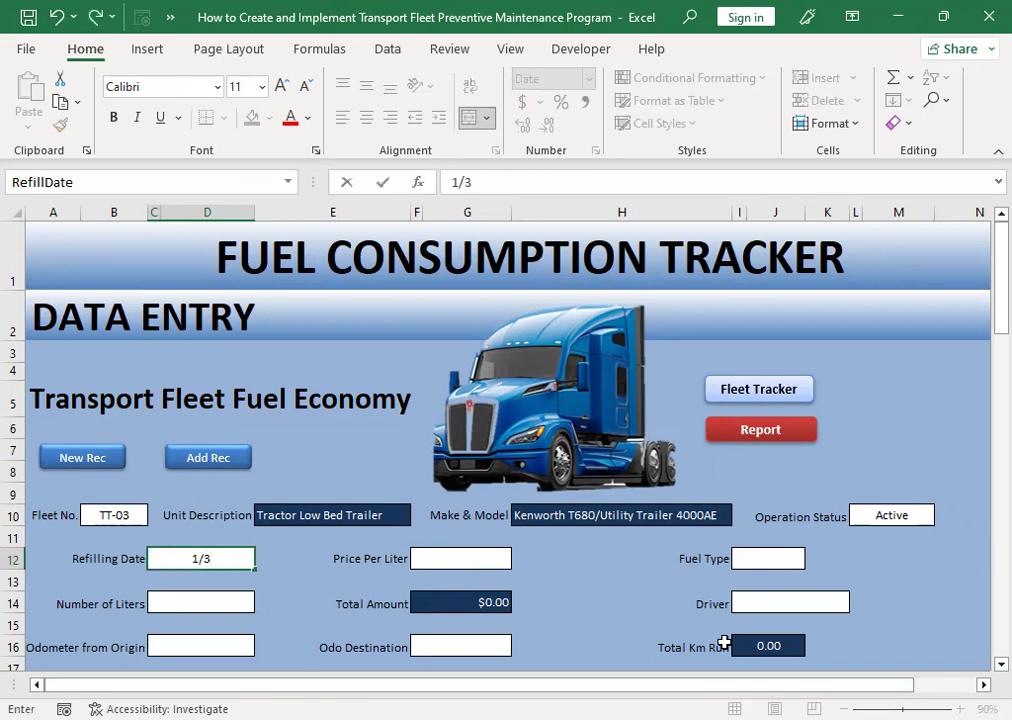
{"action": "key", "text": "Tab"}
{"action": "key", "text": "Tab"}
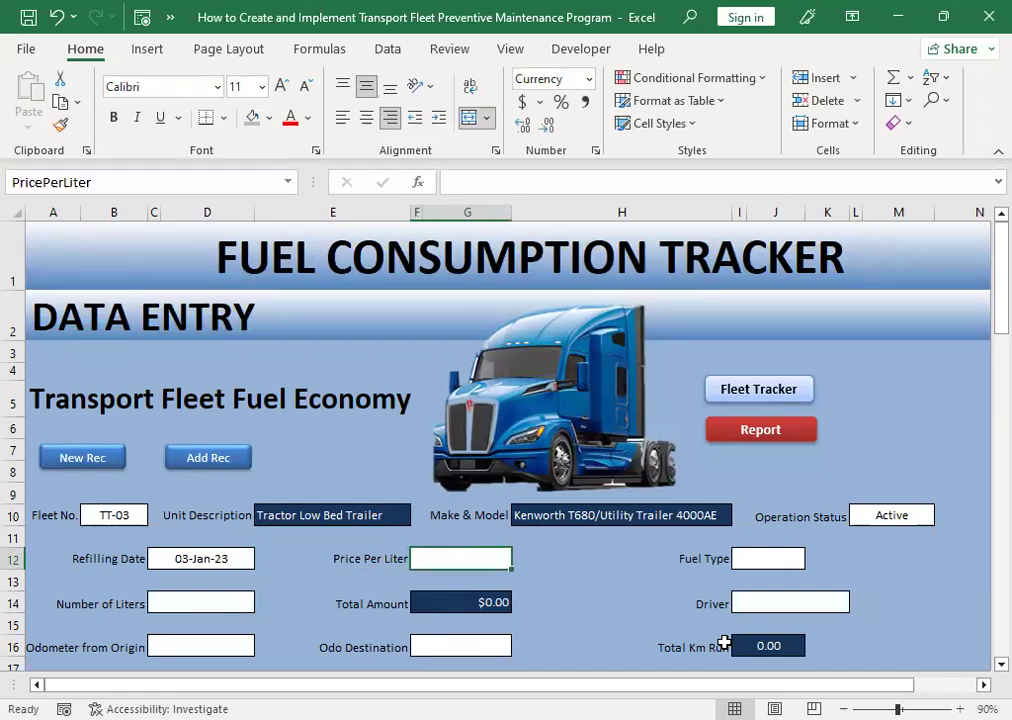
{"action": "type", "text": "1.256"}
{"action": "key", "text": "Tab"}
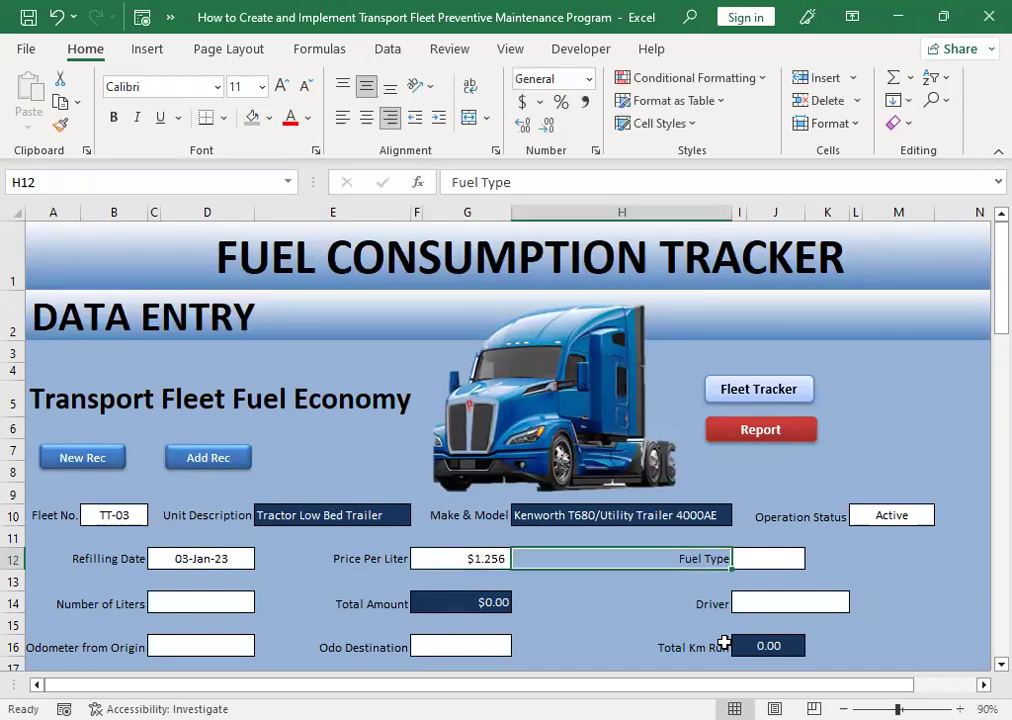
{"action": "key", "text": "Tab"}
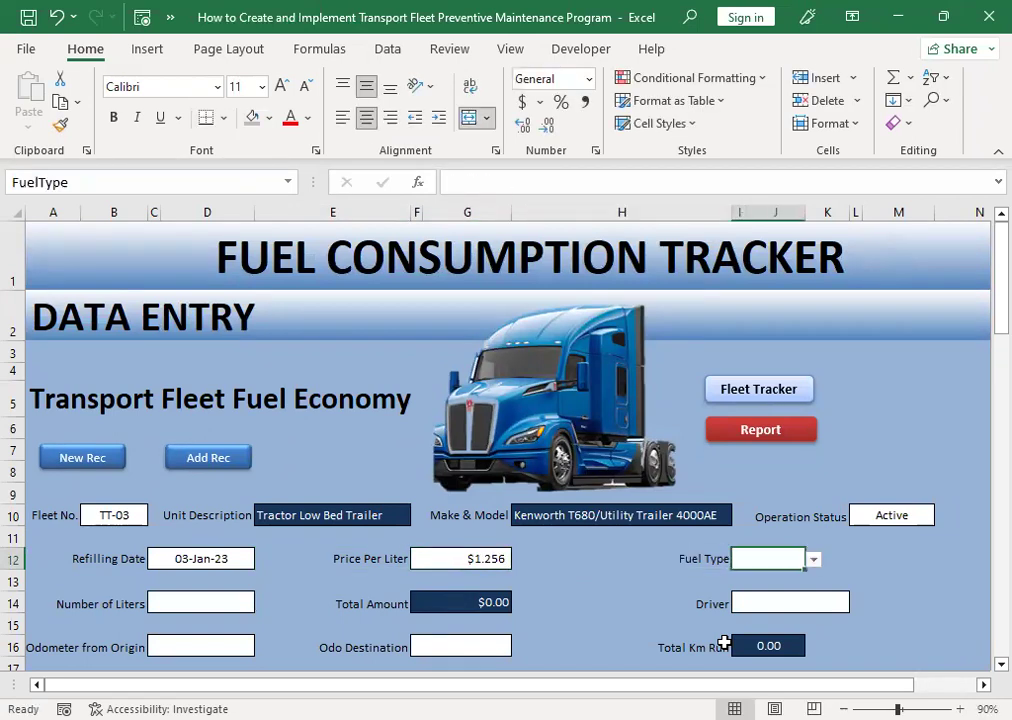
Set fuel type Diesel, 160 liters, and pick the driver from the list
{"action": "left_click", "coordinate": [813, 559]}
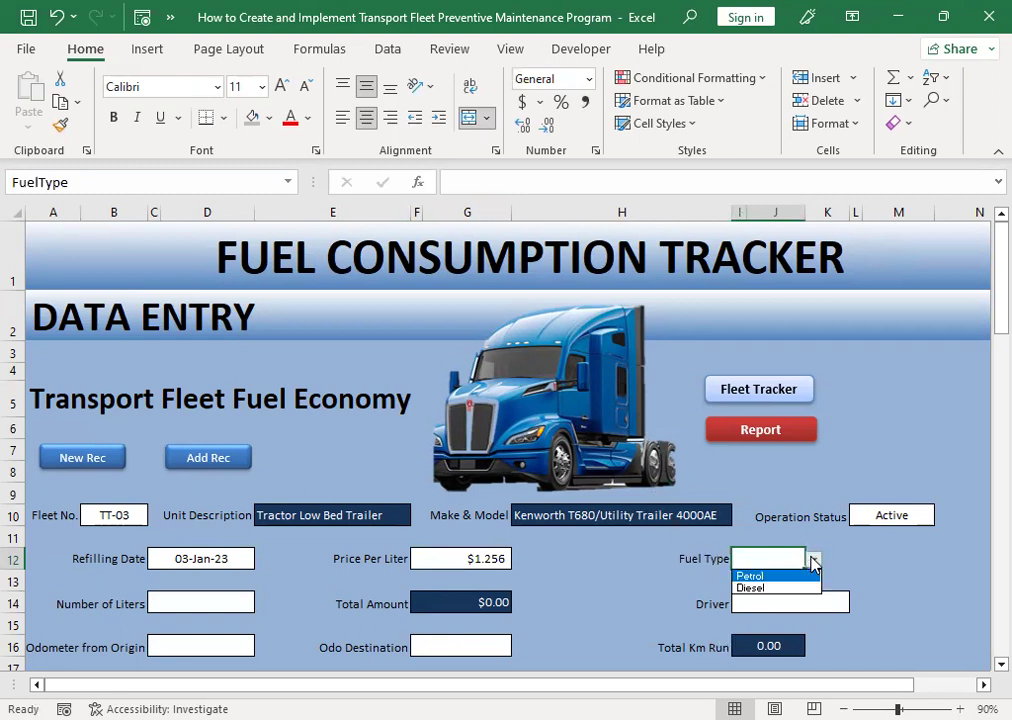
{"action": "left_click", "coordinate": [776, 588]}
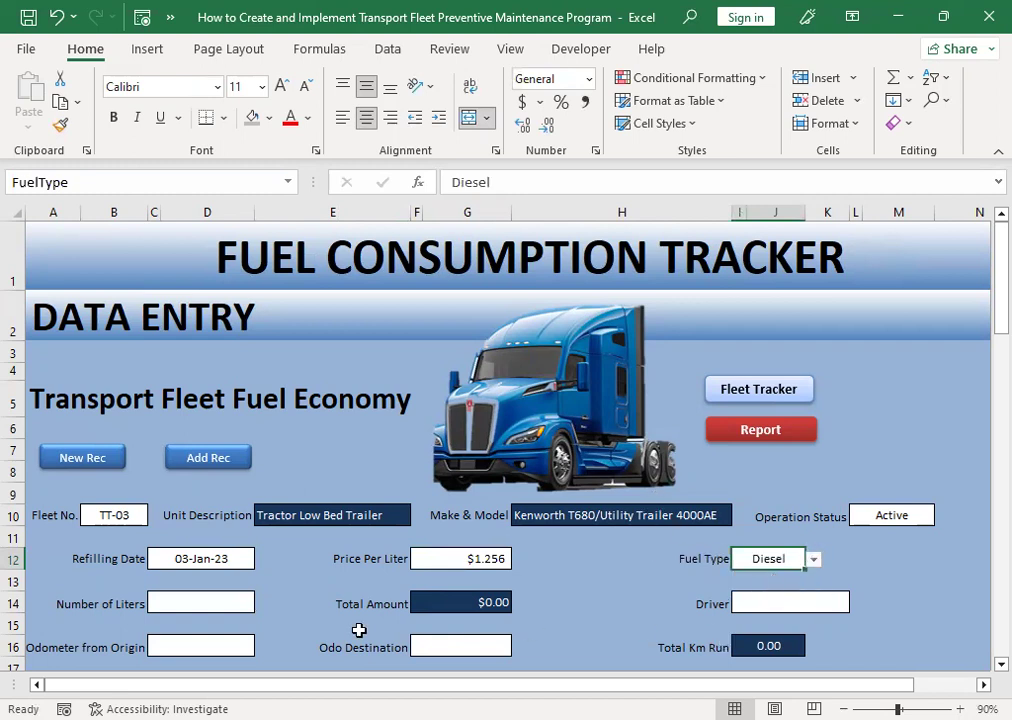
{"action": "left_click", "coordinate": [206, 602]}
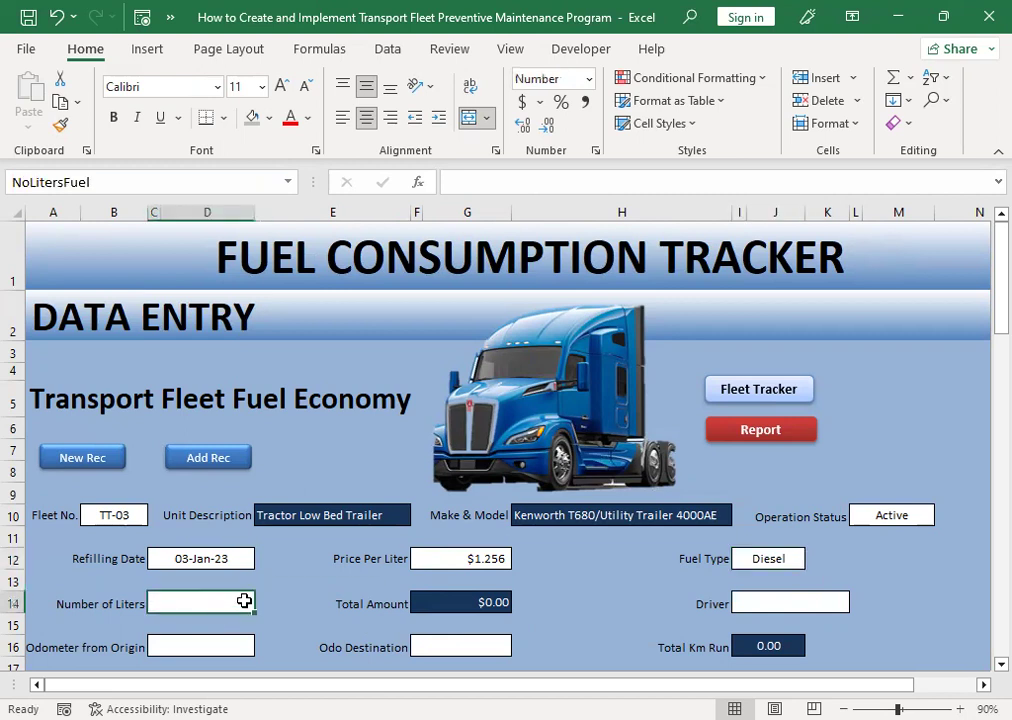
{"action": "type", "text": "160"}
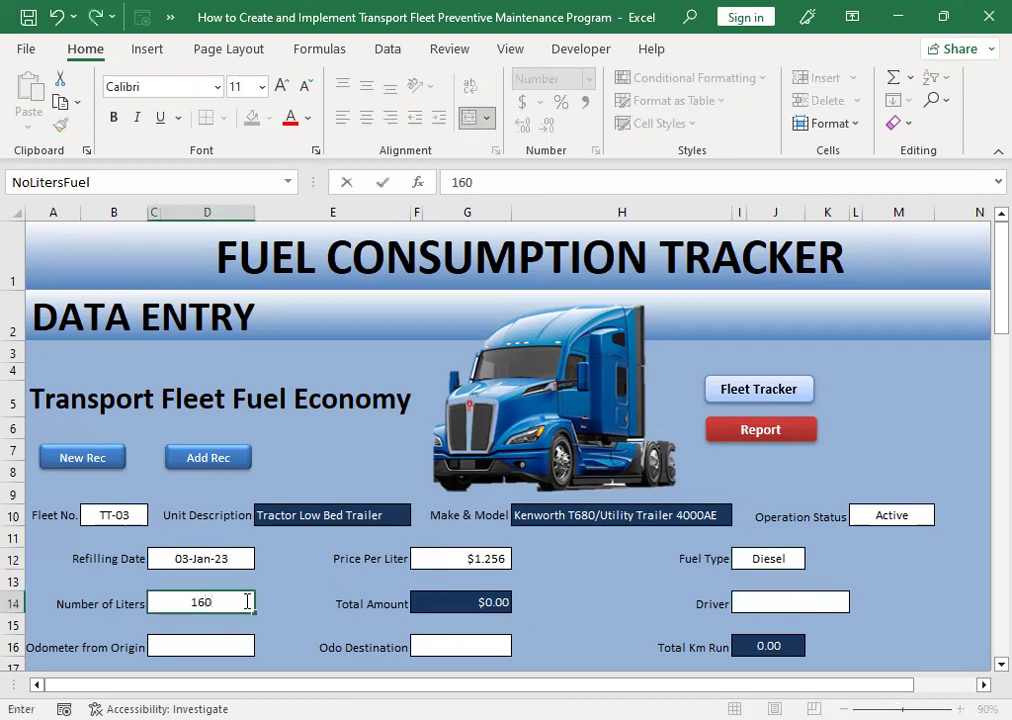
{"action": "key", "text": "Tab"}
{"action": "key", "text": "Tab"}
{"action": "key", "text": "Tab"}
{"action": "key", "text": "Tab"}
{"action": "key", "text": "Tab"}
{"action": "key", "text": "Tab"}
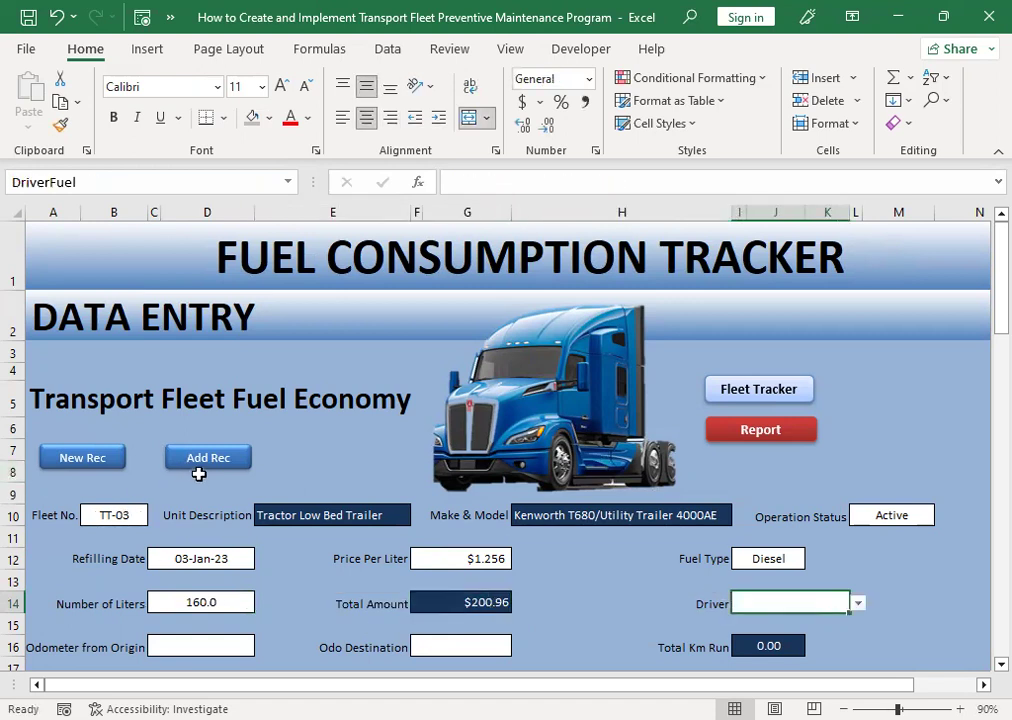
{"action": "left_click", "coordinate": [858, 604]}
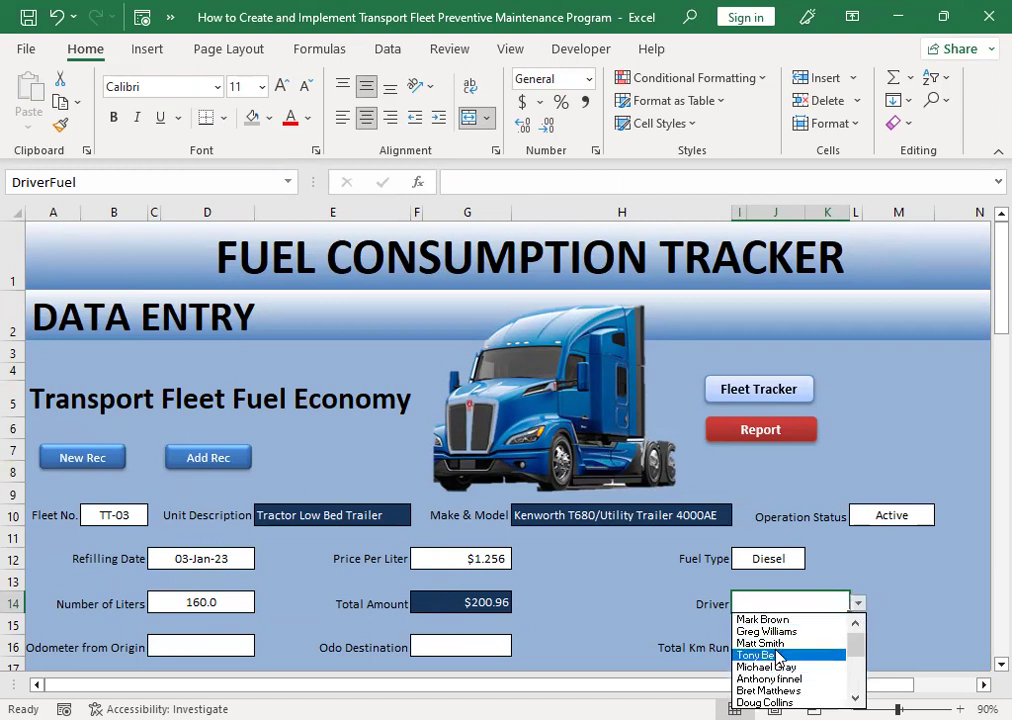
{"action": "left_click", "coordinate": [765, 643]}
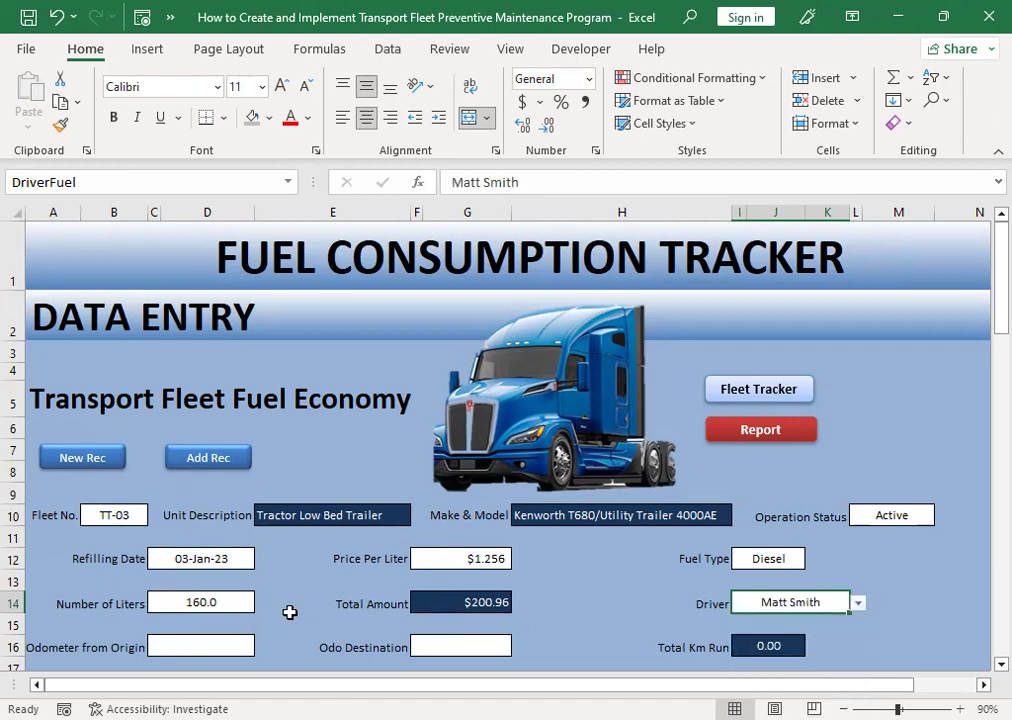
Enter odometer readings 74,500 to 75,300 for 800 km, then view the fuel economy report
{"action": "scroll", "coordinate": [289, 612], "scroll_direction": "down", "scroll_amount": 1}
{"action": "left_click", "coordinate": [187, 502]}
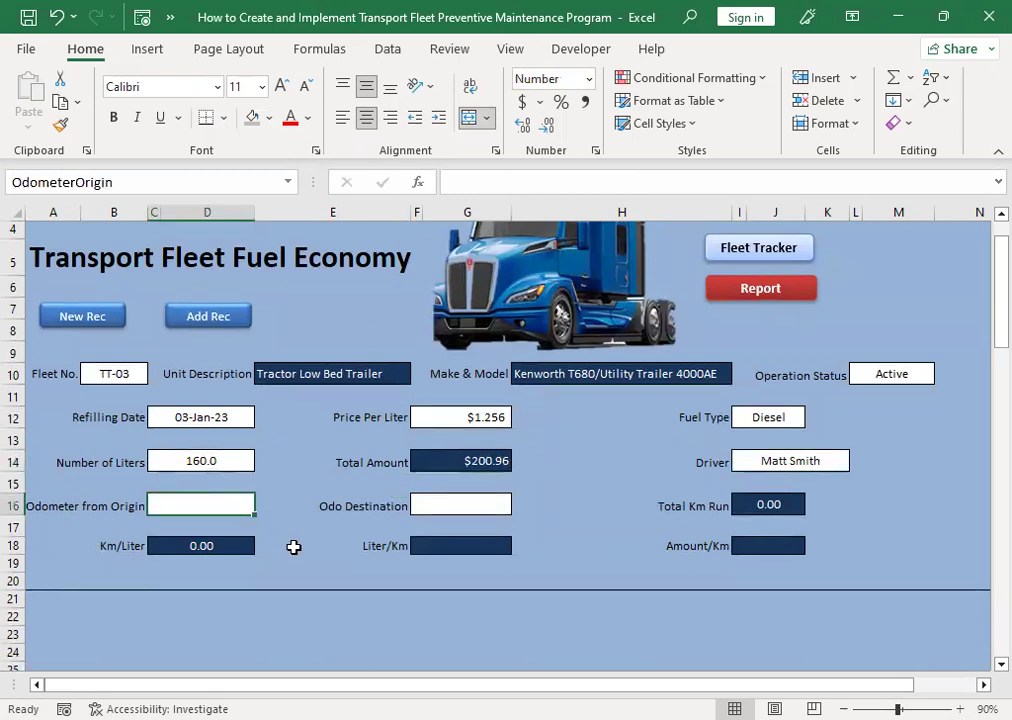
{"action": "type", "text": "74"}
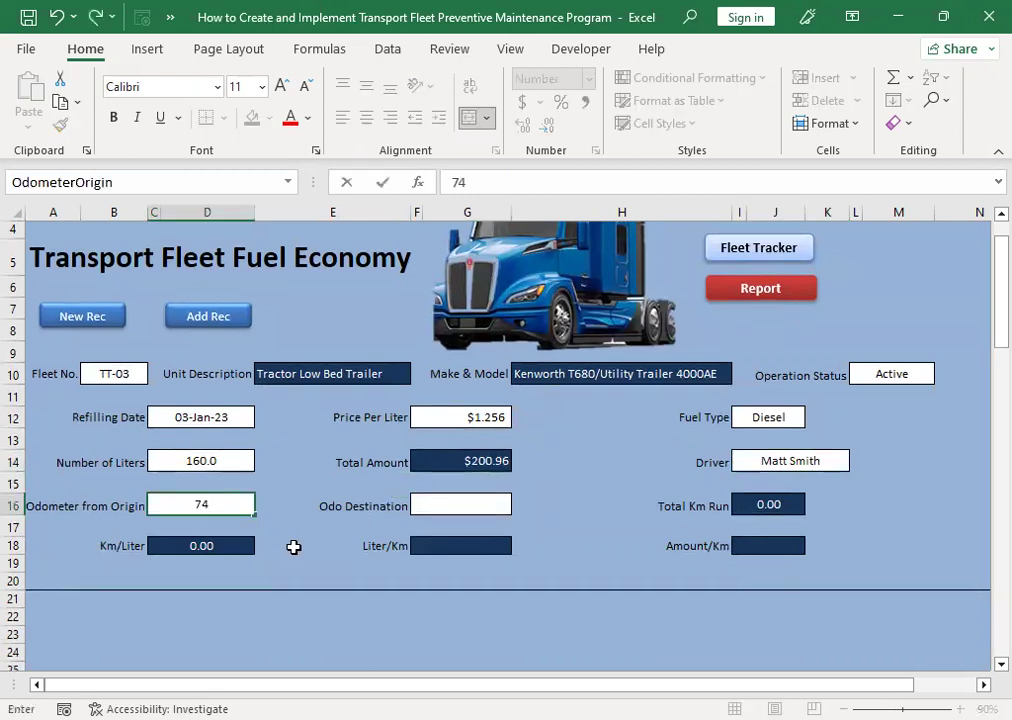
{"action": "type", "text": "500"}
{"action": "key", "text": "Tab"}
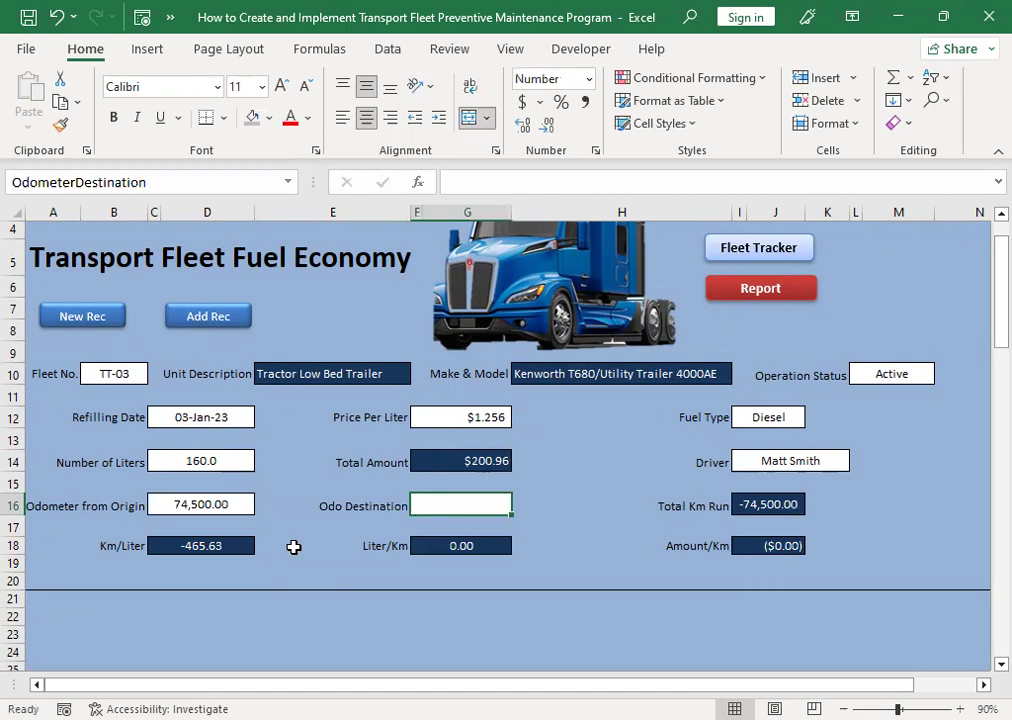
{"action": "type", "text": "75"}
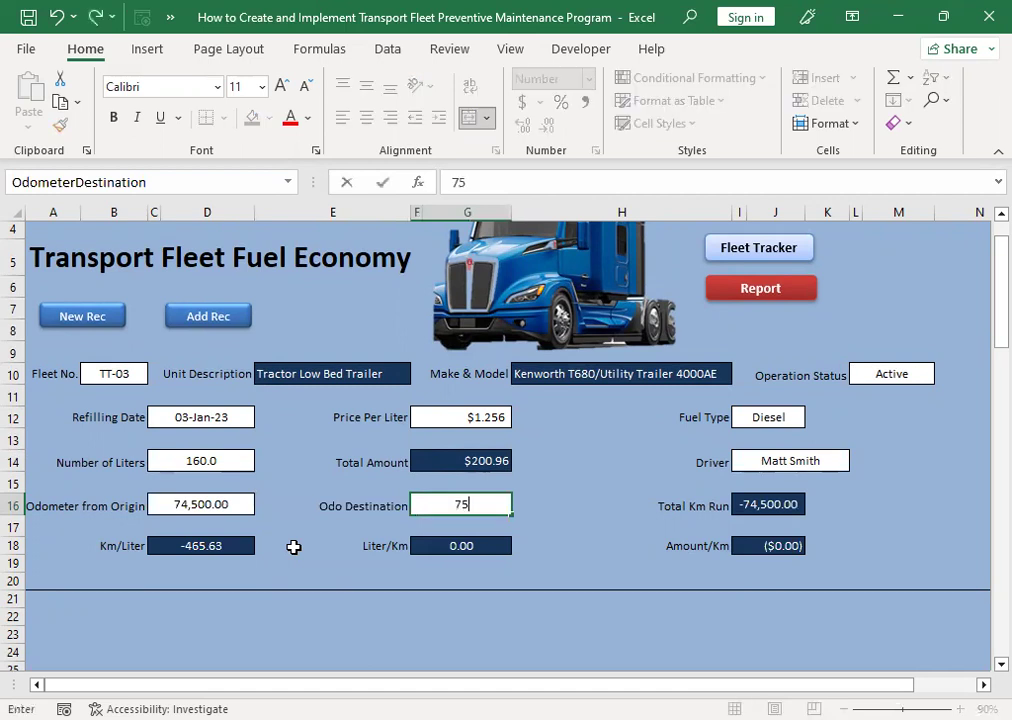
{"action": "type", "text": "300"}
{"action": "key", "text": "Tab"}
{"action": "key", "text": "shift+Tab"}
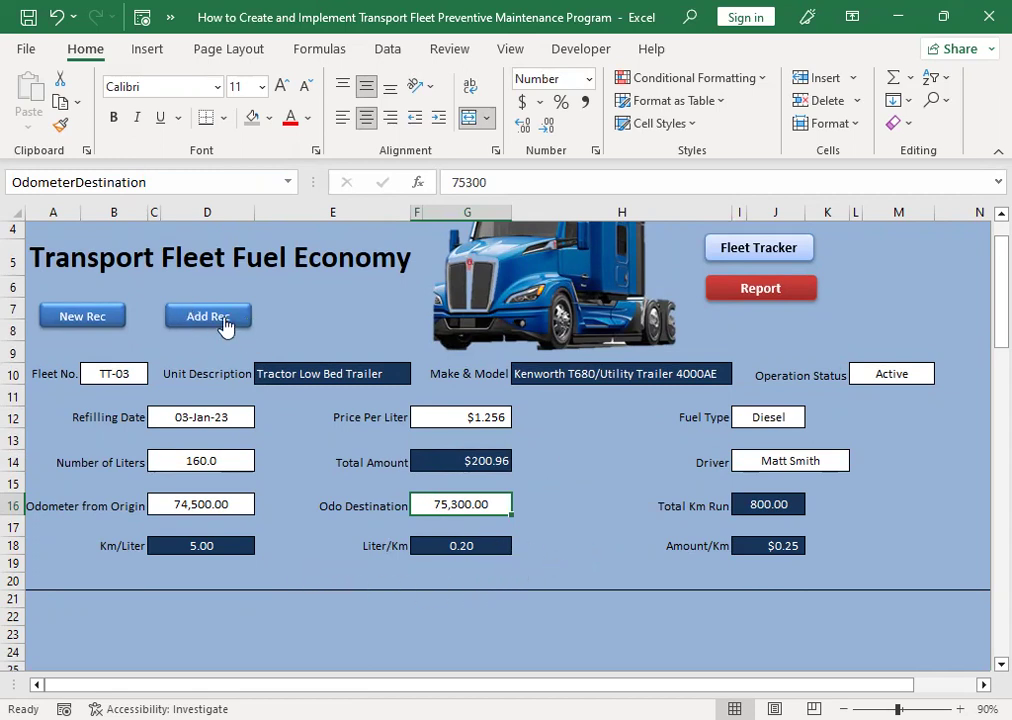
{"action": "left_click", "coordinate": [755, 289]}
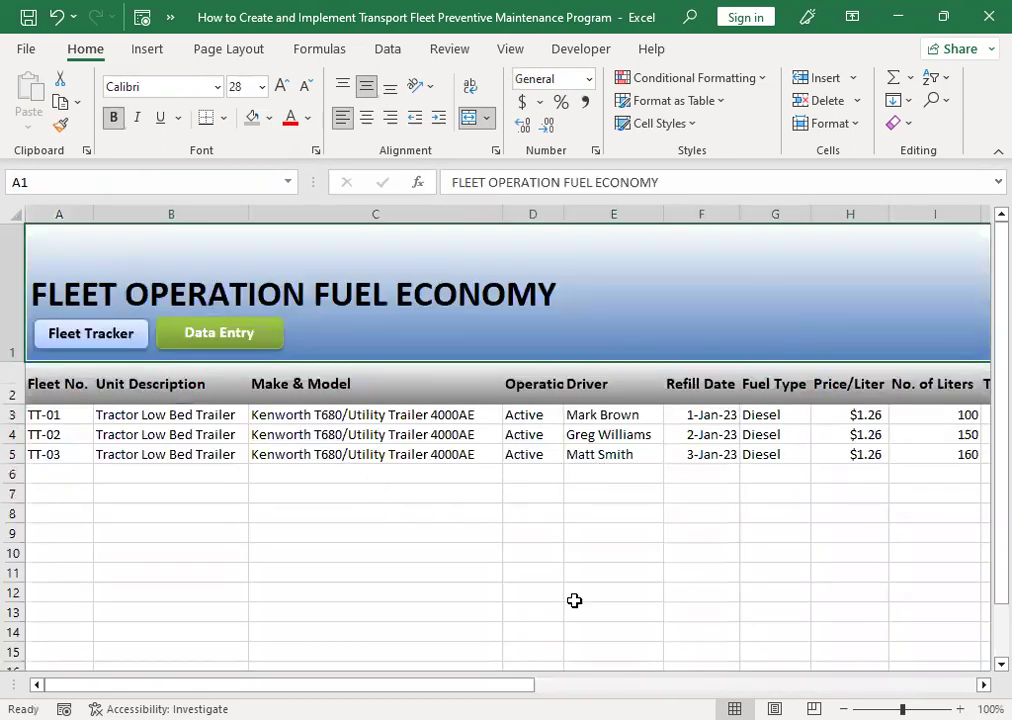
Go back from the report to the data entry form and scroll over it
{"action": "left_click", "coordinate": [215, 331]}
{"action": "scroll", "coordinate": [425, 420], "scroll_direction": "down", "scroll_amount": 1}
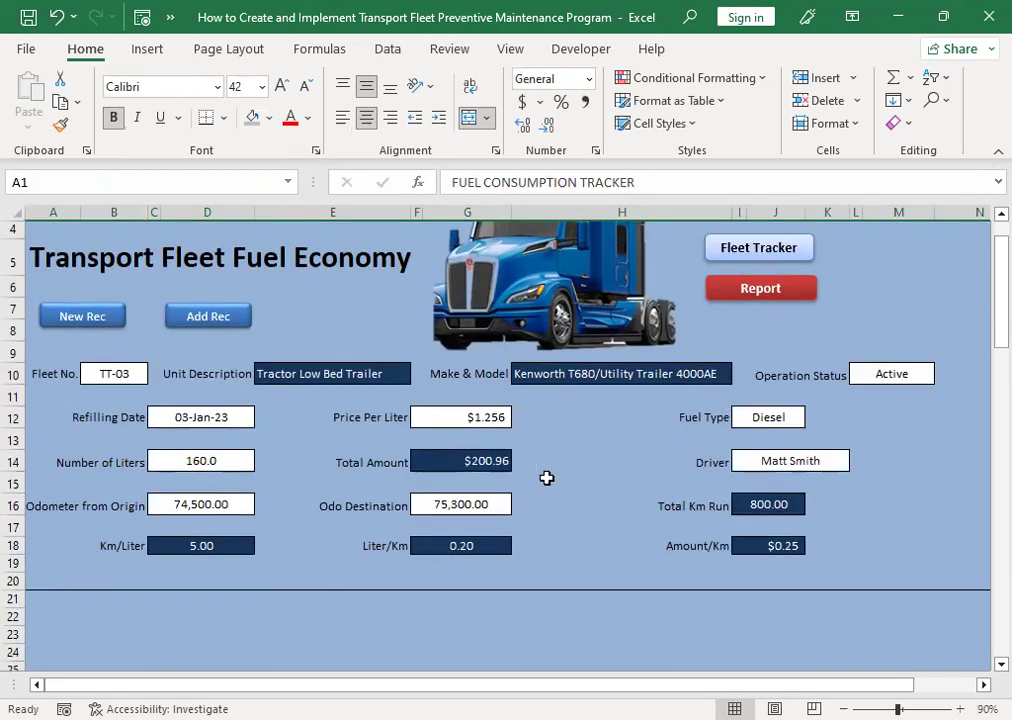
{"action": "scroll", "coordinate": [537, 472], "scroll_direction": "up", "scroll_amount": 1}
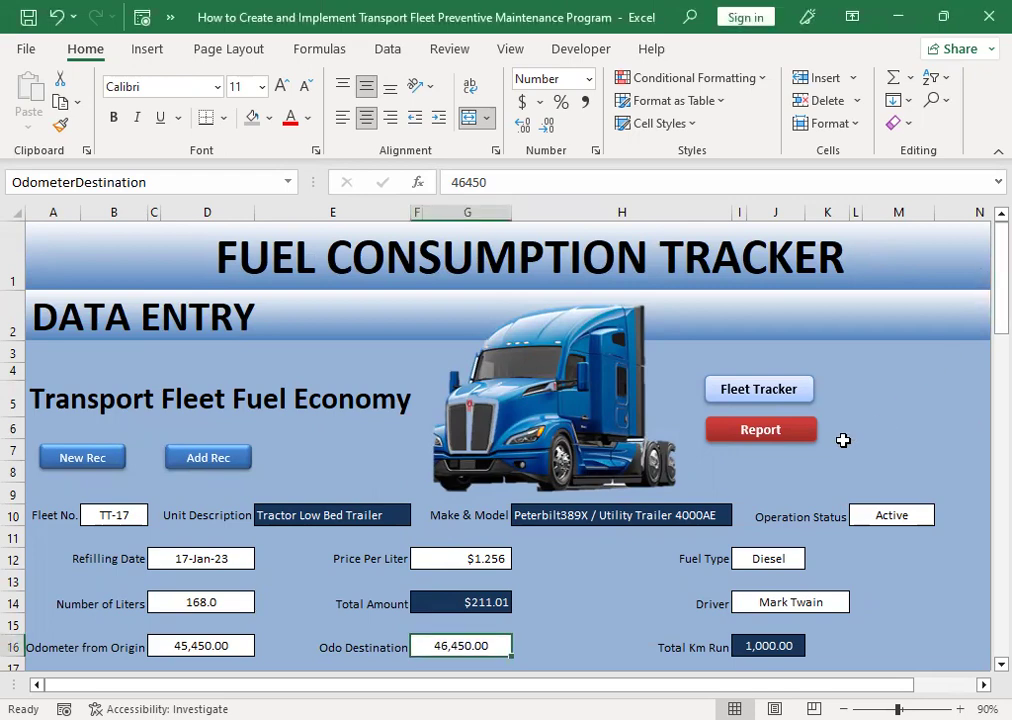
Scroll through the report of records TT-01 to TT-16 twice, returning to the entry form each time
{"action": "left_click", "coordinate": [760, 432]}
{"action": "scroll", "coordinate": [565, 473], "scroll_direction": "down", "scroll_amount": 2}
{"action": "scroll", "coordinate": [270, 478], "scroll_direction": "down", "scroll_amount": 1}
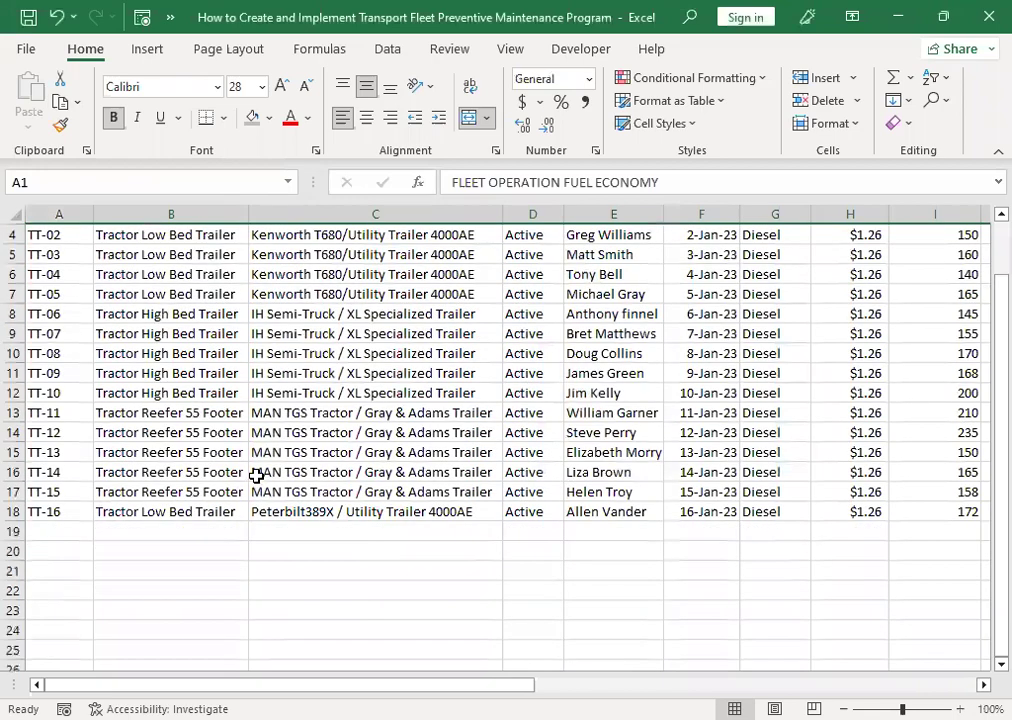
{"action": "scroll", "coordinate": [250, 485], "scroll_direction": "up", "scroll_amount": 3}
{"action": "scroll", "coordinate": [257, 492], "scroll_direction": "down", "scroll_amount": 2}
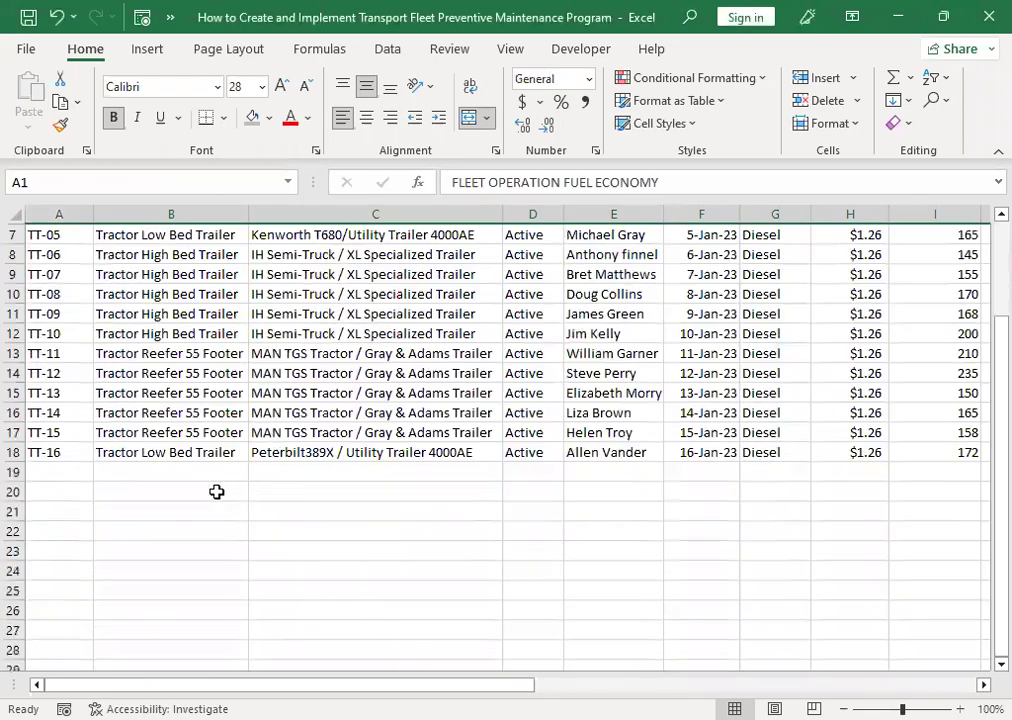
{"action": "scroll", "coordinate": [78, 460], "scroll_direction": "up", "scroll_amount": 3}
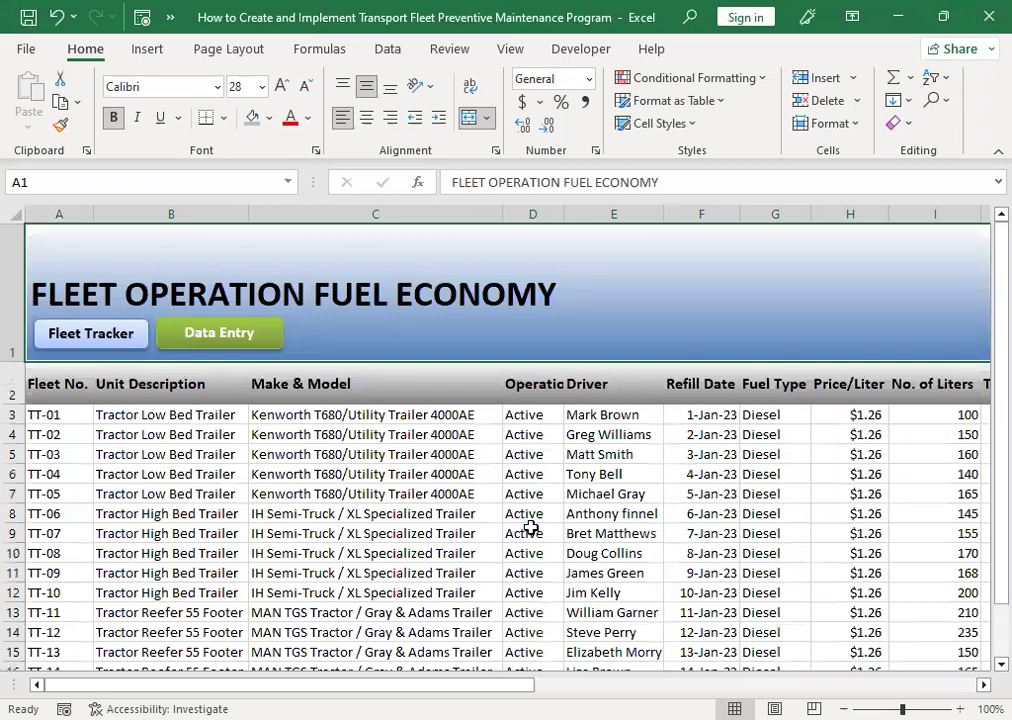
{"action": "left_click", "coordinate": [219, 333]}
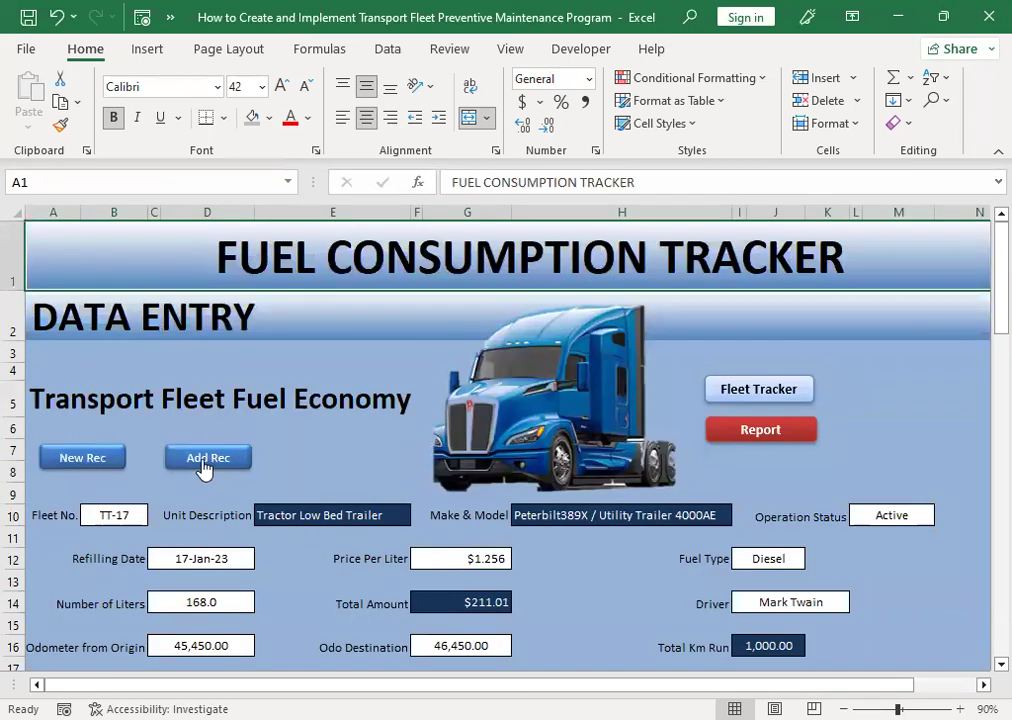
{"action": "left_click", "coordinate": [760, 429]}
{"action": "scroll", "coordinate": [836, 451], "scroll_direction": "down", "scroll_amount": 2}
{"action": "scroll", "coordinate": [160, 512], "scroll_direction": "down", "scroll_amount": 1}
{"action": "scroll", "coordinate": [413, 445], "scroll_direction": "up", "scroll_amount": 3}
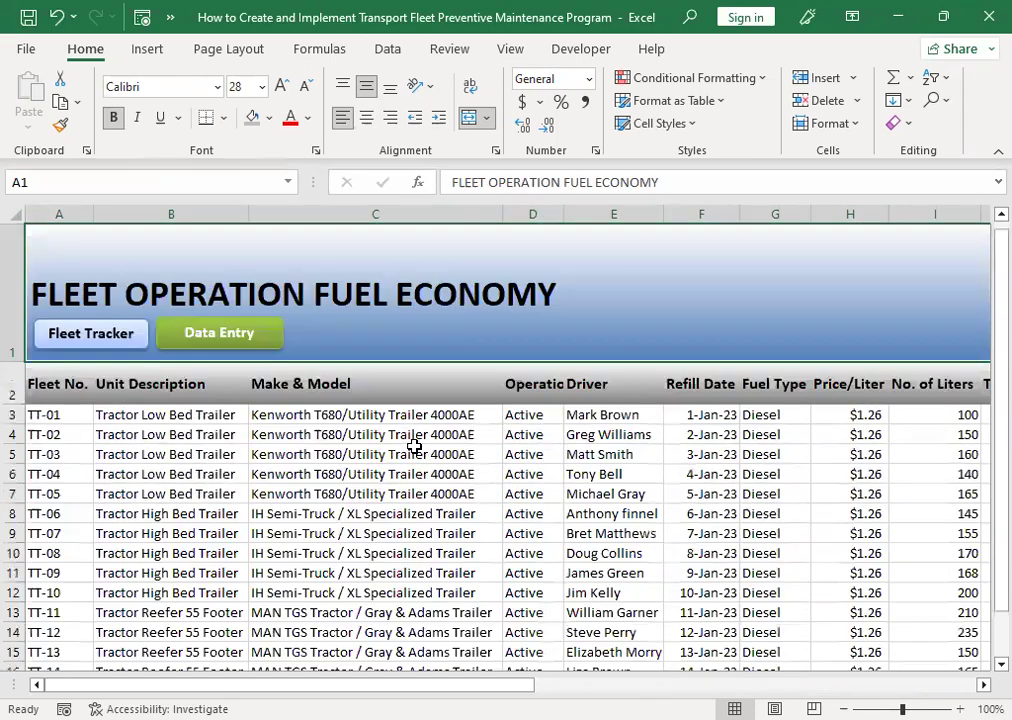
{"action": "left_click", "coordinate": [215, 338]}
Clear the form, choose fleet TT-18 and set its operation status to Active
{"action": "left_click", "coordinate": [91, 463]}
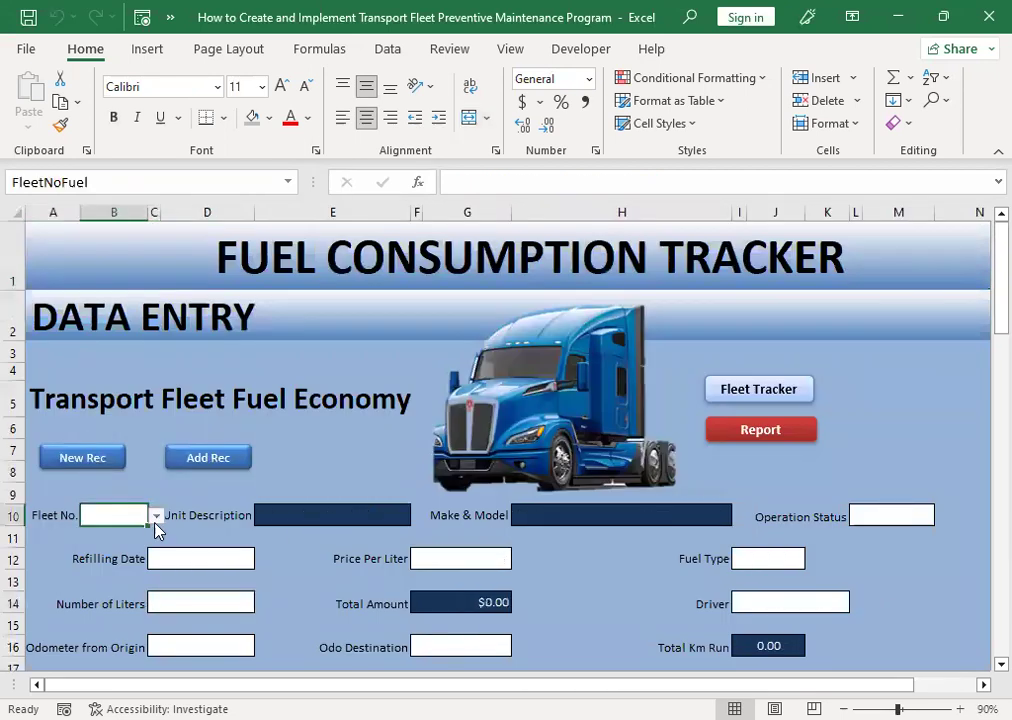
{"action": "left_click", "coordinate": [156, 516]}
{"action": "left_click", "coordinate": [155, 611]}
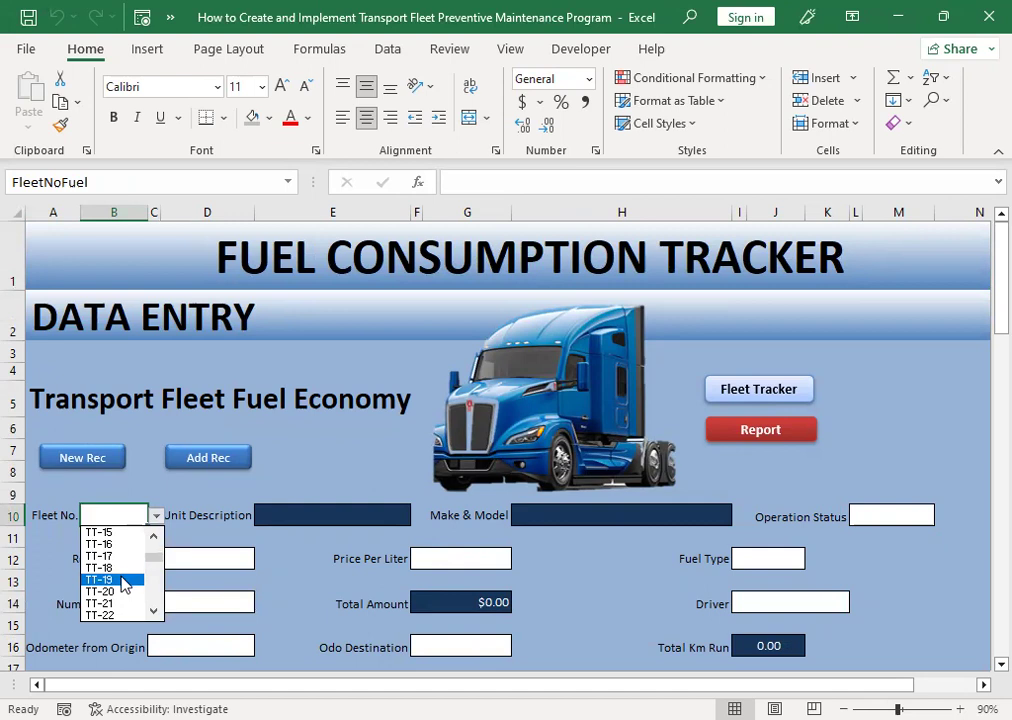
{"action": "left_click", "coordinate": [115, 568]}
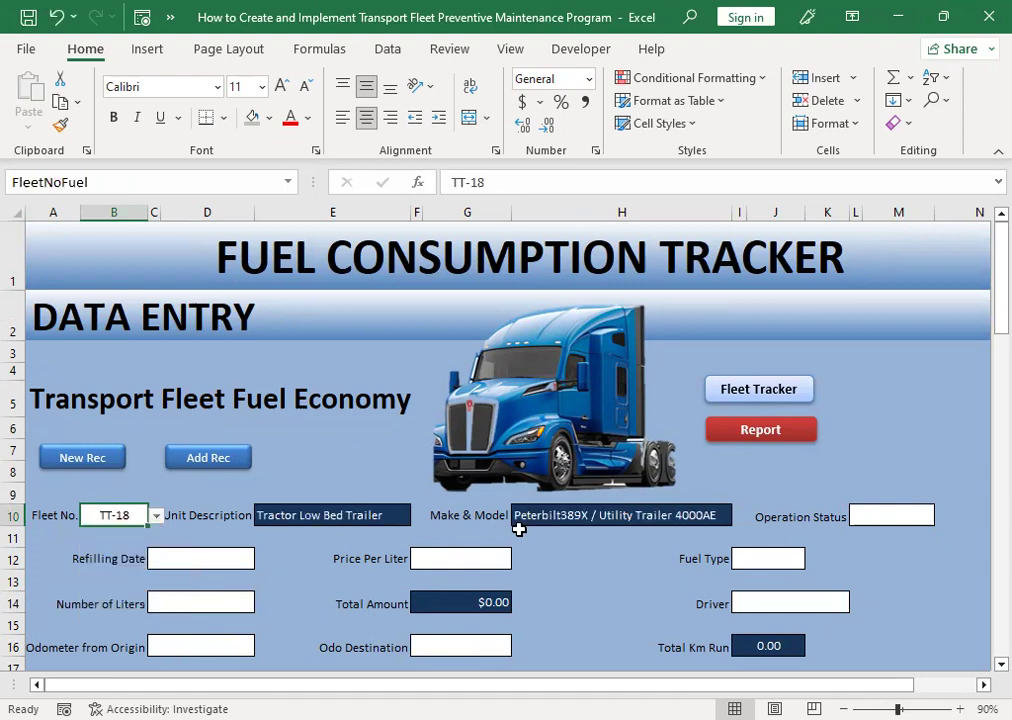
{"action": "left_click", "coordinate": [880, 514]}
{"action": "left_click", "coordinate": [942, 513]}
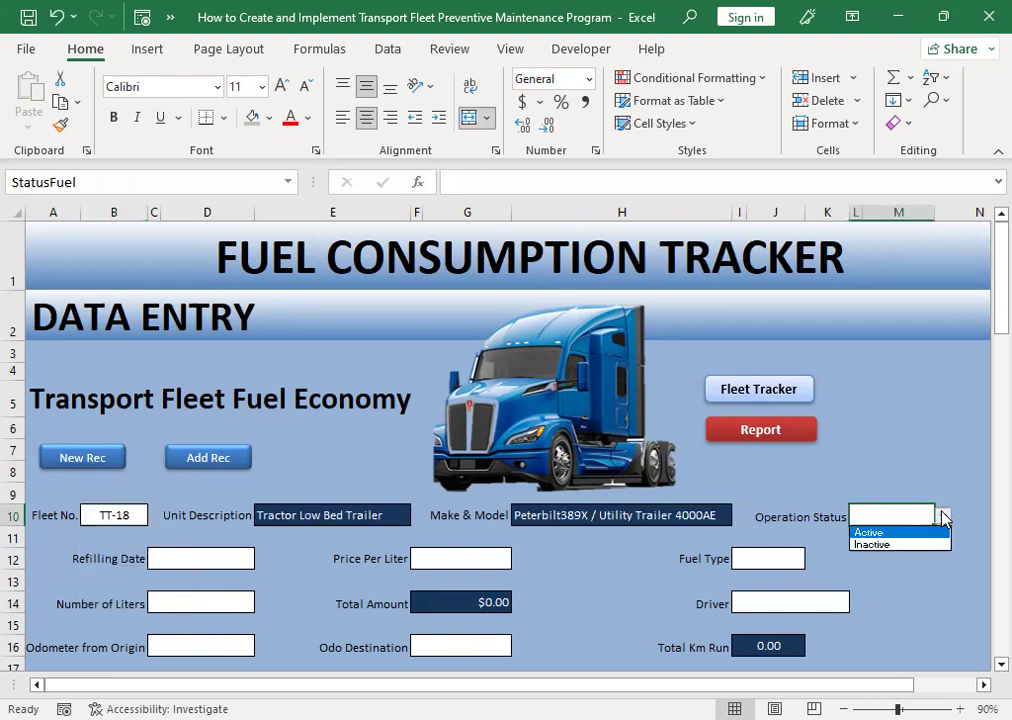
{"action": "left_click", "coordinate": [884, 534]}
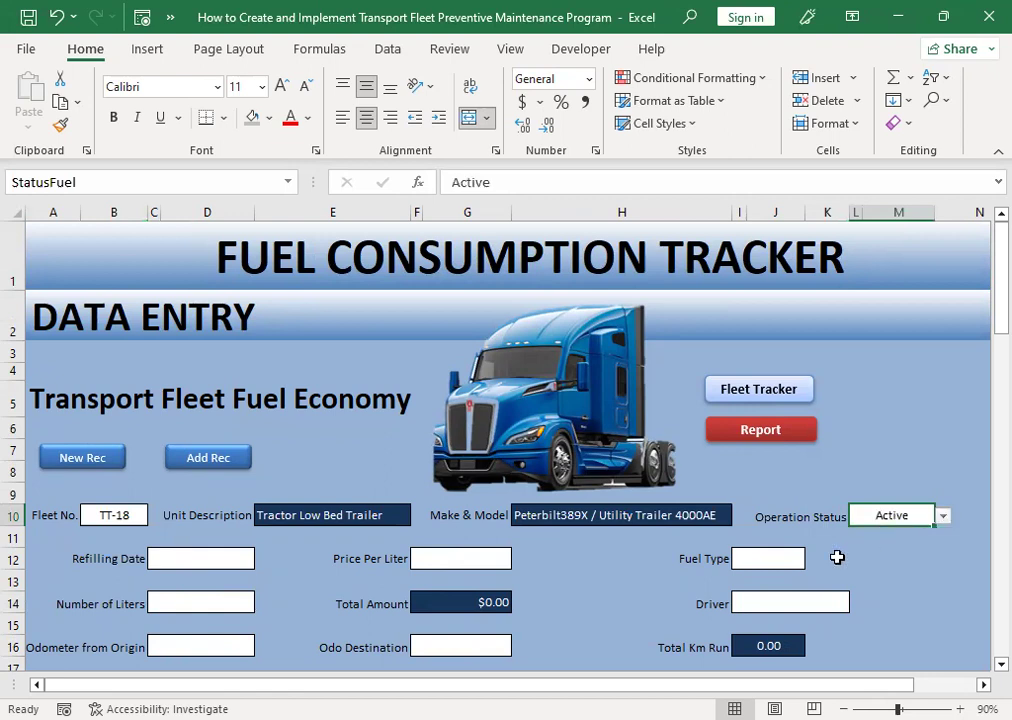
Set the refilling date to 18-Jan-23 and the price to $1.256 per liter
{"action": "left_click", "coordinate": [187, 562]}
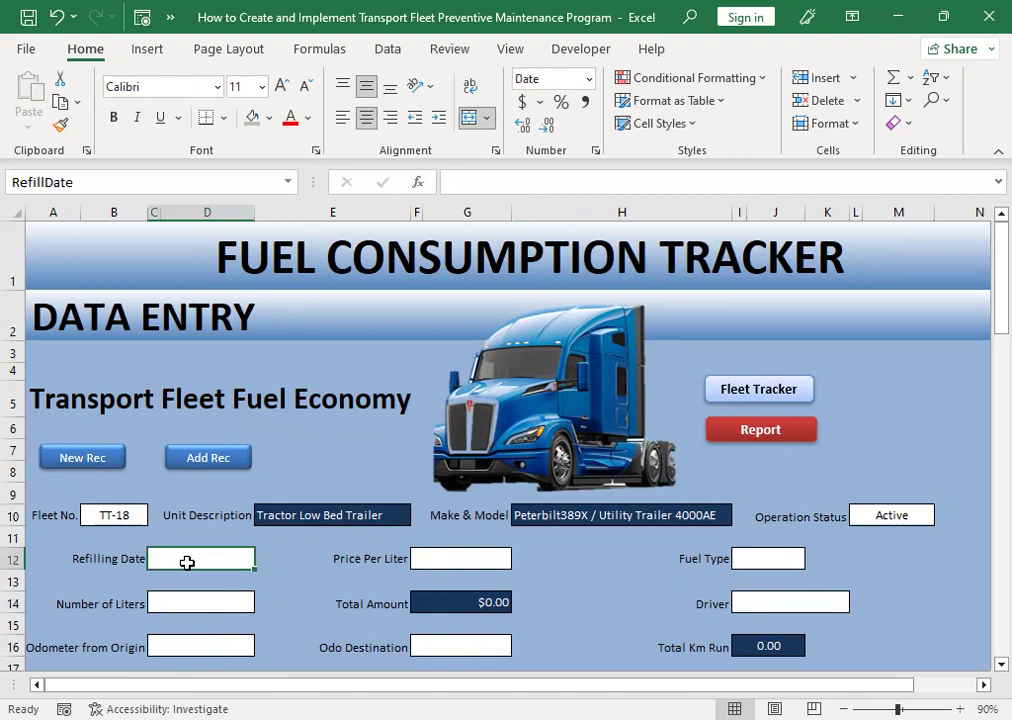
{"action": "type", "text": "1/18/23"}
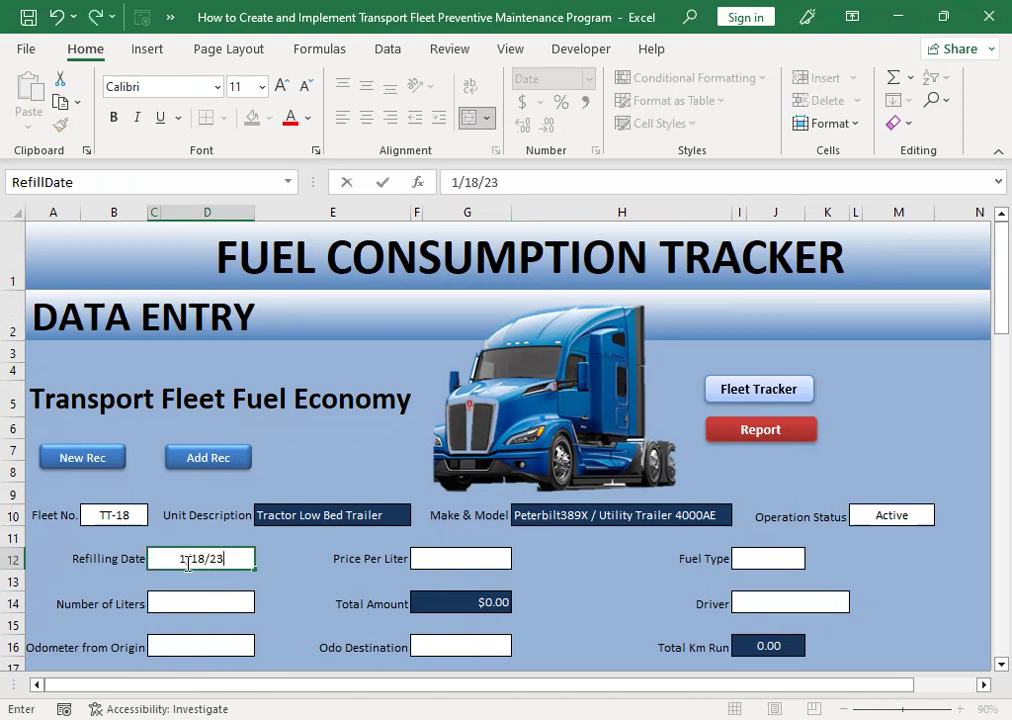
{"action": "key", "text": "Tab"}
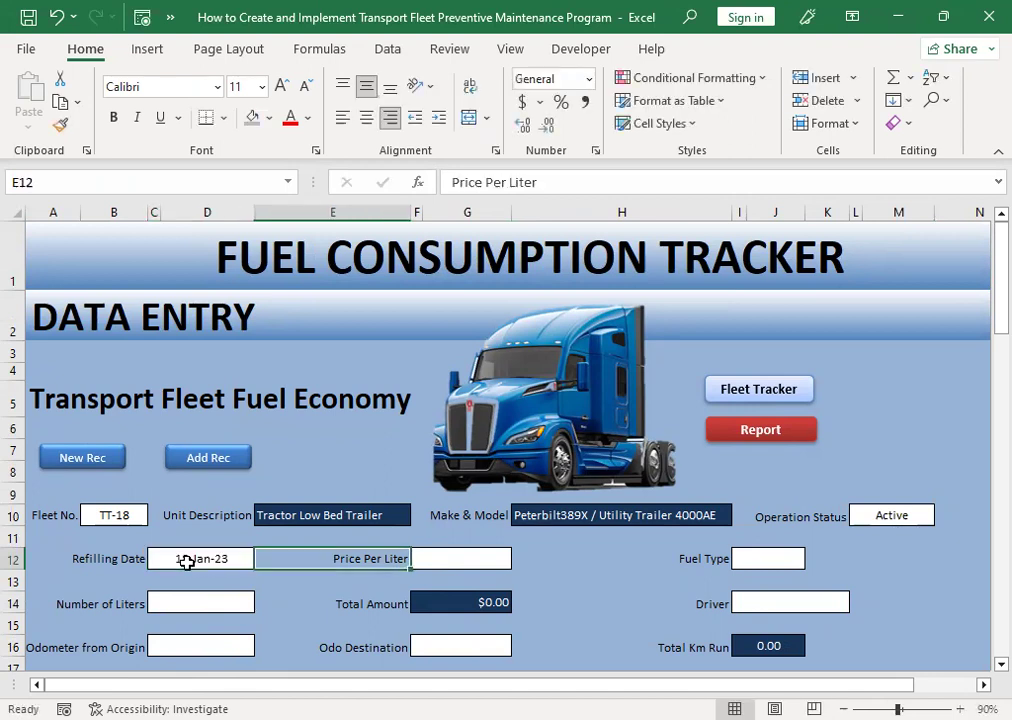
{"action": "key", "text": "Tab"}
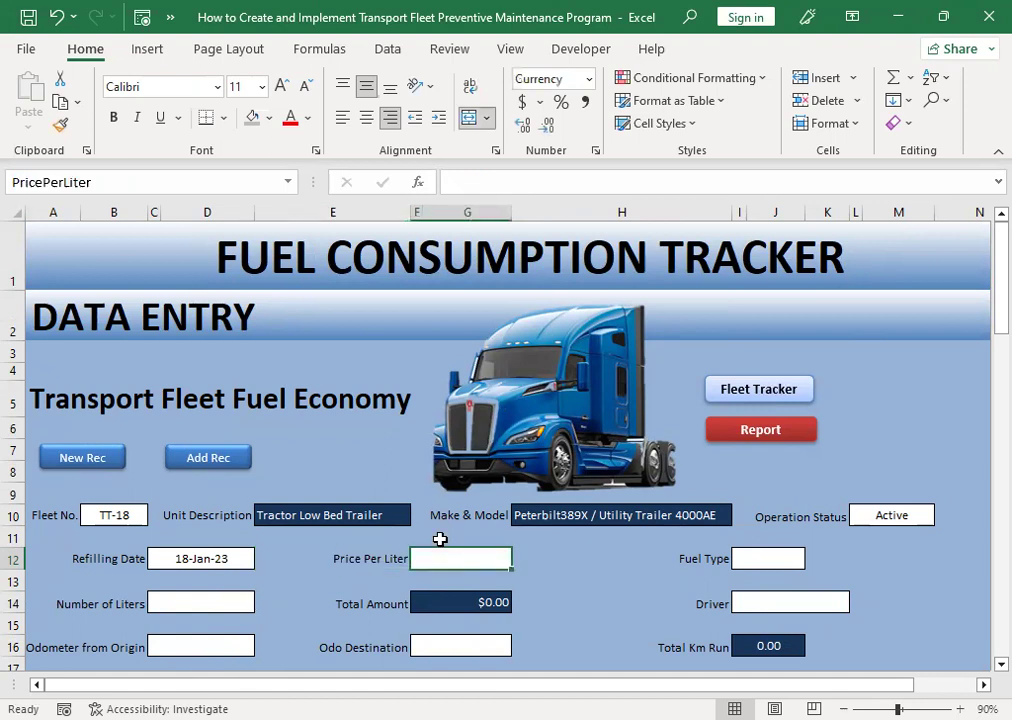
{"action": "type", "text": "1.256"}
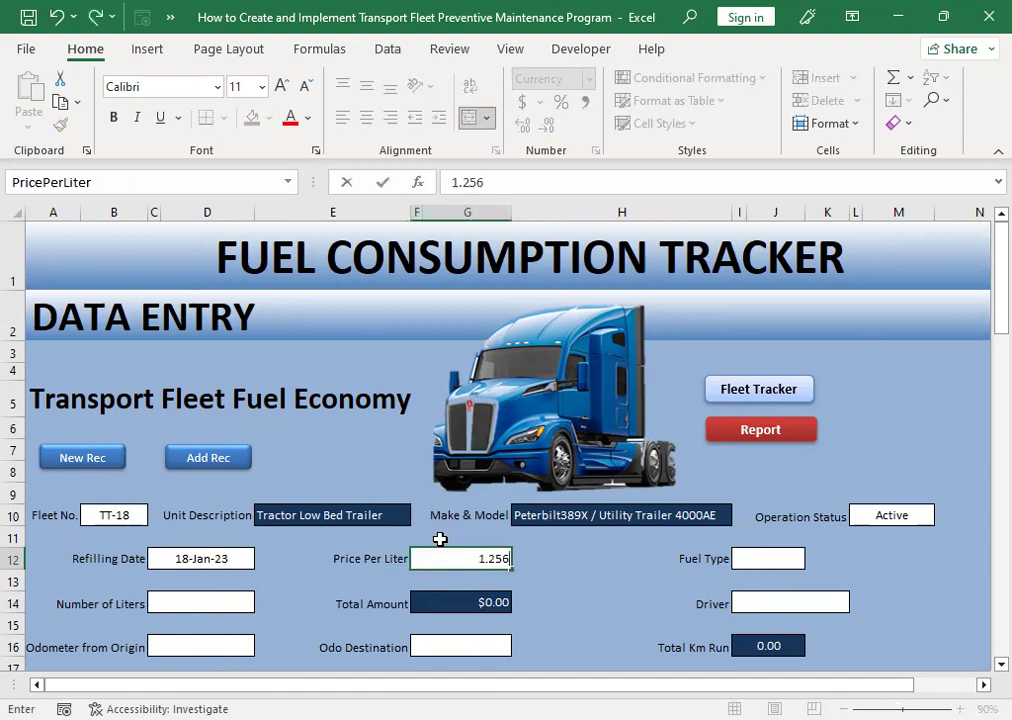
{"action": "key", "text": "Tab"}
{"action": "key", "text": "Tab"}
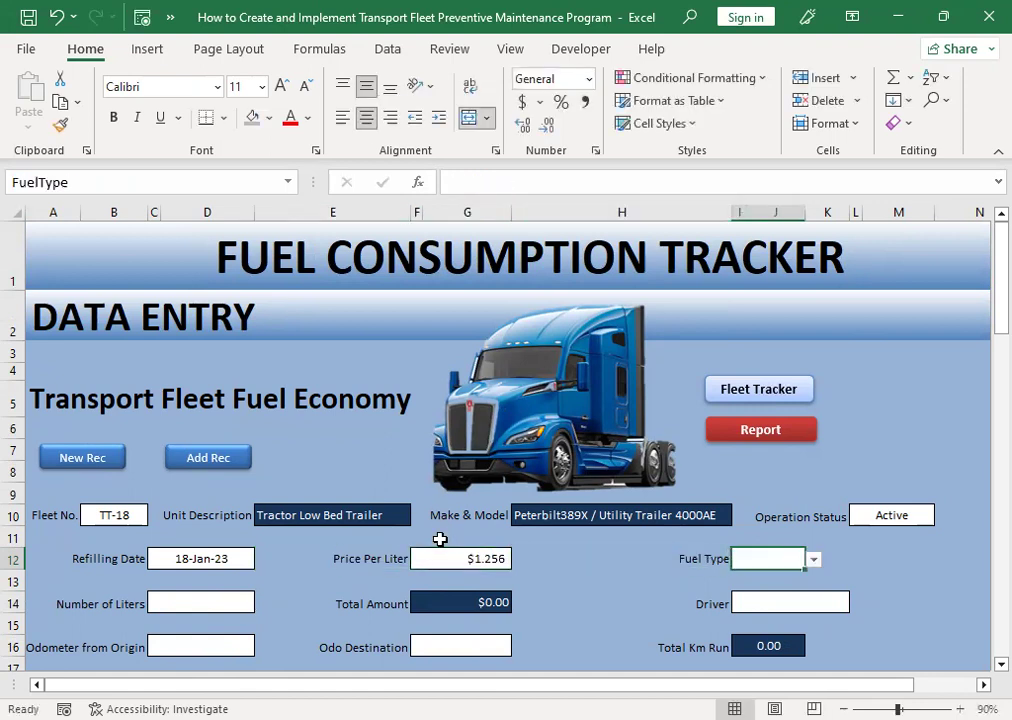
Set fuel type Diesel, 180 liters, and assign the driver from the list
{"action": "left_click", "coordinate": [814, 560]}
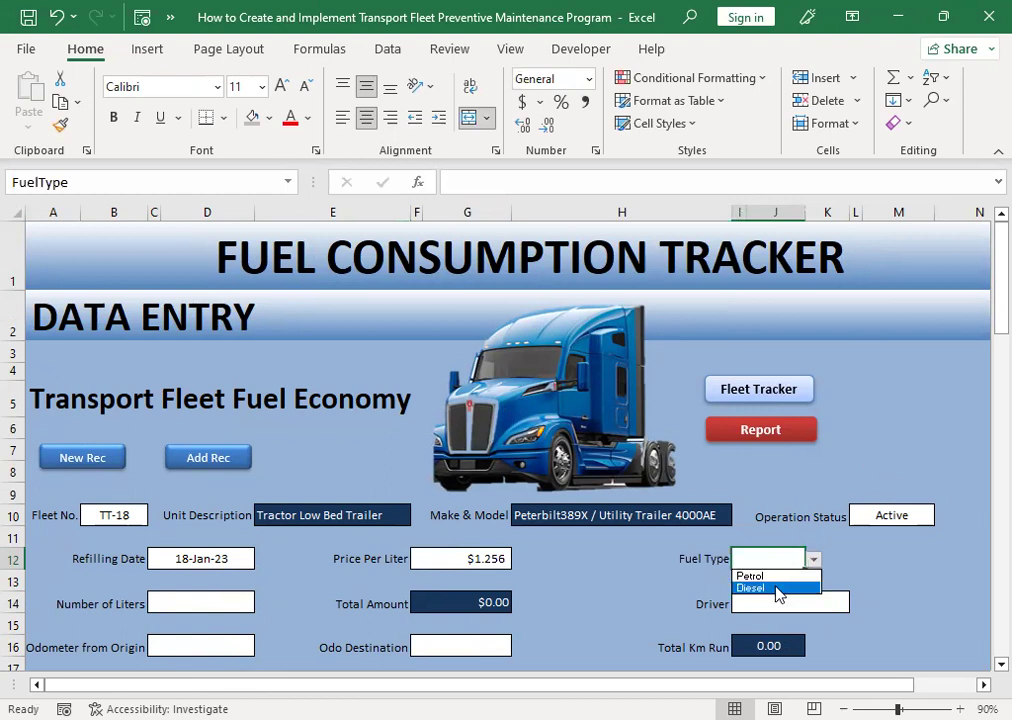
{"action": "left_click", "coordinate": [778, 588]}
{"action": "left_click", "coordinate": [183, 602]}
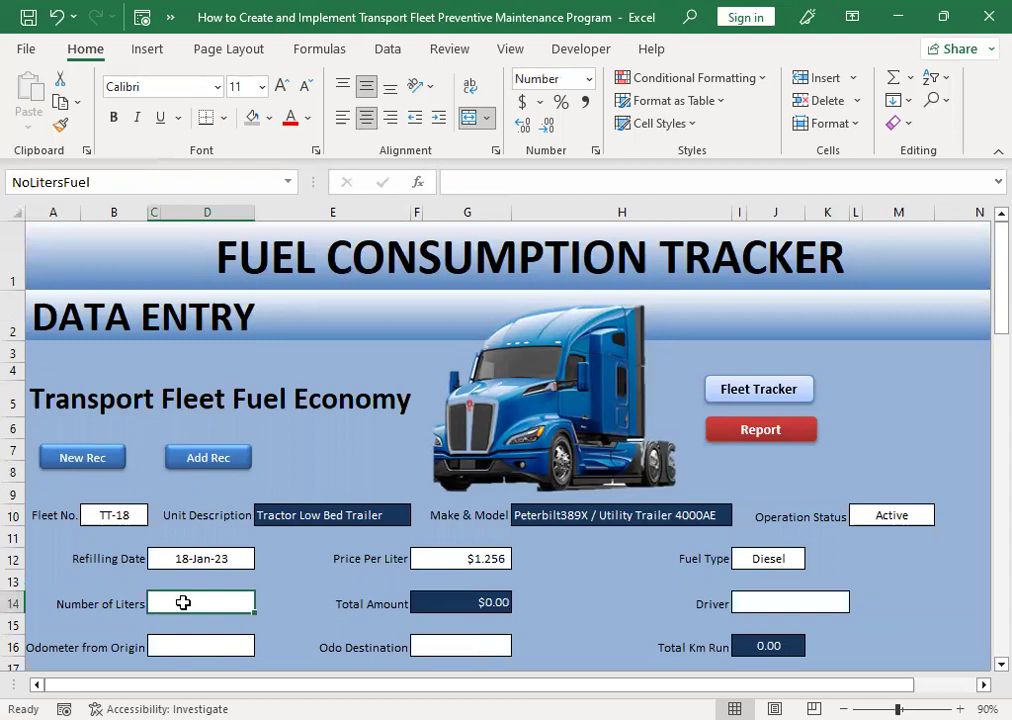
{"action": "type", "text": "180"}
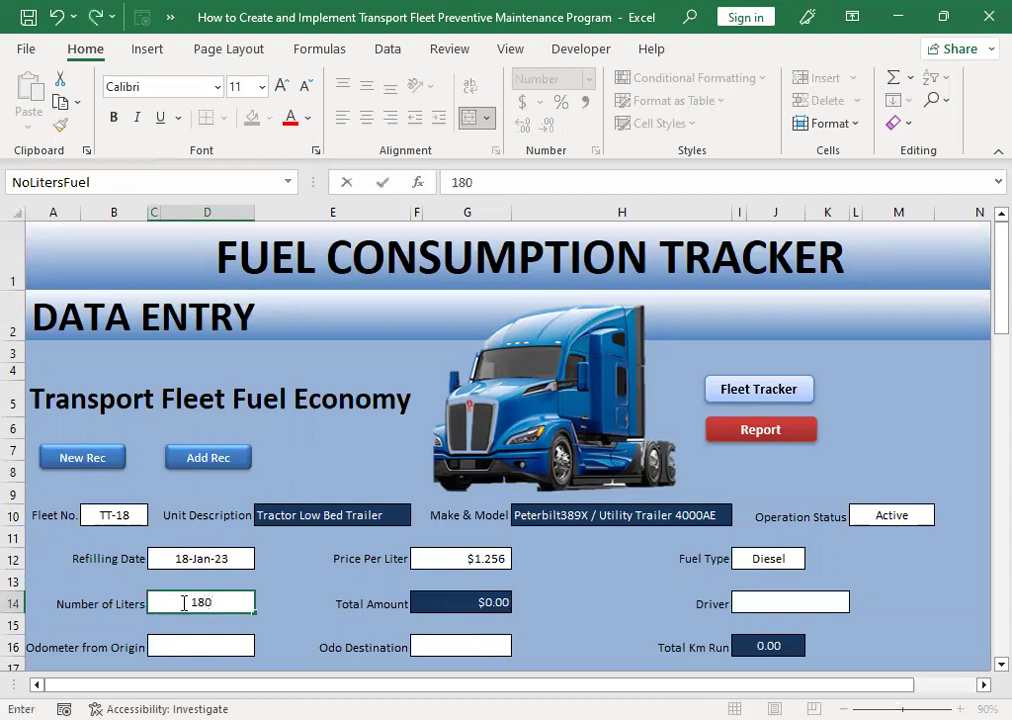
{"action": "key", "text": "Tab"}
{"action": "key", "text": "Tab"}
{"action": "key", "text": "Tab"}
{"action": "key", "text": "Tab"}
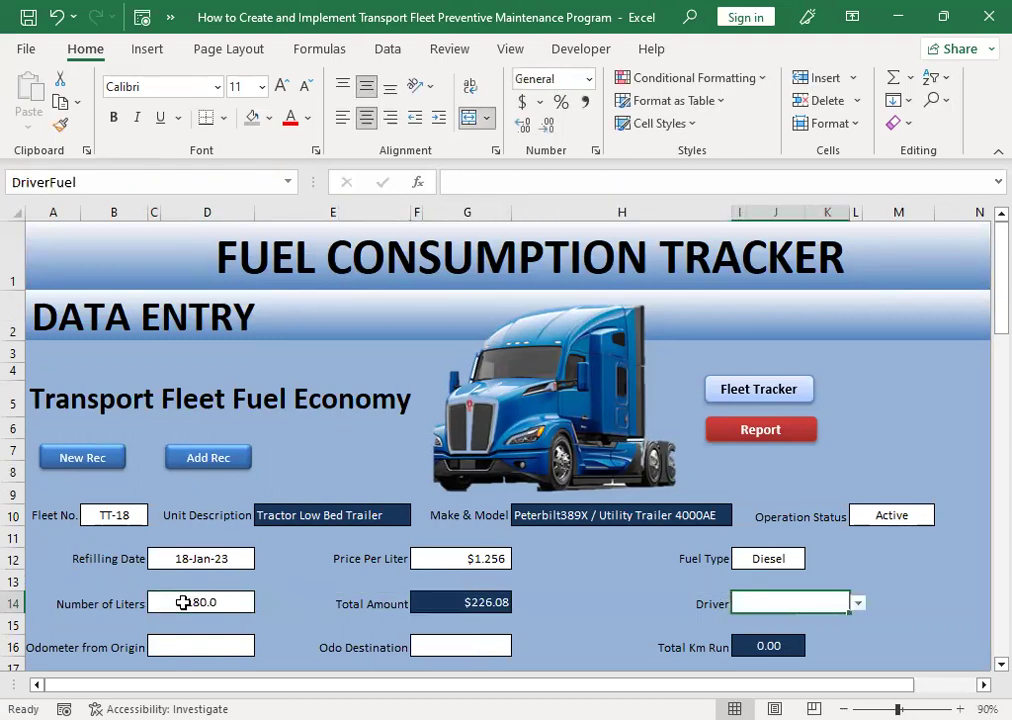
{"action": "left_click", "coordinate": [858, 603]}
{"action": "scroll", "coordinate": [857, 678], "scroll_direction": "down", "scroll_amount": 1}
{"action": "scroll", "coordinate": [857, 678], "scroll_direction": "down", "scroll_amount": 3}
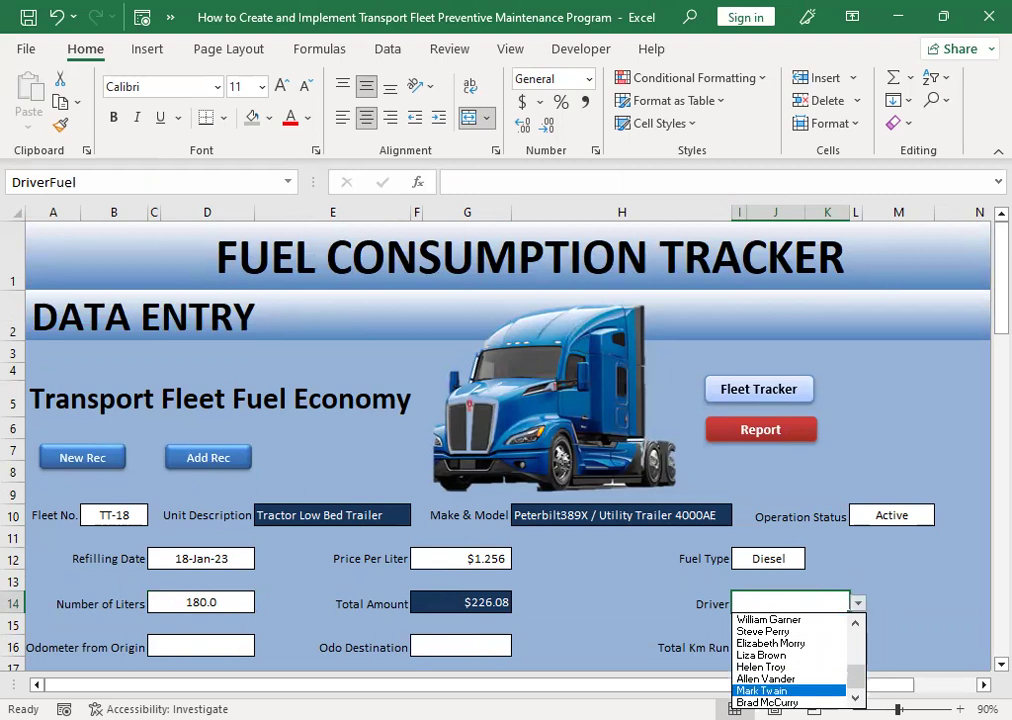
{"action": "left_click", "coordinate": [795, 702]}
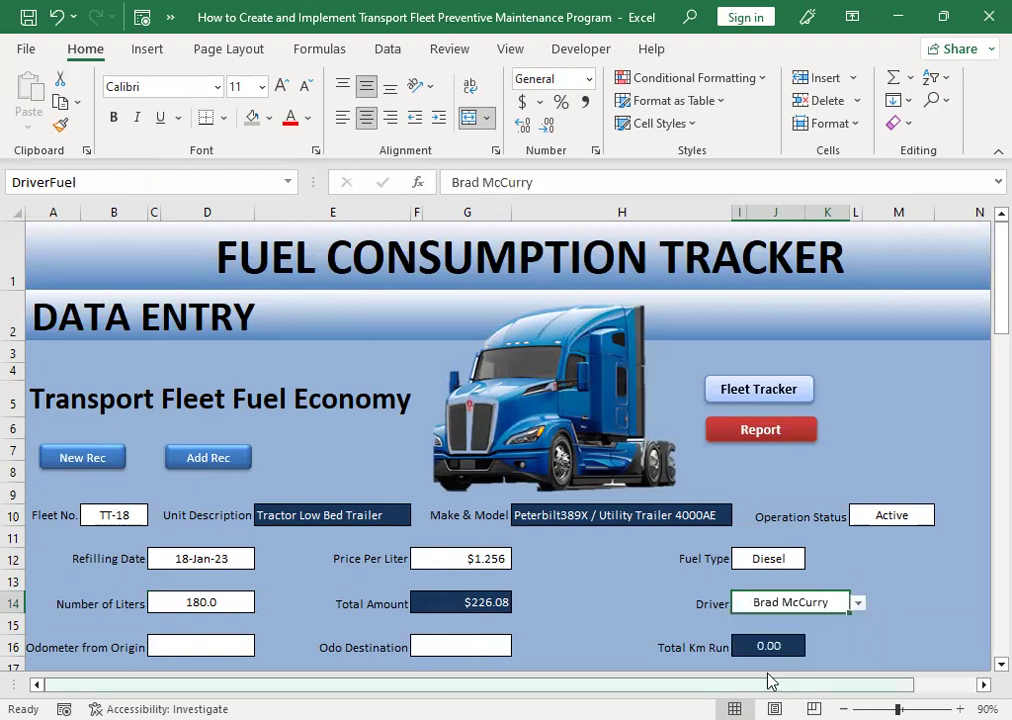
Enter odometer readings 52,350 to 53,350, giving 1,000 km run
{"action": "left_click", "coordinate": [189, 646]}
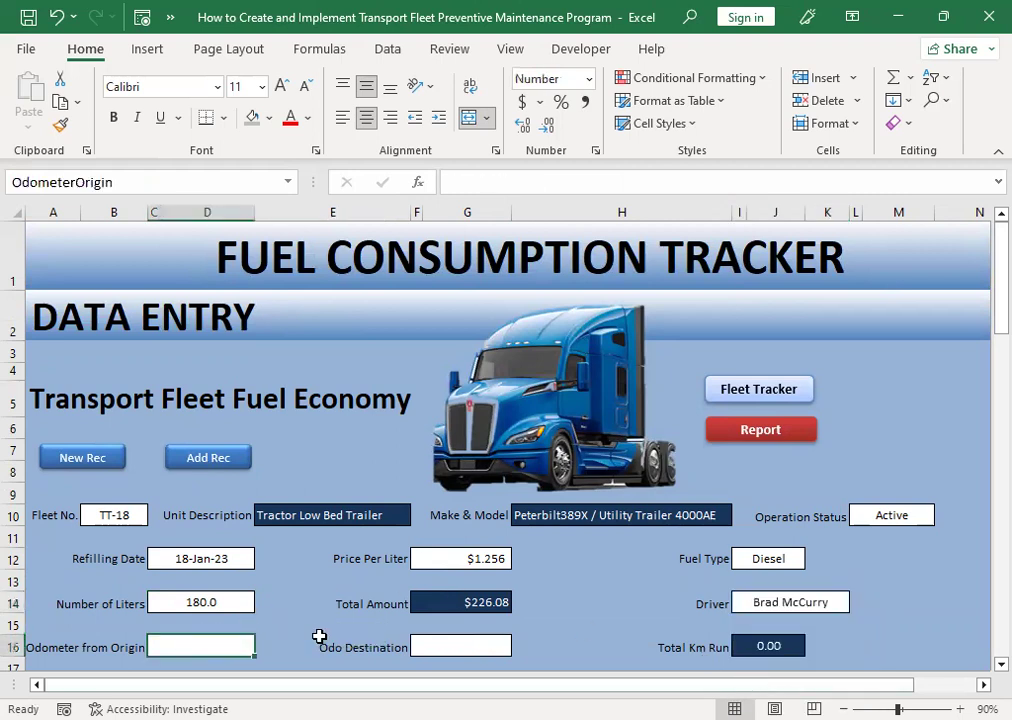
{"action": "type", "text": "52"}
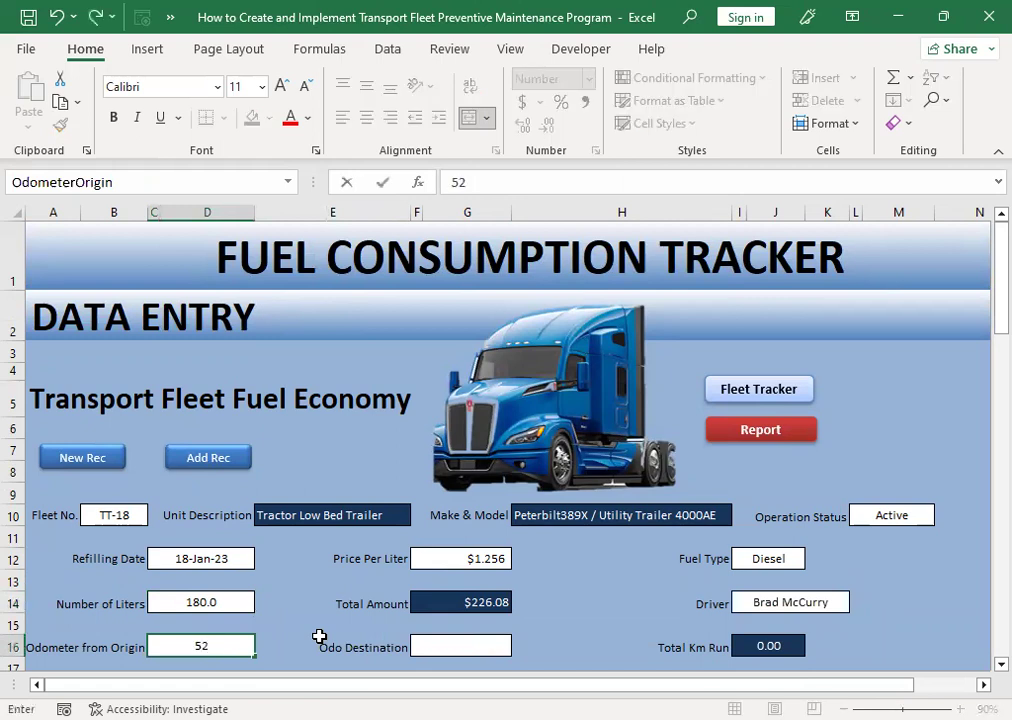
{"action": "type", "text": ",350"}
{"action": "key", "text": "Tab"}
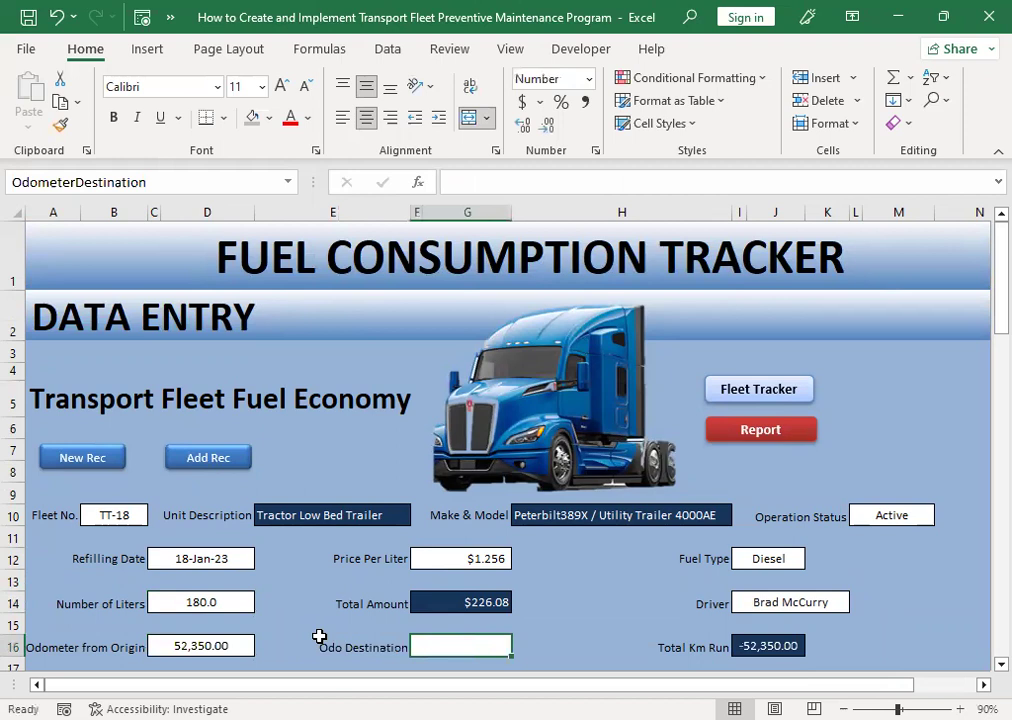
{"action": "type", "text": "53"}
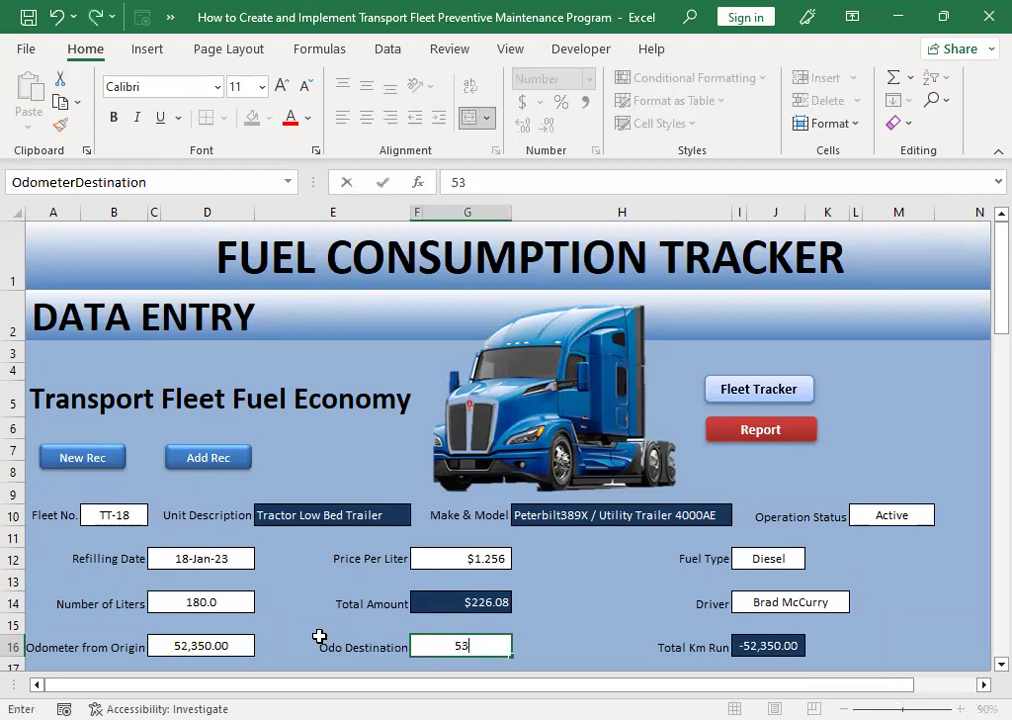
{"action": "type", "text": ",350"}
{"action": "key", "text": "ctrl+Return"}
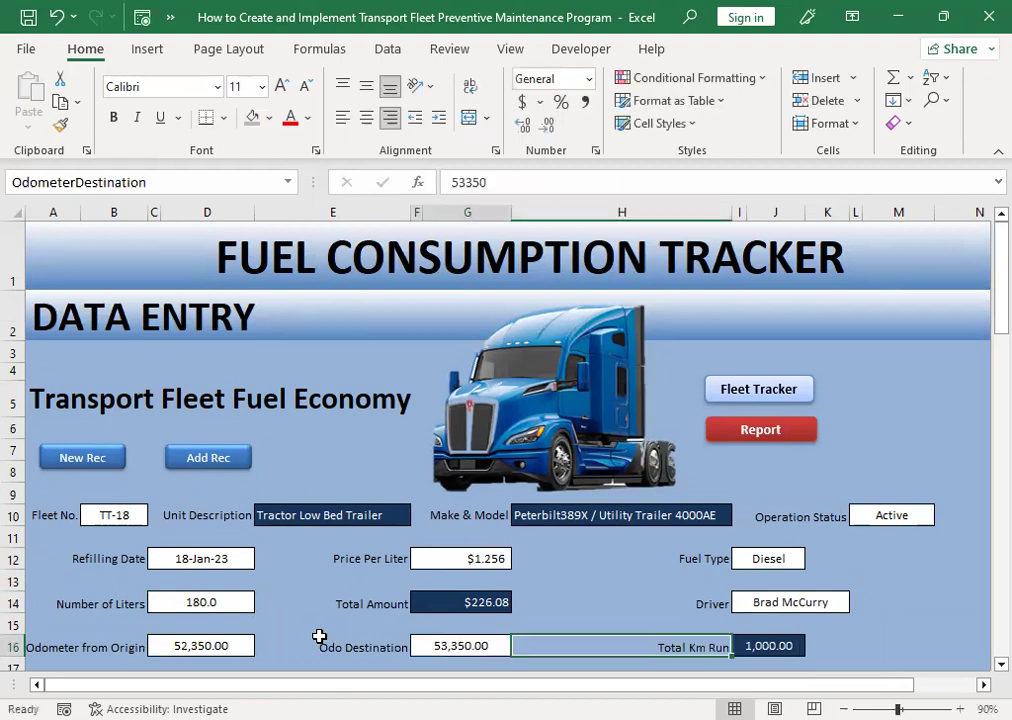
{"action": "scroll", "coordinate": [516, 380], "scroll_direction": "down", "scroll_amount": 1}
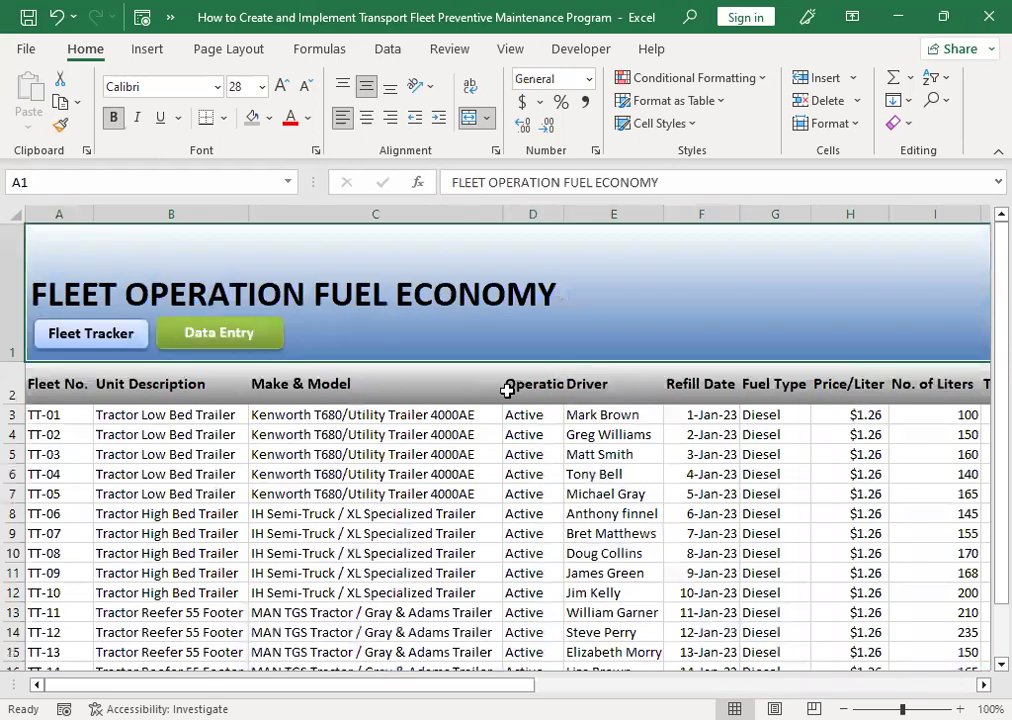
{"action": "scroll", "coordinate": [506, 388], "scroll_direction": "down", "scroll_amount": 2}
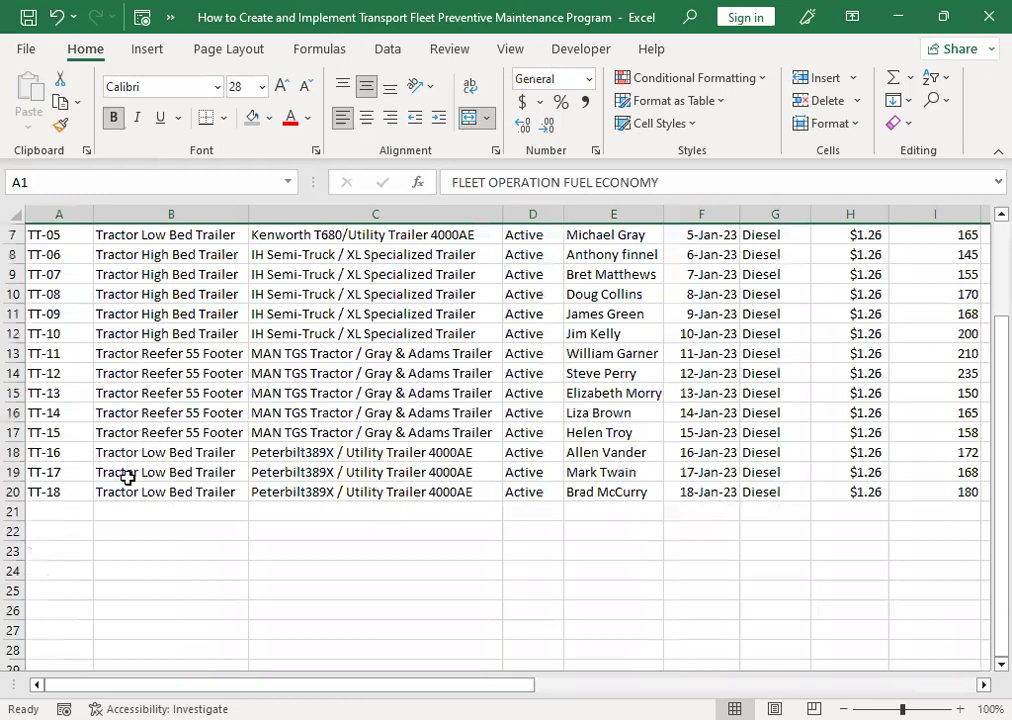
{"action": "scroll", "coordinate": [144, 430], "scroll_direction": "up", "scroll_amount": 2}
{"action": "scroll", "coordinate": [158, 434], "scroll_direction": "down", "scroll_amount": 1}
{"action": "scroll", "coordinate": [400, 490], "scroll_direction": "up", "scroll_amount": 1}
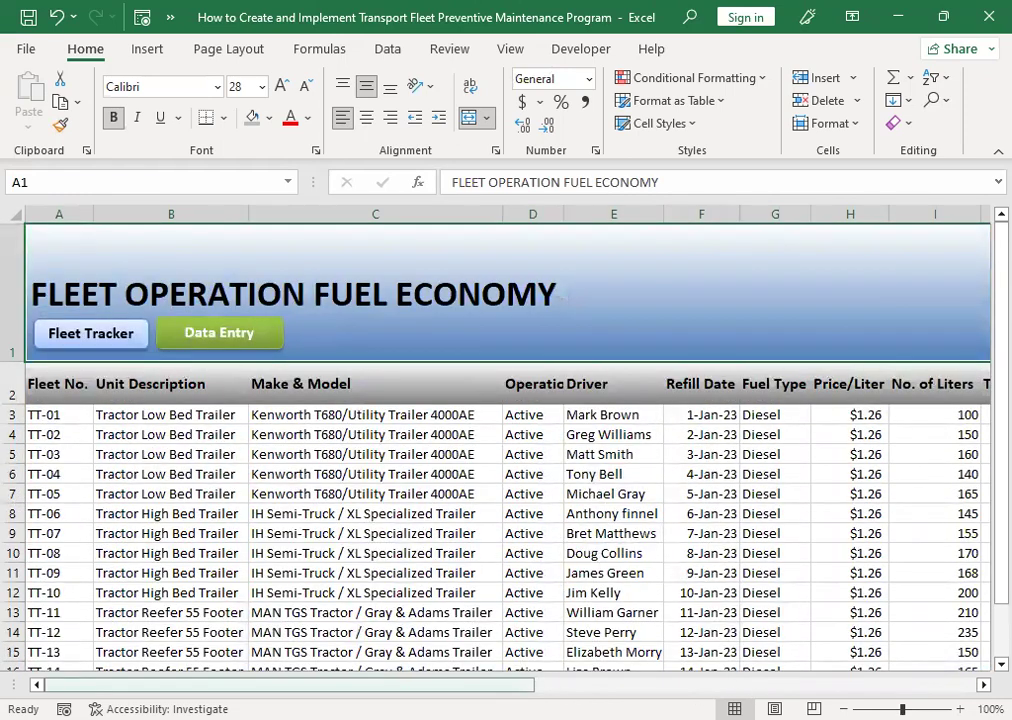
{"action": "left_click_drag", "start_coordinate": [300, 685], "coordinate": [448, 685]}
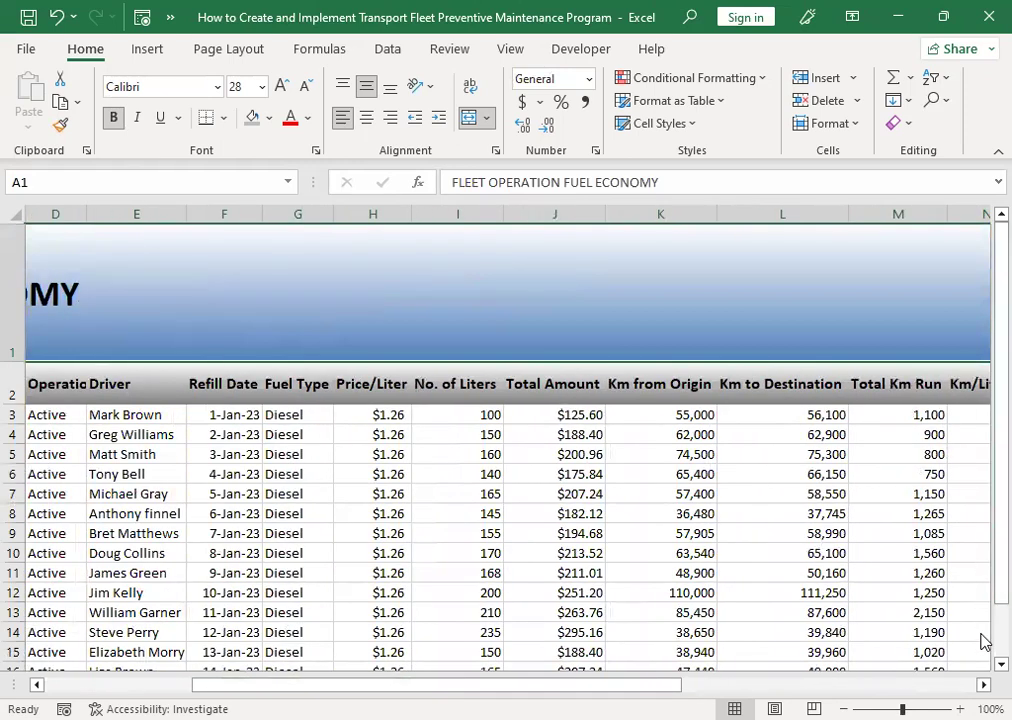
{"action": "scroll", "coordinate": [984, 662], "scroll_direction": "down", "scroll_amount": 1}
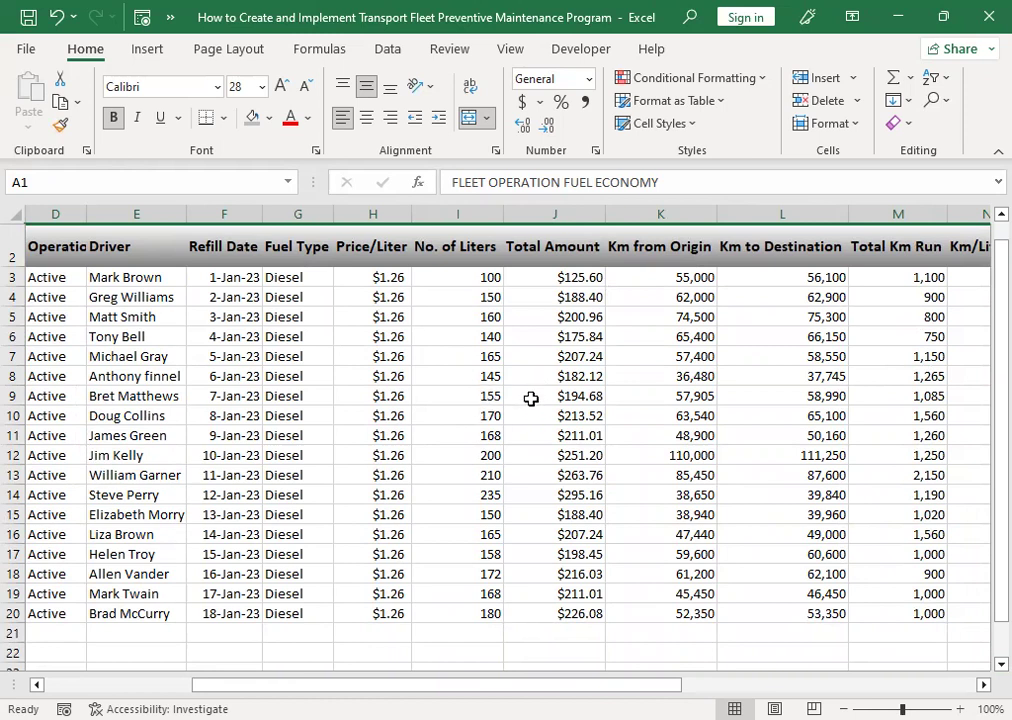
{"action": "scroll", "coordinate": [531, 397], "scroll_direction": "up", "scroll_amount": 1}
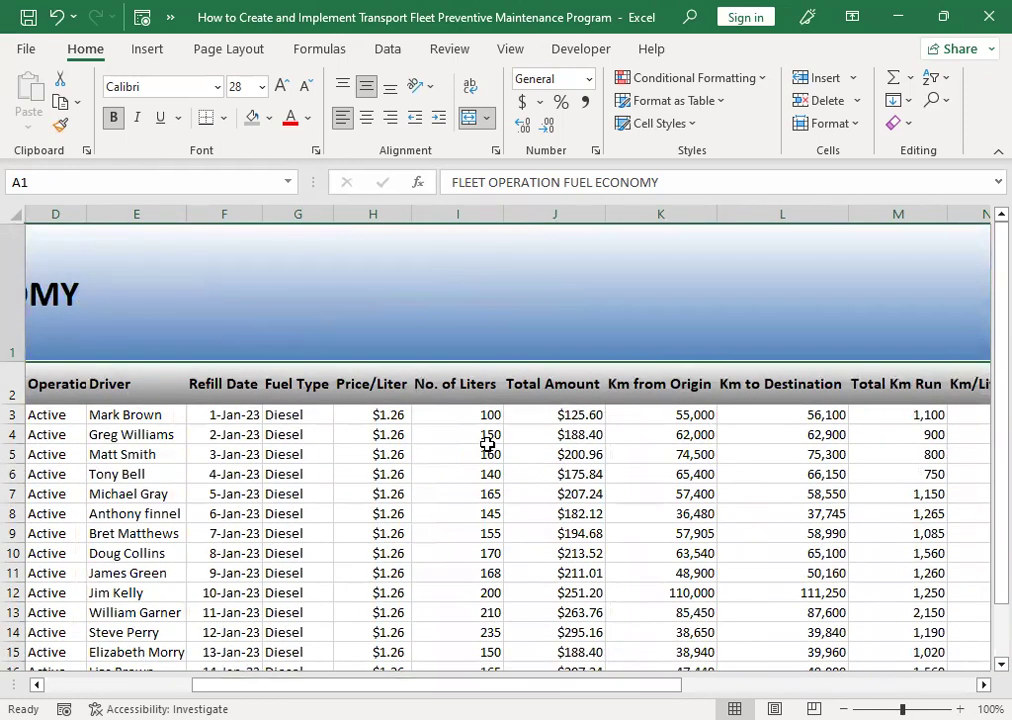
{"action": "scroll", "coordinate": [483, 435], "scroll_direction": "down", "scroll_amount": 1}
{"action": "scroll", "coordinate": [481, 416], "scroll_direction": "up", "scroll_amount": 1}
{"action": "left_click_drag", "start_coordinate": [481, 416], "coordinate": [491, 617]}
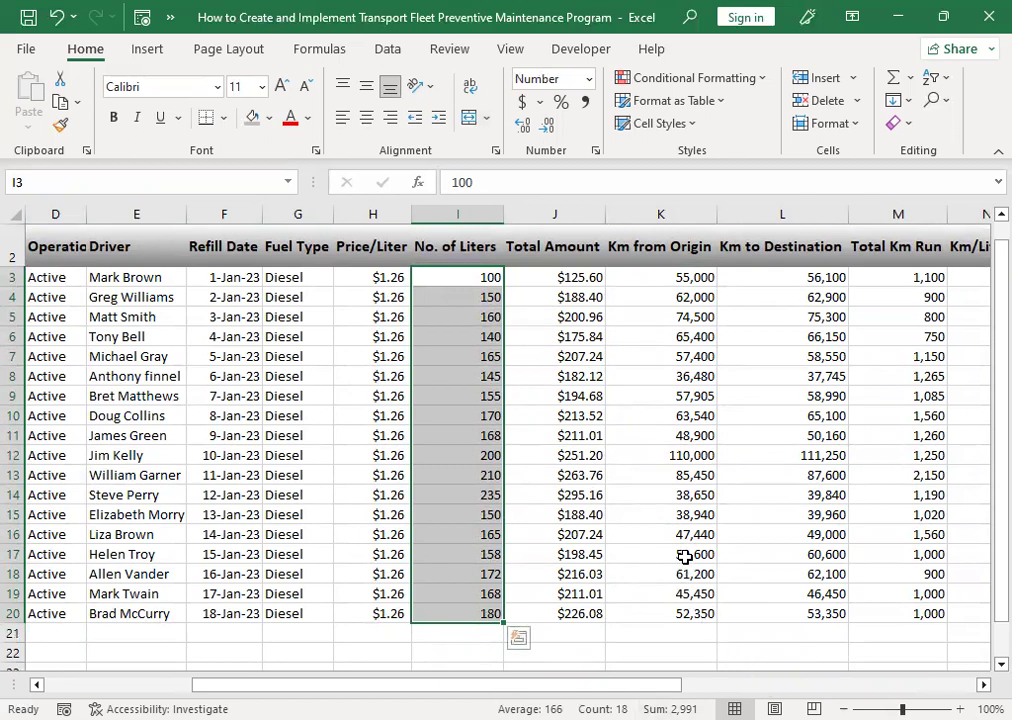
{"action": "scroll", "coordinate": [712, 563], "scroll_direction": "up", "scroll_amount": 1}
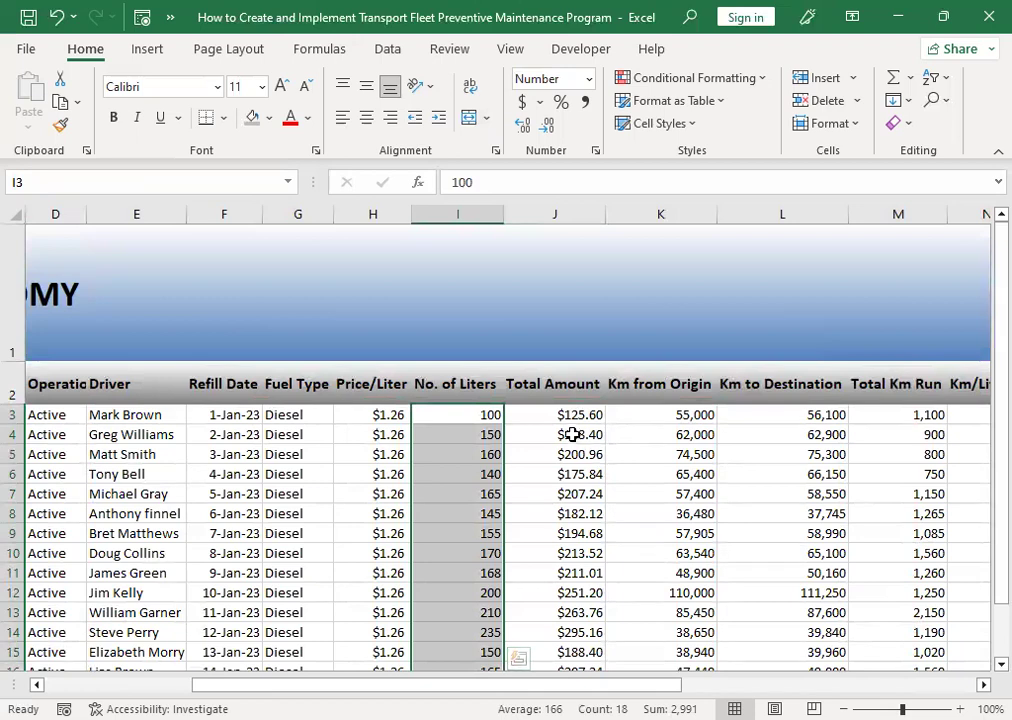
{"action": "left_click_drag", "start_coordinate": [569, 420], "coordinate": [591, 606]}
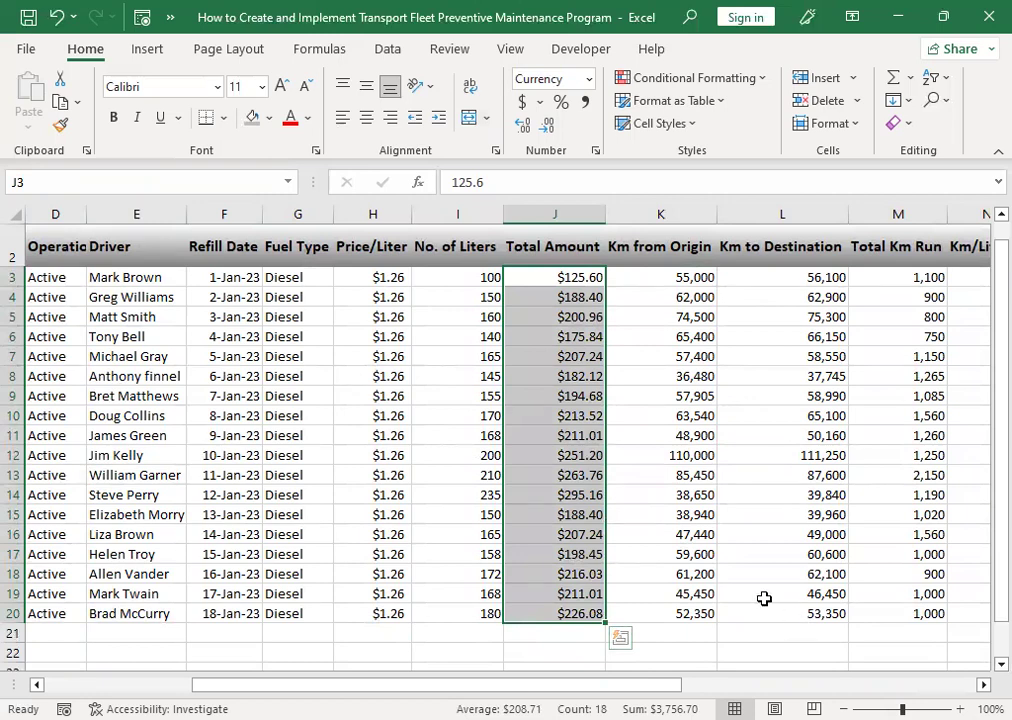
{"action": "scroll", "coordinate": [662, 434], "scroll_direction": "up", "scroll_amount": 1}
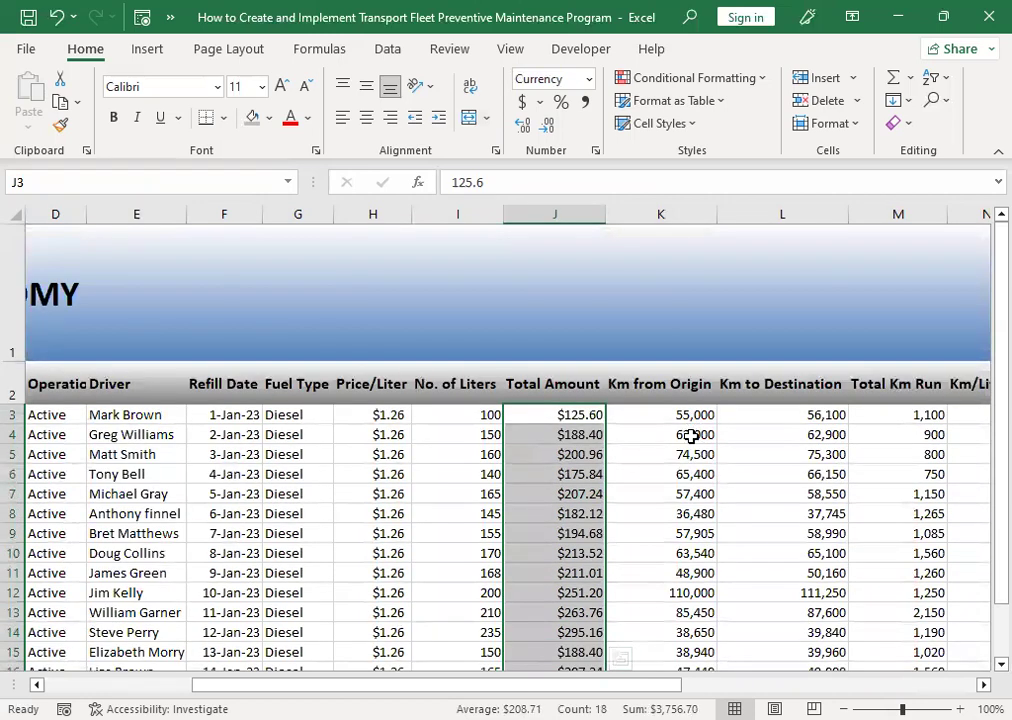
{"action": "scroll", "coordinate": [705, 469], "scroll_direction": "down", "scroll_amount": 1}
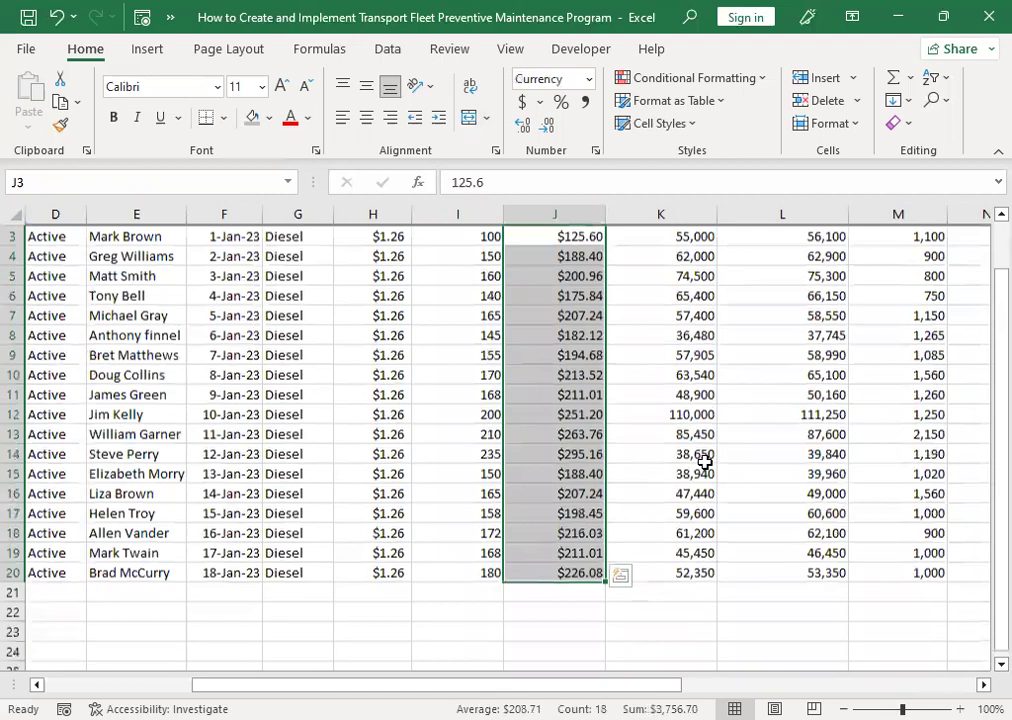
{"action": "scroll", "coordinate": [705, 463], "scroll_direction": "up", "scroll_amount": 1}
Inspect the log's Km to Destination, Total Km Run, Km/Liter, Liter/Km and Amount/Km values
{"action": "left_click", "coordinate": [811, 430]}
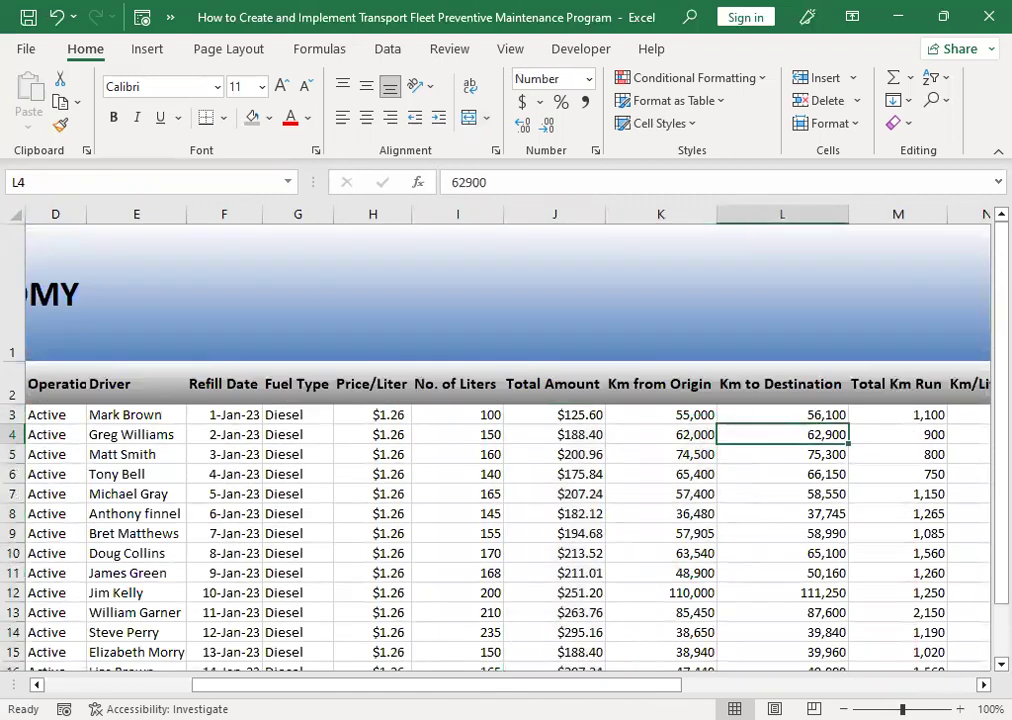
{"action": "left_click_drag", "start_coordinate": [625, 685], "coordinate": [834, 685]}
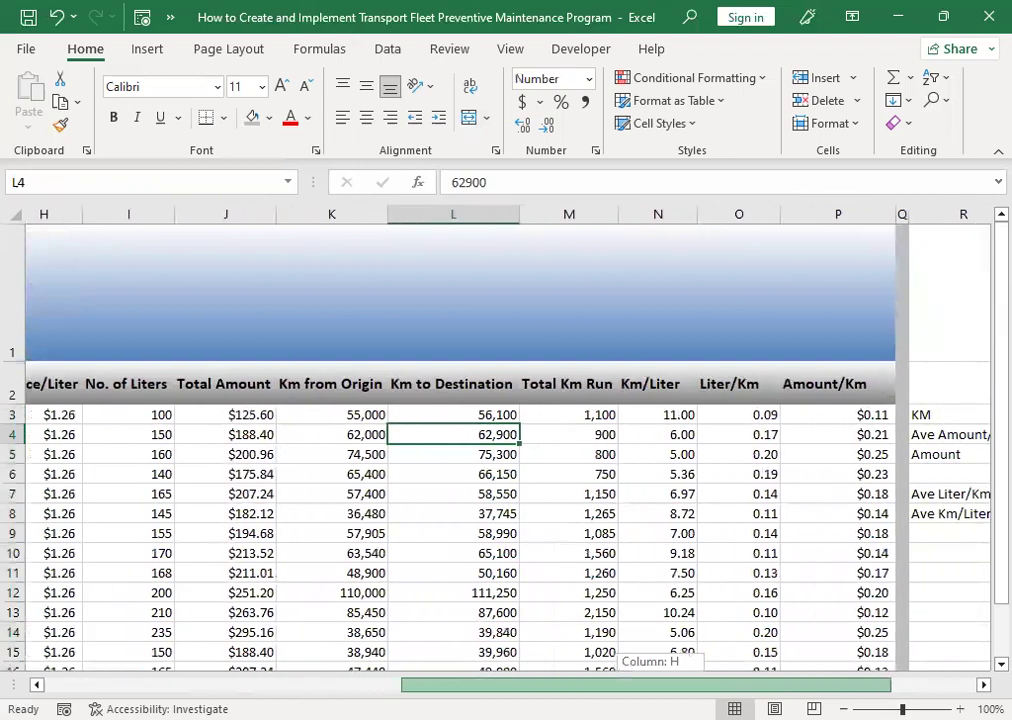
{"action": "left_click_drag", "start_coordinate": [612, 417], "coordinate": [592, 614]}
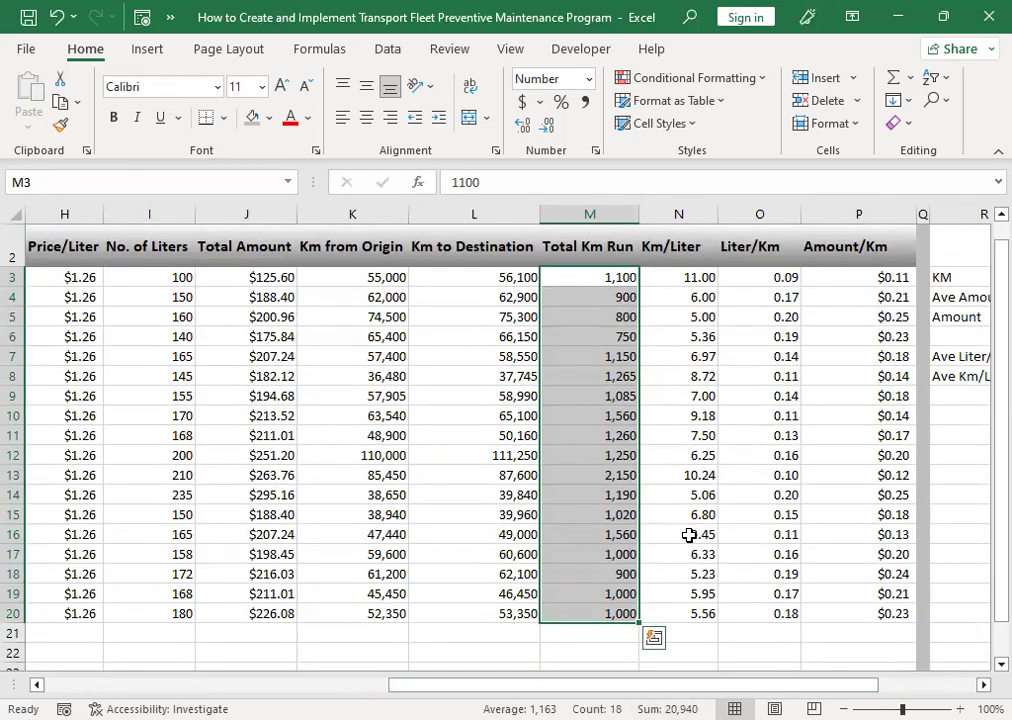
{"action": "scroll", "coordinate": [689, 535], "scroll_direction": "up", "scroll_amount": 1}
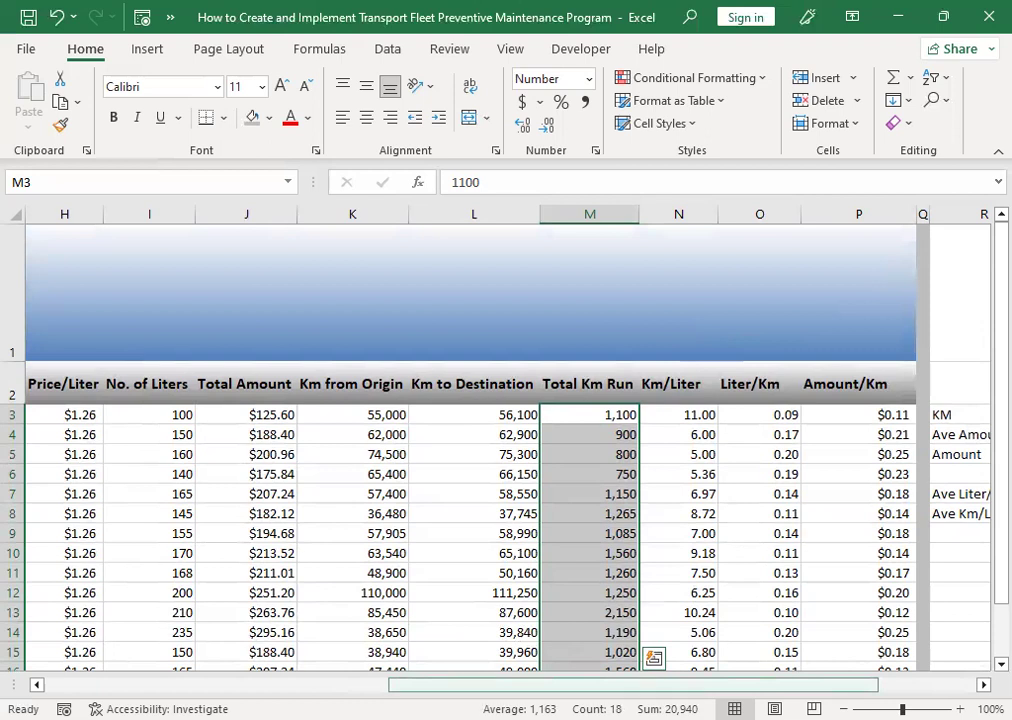
{"action": "left_click_drag", "start_coordinate": [502, 685], "coordinate": [600, 685]}
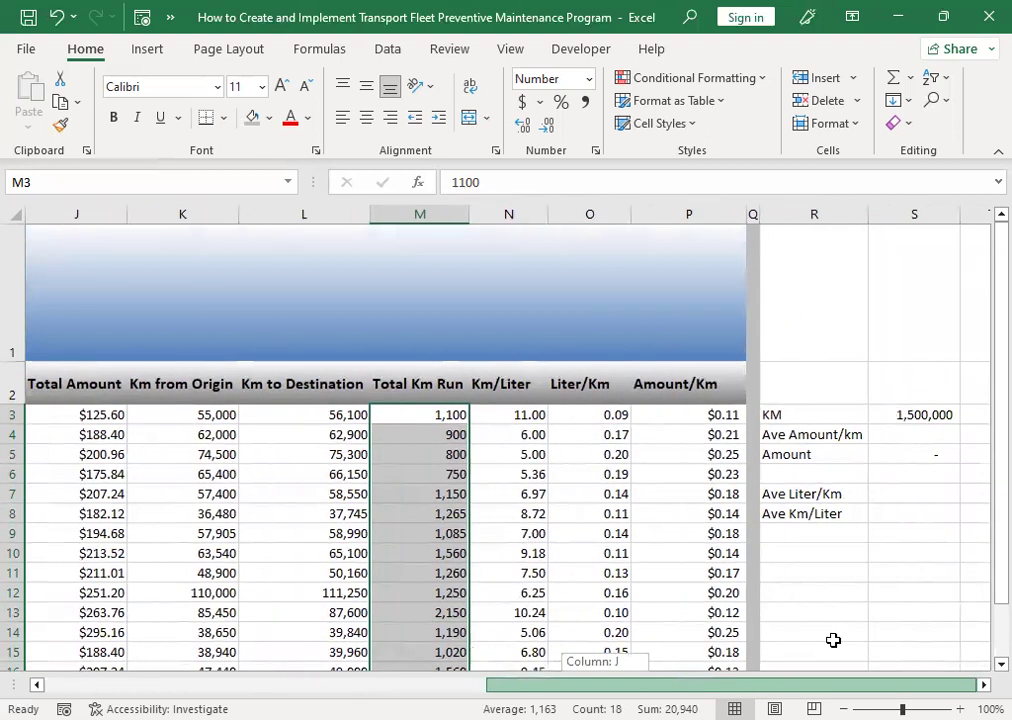
{"action": "left_click", "coordinate": [508, 492]}
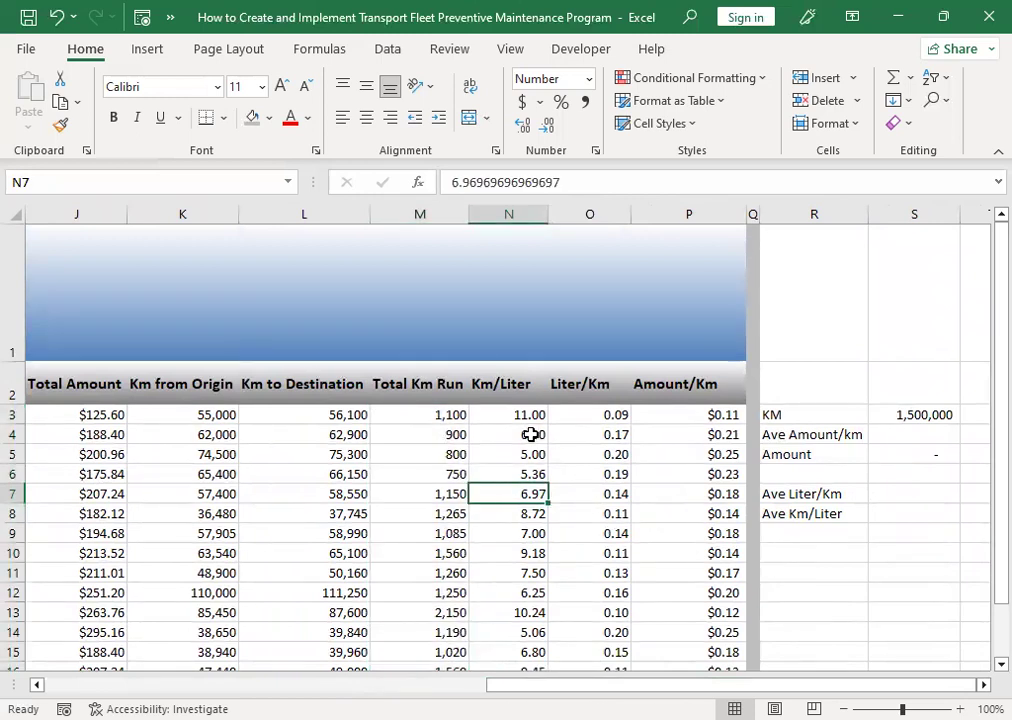
{"action": "left_click", "coordinate": [604, 436]}
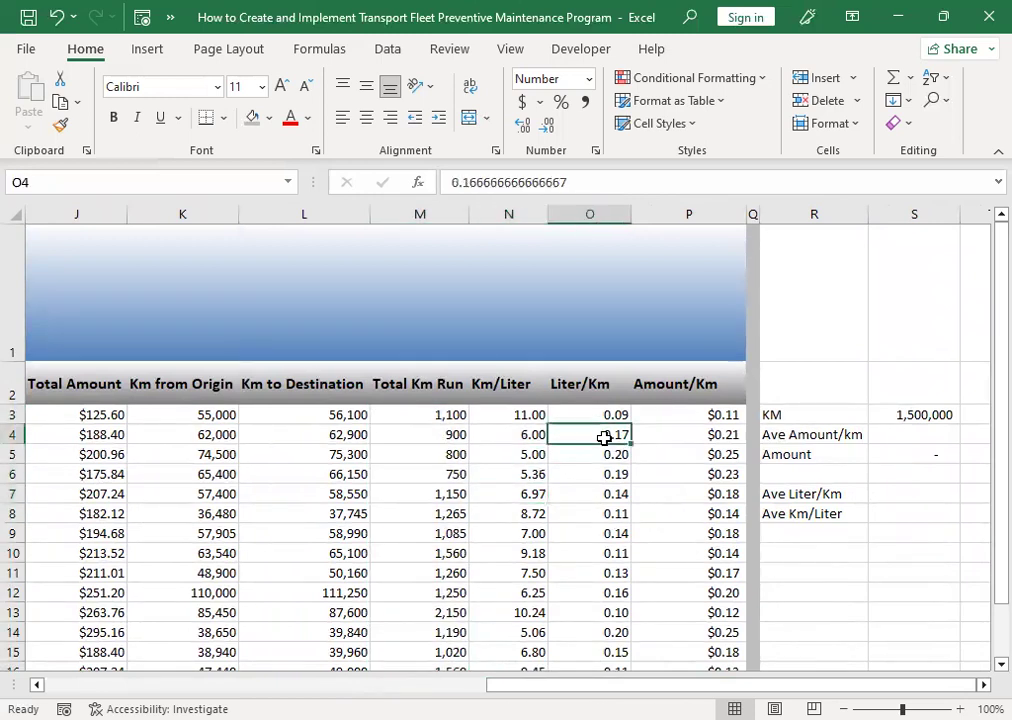
{"action": "left_click", "coordinate": [707, 455]}
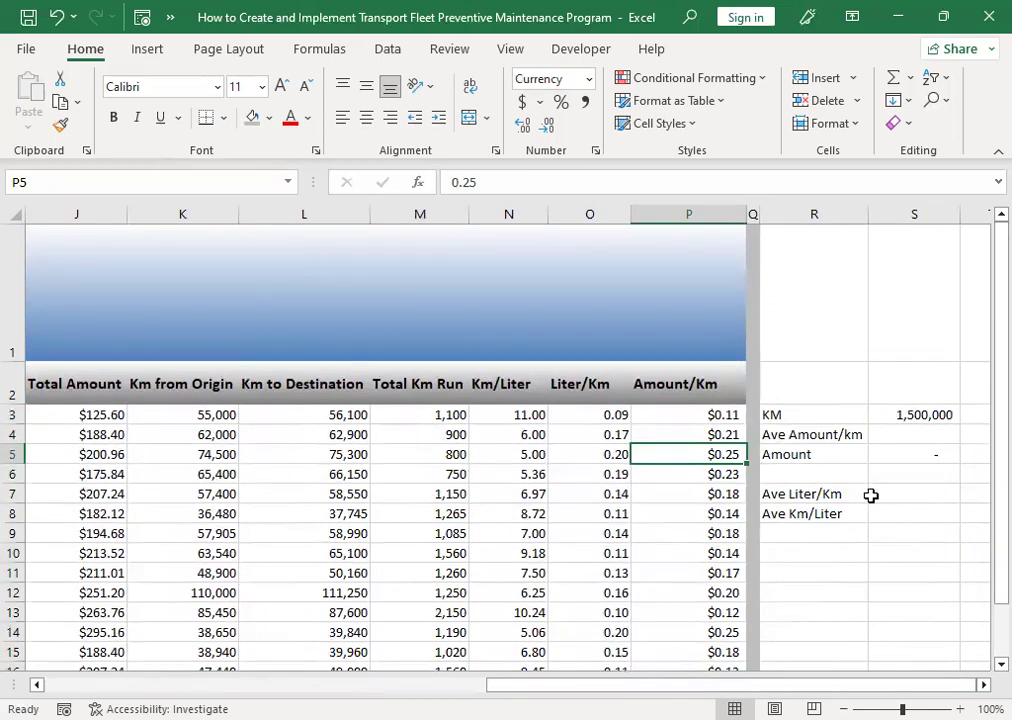
Enter =AVERAGE(P3:P20) in S4 for Ave Amount/km, giving $0.19
{"action": "left_click", "coordinate": [885, 434]}
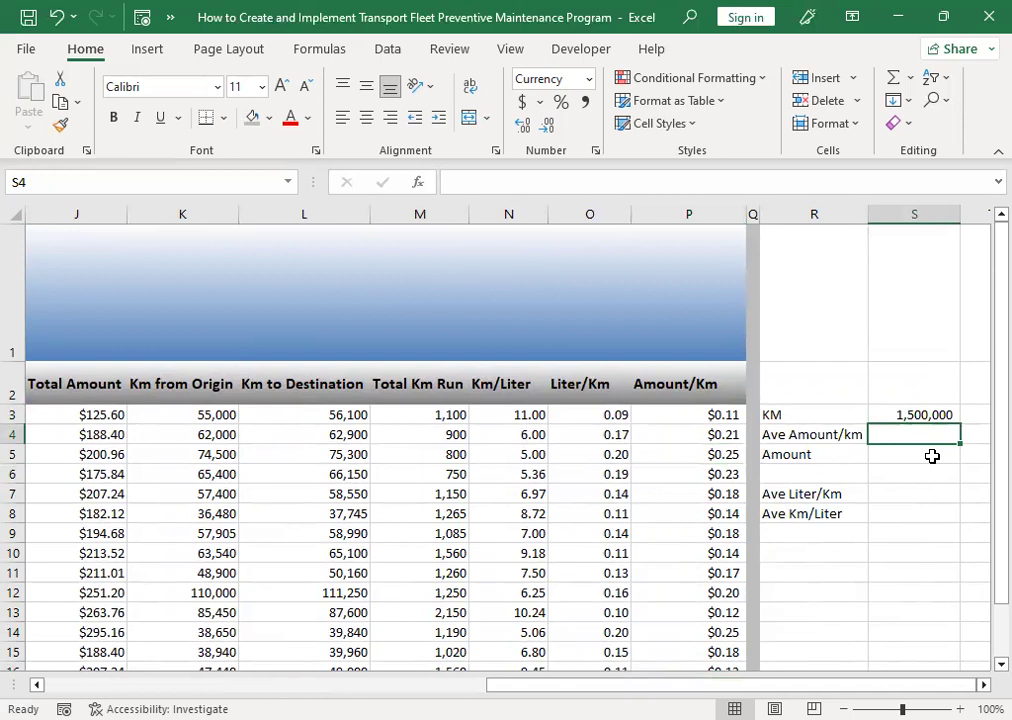
{"action": "type", "text": "="}
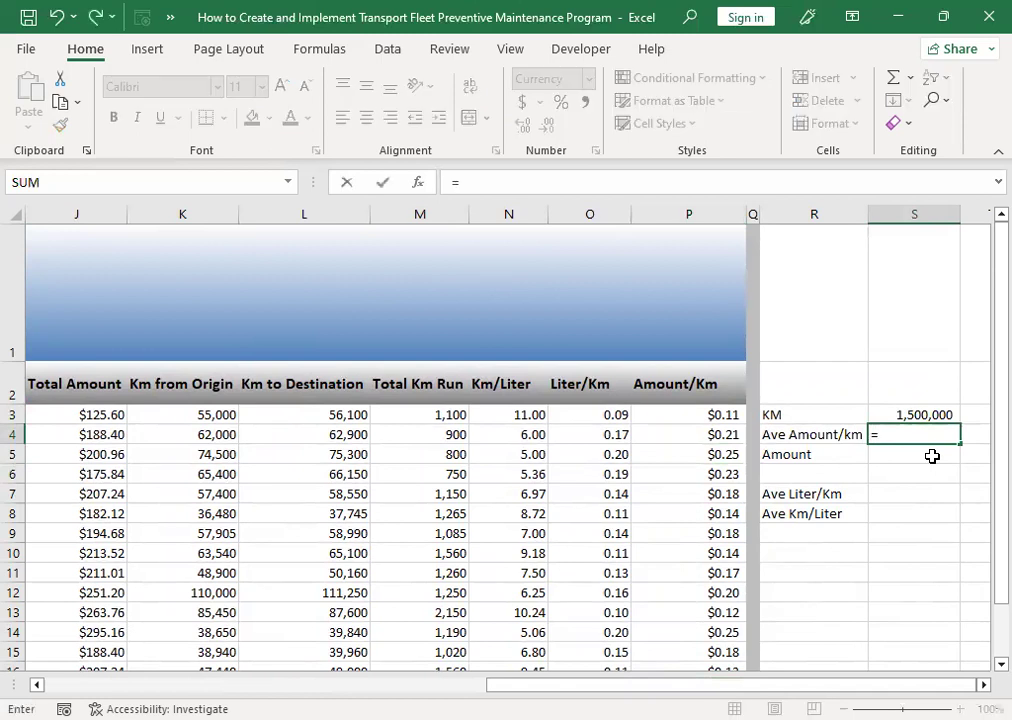
{"action": "type", "text": "aver"}
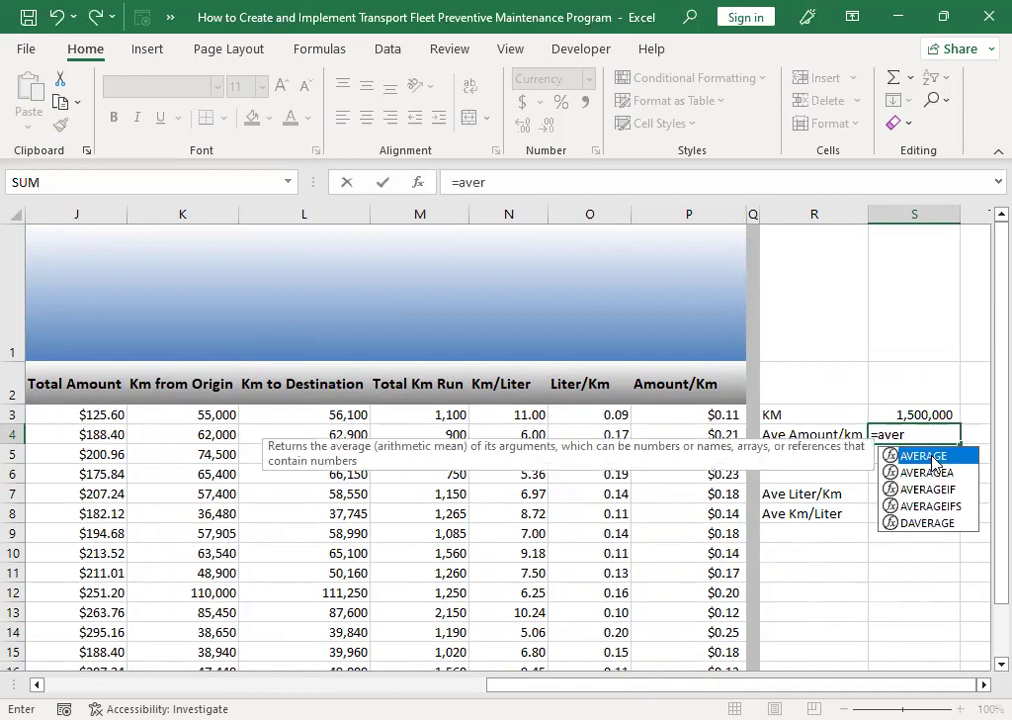
{"action": "double_click", "coordinate": [932, 456]}
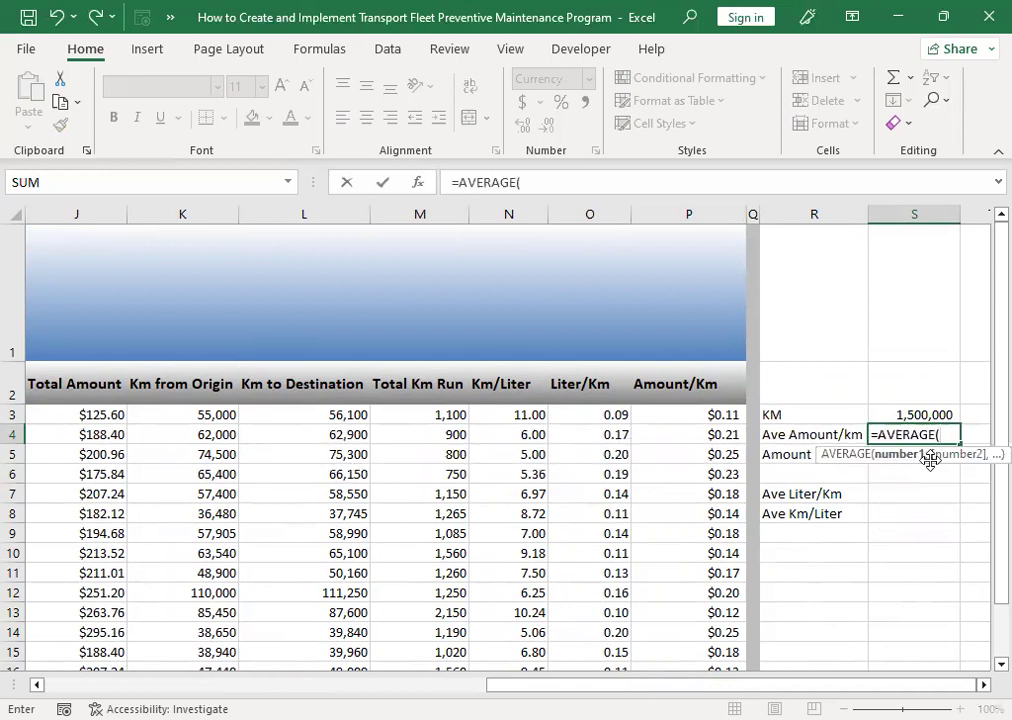
{"action": "left_click", "coordinate": [691, 414]}
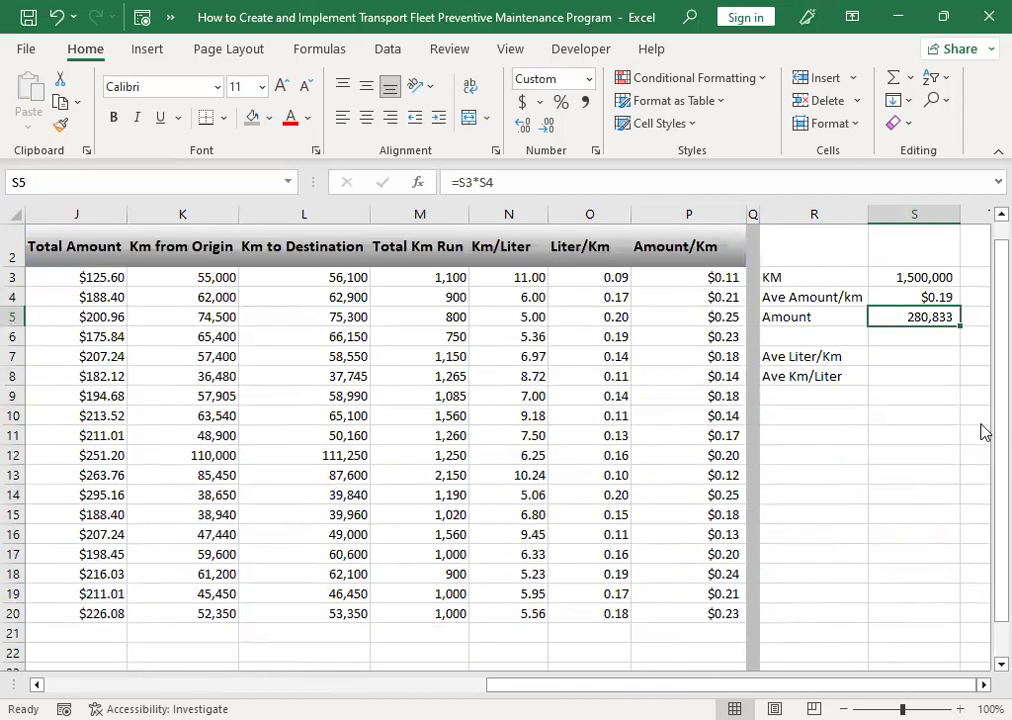
{"action": "scroll", "coordinate": [987, 228], "scroll_direction": "up", "scroll_amount": 1}
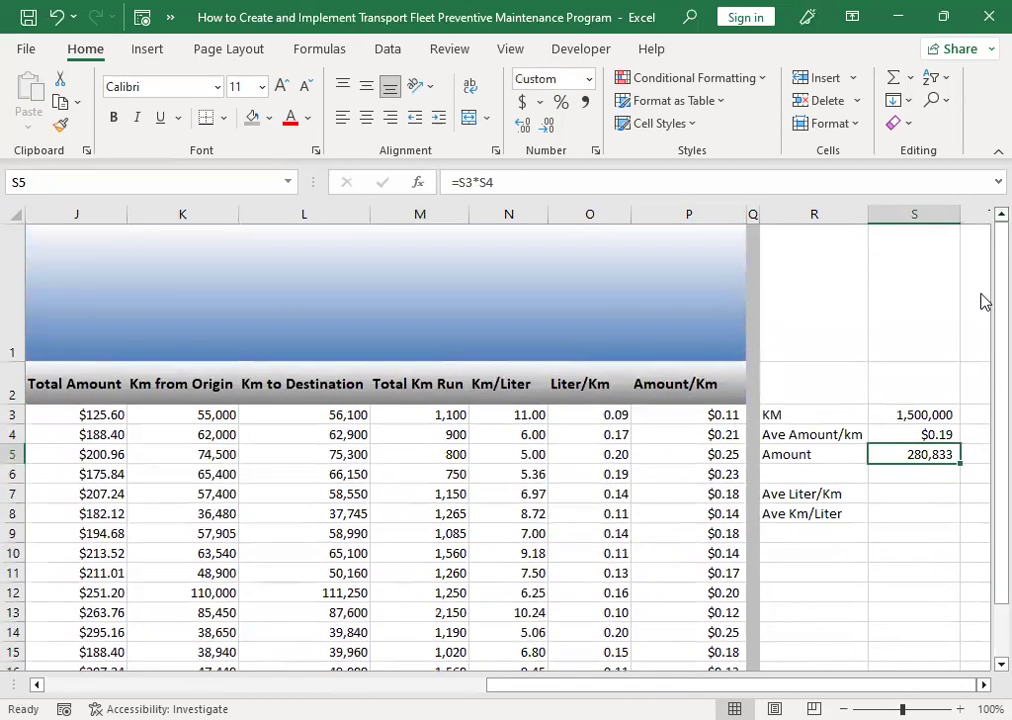
{"action": "left_click", "coordinate": [898, 414]}
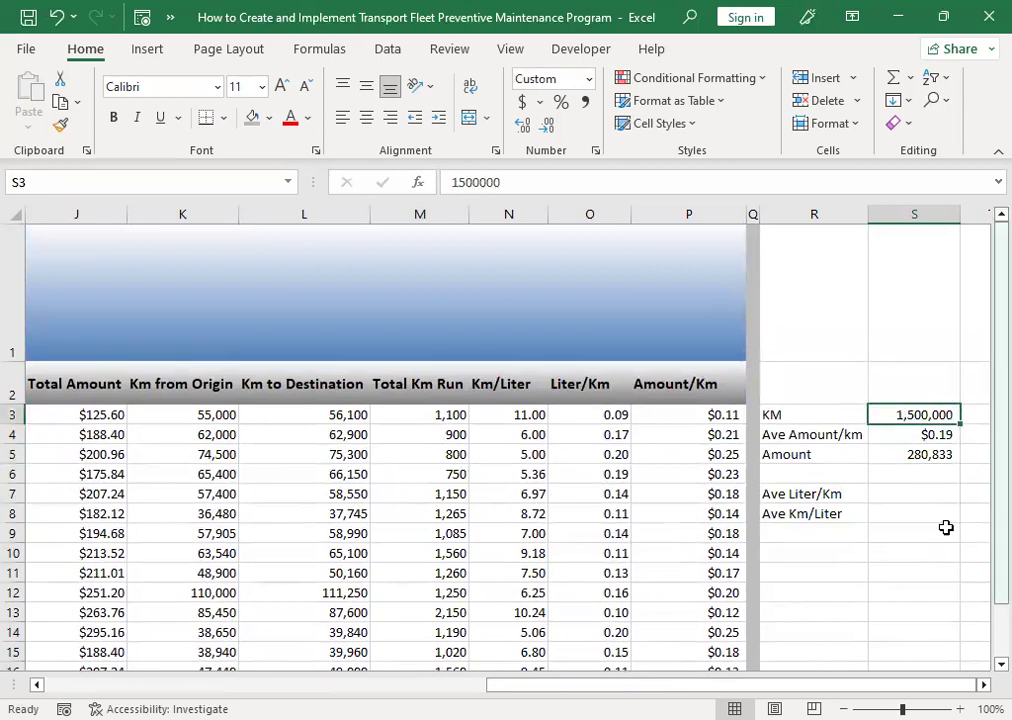
{"action": "left_click", "coordinate": [898, 436]}
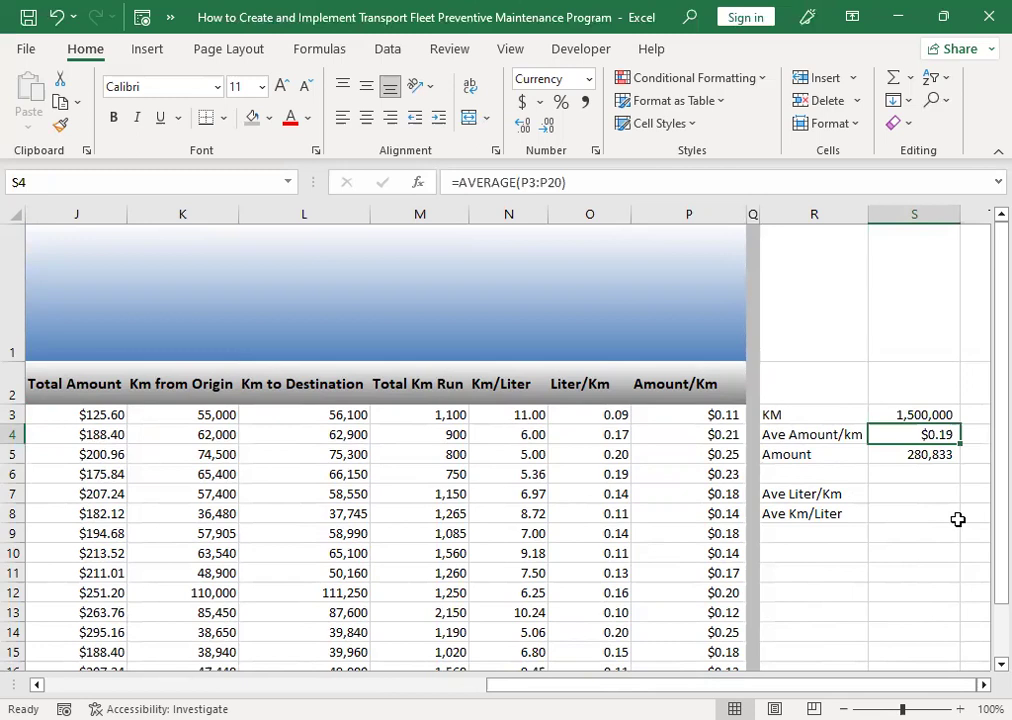
{"action": "key", "text": "Up"}
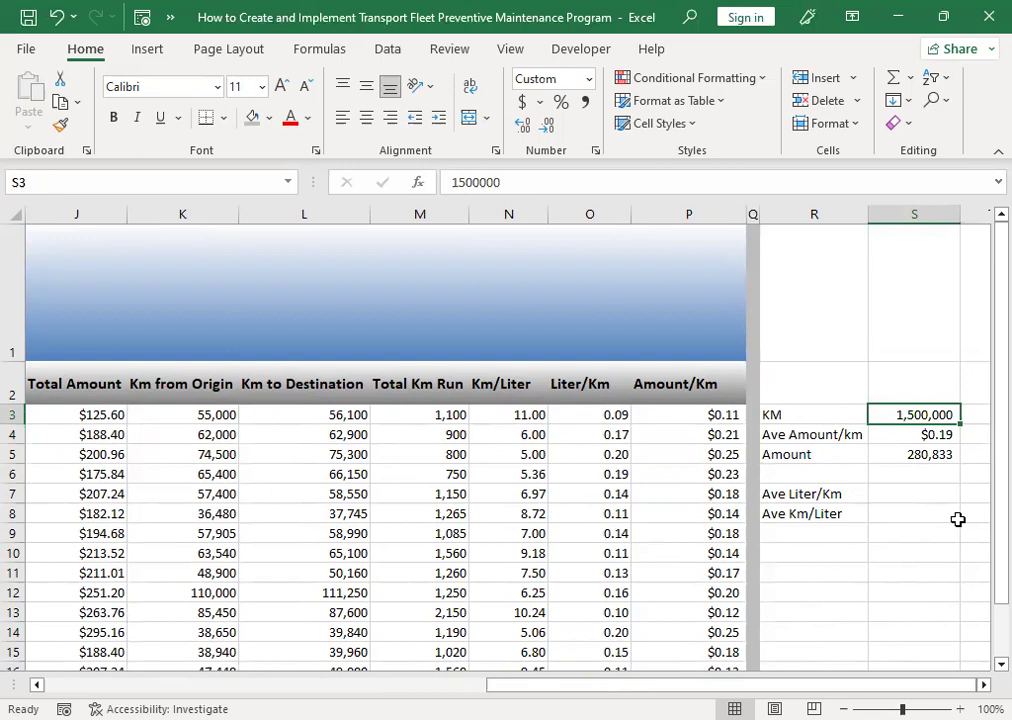
{"action": "key", "text": "Down"}
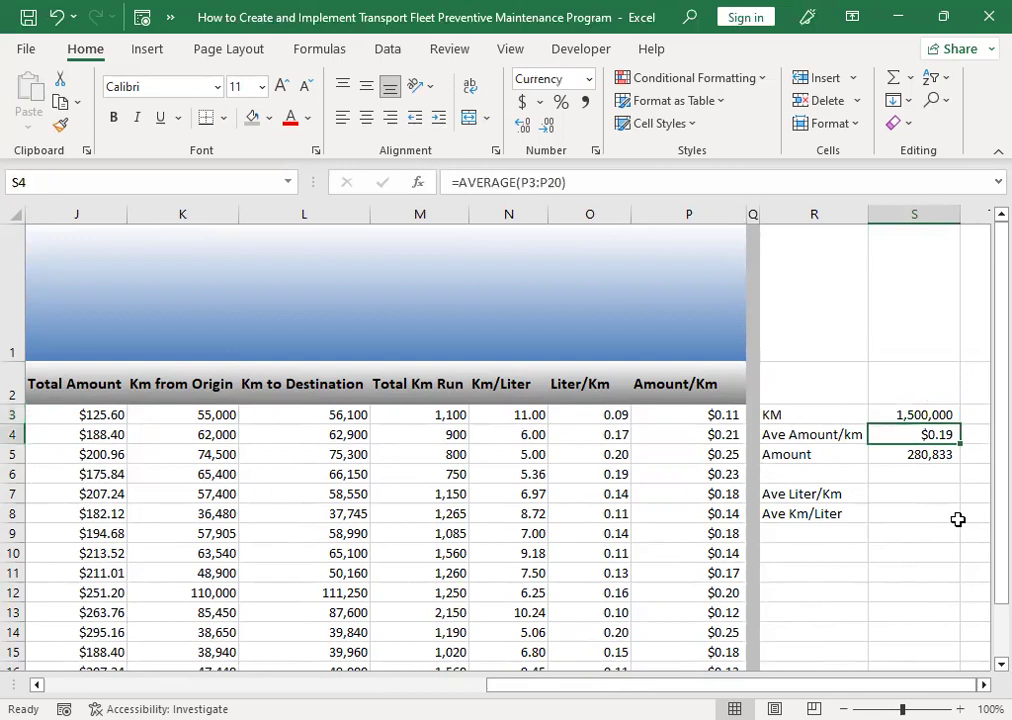
{"action": "key", "text": "Left"}
{"action": "key", "text": "Down"}
{"action": "key", "text": "Right"}
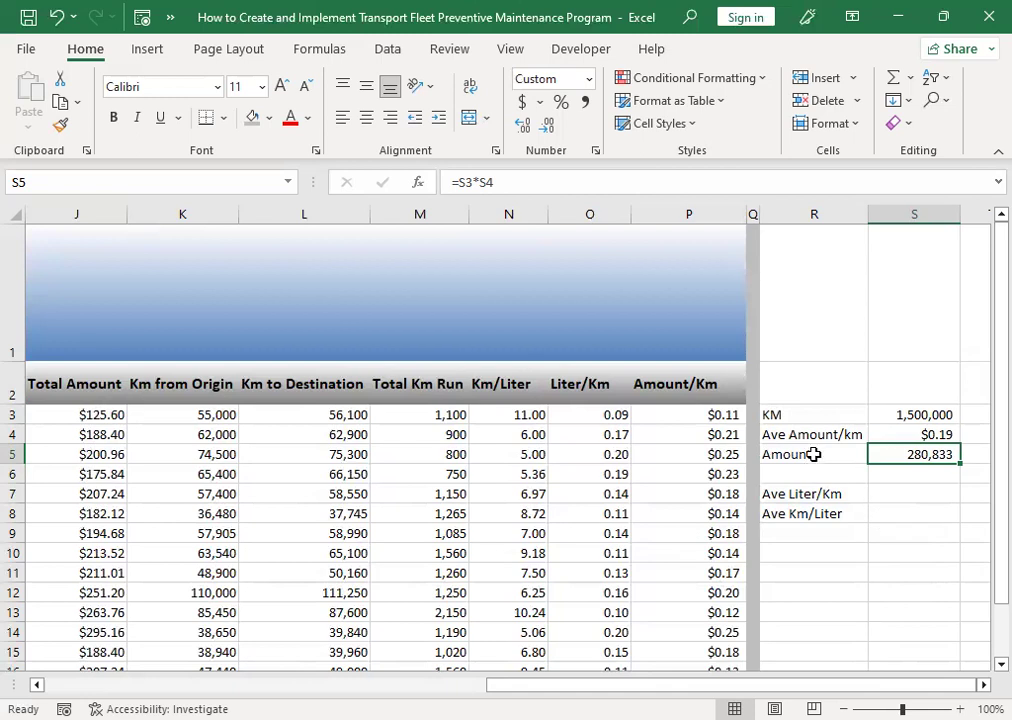
{"action": "left_click", "coordinate": [899, 436]}
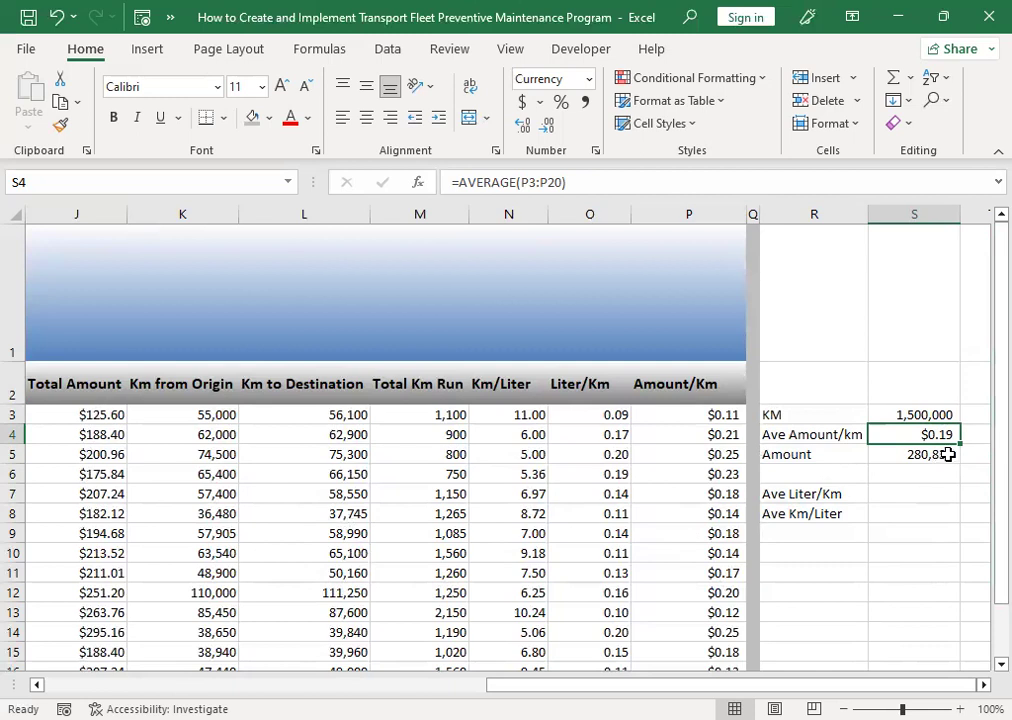
{"action": "left_click", "coordinate": [903, 414]}
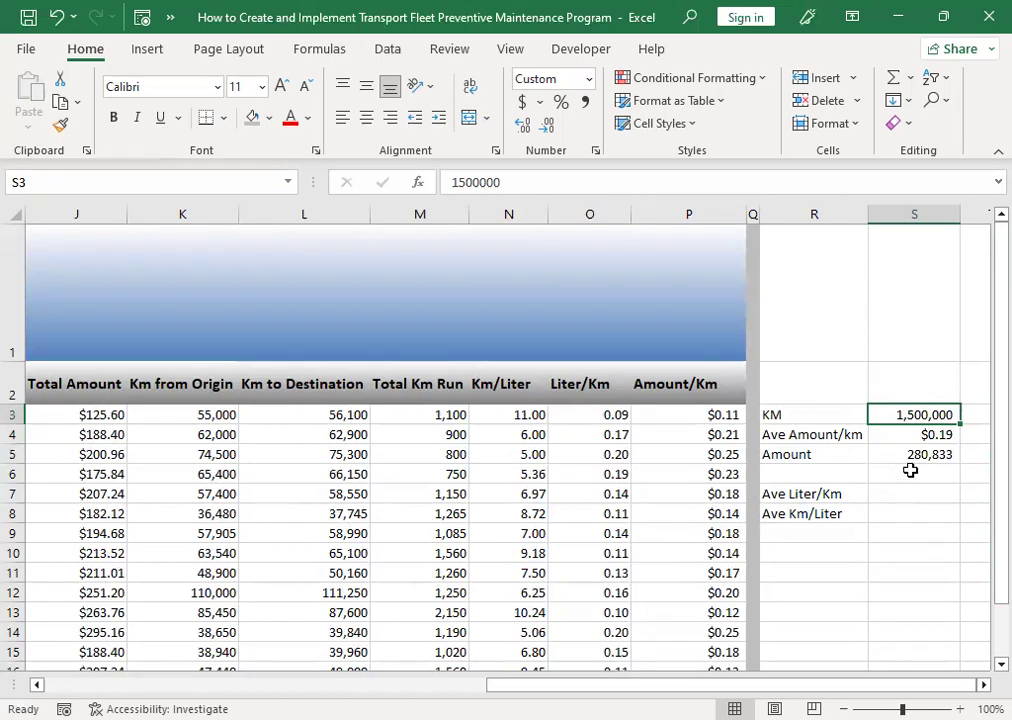
{"action": "left_click", "coordinate": [926, 455]}
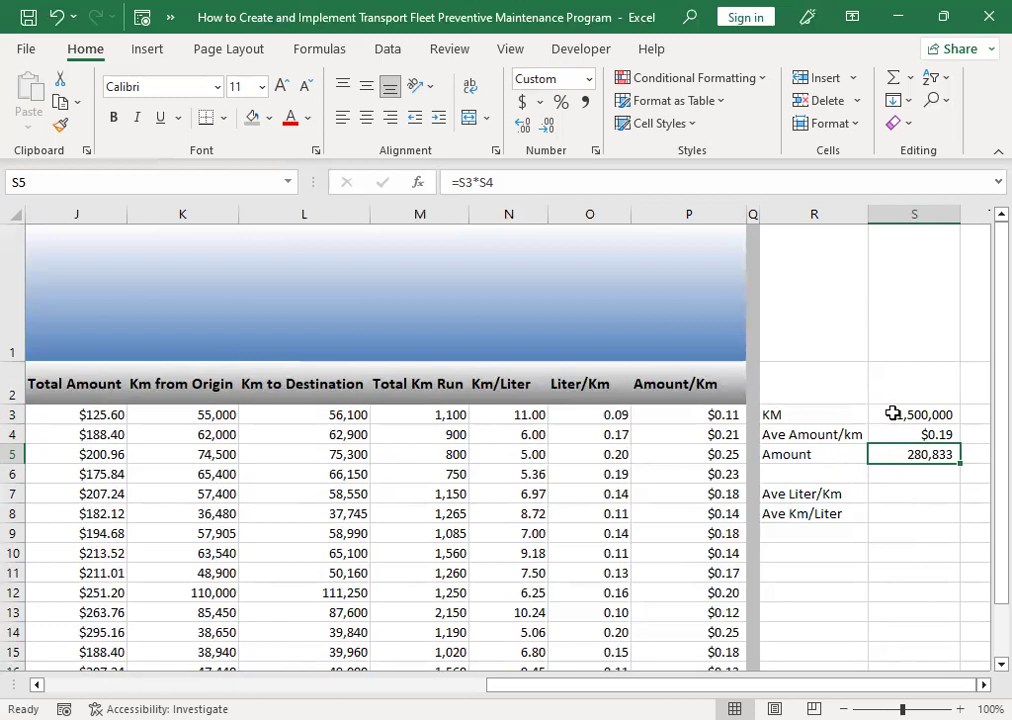
Enter =AVERAGE(O3:O20) in S7 for Ave Liter/Km
{"action": "left_click", "coordinate": [916, 492]}
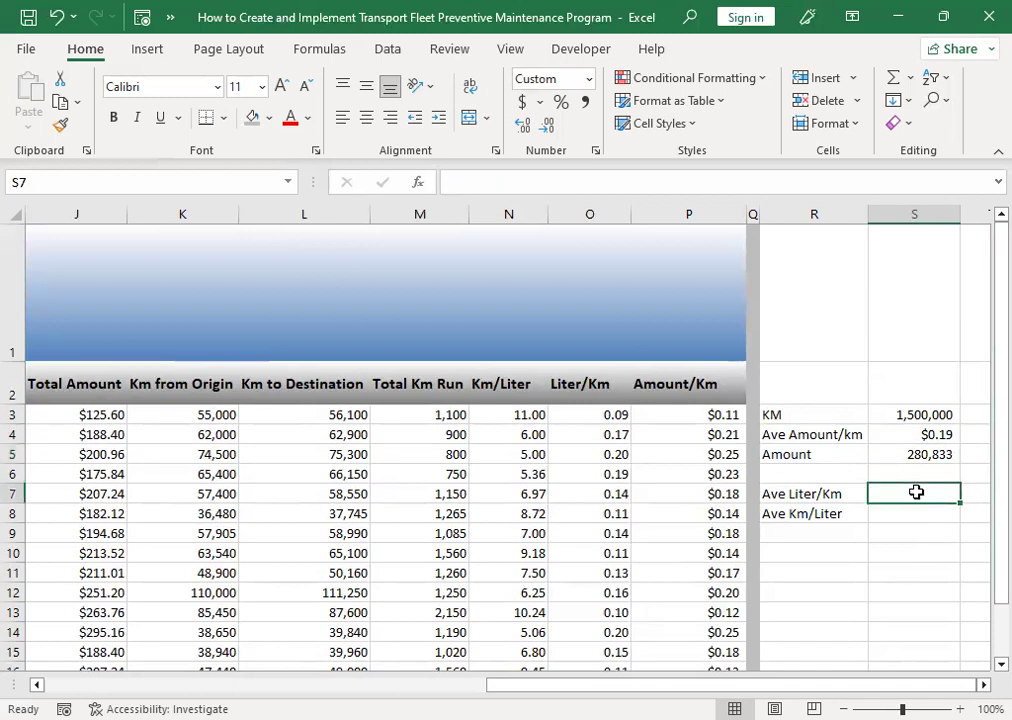
{"action": "type", "text": "="}
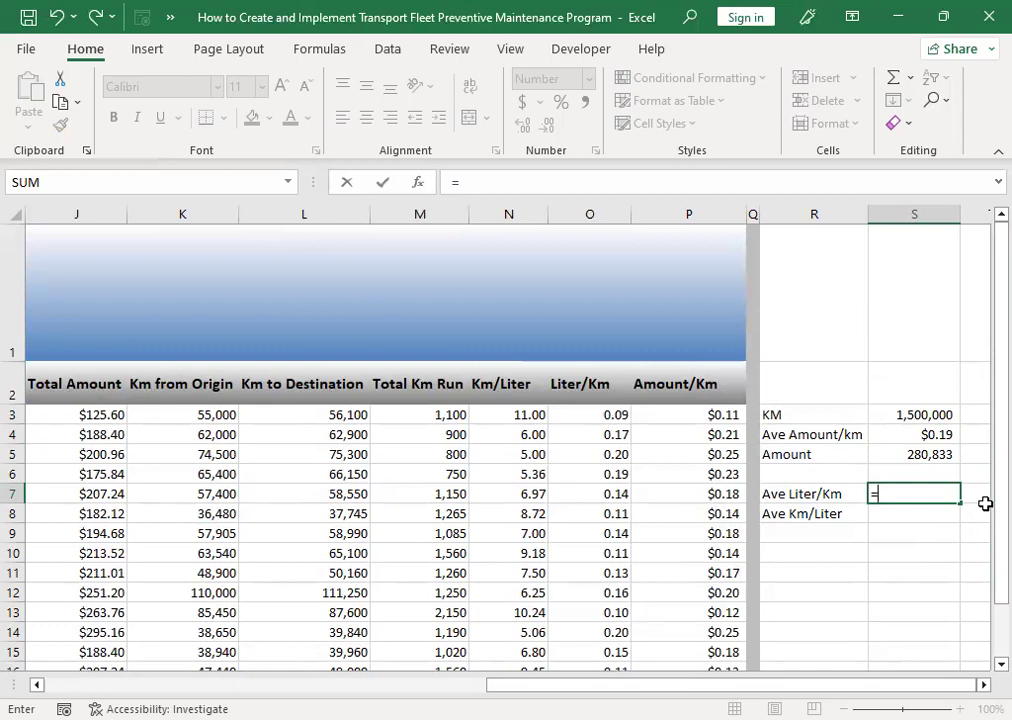
{"action": "type", "text": "aver"}
{"action": "key", "text": "Tab"}
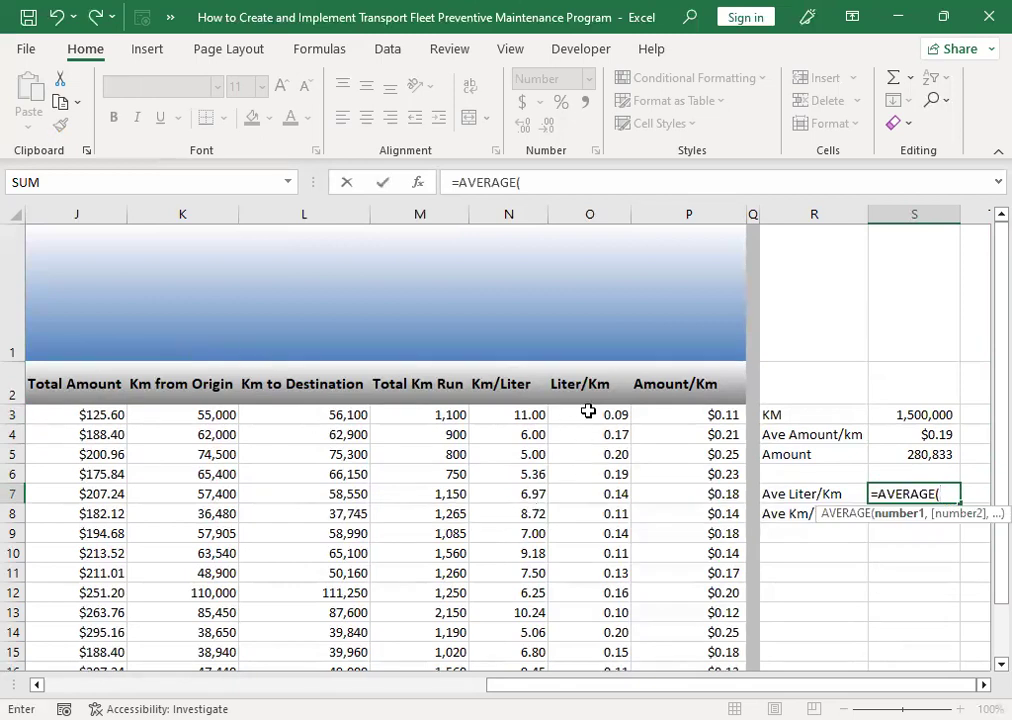
{"action": "left_click", "coordinate": [588, 413]}
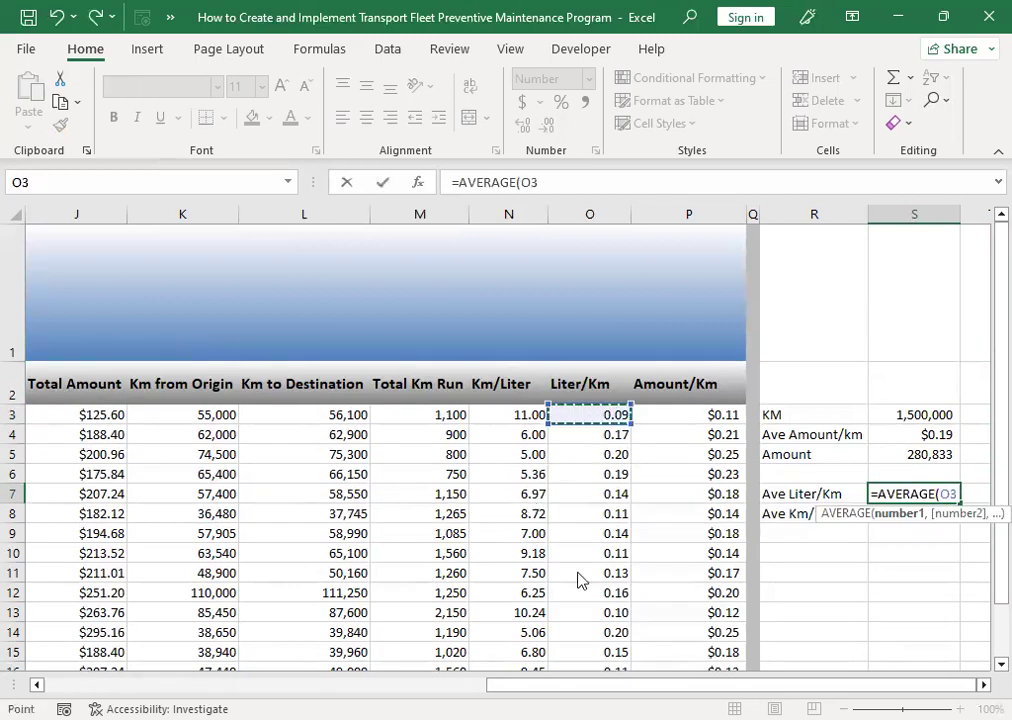
{"action": "left_click_drag", "start_coordinate": [588, 413], "coordinate": [577, 607]}
{"action": "key", "text": "Return"}
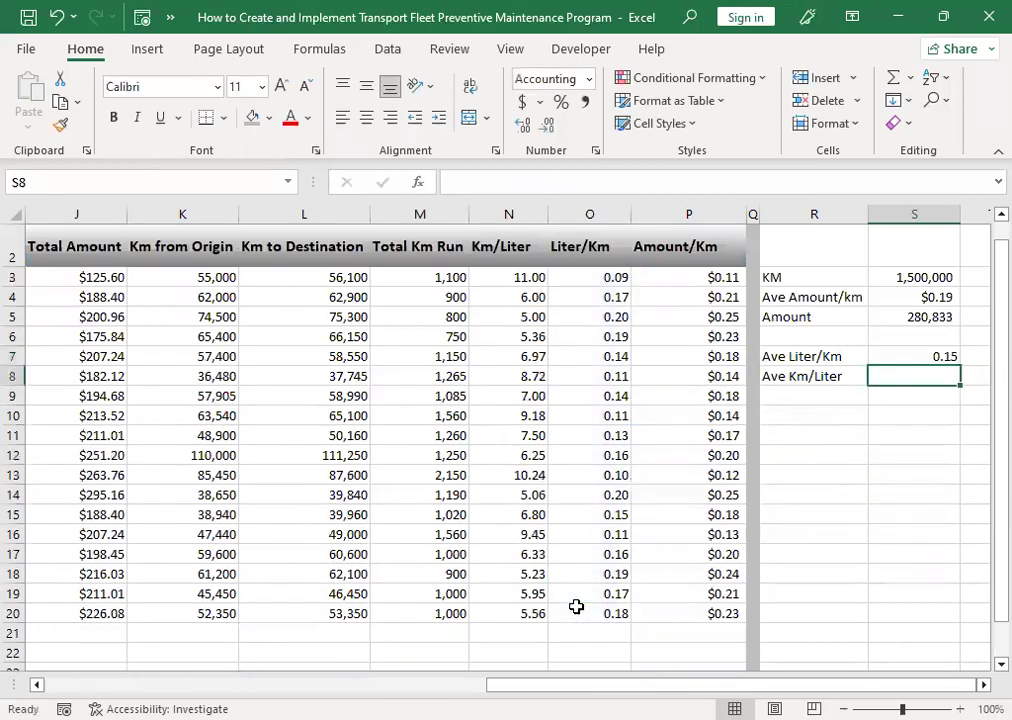
Apply Comma Style so Ave Liter/Km shows 0.15 without a currency sign
{"action": "key", "text": "Up"}
{"action": "key", "text": "Up"}
{"action": "key", "text": "Up"}
{"action": "key", "text": "Up"}
{"action": "key", "text": "Up"}
{"action": "key", "text": "Down"}
{"action": "key", "text": "Down"}
{"action": "key", "text": "Down"}
{"action": "key", "text": "Down"}
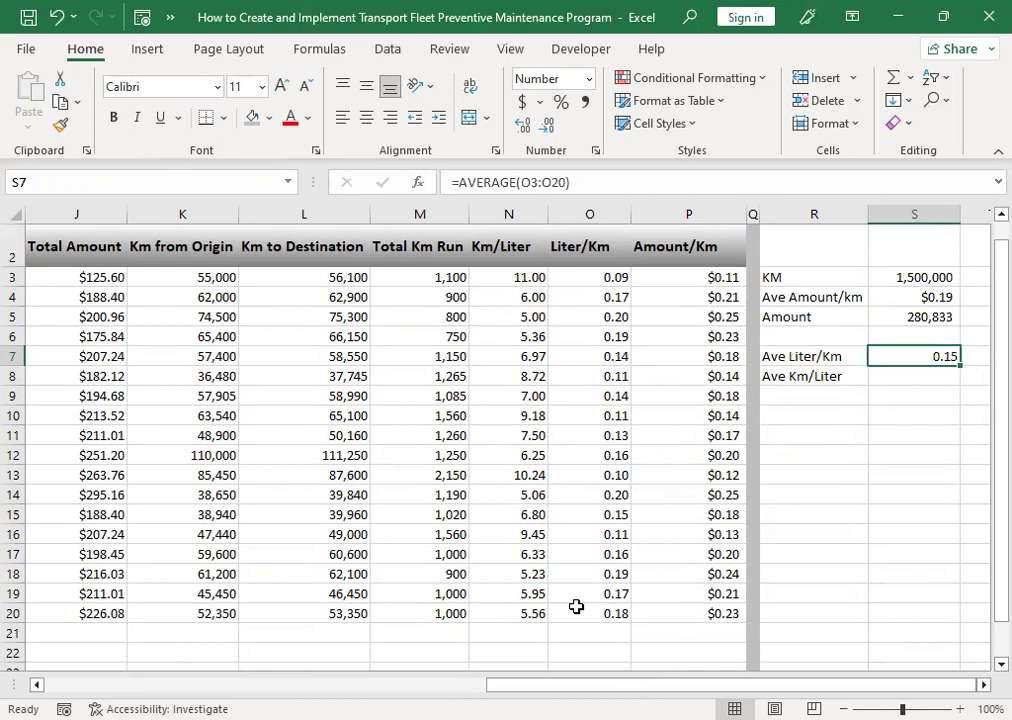
{"action": "key", "text": "Left"}
{"action": "key", "text": "Right"}
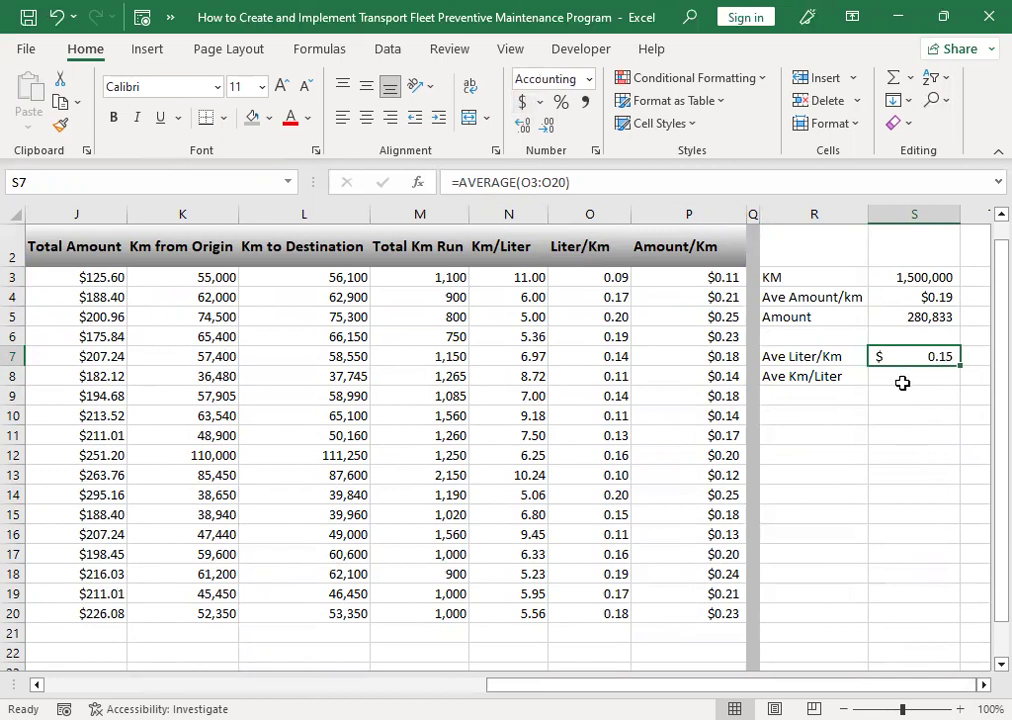
{"action": "left_click", "coordinate": [586, 102]}
{"action": "left_click", "coordinate": [892, 377]}
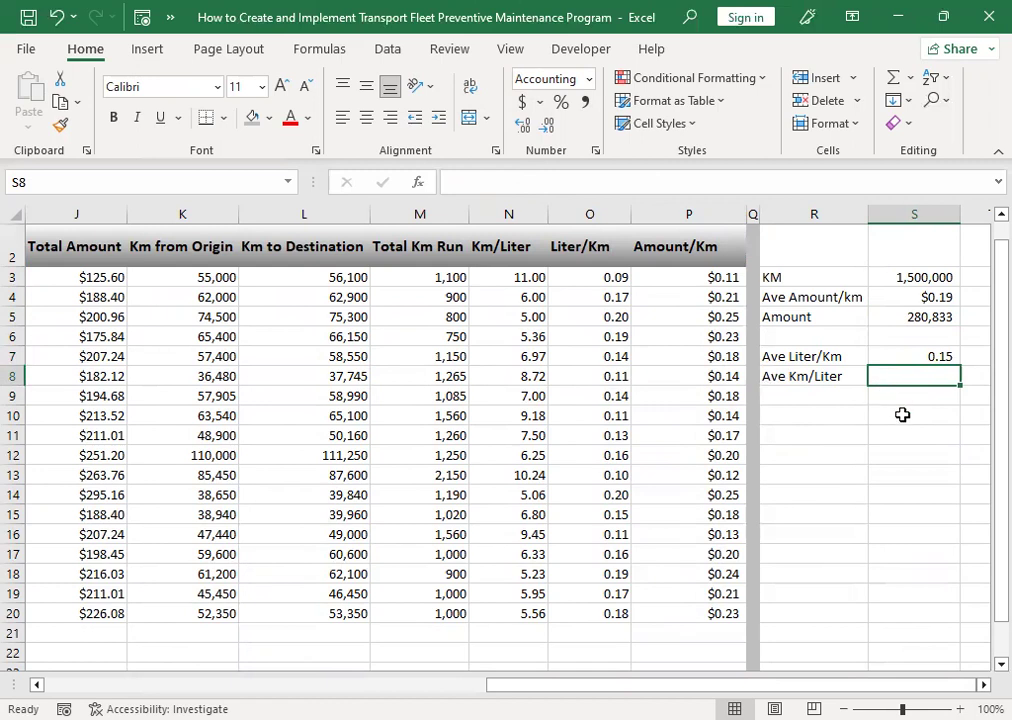
Enter =AVERAGE(N3:N20) in S8 for Ave Km/Liter, showing 7.09
{"action": "type", "text": "=a"}
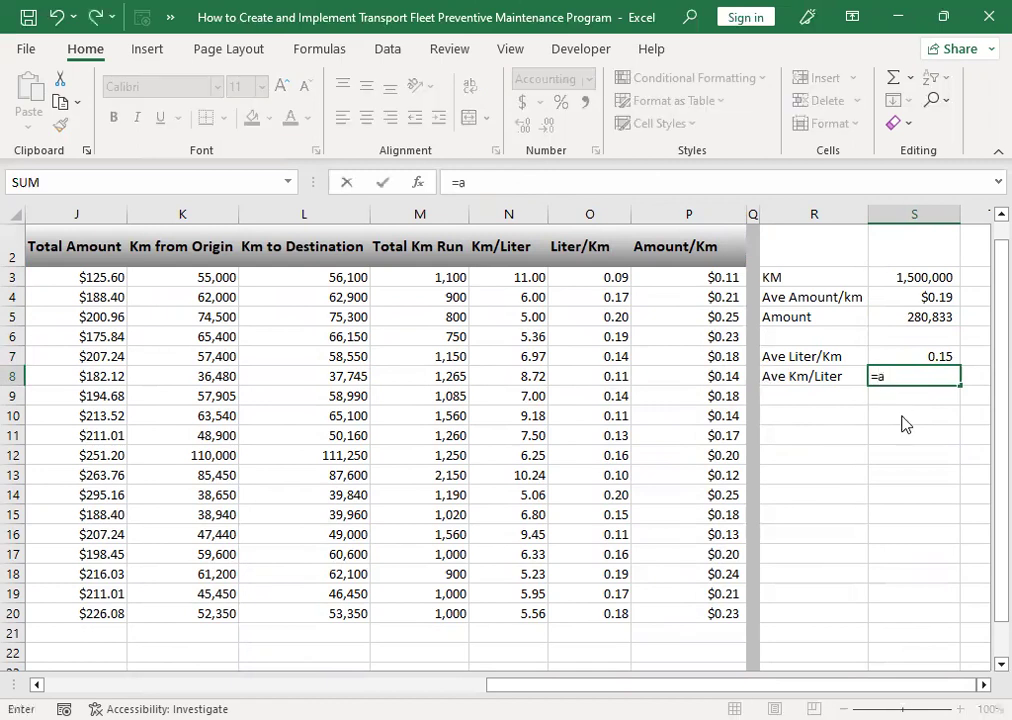
{"action": "type", "text": "vera"}
{"action": "key", "text": "Tab"}
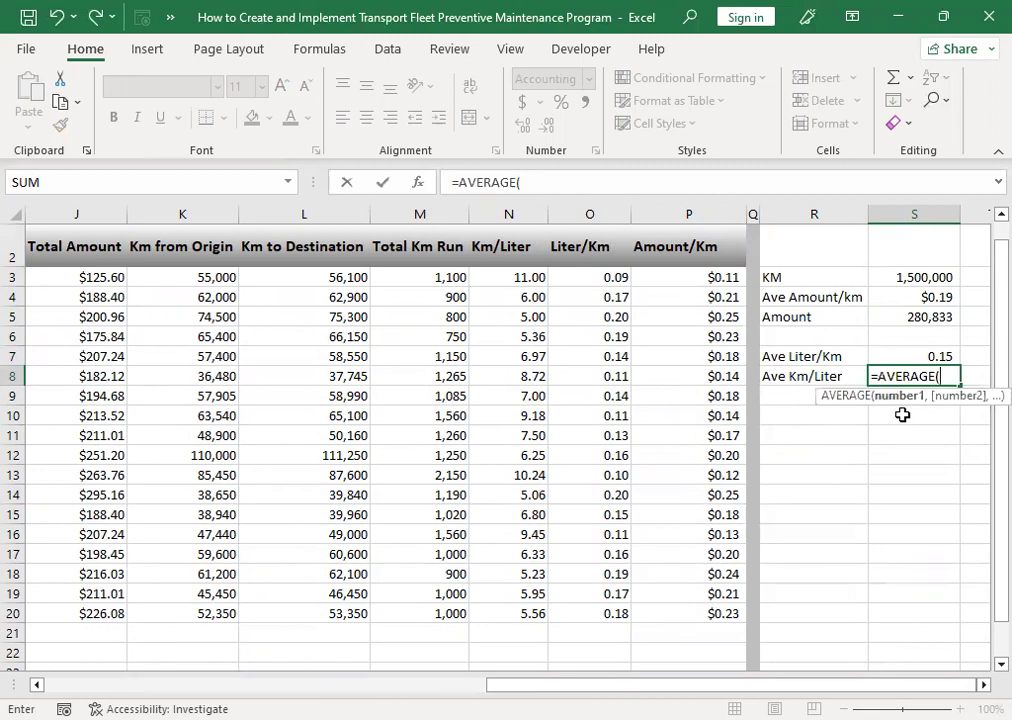
{"action": "left_click", "coordinate": [533, 280]}
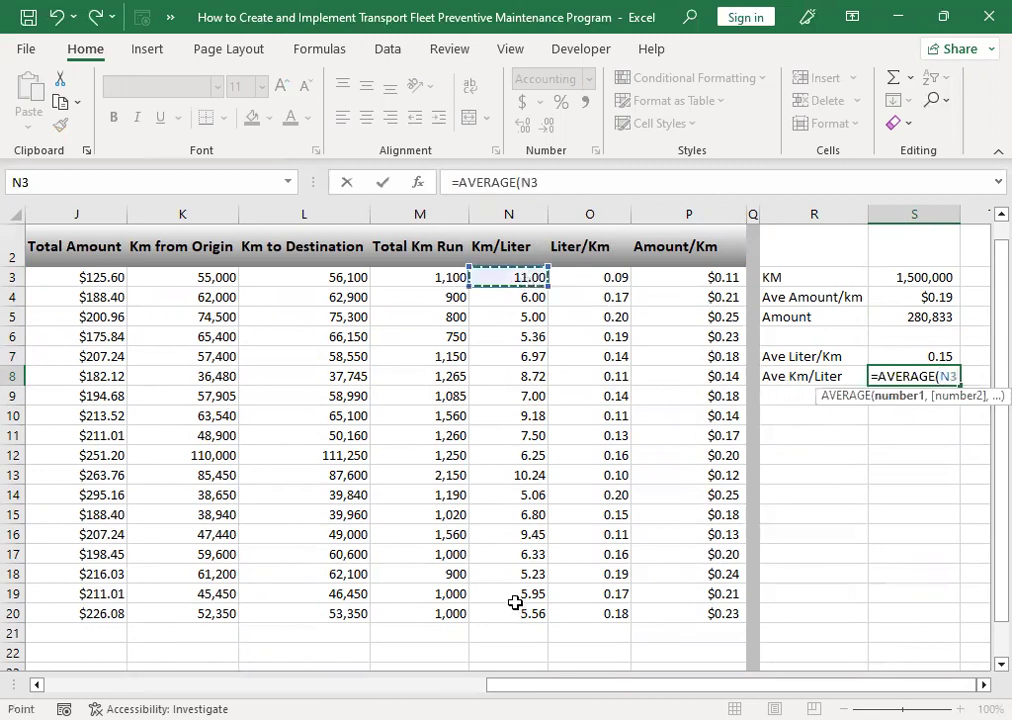
{"action": "key", "text": "ctrl+shift+Down"}
{"action": "key", "text": "ctrl+Return"}
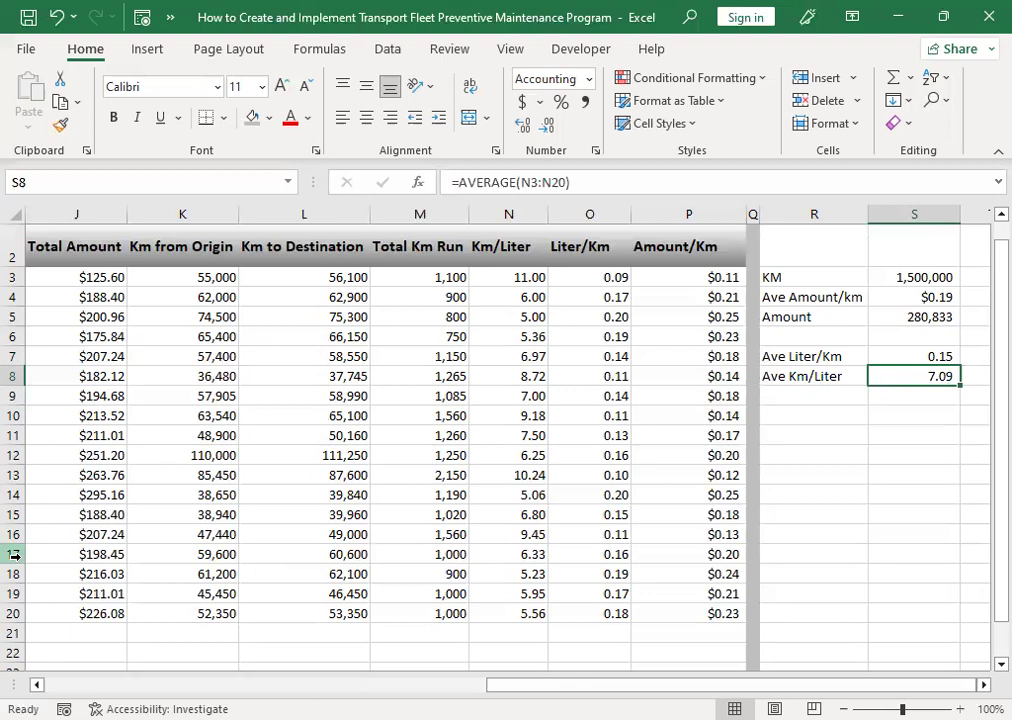
{"action": "key", "text": "Down"}
{"action": "key", "text": "Left"}
{"action": "key", "text": "Up"}
{"action": "key", "text": "Up"}
{"action": "key", "text": "Up"}
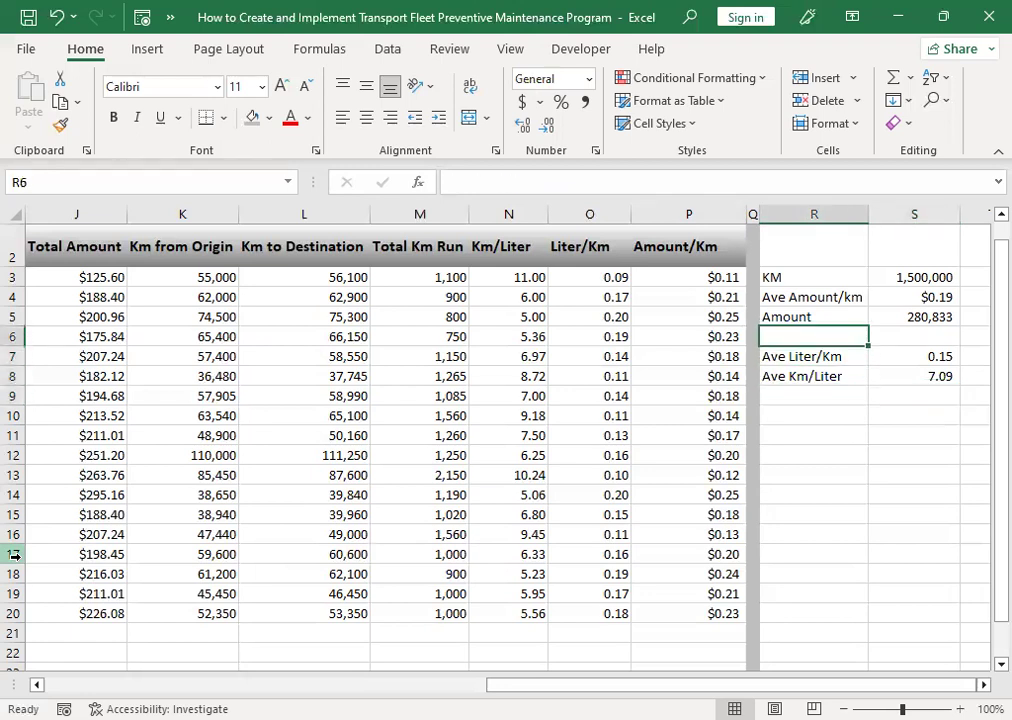
{"action": "scroll", "coordinate": [199, 547], "scroll_direction": "up", "scroll_amount": 1}
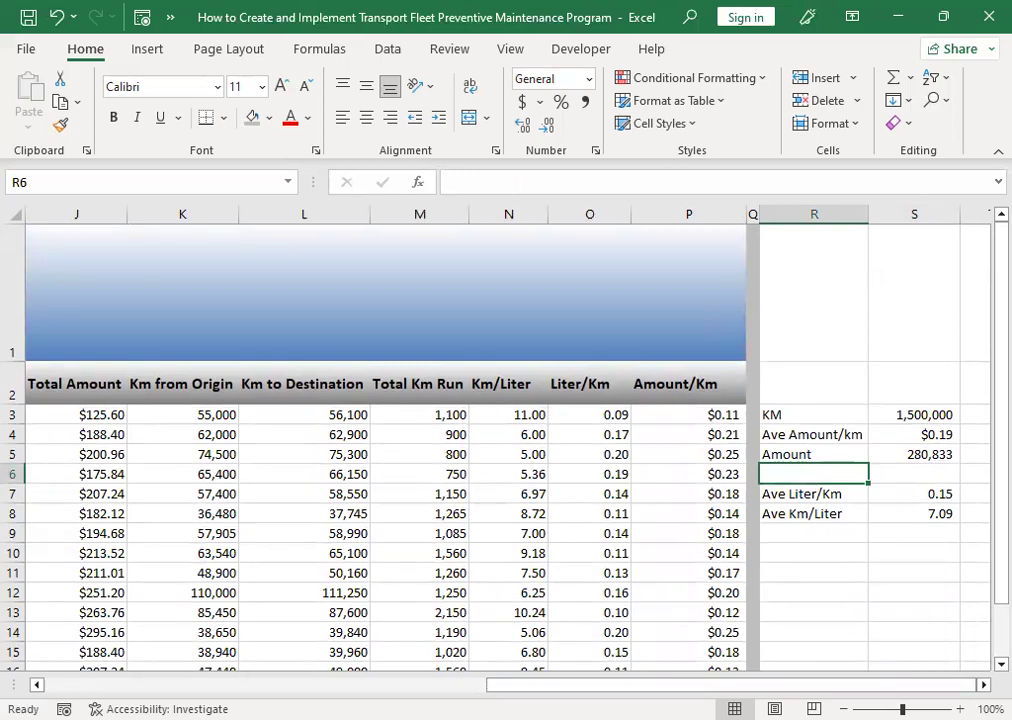
{"action": "left_click_drag", "start_coordinate": [500, 684], "coordinate": [57, 684]}
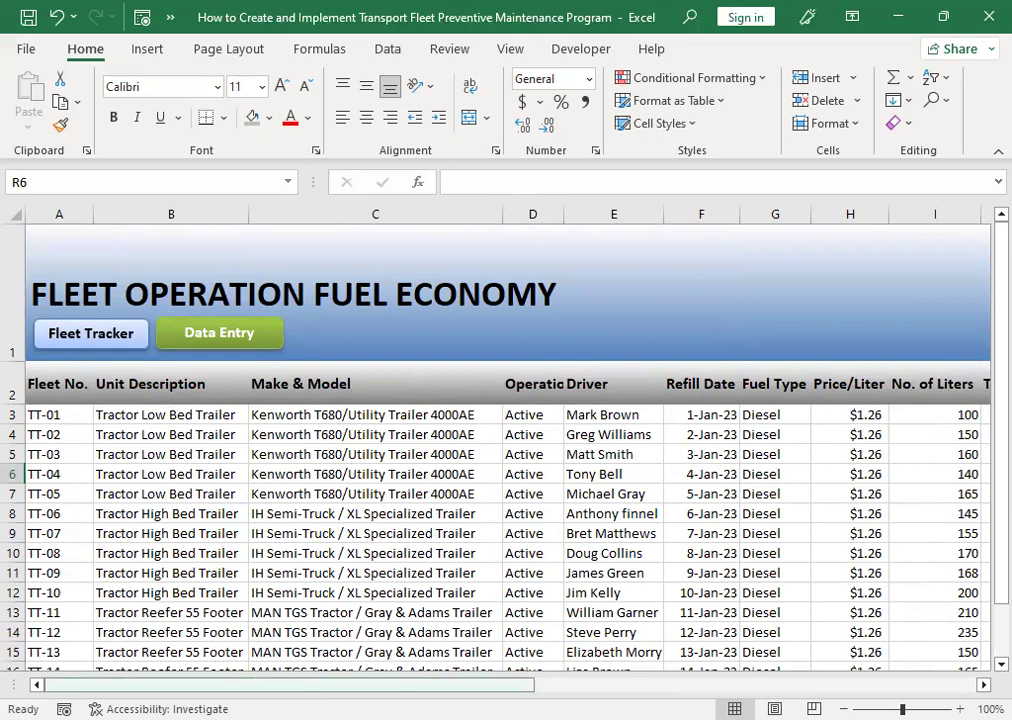
{"action": "left_click_drag", "start_coordinate": [215, 684], "coordinate": [657, 684]}
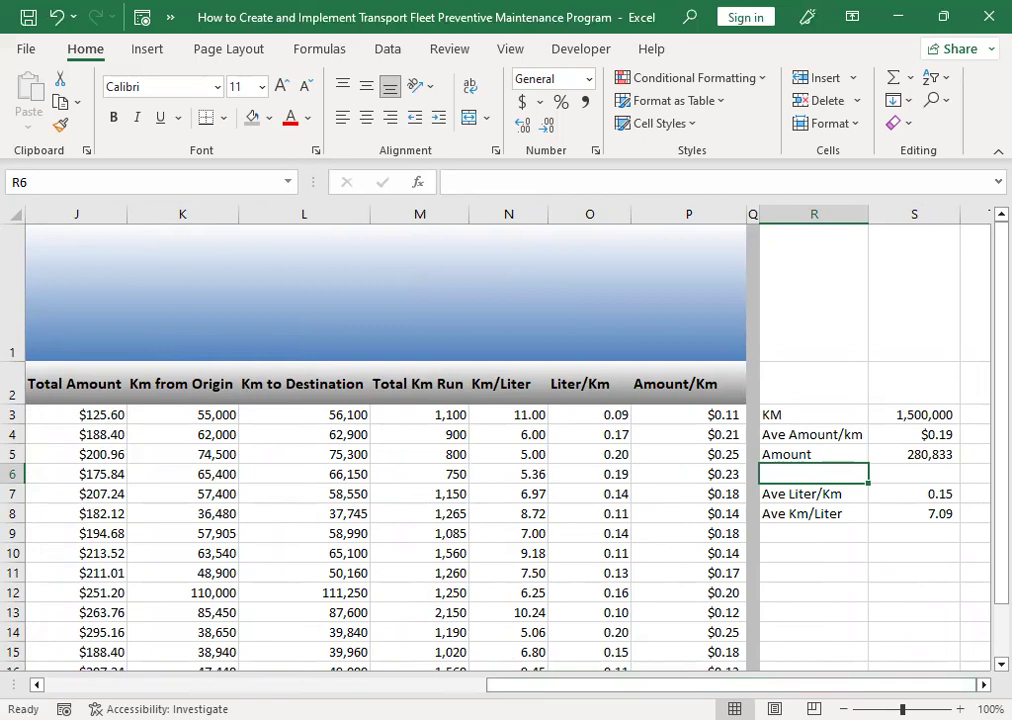
{"action": "left_click_drag", "start_coordinate": [853, 684], "coordinate": [511, 684]}
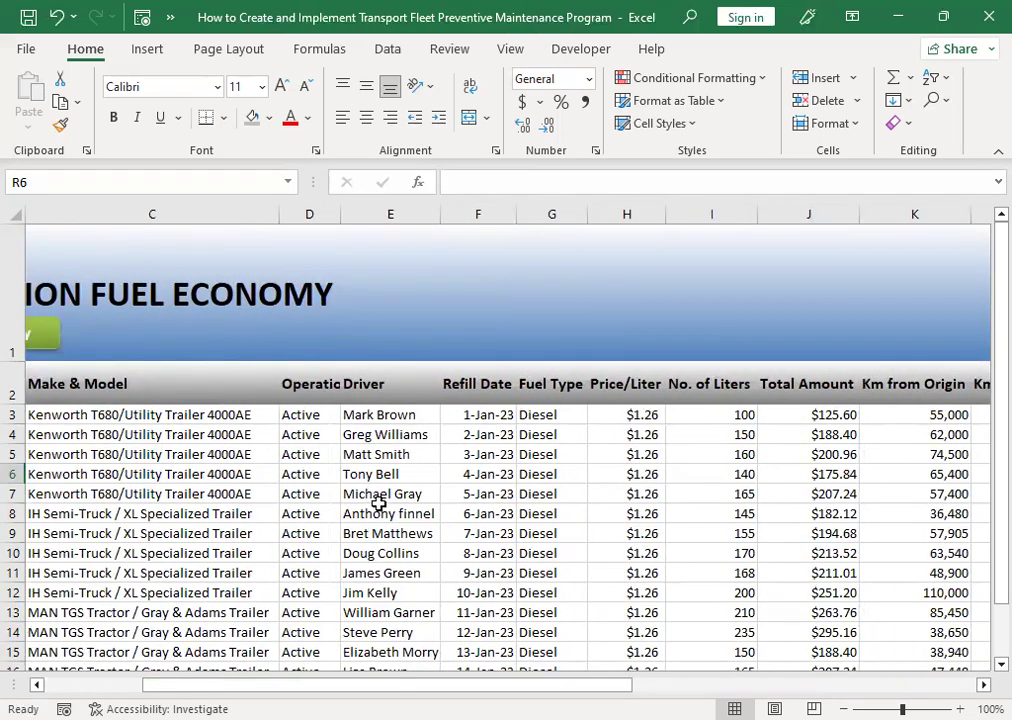
{"action": "left_click", "coordinate": [393, 412]}
{"action": "left_click_drag", "start_coordinate": [390, 459], "coordinate": [379, 615]}
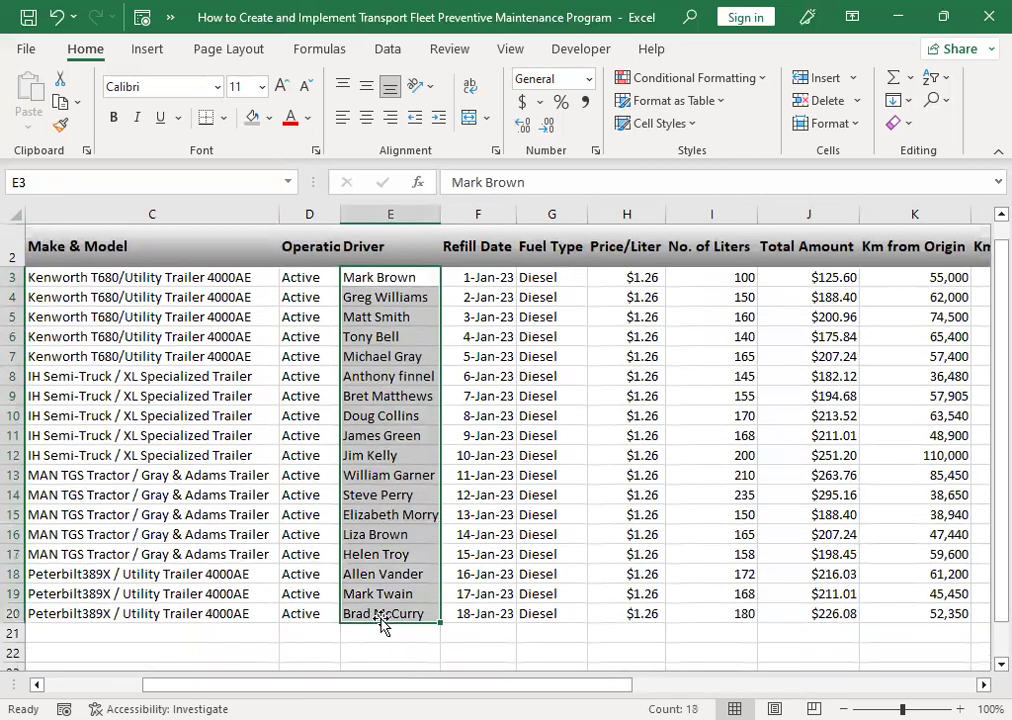
{"action": "scroll", "coordinate": [389, 608], "scroll_direction": "up", "scroll_amount": 1}
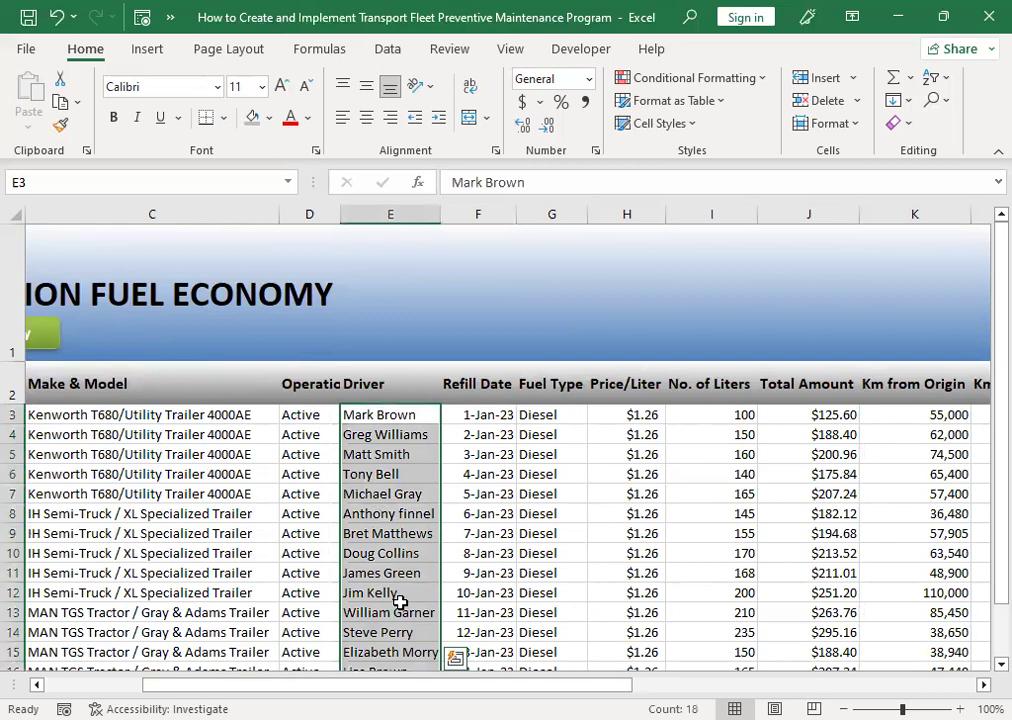
{"action": "scroll", "coordinate": [400, 601], "scroll_direction": "down", "scroll_amount": 1}
{"action": "scroll", "coordinate": [473, 608], "scroll_direction": "up", "scroll_amount": 1}
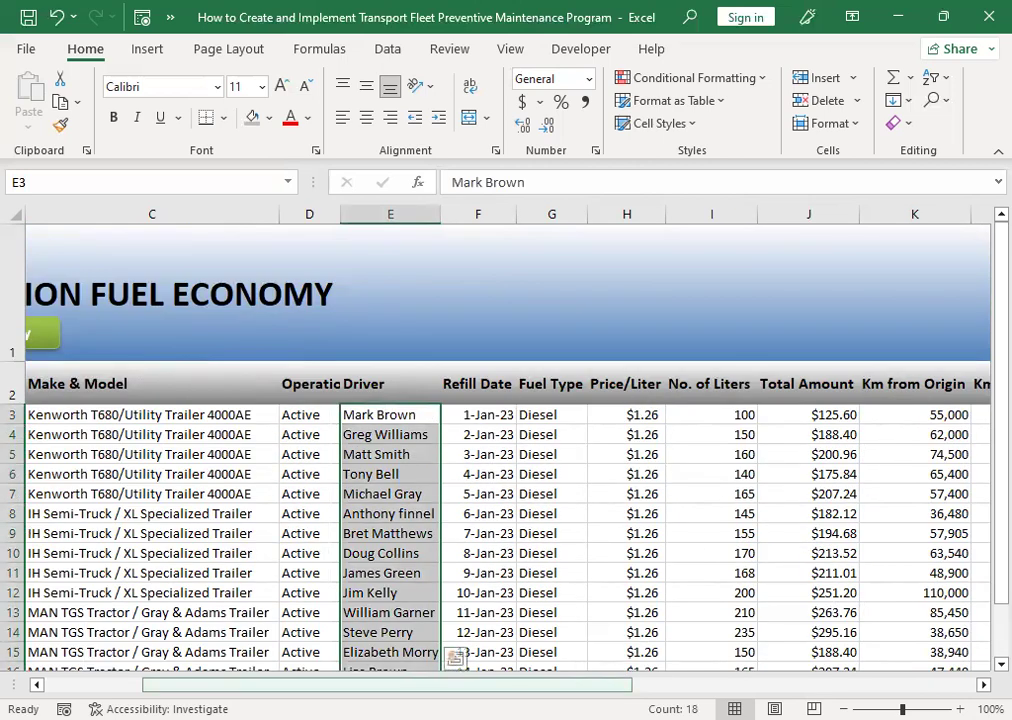
{"action": "mouse_move", "coordinate": [560, 685]}
{"action": "left_mouse_down"}
{"action": "mouse_move", "coordinate": [610, 685]}
{"action": "mouse_move", "coordinate": [558, 685]}
{"action": "left_mouse_up"}
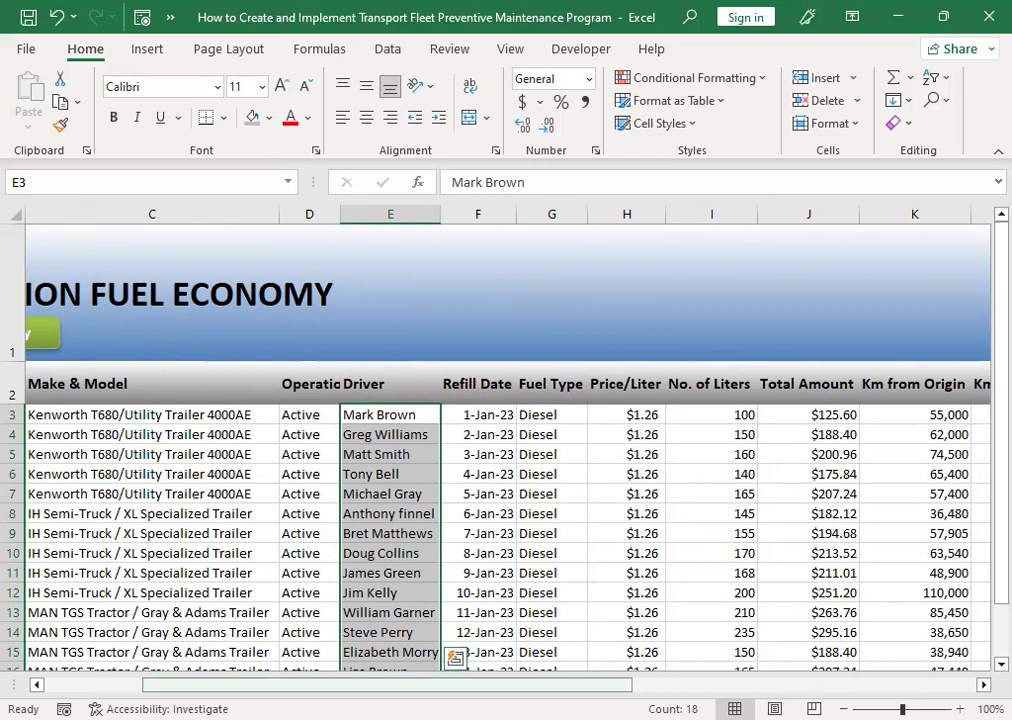
{"action": "left_click_drag", "start_coordinate": [353, 685], "coordinate": [255, 685]}
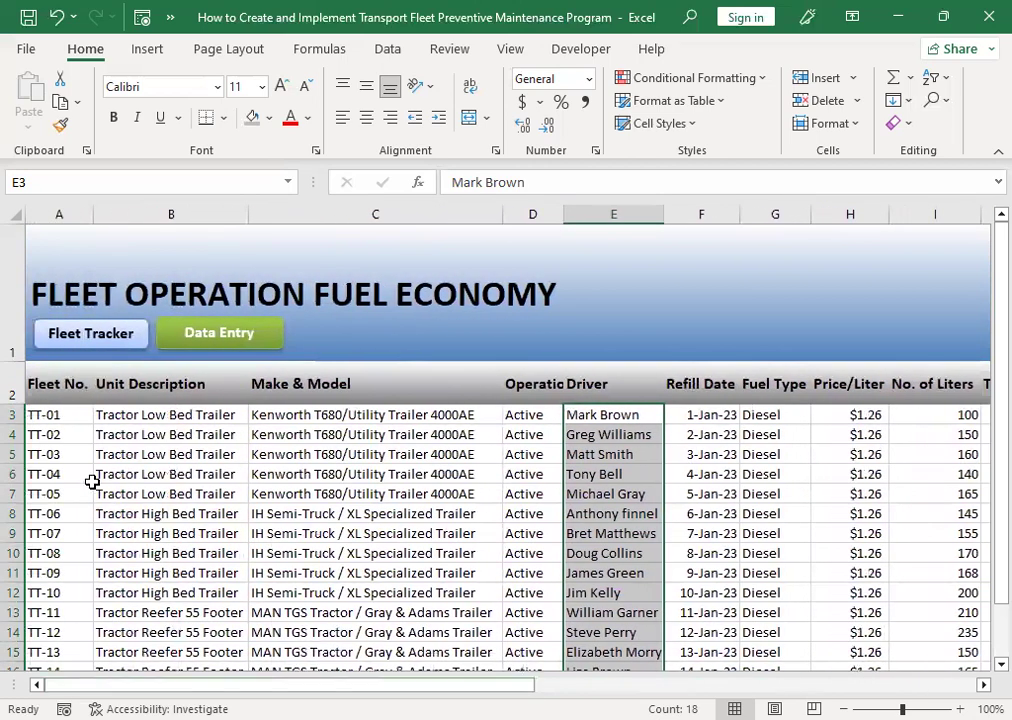
{"action": "left_click_drag", "start_coordinate": [45, 416], "coordinate": [54, 611]}
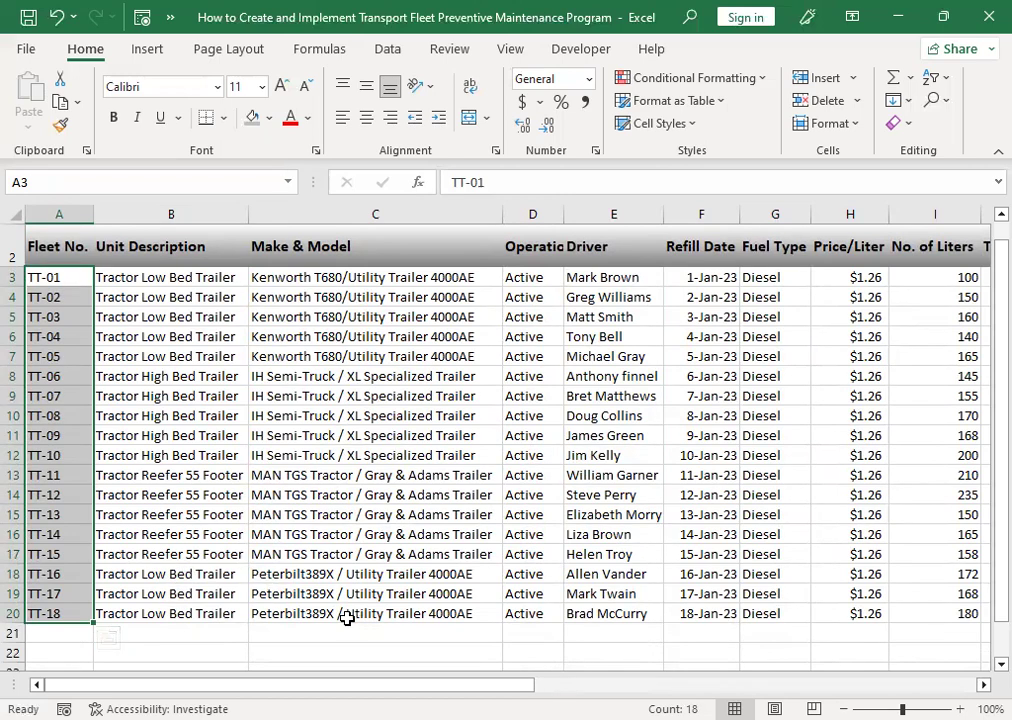
{"action": "scroll", "coordinate": [248, 587], "scroll_direction": "up", "scroll_amount": 1}
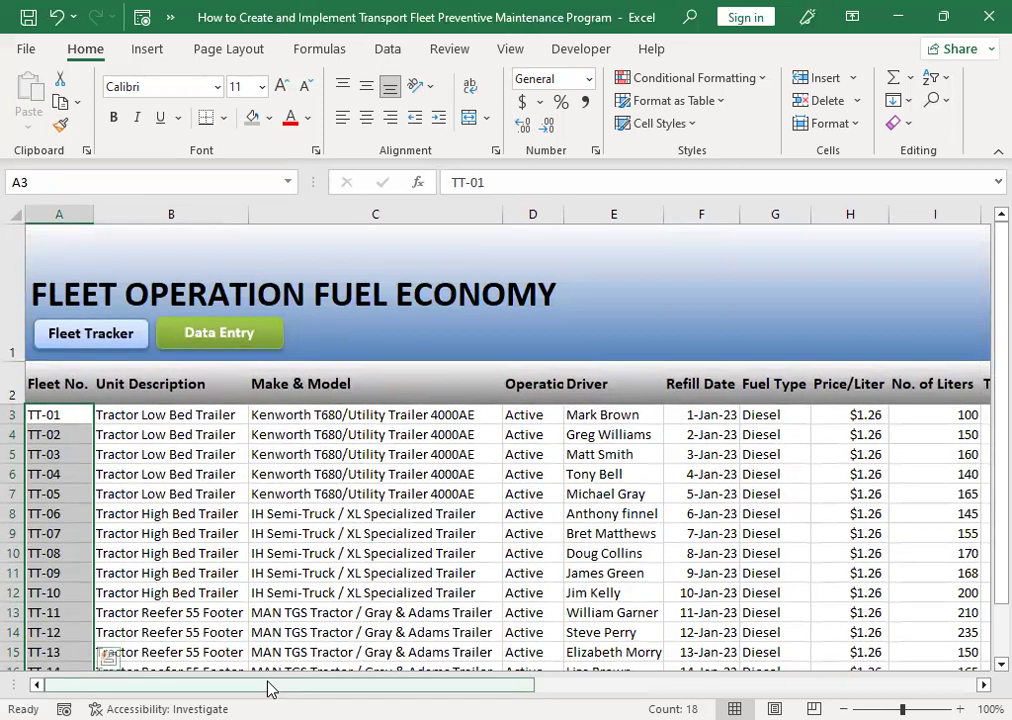
{"action": "left_click", "coordinate": [267, 688]}
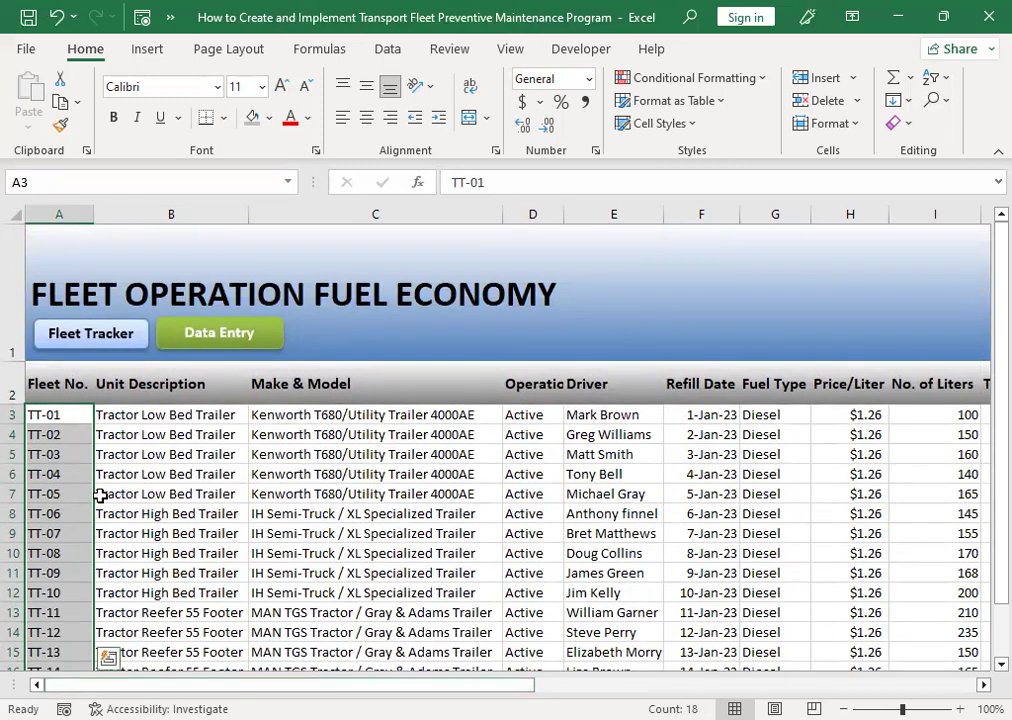
{"action": "mouse_move", "coordinate": [267, 688]}
{"action": "left_mouse_down"}
{"action": "mouse_move", "coordinate": [709, 688]}
{"action": "mouse_move", "coordinate": [267, 688]}
{"action": "left_mouse_up"}
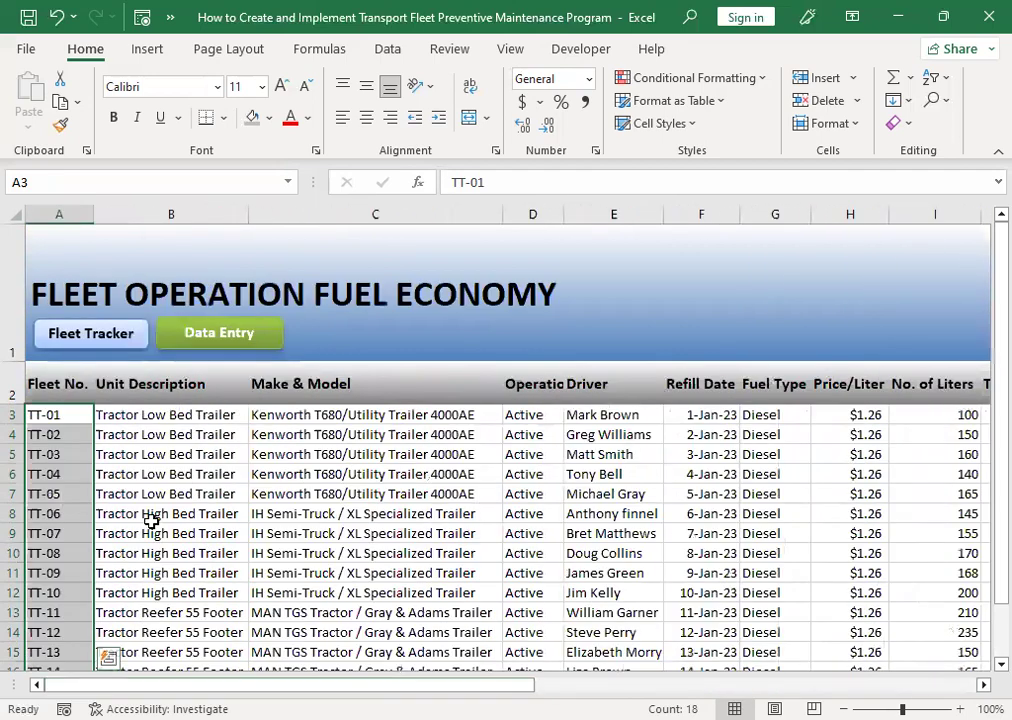
{"action": "left_click", "coordinate": [151, 521]}
{"action": "left_click", "coordinate": [72, 430]}
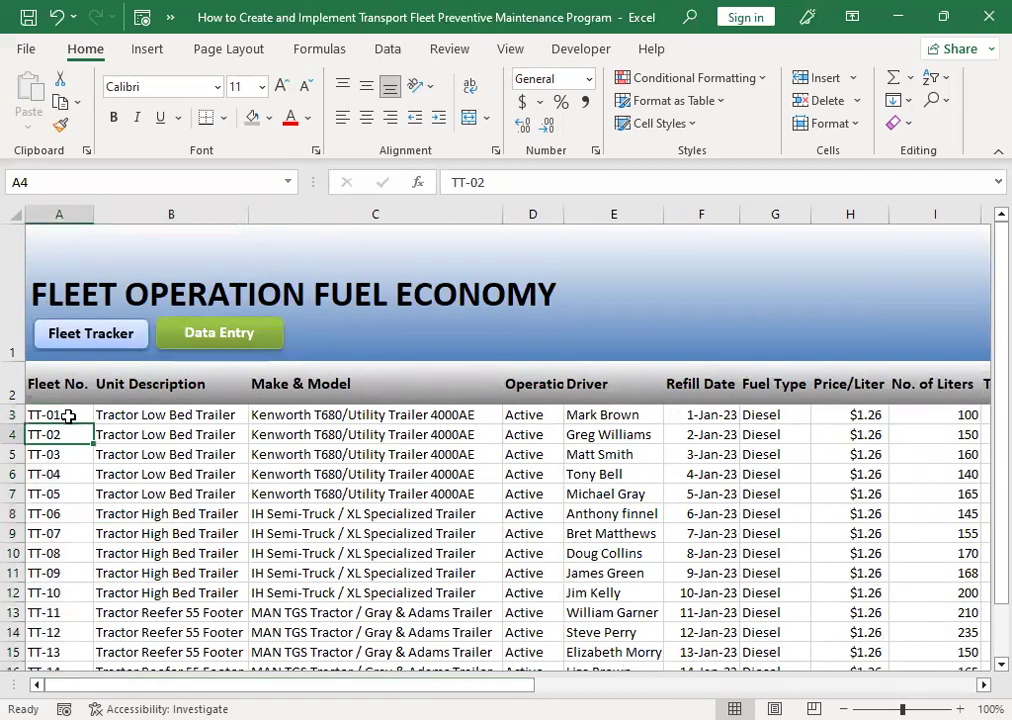
{"action": "left_click", "coordinate": [68, 416]}
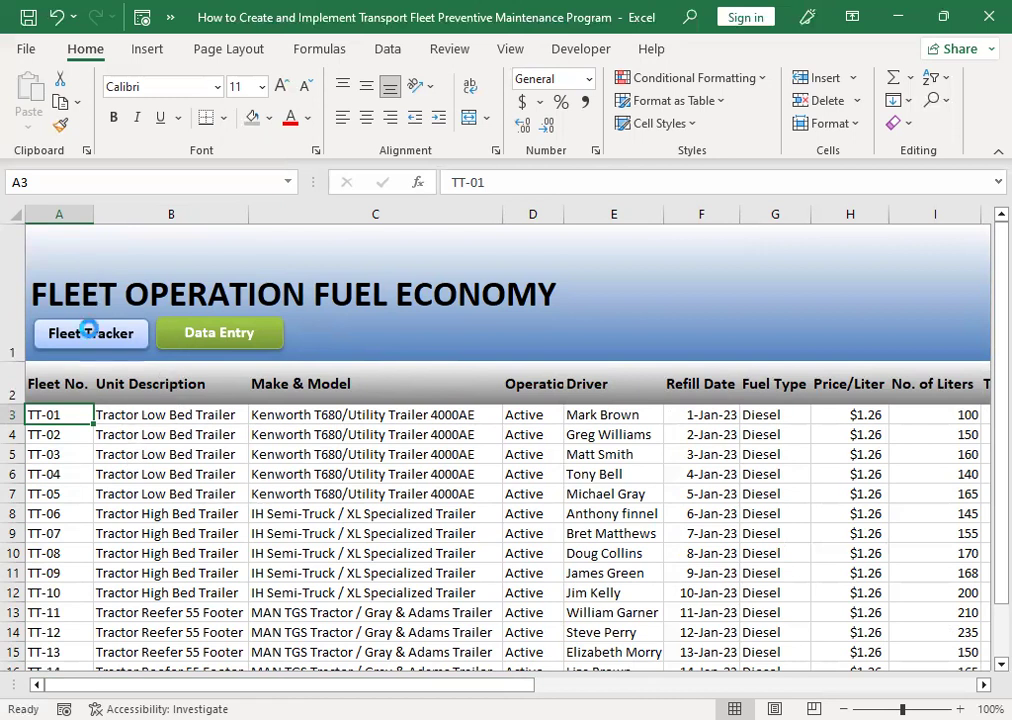
Check the dashboard's Job Entry Form and repair and maintenance history report links
{"action": "left_click", "coordinate": [68, 331]}
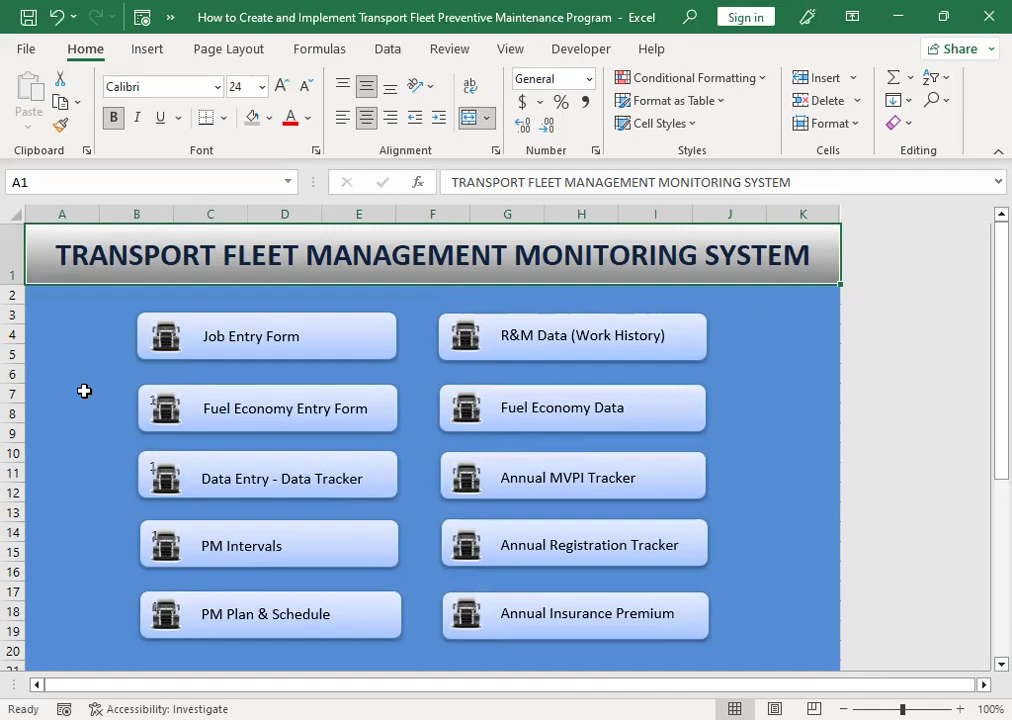
{"action": "left_click", "coordinate": [208, 342]}
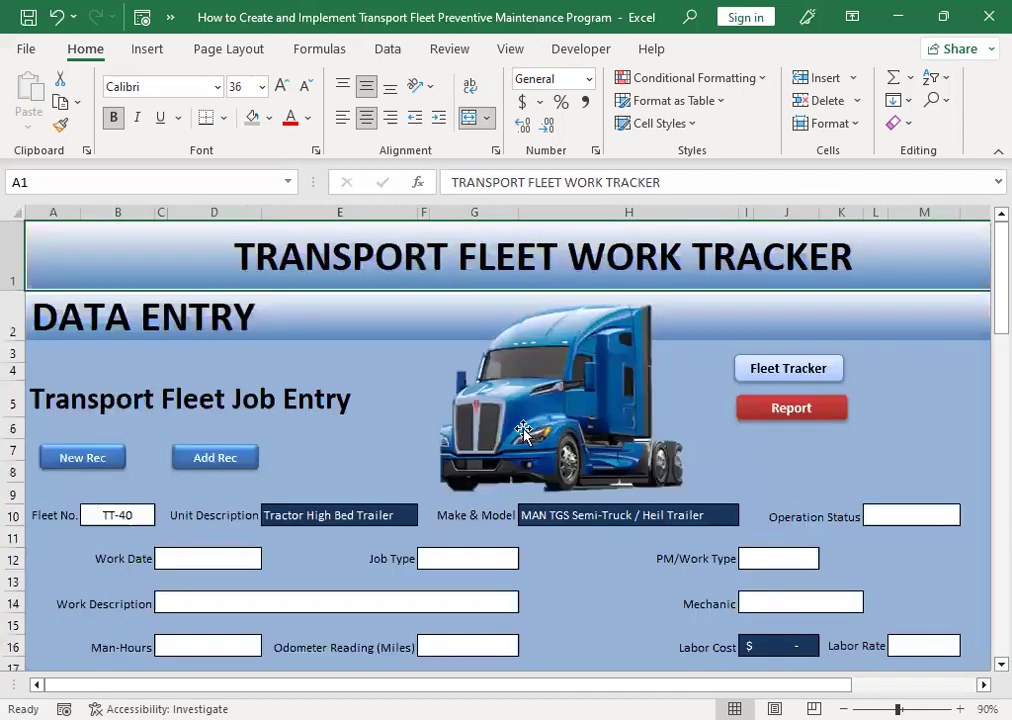
{"action": "left_click", "coordinate": [750, 409]}
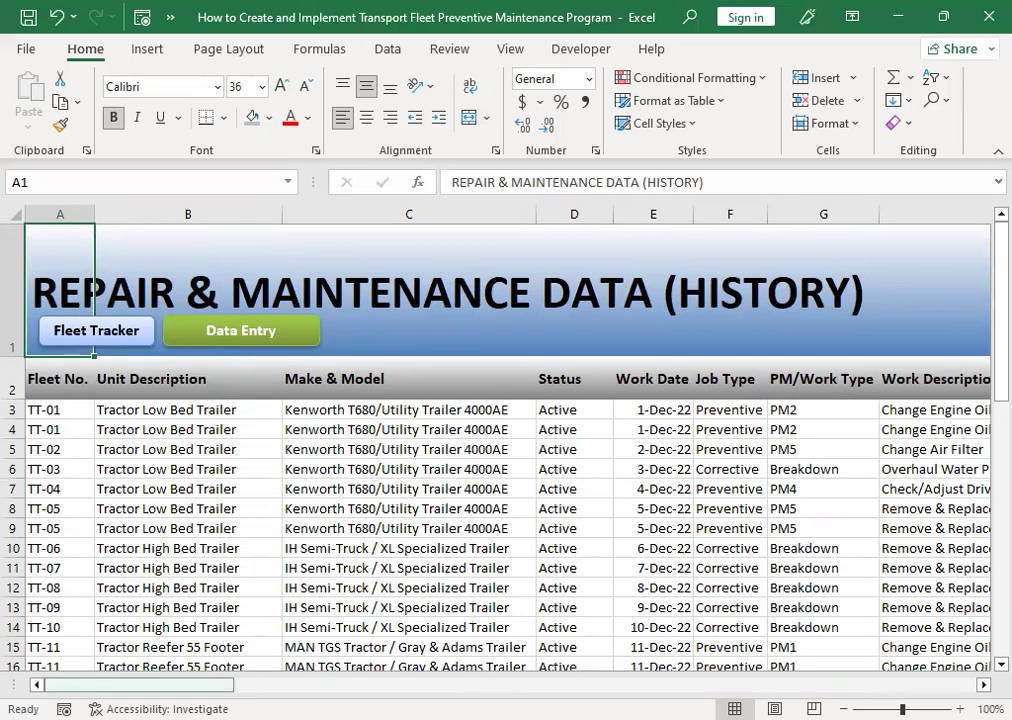
{"action": "left_click_drag", "start_coordinate": [140, 684], "coordinate": [123, 347]}
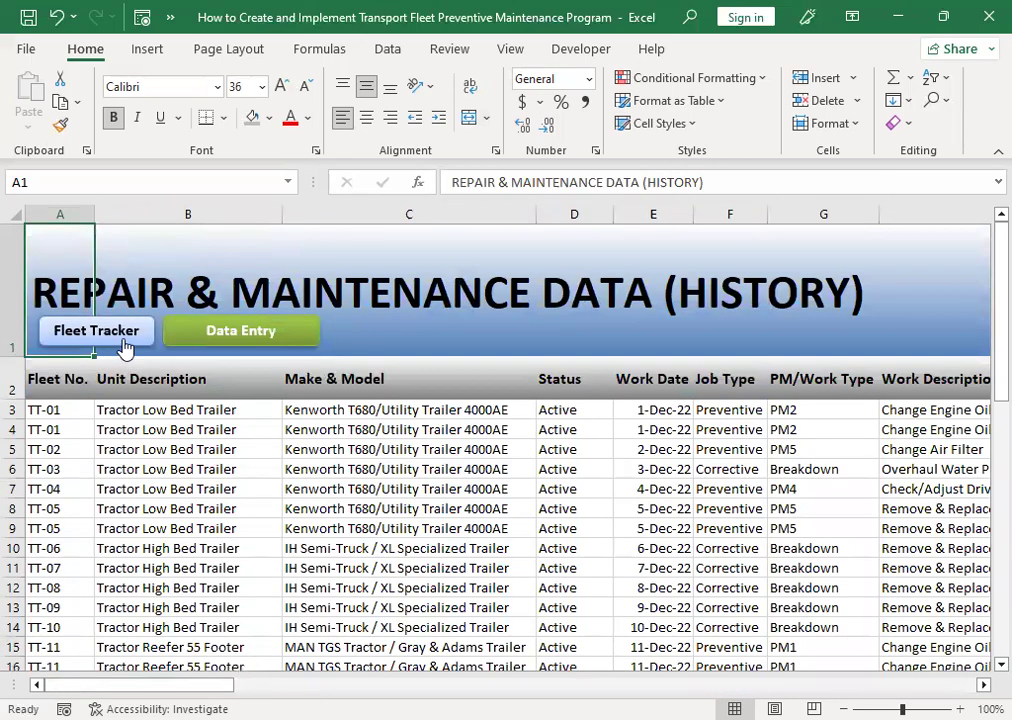
{"action": "left_click", "coordinate": [123, 343]}
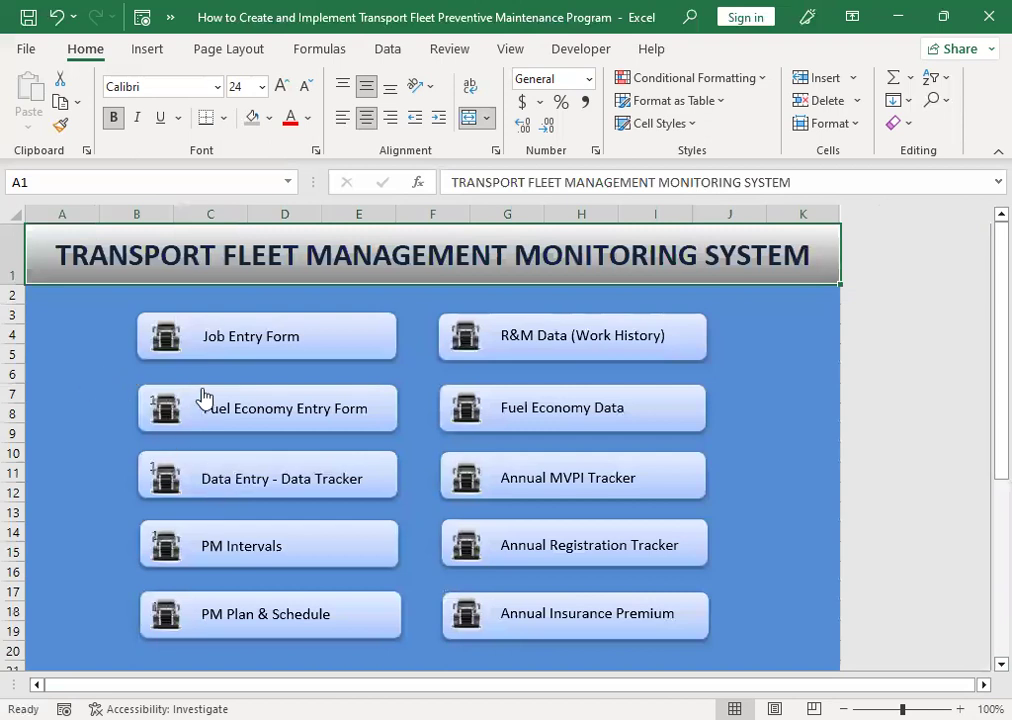
Check the Fuel Economy Entry Form and the fuel economy report's summary averages, then return to the dashboard
{"action": "left_click", "coordinate": [221, 416]}
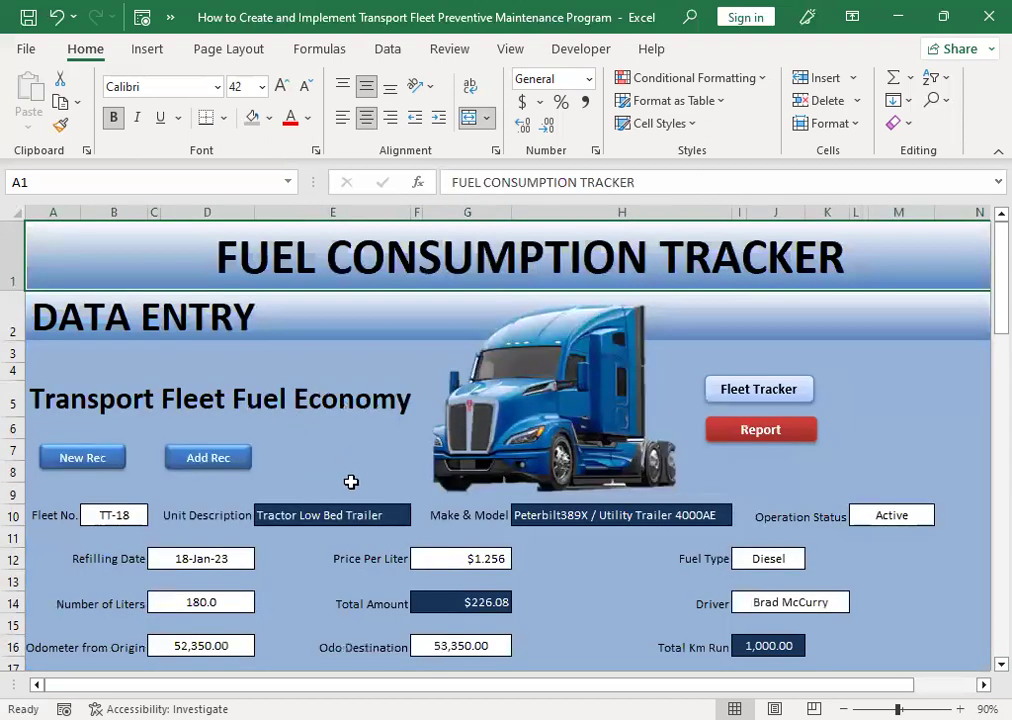
{"action": "scroll", "coordinate": [321, 529], "scroll_direction": "down", "scroll_amount": 2}
{"action": "scroll", "coordinate": [300, 560], "scroll_direction": "up", "scroll_amount": 2}
{"action": "scroll", "coordinate": [253, 549], "scroll_direction": "down", "scroll_amount": 2}
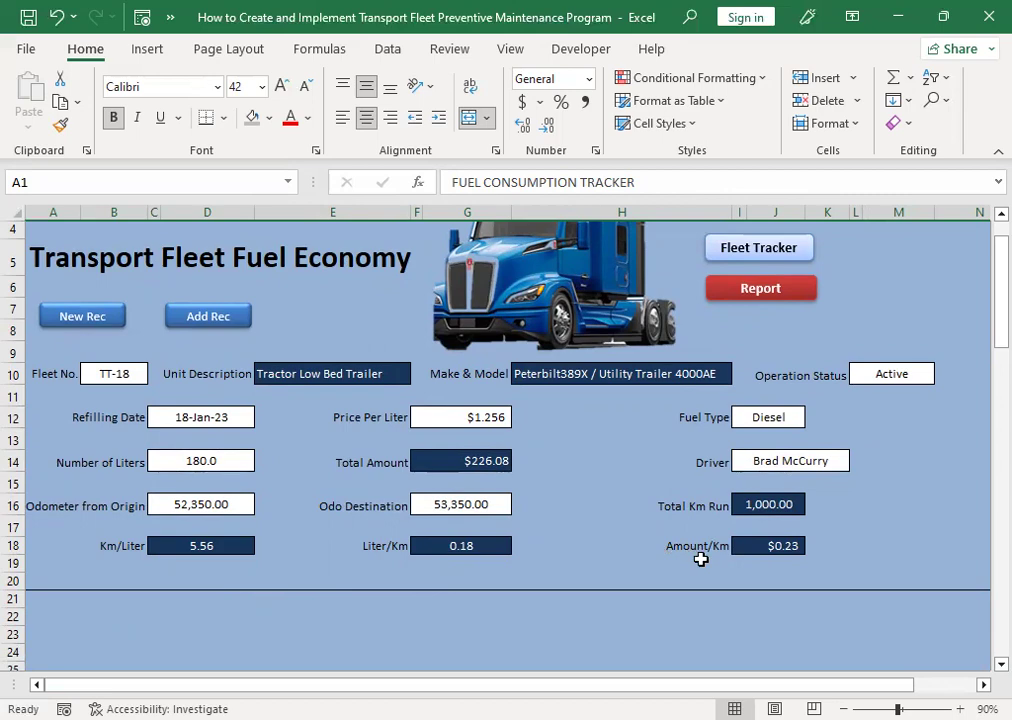
{"action": "scroll", "coordinate": [635, 553], "scroll_direction": "up", "scroll_amount": 1}
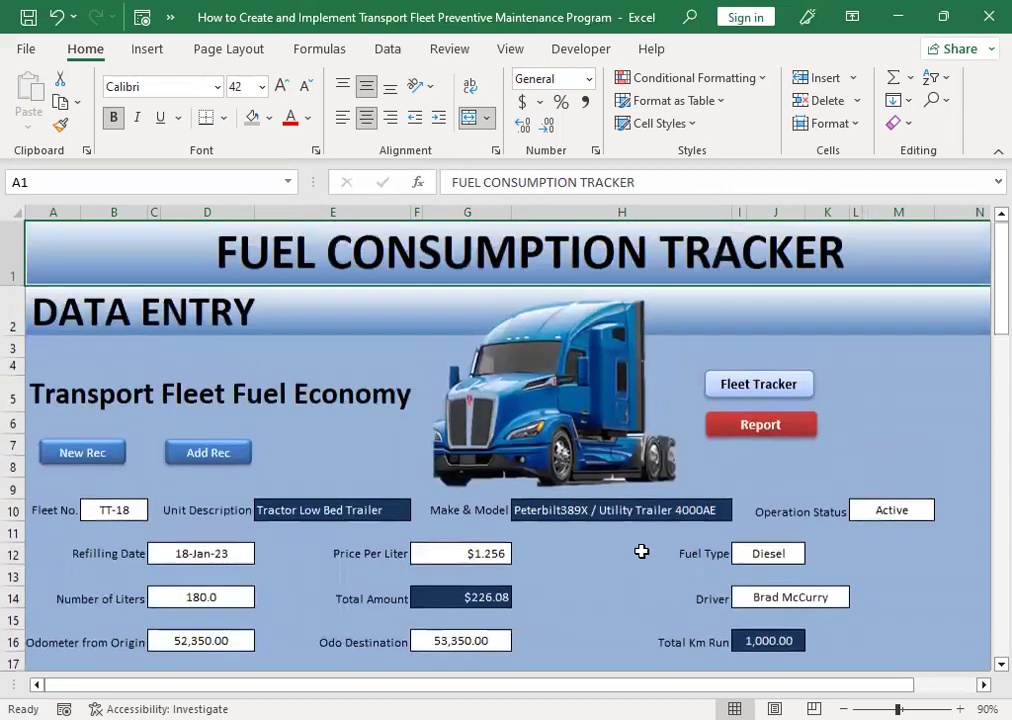
{"action": "left_click", "coordinate": [762, 432]}
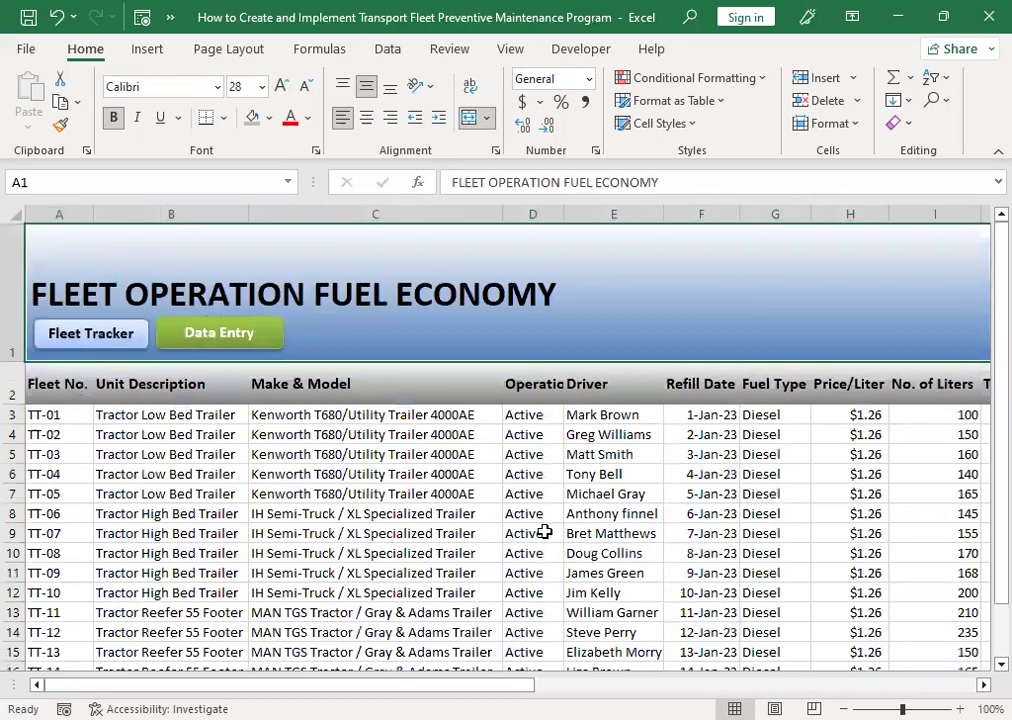
{"action": "left_click", "coordinate": [787, 678]}
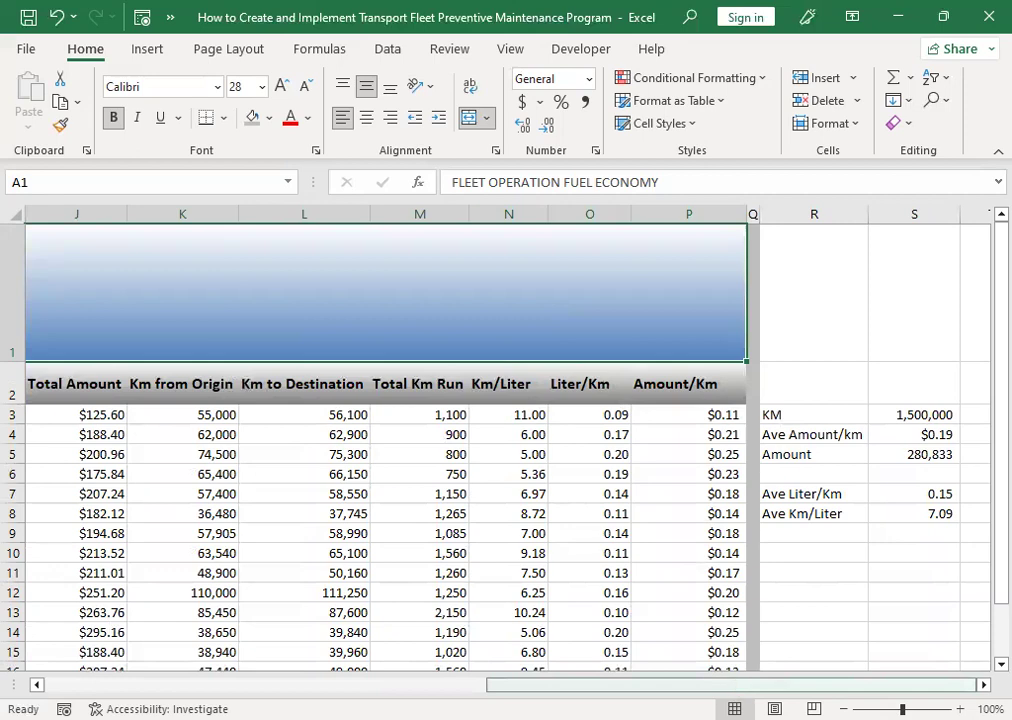
{"action": "left_click_drag", "start_coordinate": [720, 684], "coordinate": [277, 684]}
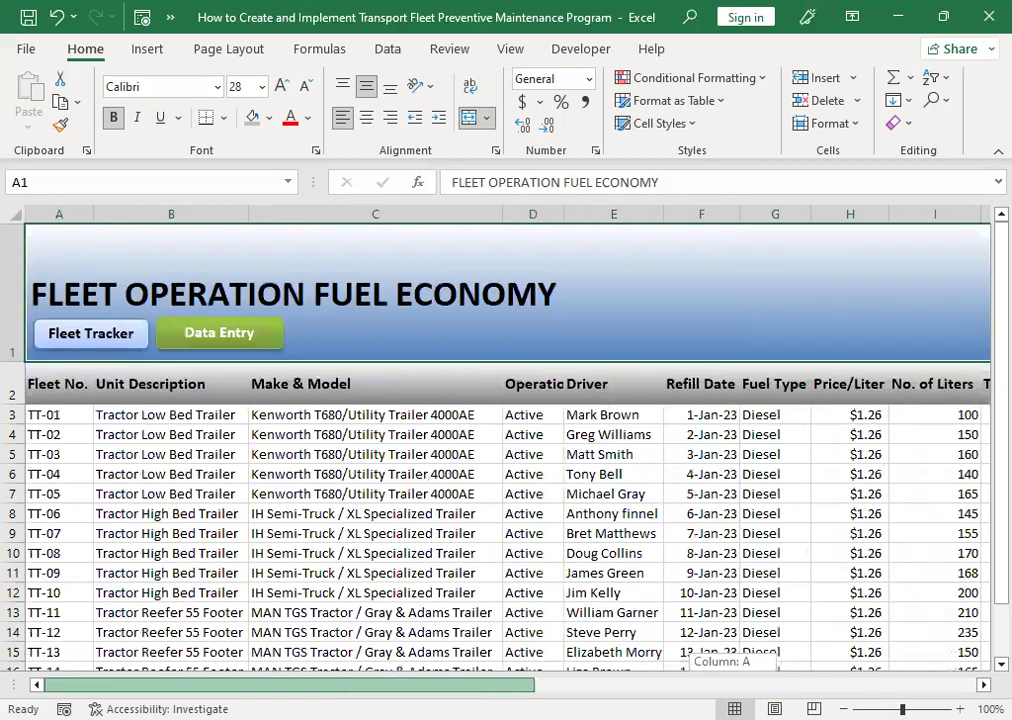
{"action": "left_click", "coordinate": [98, 333]}
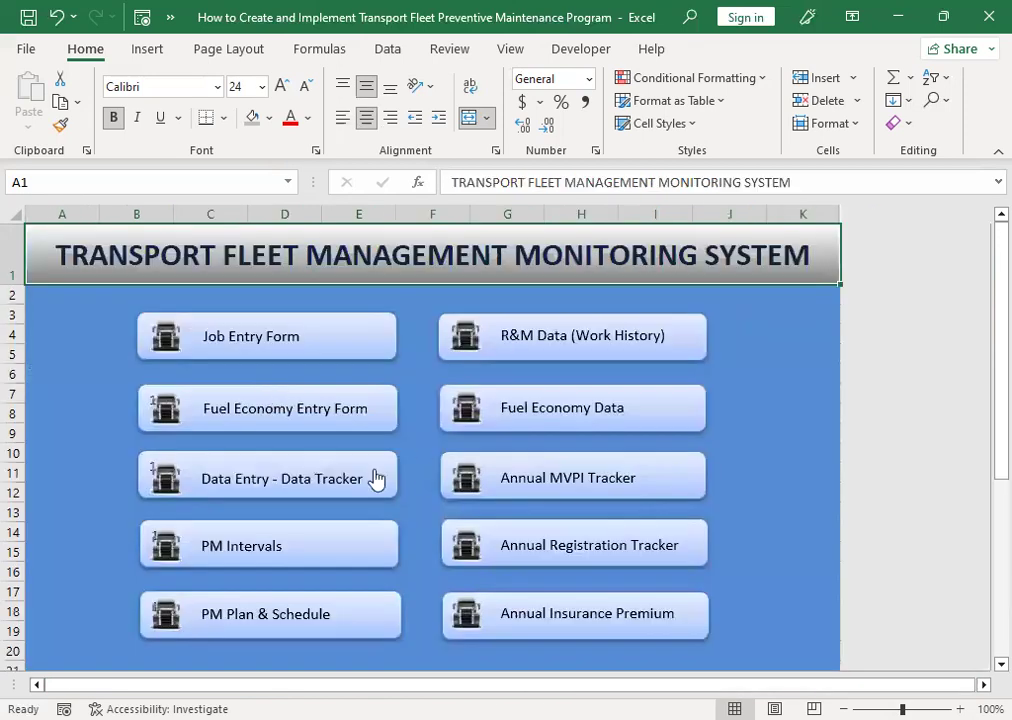